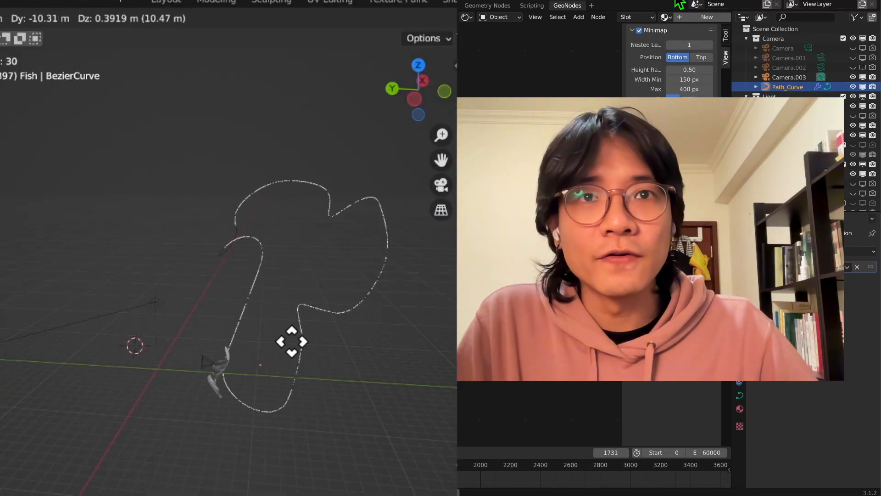
# - Move the fish's Path_Curve to several places around the scene while orbiting to watch the fish follow it
pyautogui.click(311, 351)
pyautogui.moveTo(248, 393); pyautogui.dragTo(312, 388, button='middle')
pyautogui.press('g')
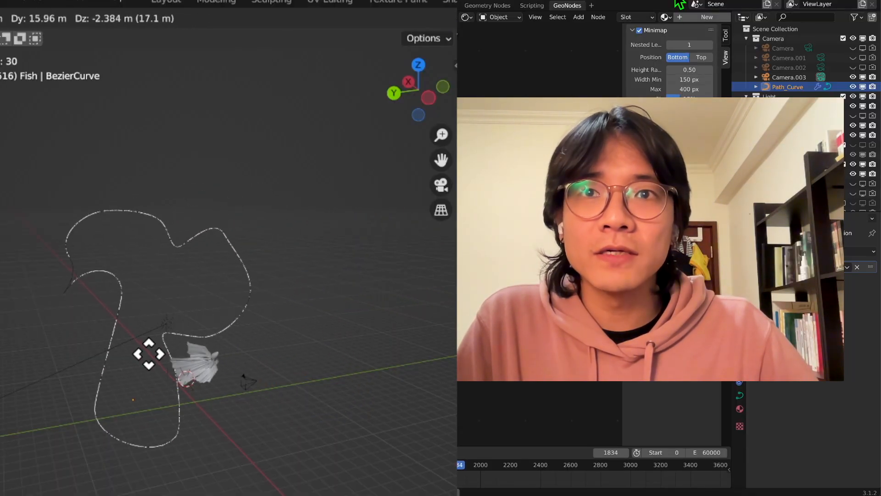
pyautogui.click(151, 363)
pyautogui.moveTo(168, 417); pyautogui.dragTo(286, 417, button='middle')
pyautogui.press('g')
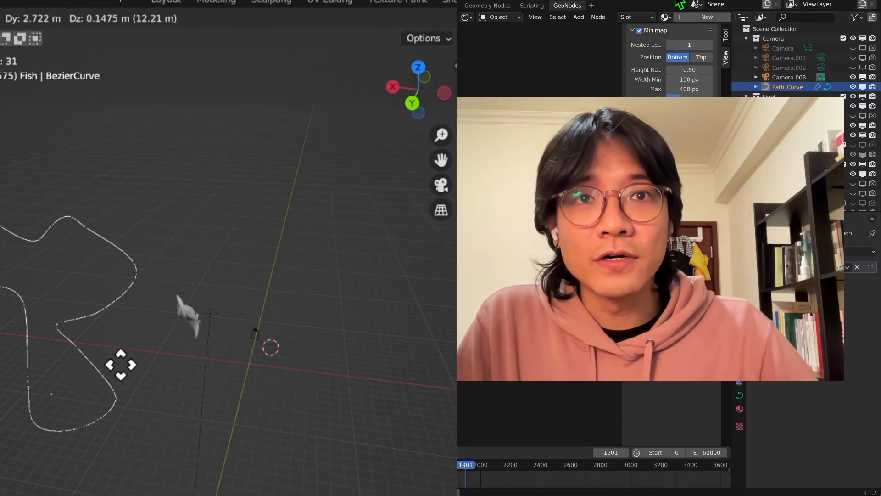
pyautogui.click(136, 353)
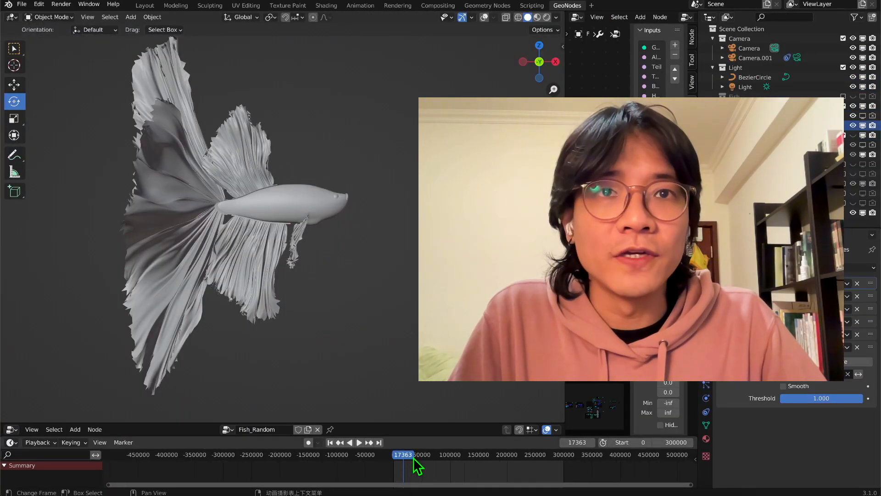
# - Play the betta fish's fin animation from near the start of the timeline
pyautogui.click(393, 457)
pyautogui.press('space')
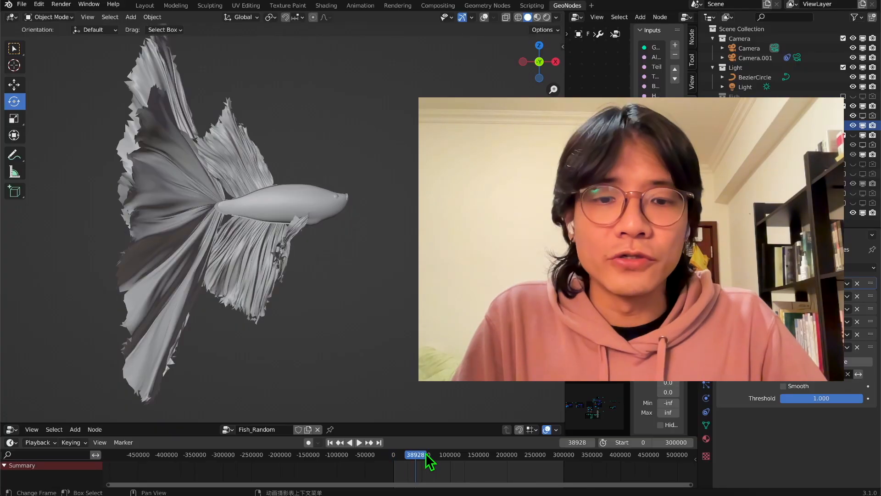
pyautogui.press('space')
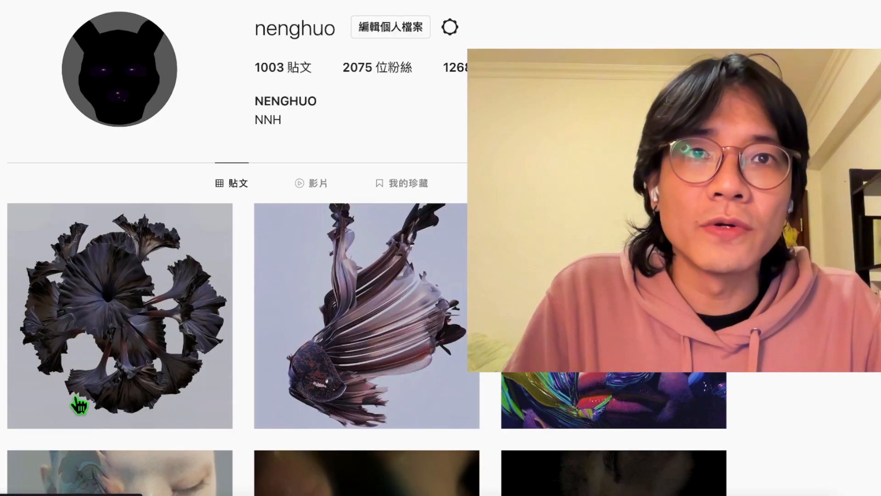
pyautogui.scroll(-1, 245, 420)
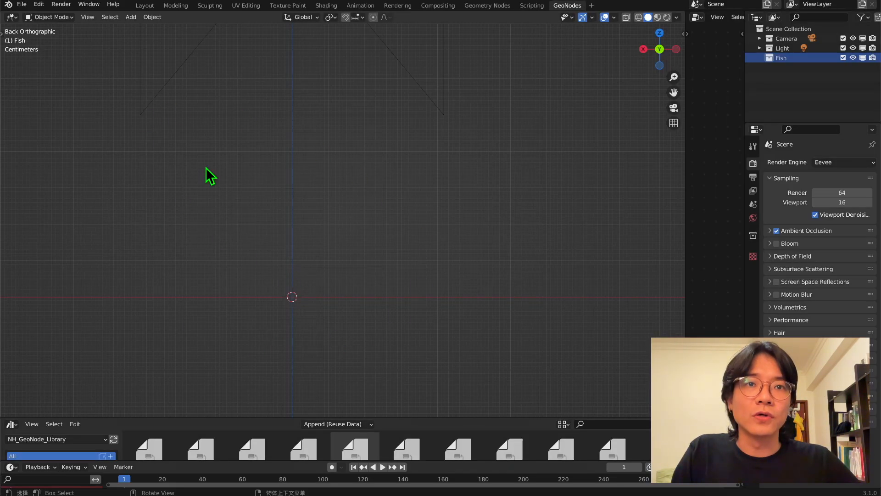
# - Add a UV sphere to the Fish collection as the base of the body and frame it
pyautogui.hotkey('shift', 'a')
pyautogui.moveTo(277, 152)
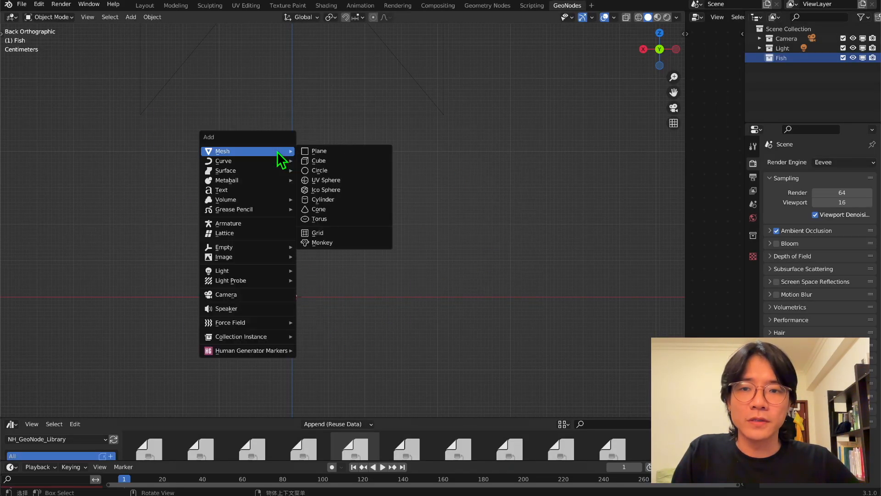
pyautogui.click(334, 181)
pyautogui.press('KP_Decimal')
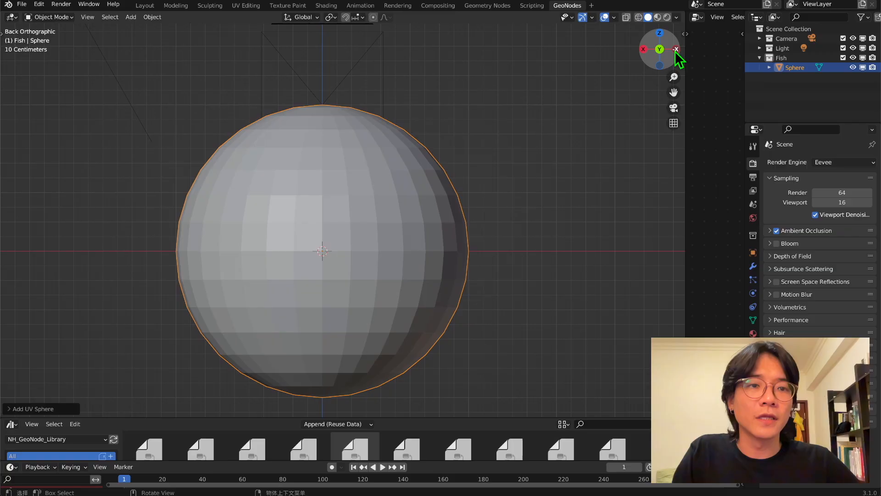
# - In Edit Mode from the back view, rotate the whole sphere mesh 90° about the Y axis
pyautogui.keyDown('shift'); pyautogui.moveTo(529, 149); pyautogui.dragTo(512, 158, button='middle'); pyautogui.keyUp('shift')
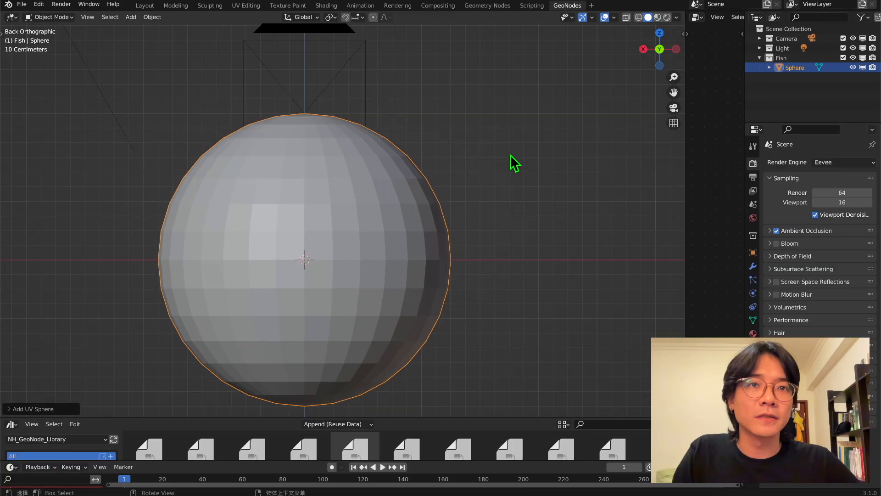
pyautogui.click(674, 51)
pyautogui.click(675, 51)
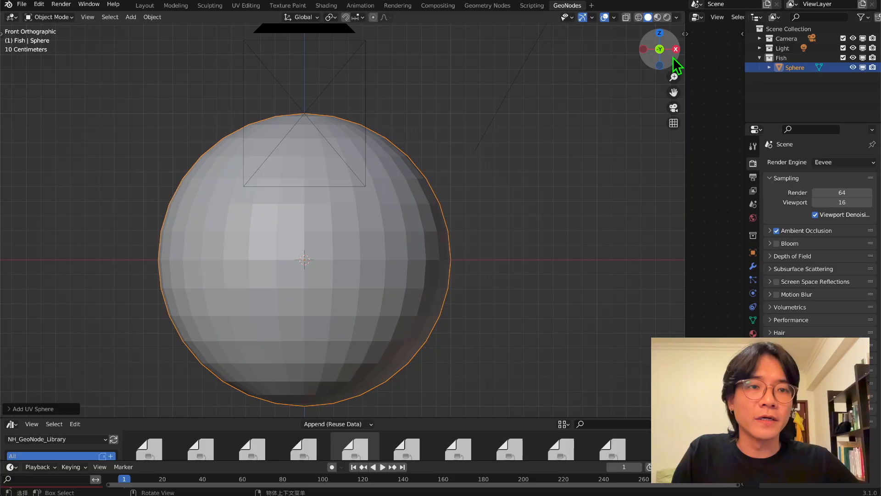
pyautogui.click(641, 48)
pyautogui.click(641, 49)
pyautogui.scroll(-2, 219, 223)
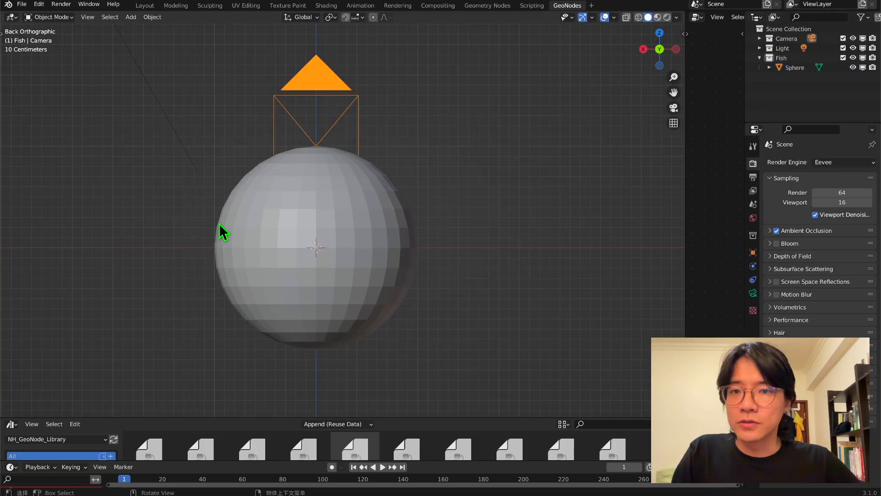
pyautogui.press('Tab')
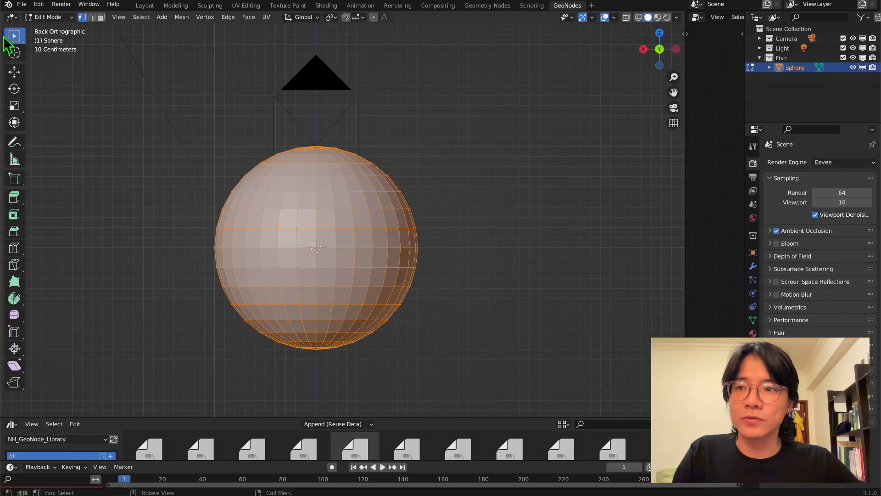
pyautogui.click(14, 89)
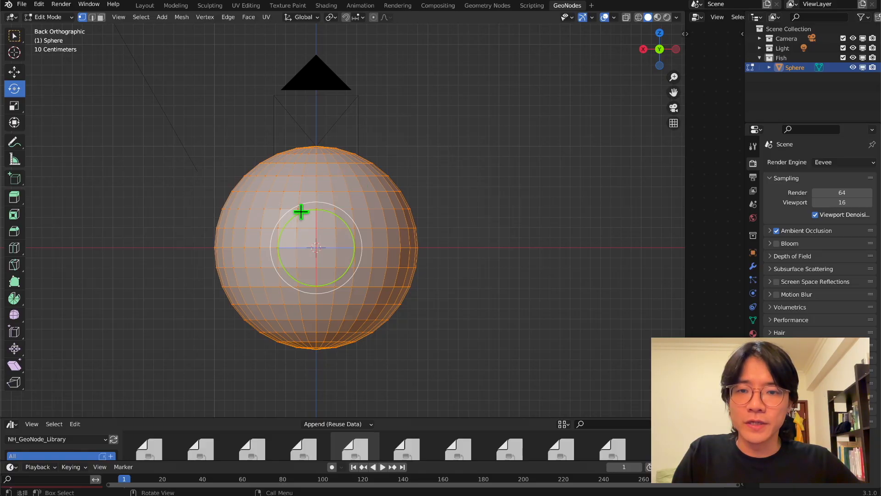
pyautogui.moveTo(301, 212); pyautogui.dragTo(293, 219)
pyautogui.write('90')
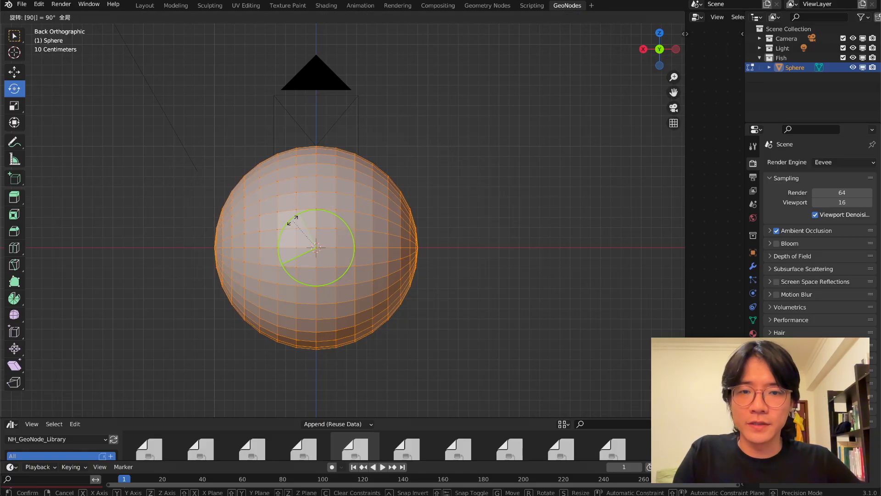
pyautogui.press('Return')
# - Move the sphere mesh along the X axis until its edge pole sits on the world origin
pyautogui.hotkey('ctrl', 'shift', 'm')
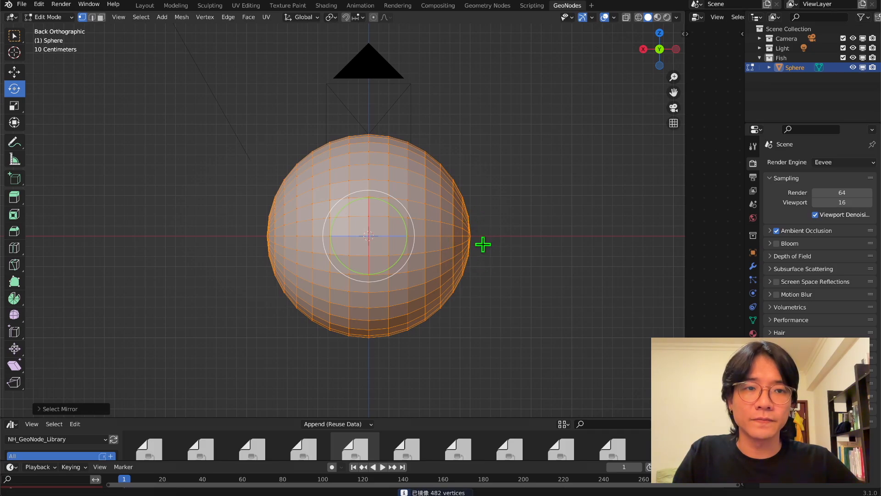
pyautogui.keyDown('shift'); pyautogui.moveTo(482, 244); pyautogui.dragTo(410, 252, button='middle'); pyautogui.keyUp('shift')
pyautogui.click(14, 72)
pyautogui.moveTo(255, 244); pyautogui.dragTo(358, 258)
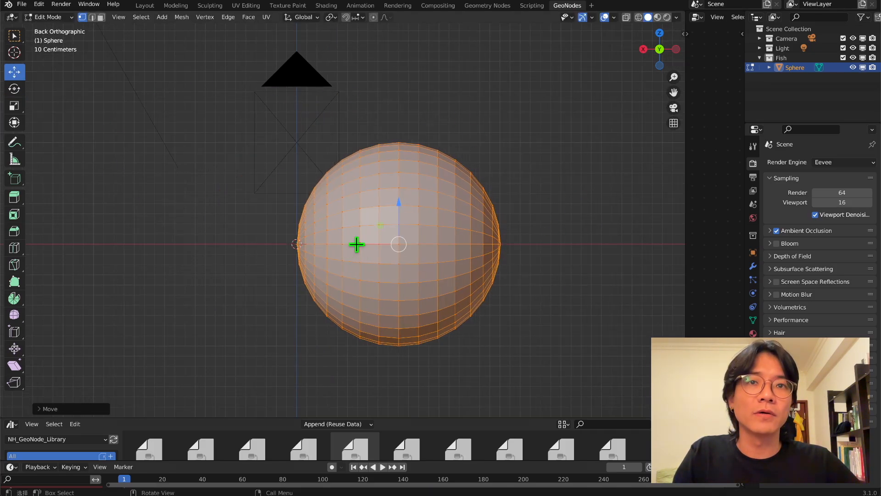
pyautogui.hotkey('ctrl', 'shift', 'm')
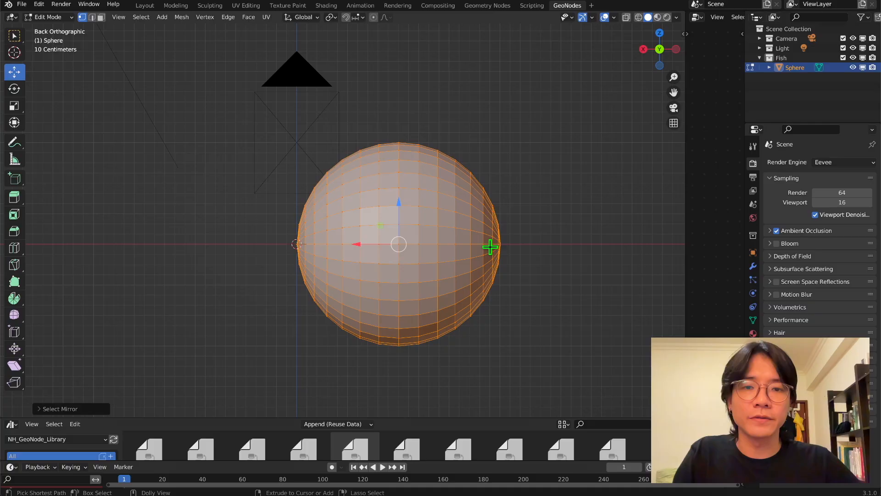
pyautogui.keyDown('shift'); pyautogui.moveTo(490, 245); pyautogui.dragTo(449, 245, button='middle'); pyautogui.keyUp('shift')
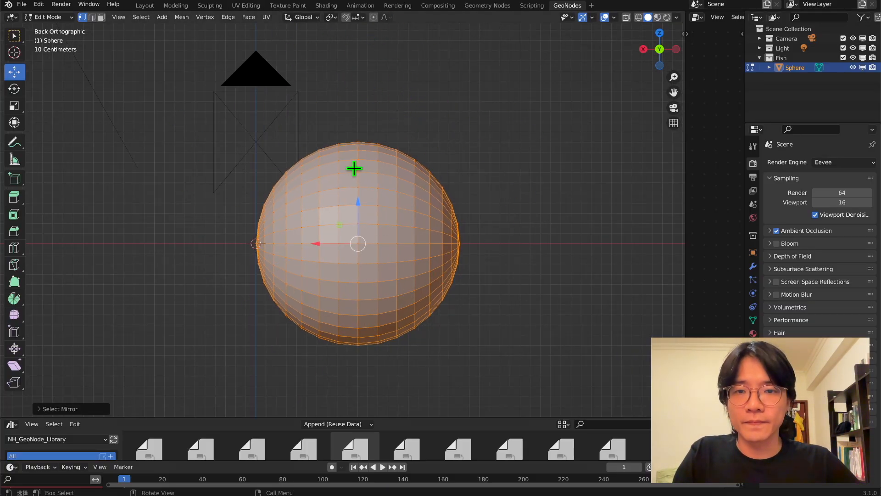
# - Scale the sphere mesh into a long, flattened ellipsoid running along the X axis as the fish's body
pyautogui.click(14, 106)
pyautogui.scroll(1, 376, 142)
pyautogui.scroll(-2, 376, 142)
pyautogui.moveTo(356, 200); pyautogui.dragTo(357, 226)
pyautogui.moveTo(367, 221); pyautogui.dragTo(378, 289, button='middle')
pyautogui.scroll(4, 377, 289)
pyautogui.click(660, 54)
pyautogui.moveTo(369, 221); pyautogui.dragTo(369, 216)
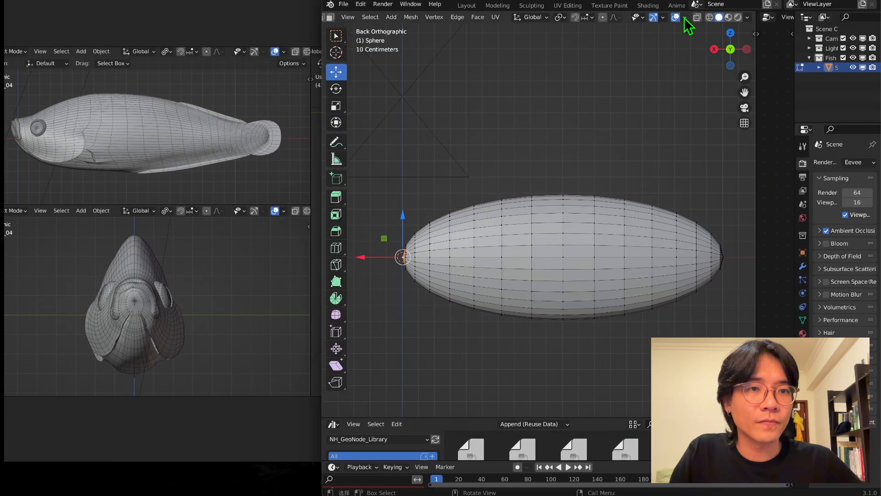
# - Shape the nose, back, belly and tail profile of the body by moving vertices with smooth proportional editing, following the side reference
pyautogui.press('g')
pyautogui.click(431, 217)
pyautogui.press('g')
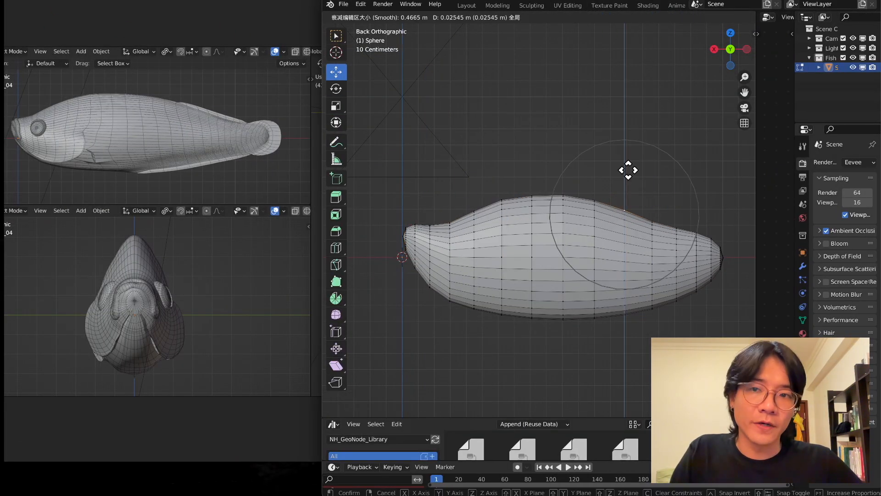
pyautogui.click(629, 171)
pyautogui.press('g')
pyautogui.click(600, 246)
pyautogui.click(450, 301)
pyautogui.press('g')
pyautogui.click(681, 244)
# - Adjust the height and width of the body's cross-section from the right view to follow the front reference
pyautogui.press('KP_3')
pyautogui.hotkey('ctrl', 'shift', 'm')
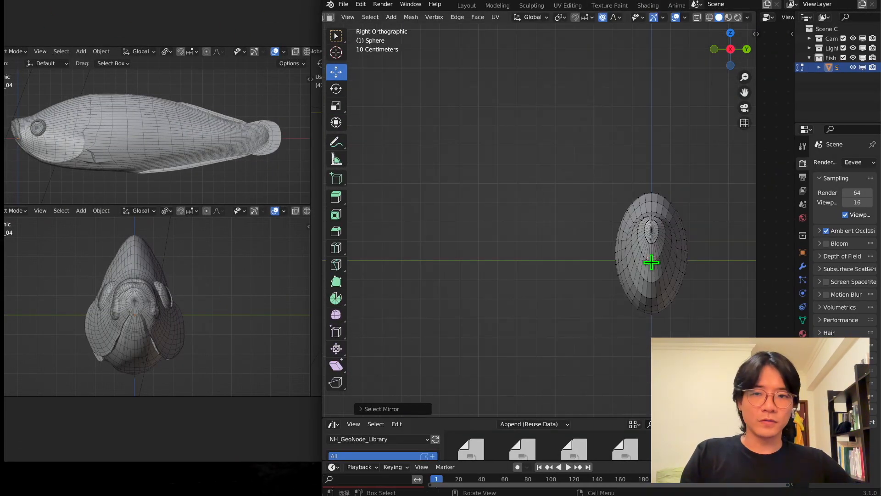
pyautogui.keyDown('shift'); pyautogui.moveTo(651, 262); pyautogui.dragTo(587, 275, button='middle'); pyautogui.keyUp('shift')
pyautogui.moveTo(586, 170); pyautogui.dragTo(586, 153)
pyautogui.click(336, 106)
pyautogui.moveTo(628, 260); pyautogui.dragTo(635, 260)
pyautogui.moveTo(587, 259); pyautogui.dragTo(531, 274, button='middle')
pyautogui.keyDown('alt'); pyautogui.click(531, 274); pyautogui.keyUp('alt')
pyautogui.press('KP_3')
pyautogui.moveTo(562, 254); pyautogui.dragTo(568, 254)
pyautogui.moveTo(567, 255); pyautogui.dragTo(726, 92, button='middle')
pyautogui.scroll(5, 542, 229)
# - Select an edge loop near the tail and scale it with proportional editing to taper the body in top view
pyautogui.click(336, 72)
pyautogui.click(517, 241)
pyautogui.keyDown('alt'); pyautogui.click(541, 268); pyautogui.keyUp('alt')
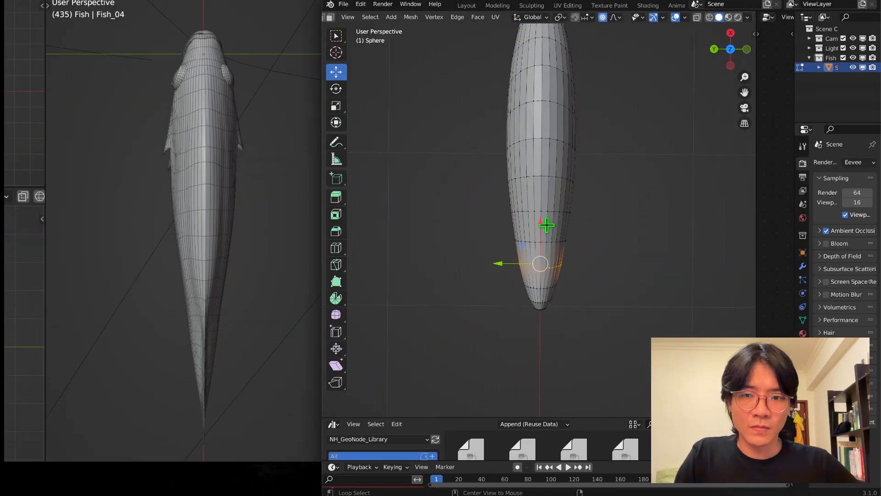
pyautogui.click(336, 106)
pyautogui.hotkey('ctrl', 'shift', 'm')
pyautogui.moveTo(524, 305); pyautogui.dragTo(515, 234)
# - Touch up the edge loops near the tail from the back view and save the Blender file
pyautogui.scroll(-4, 515, 234)
pyautogui.moveTo(516, 234); pyautogui.dragTo(478, 159, button='middle')
pyautogui.scroll(-3, 202, 229)
pyautogui.press('ctrl+KP_1')
pyautogui.scroll(5, 557, 229)
pyautogui.keyDown('alt'); pyautogui.click(606, 192); pyautogui.keyUp('alt')
pyautogui.scroll(-5, 551, 184)
pyautogui.press('ctrl+KP_1')
pyautogui.press('a')
pyautogui.press('g')
pyautogui.moveTo(532, 238); pyautogui.dragTo(535, 208, button='middle')
pyautogui.hotkey('ctrl', 's')
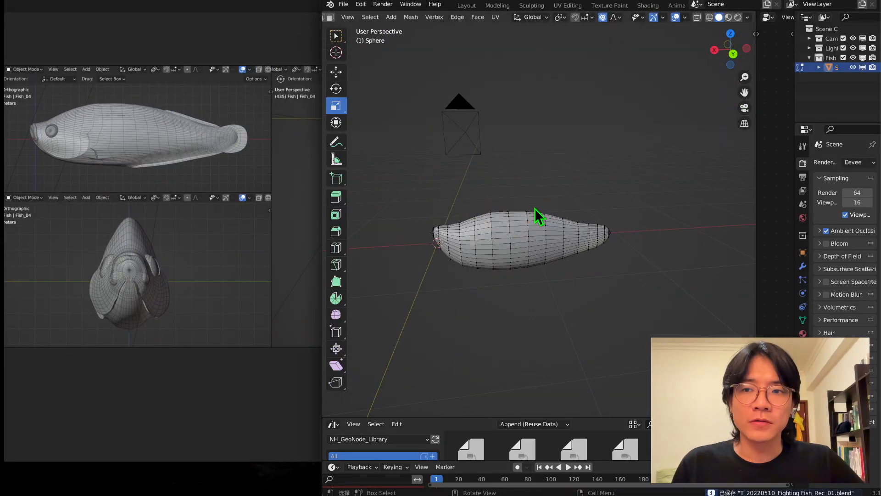
# - Inspect the shaped fish body from an angle and in the back view, closing in on the tail end
pyautogui.scroll(3, 535, 208)
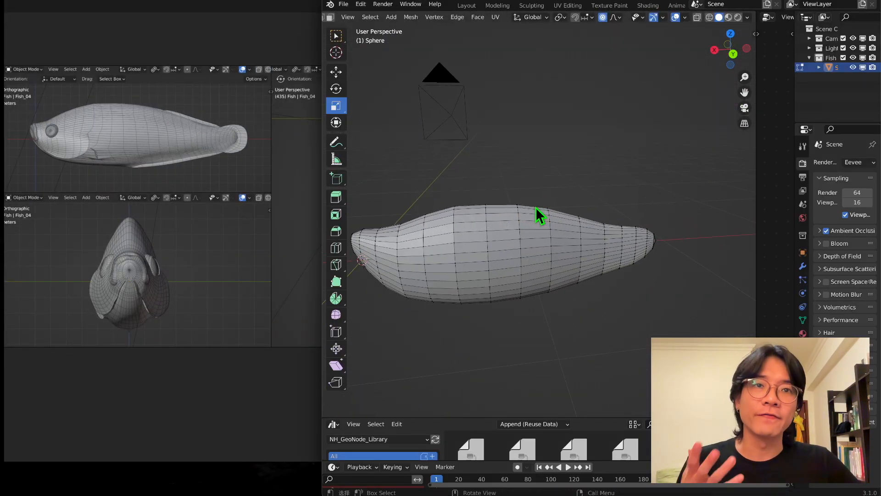
pyautogui.scroll(-1, 535, 207)
pyautogui.moveTo(537, 213); pyautogui.dragTo(477, 241, button='middle')
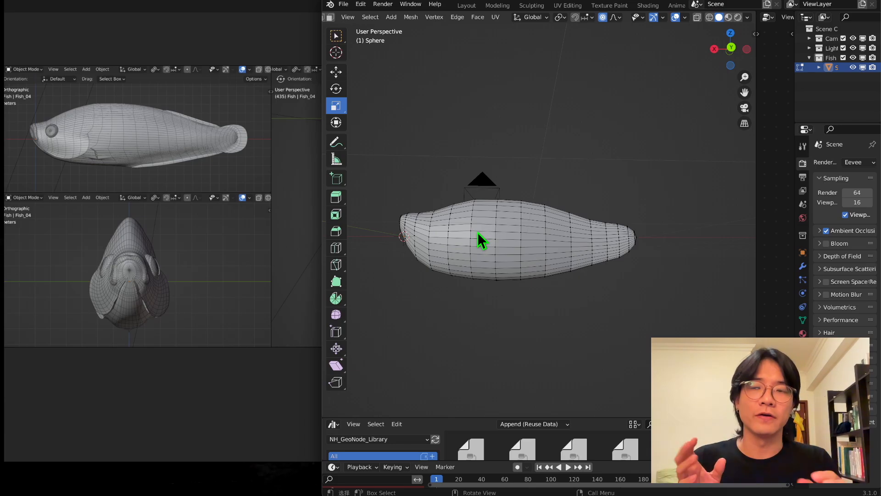
pyautogui.press('KP_1')
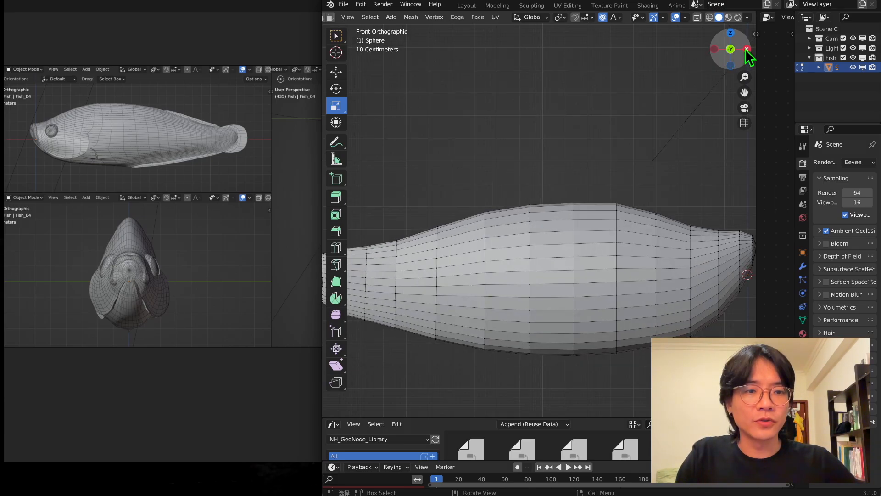
pyautogui.click(746, 49)
pyautogui.click(746, 49)
pyautogui.scroll(-3, 539, 225)
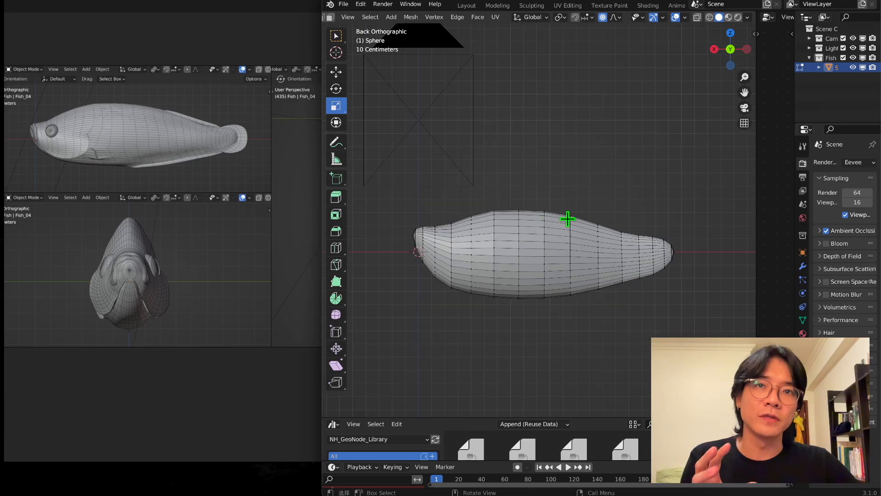
pyautogui.keyDown('shift'); pyautogui.moveTo(624, 226); pyautogui.dragTo(556, 238, button='middle'); pyautogui.keyUp('shift')
pyautogui.scroll(5, 188, 110)
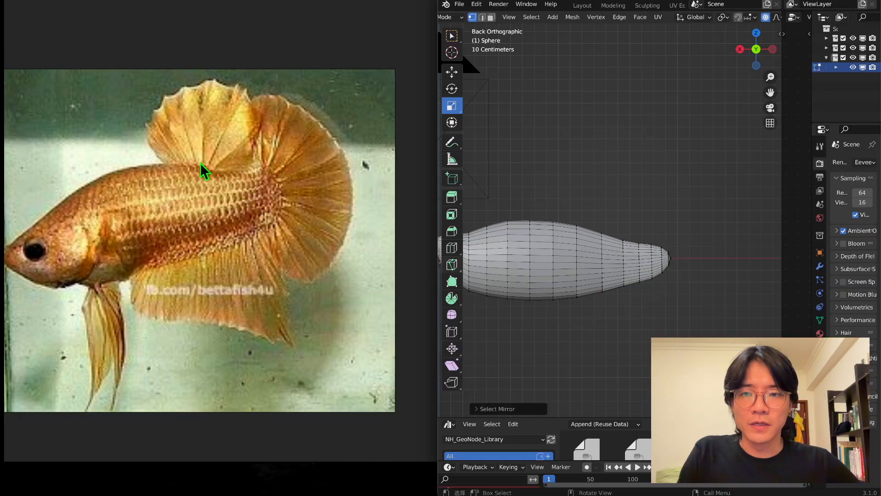
# - Examine the fins on the golden betta reference photo and compare the body with the finished fish wireframe references
pyautogui.moveTo(204, 205); pyautogui.dragTo(208, 187, button='middle')
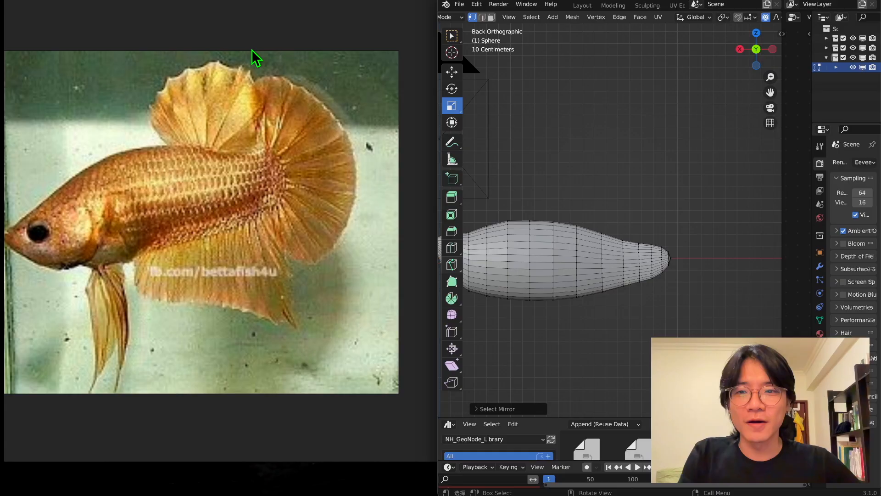
pyautogui.moveTo(162, 209); pyautogui.dragTo(183, 136, button='middle')
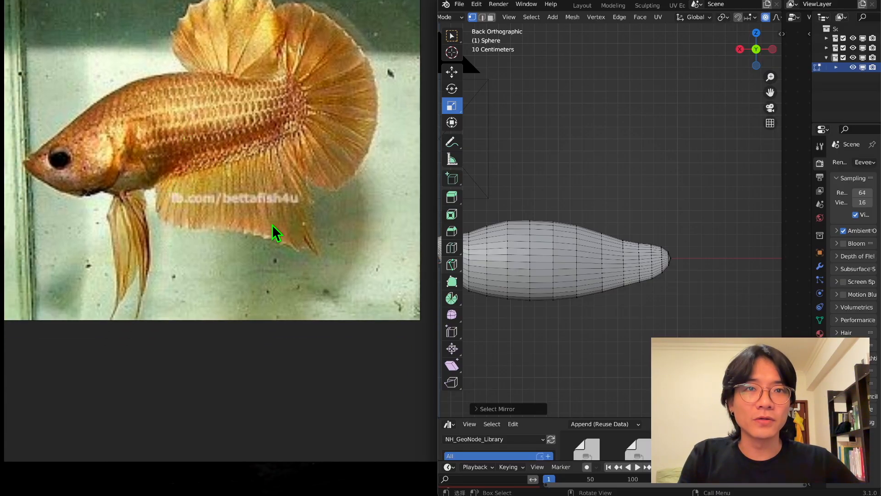
pyautogui.moveTo(190, 188); pyautogui.dragTo(283, 149, button='middle')
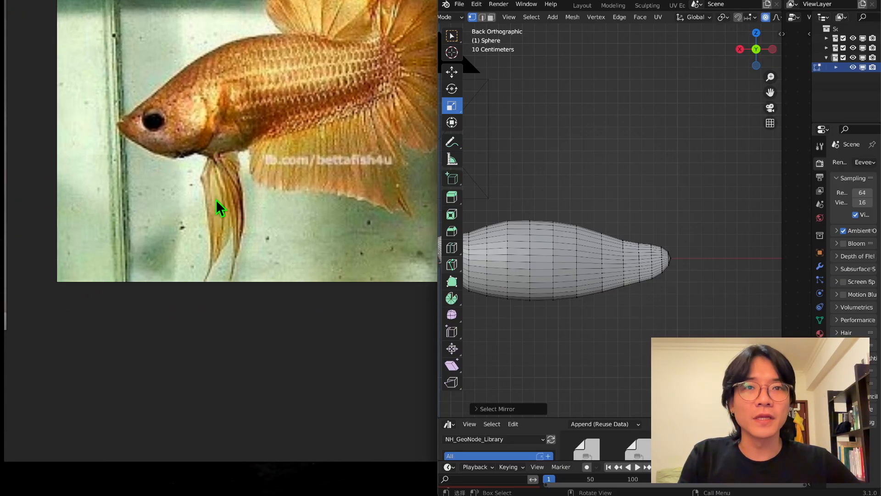
pyautogui.scroll(-5, 244, 159)
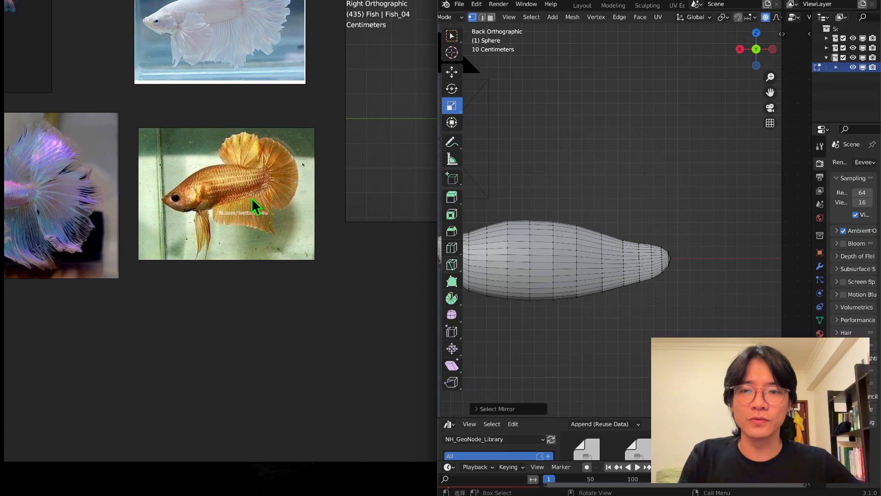
pyautogui.moveTo(229, 194); pyautogui.dragTo(273, 214, button='middle')
pyautogui.moveTo(341, 167); pyautogui.dragTo(5, 347, button='middle')
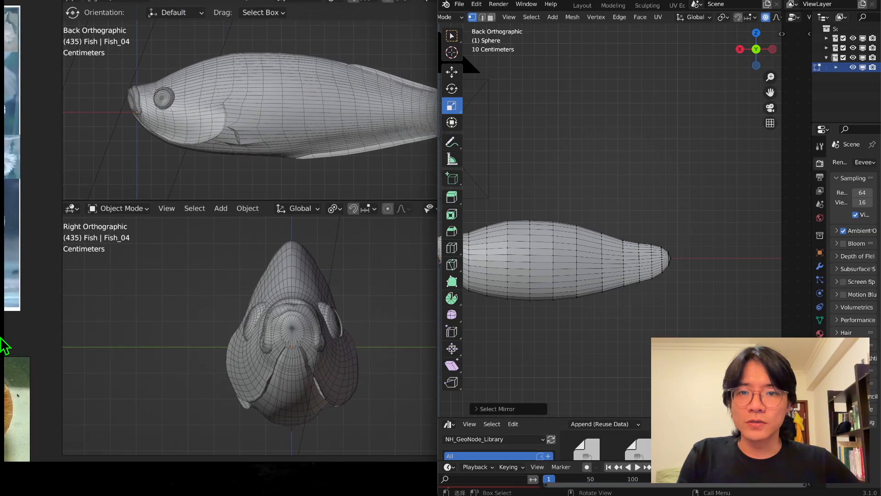
pyautogui.moveTo(239, 145); pyautogui.dragTo(164, 202, button='middle')
pyautogui.scroll(3, 471, 165)
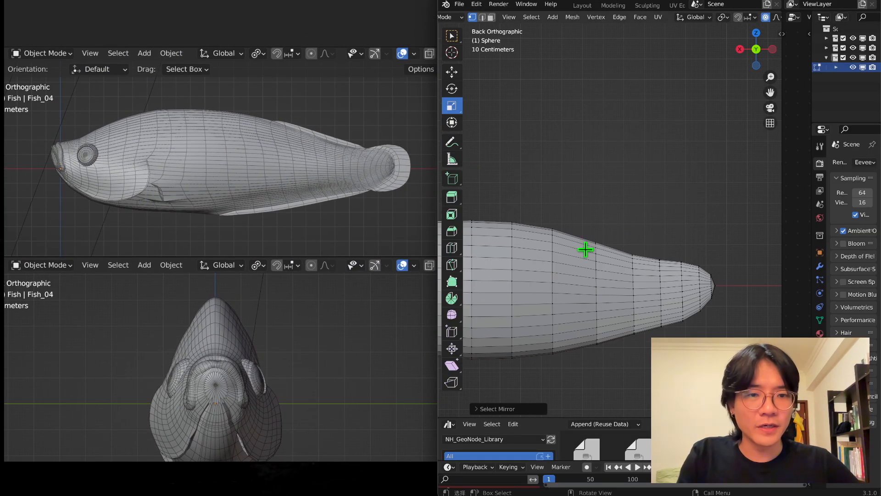
pyautogui.moveTo(337, 151); pyautogui.dragTo(310, 171, button='middle')
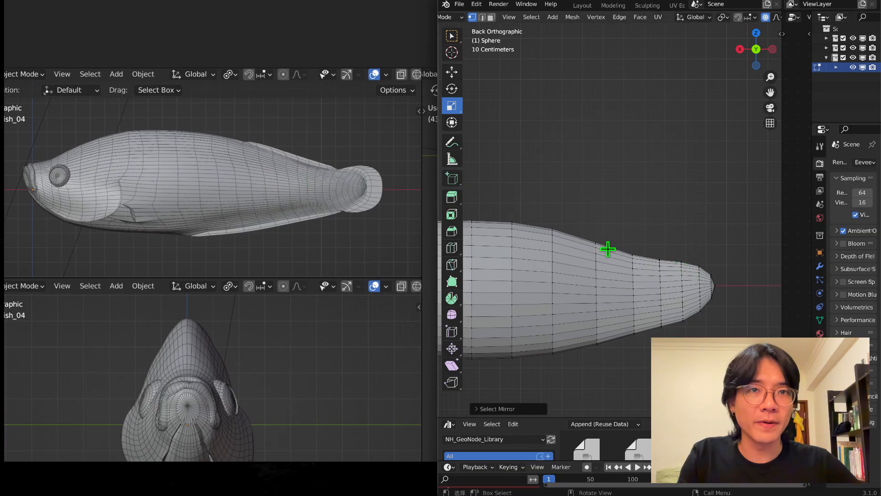
# - Select the centre edges along the top of the fish's back toward the tail as the dorsal fin's base
pyautogui.moveTo(608, 248); pyautogui.dragTo(607, 300, button='middle')
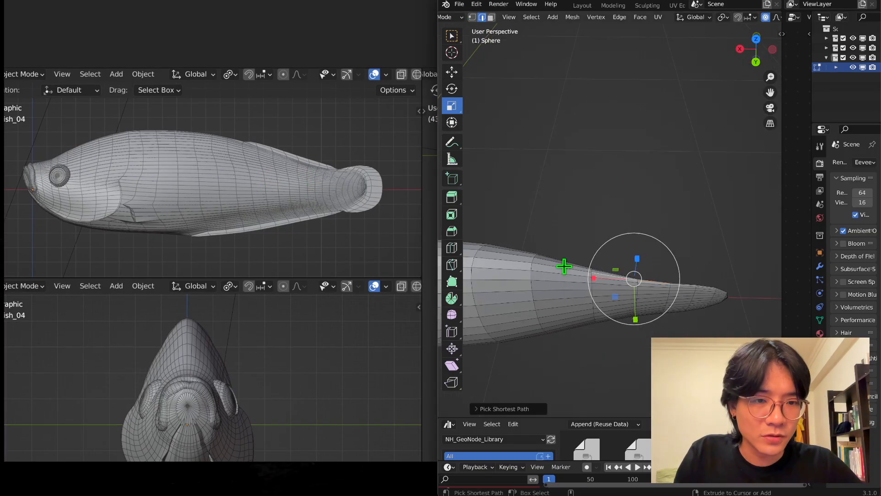
pyautogui.keyDown('ctrl'); pyautogui.click(565, 267); pyautogui.keyUp('ctrl')
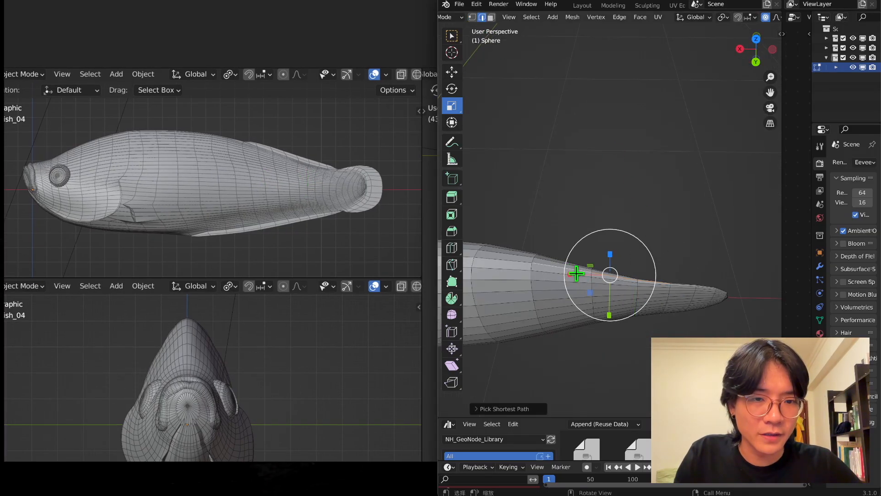
pyautogui.press('ctrl+KP_1')
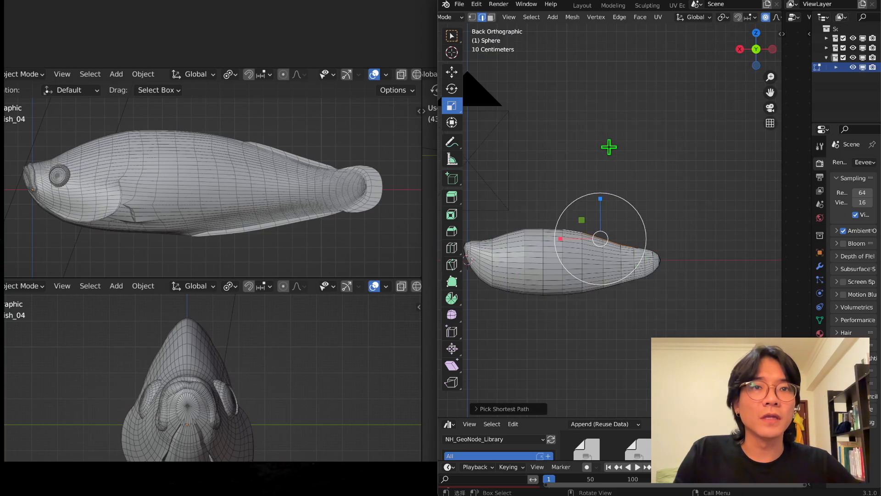
pyautogui.scroll(2, 558, 134)
pyautogui.scroll(-2, 572, 254)
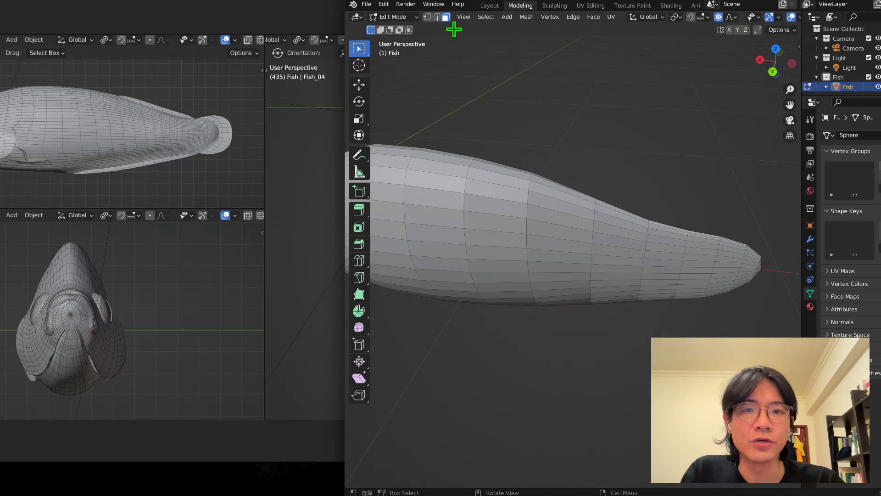
# - In edge select mode, select the centre edges along the rear upper back and mirror the selection to check their symmetry
pyautogui.click(438, 17)
pyautogui.moveTo(517, 118); pyautogui.dragTo(524, 106, button='middle')
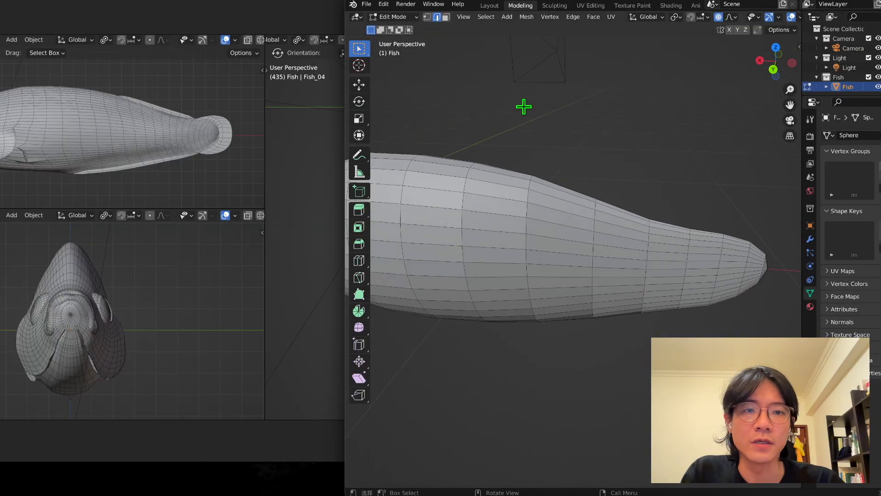
pyautogui.keyDown('shift'); pyautogui.click(587, 201); pyautogui.keyUp('shift')
pyautogui.moveTo(587, 200); pyautogui.dragTo(645, 269, button='middle')
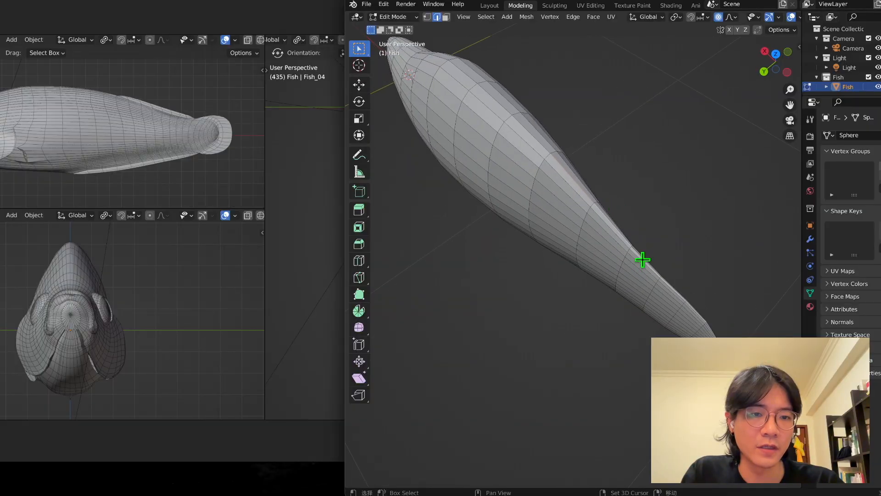
pyautogui.scroll(5, 656, 256)
pyautogui.hotkey('shift', 'ctrl', 'm')
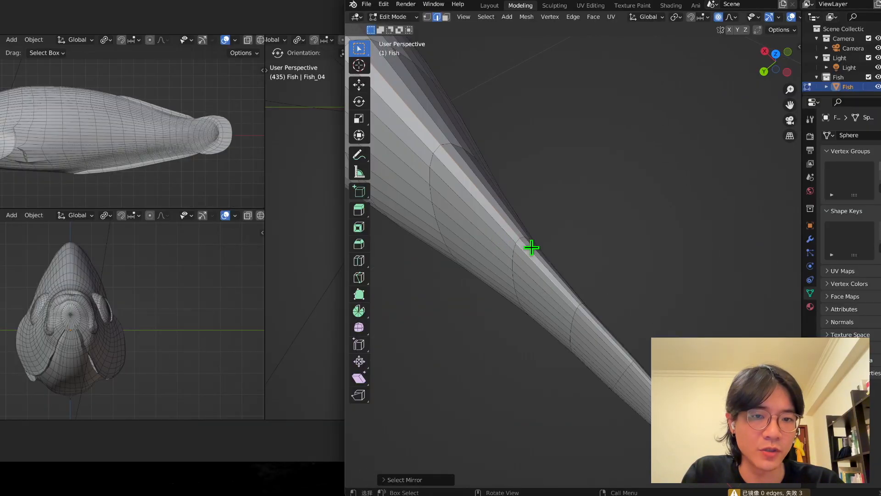
pyautogui.moveTo(496, 199); pyautogui.dragTo(568, 246, button='middle')
pyautogui.hotkey('ctrl', 'z')
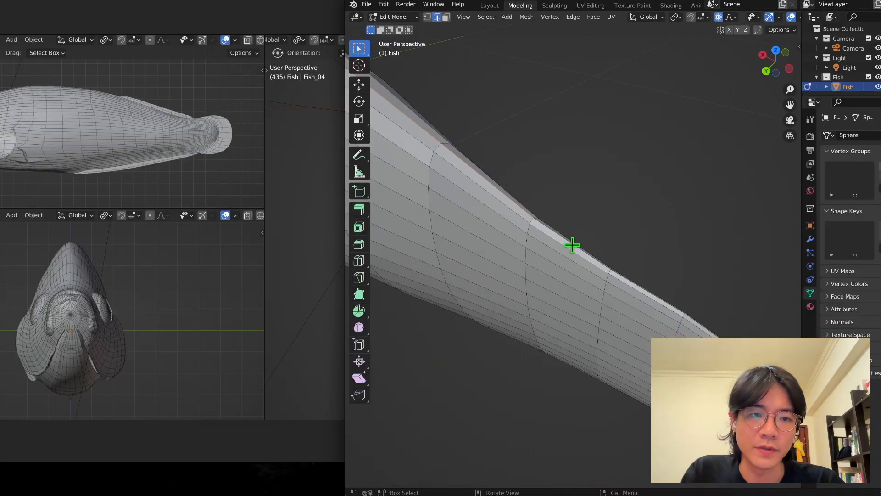
pyautogui.hotkey('shift', 'ctrl', 'm')
pyautogui.moveTo(576, 238); pyautogui.dragTo(632, 277, button='middle')
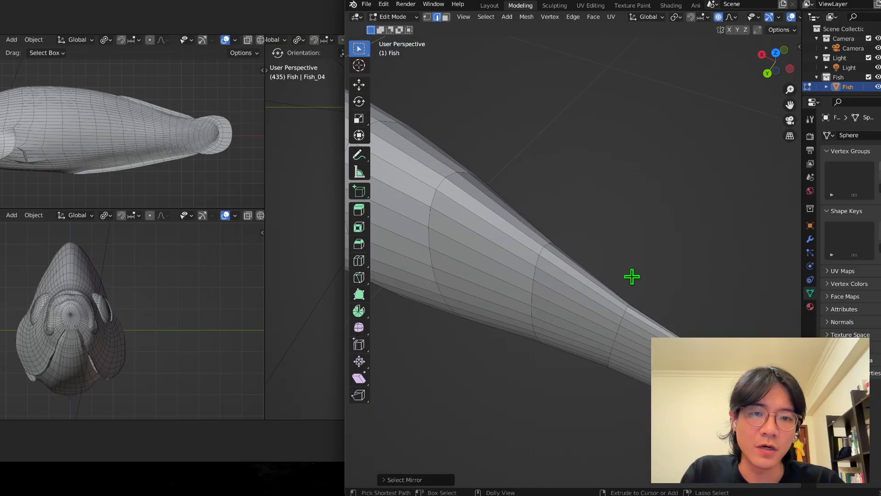
pyautogui.moveTo(533, 220); pyautogui.dragTo(533, 174, button='middle')
pyautogui.scroll(-3, 494, 196)
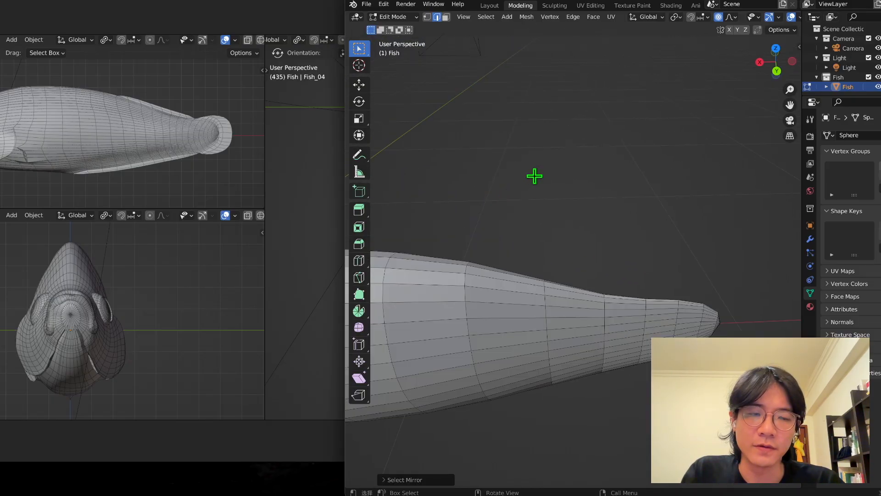
# - Extrude the selected back edges about 0.037 m upward along Z in back view to start the dorsal fin
pyautogui.click(778, 63)
pyautogui.scroll(-3, 675, 220)
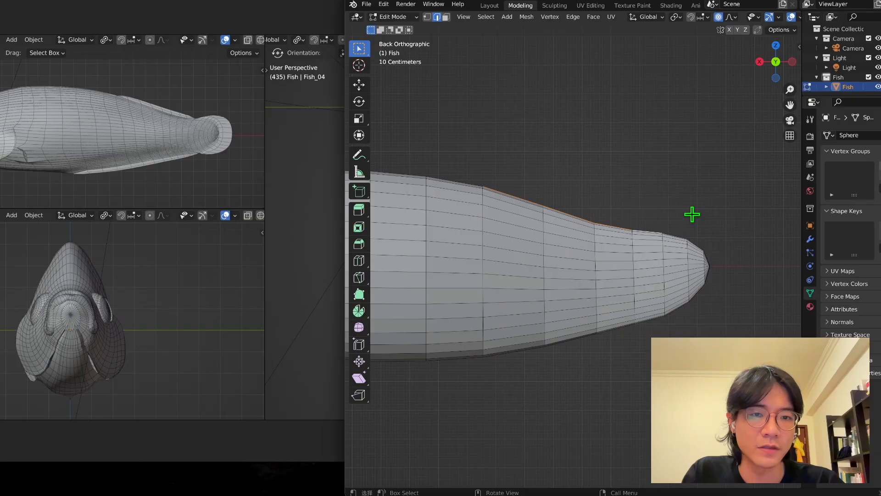
pyautogui.scroll(2, 517, 197)
pyautogui.scroll(-4, 517, 196)
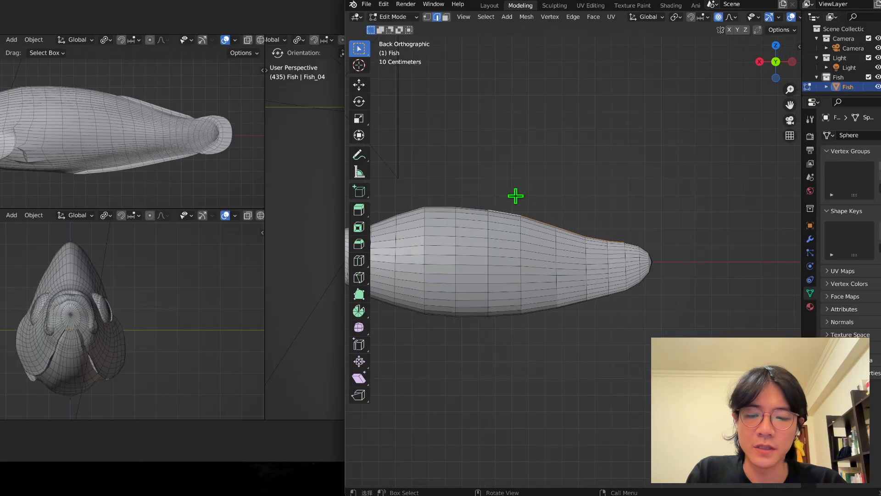
pyautogui.press('e')
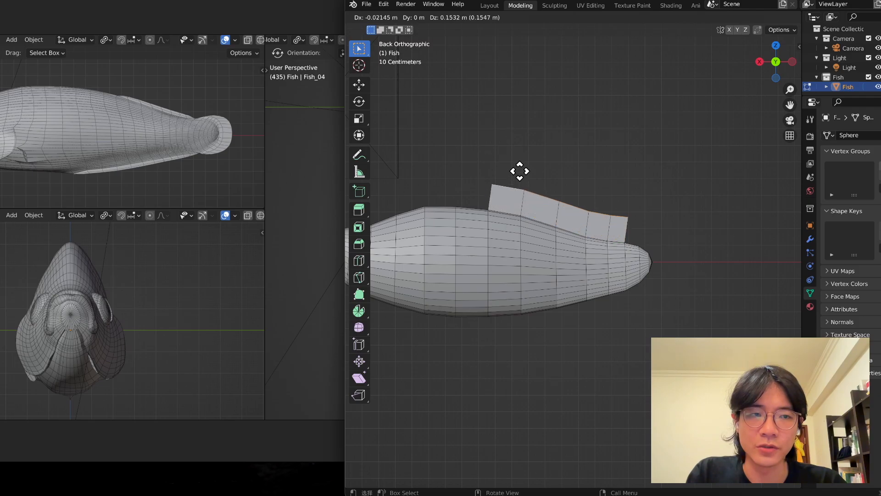
pyautogui.press('z')
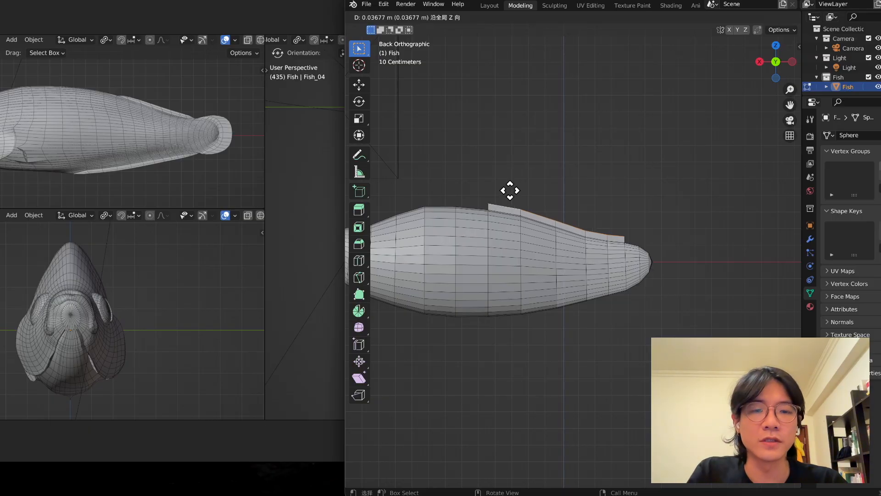
pyautogui.click(510, 190)
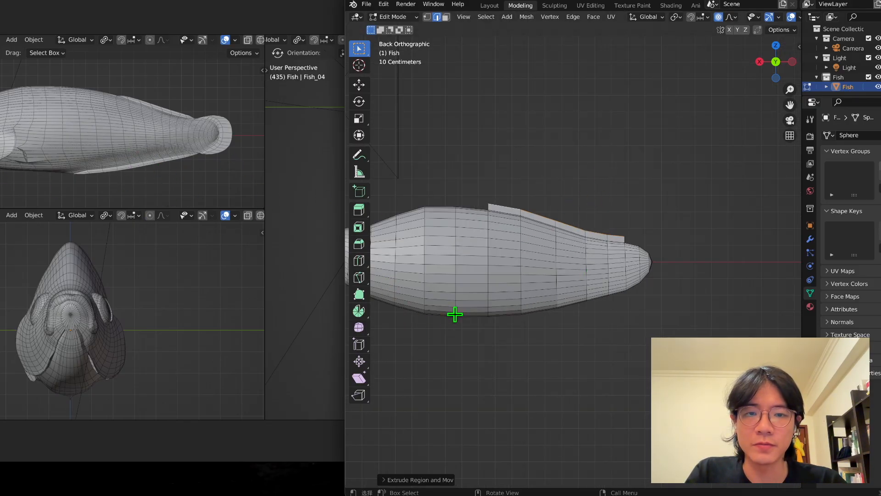
# - Select the centre edges along the rear belly up to the tail and extrude them downward along Z to start the lower fin
pyautogui.scroll(-2, 483, 306)
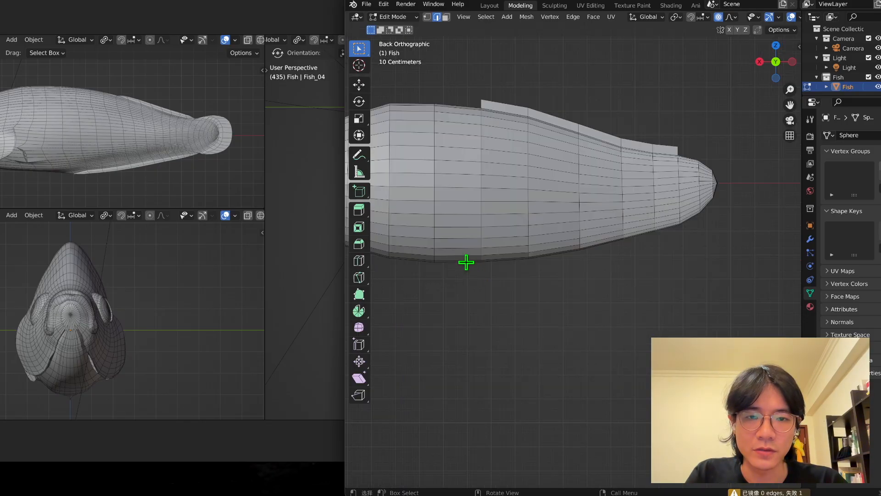
pyautogui.keyDown('shift'); pyautogui.click(466, 262); pyautogui.keyUp('shift')
pyautogui.keyDown('shift'); pyautogui.click(552, 254); pyautogui.keyUp('shift')
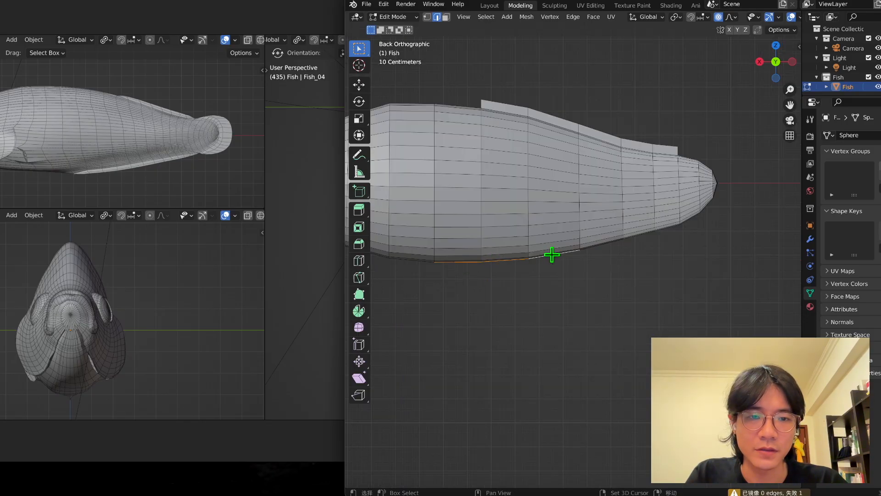
pyautogui.keyDown('shift'); pyautogui.click(612, 242); pyautogui.keyUp('shift')
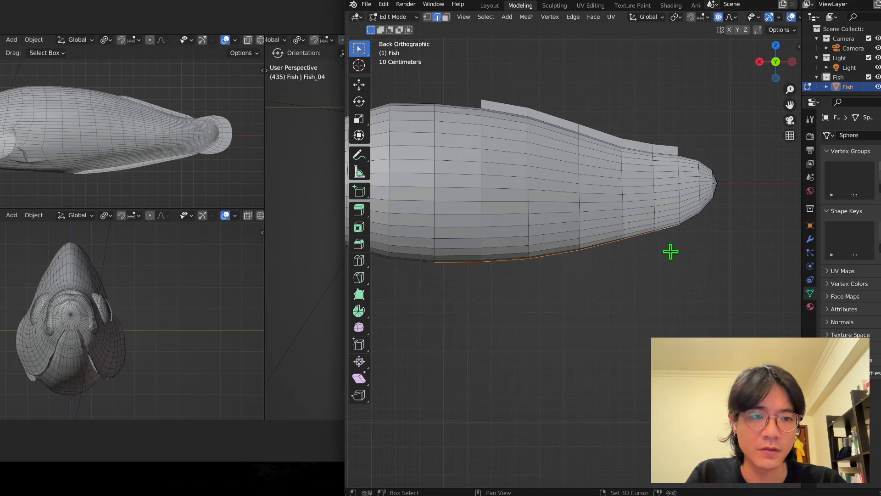
pyautogui.moveTo(551, 251); pyautogui.dragTo(532, 265, button='middle')
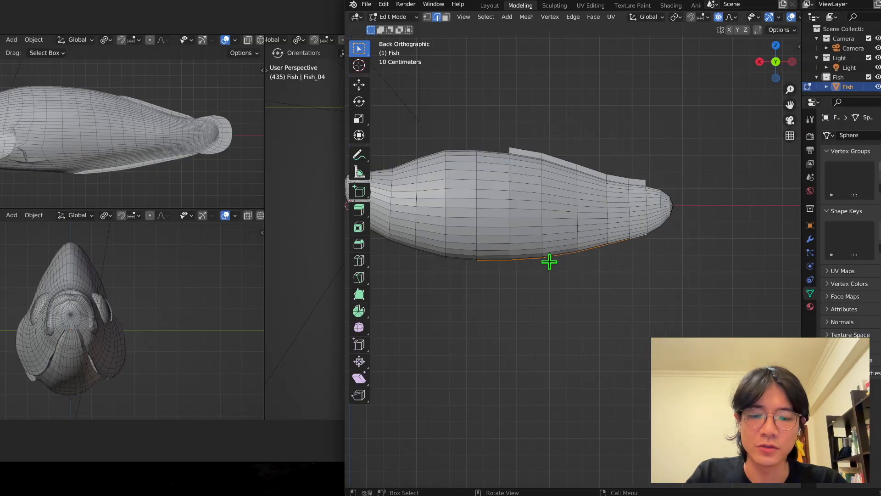
pyautogui.press('e')
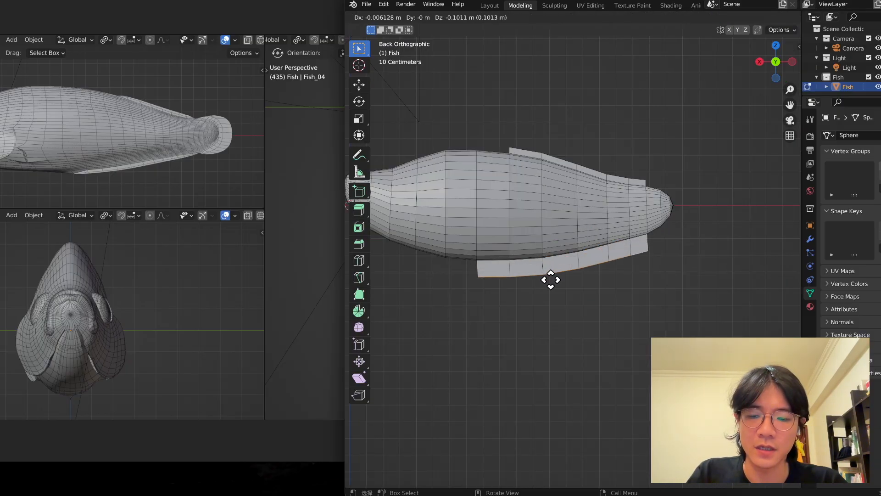
pyautogui.press('z')
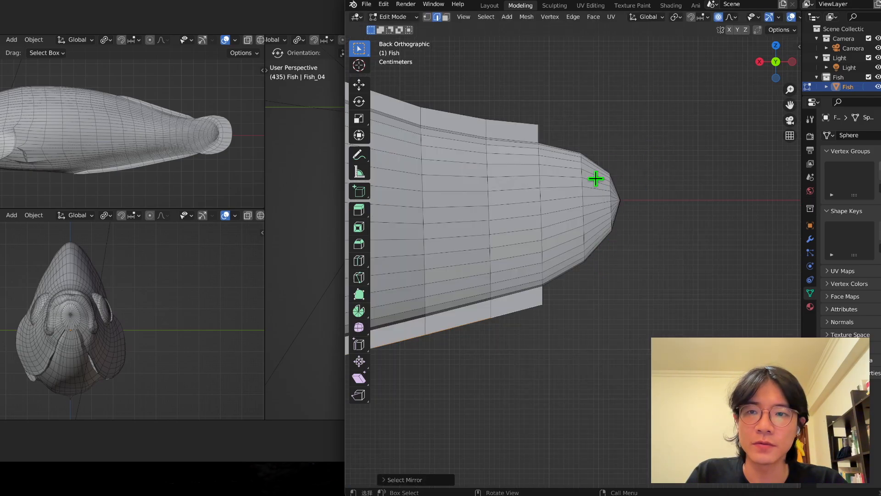
# - Select the centre edges around the tail end between the upper and lower fin strips, and return to the back view
pyautogui.moveTo(596, 179); pyautogui.dragTo(582, 228, button='middle')
pyautogui.scroll(-4, 587, 210)
pyautogui.keyDown('shift'); pyautogui.click(602, 178); pyautogui.keyUp('shift')
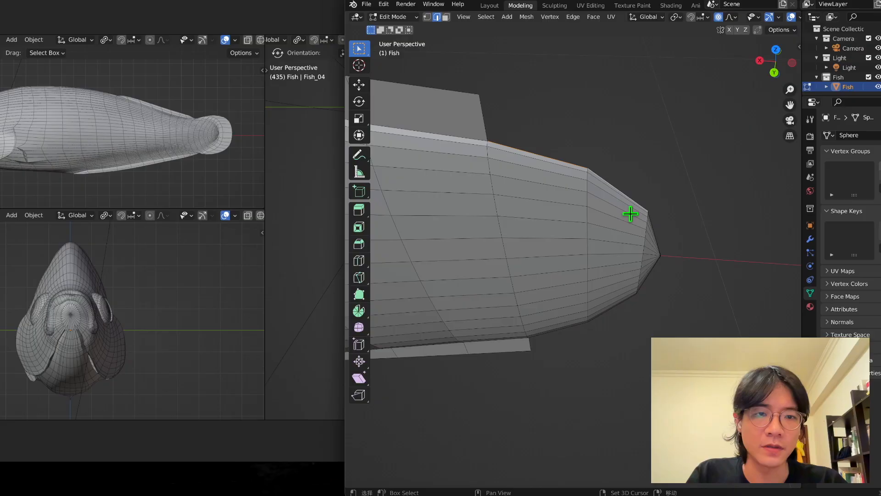
pyautogui.moveTo(630, 214); pyautogui.dragTo(663, 161, button='middle')
pyautogui.scroll(-2, 564, 148)
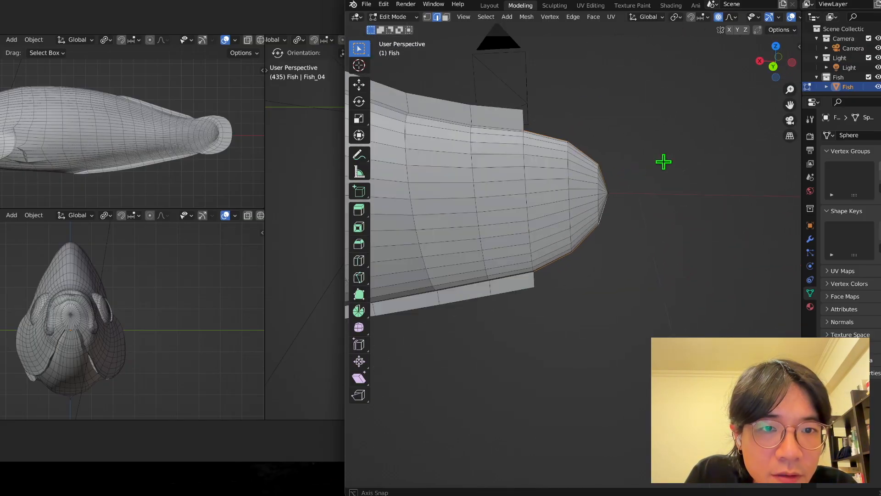
pyautogui.click(776, 61)
pyautogui.scroll(-1, 587, 179)
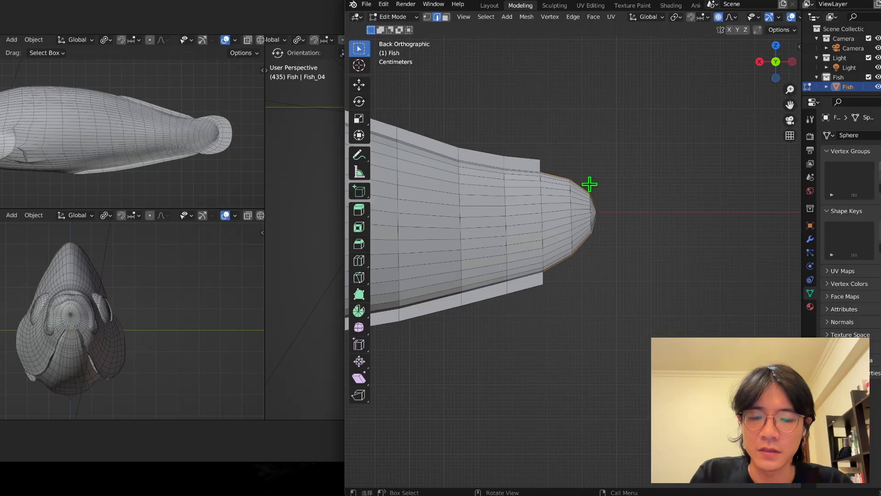
# - Extrude the tail edges about 0.03 m backward along X and scale them up to about 1.15 to start the tail fin
pyautogui.press('e')
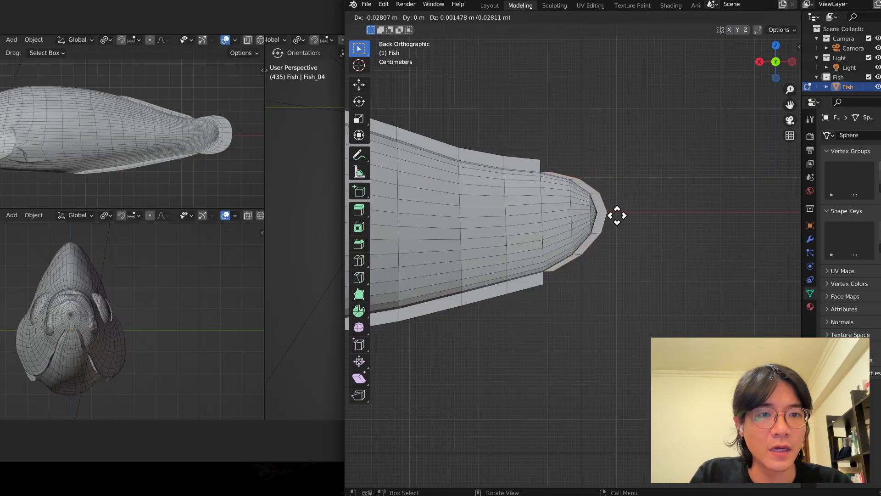
pyautogui.press('x')
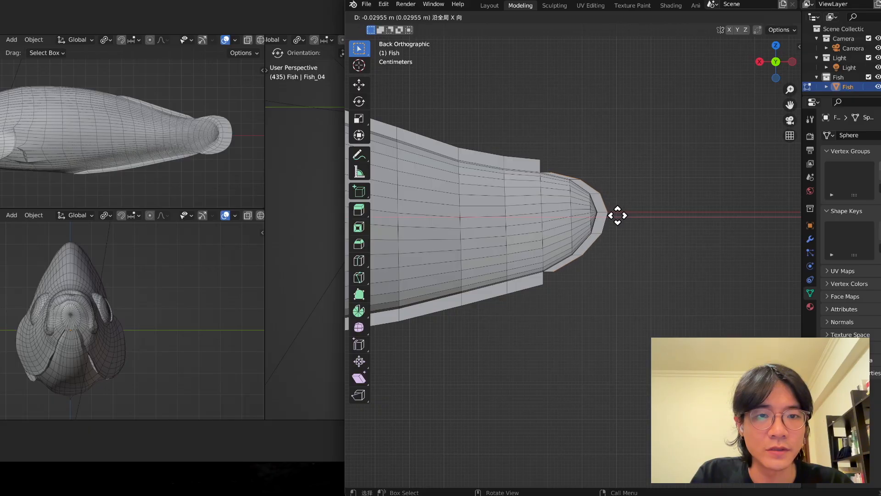
pyautogui.click(617, 215)
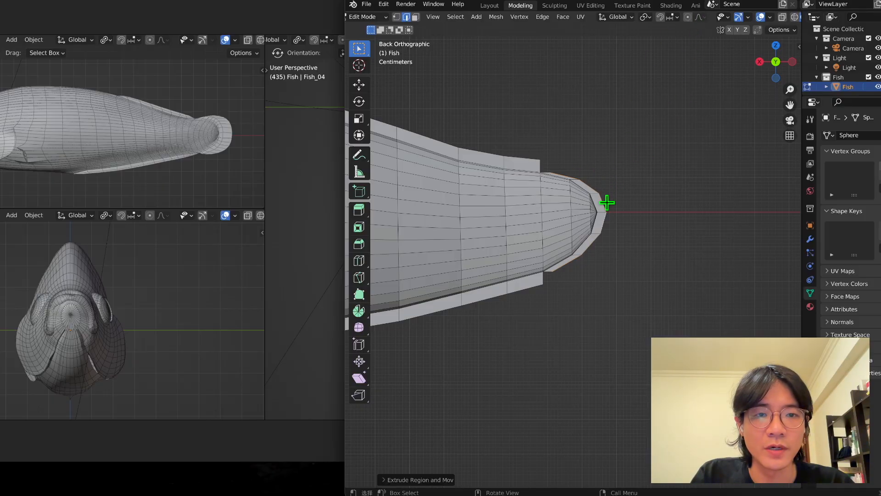
pyautogui.press('s')
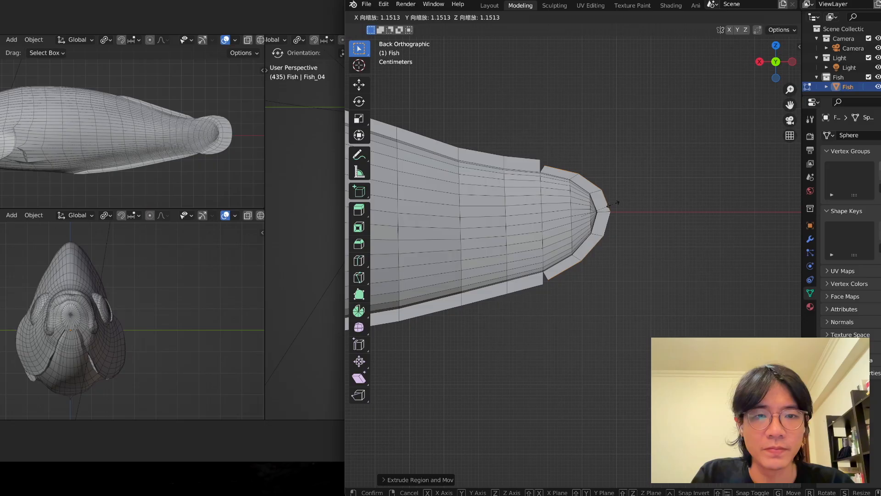
pyautogui.click(616, 203)
# - Select two vertical edges low on the body's side behind the head for a side fin and mirror the selection
pyautogui.scroll(-6, 628, 193)
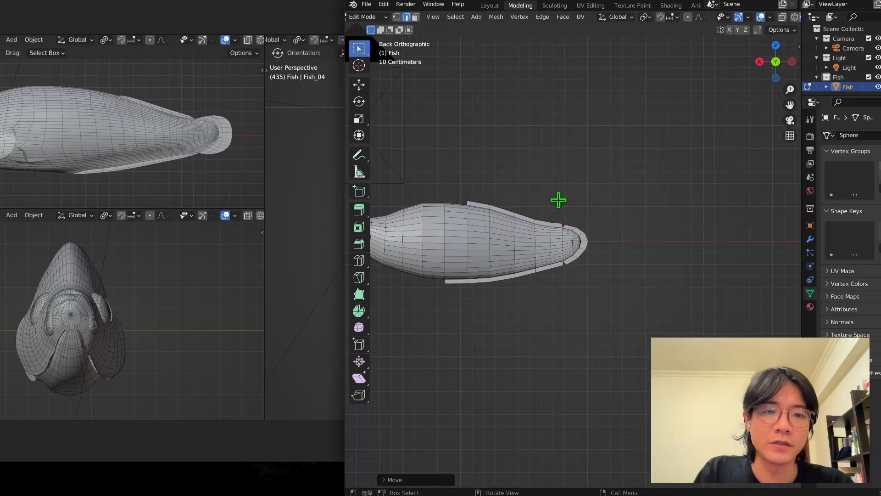
pyautogui.keyDown('shift'); pyautogui.moveTo(559, 198); pyautogui.dragTo(681, 170, button='middle'); pyautogui.keyUp('shift')
pyautogui.scroll(3, 372, 183)
pyautogui.hotkey('ctrl', 'shift', 'm')
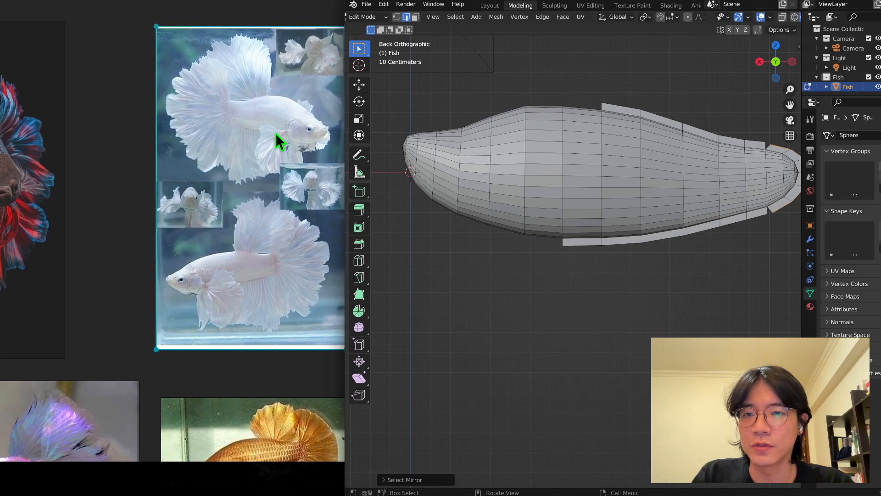
pyautogui.scroll(3, 535, 228)
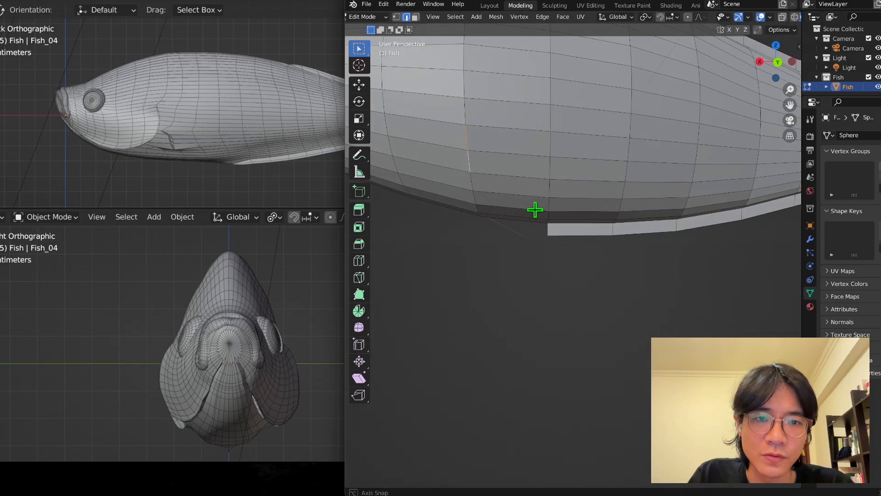
# - In the right view, extrude the selected side-fin edges and scale them outward on both sides by about 1.56
pyautogui.press('KP_3')
pyautogui.moveTo(434, 213); pyautogui.dragTo(472, 202, button='middle')
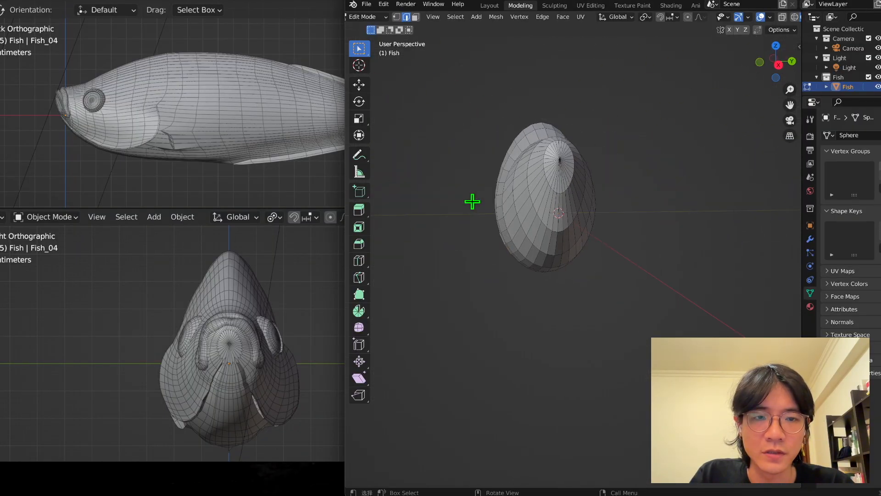
pyautogui.click(779, 65)
pyautogui.scroll(4, 514, 180)
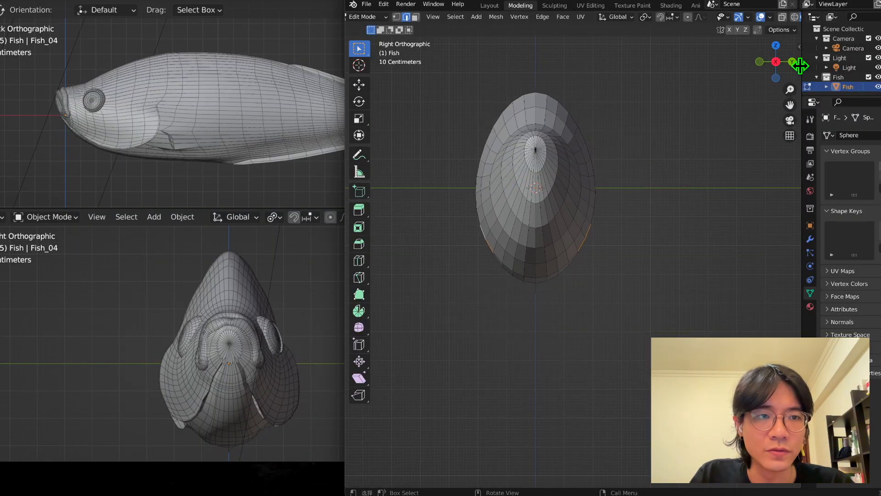
pyautogui.keyDown('shift'); pyautogui.moveTo(607, 253); pyautogui.dragTo(624, 240, button='middle'); pyautogui.keyUp('shift')
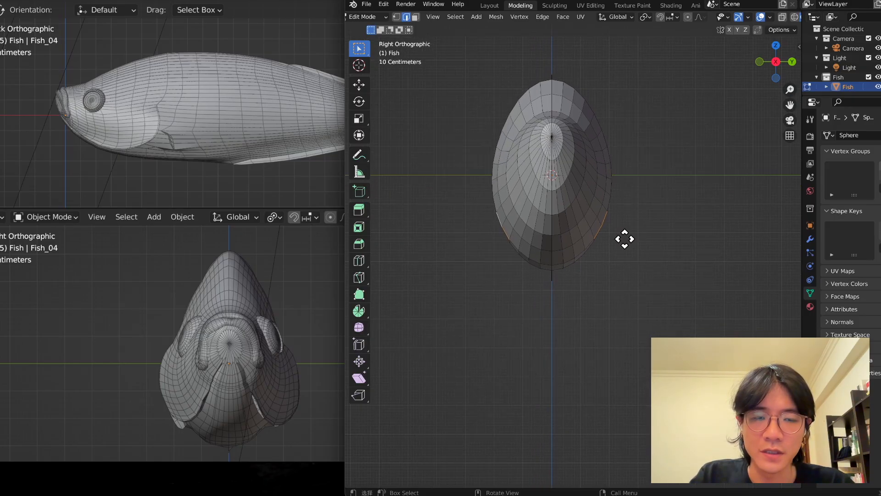
pyautogui.press('e')
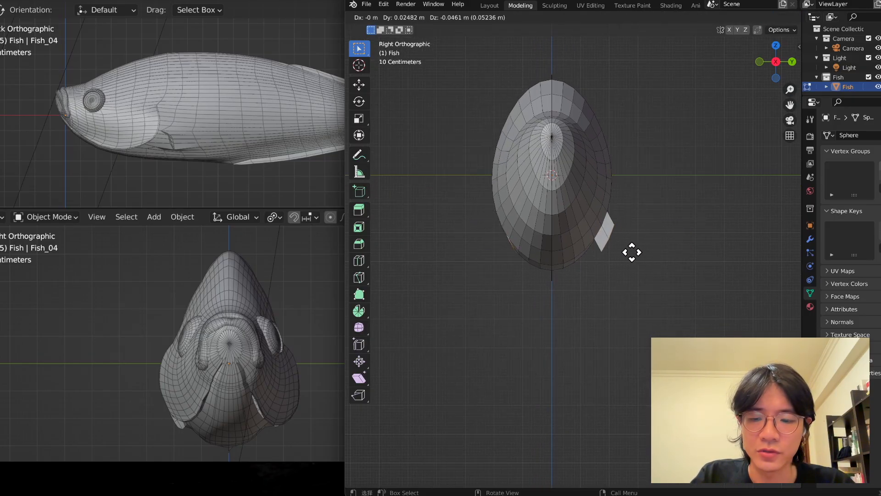
pyautogui.click(632, 253)
pyautogui.press('s')
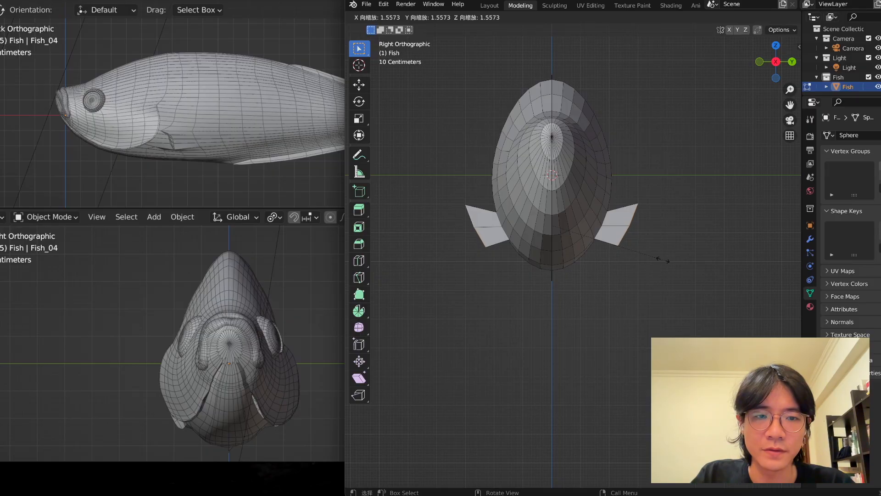
pyautogui.click(663, 259)
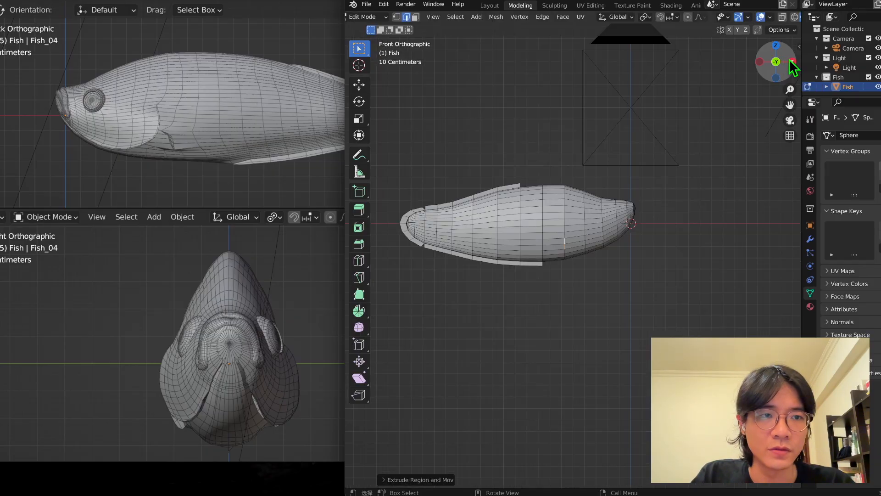
# - In the back view, move the outer side-fin edges about 0.057 m toward the tail along X
pyautogui.click(791, 60)
pyautogui.click(791, 60)
pyautogui.scroll(2, 607, 197)
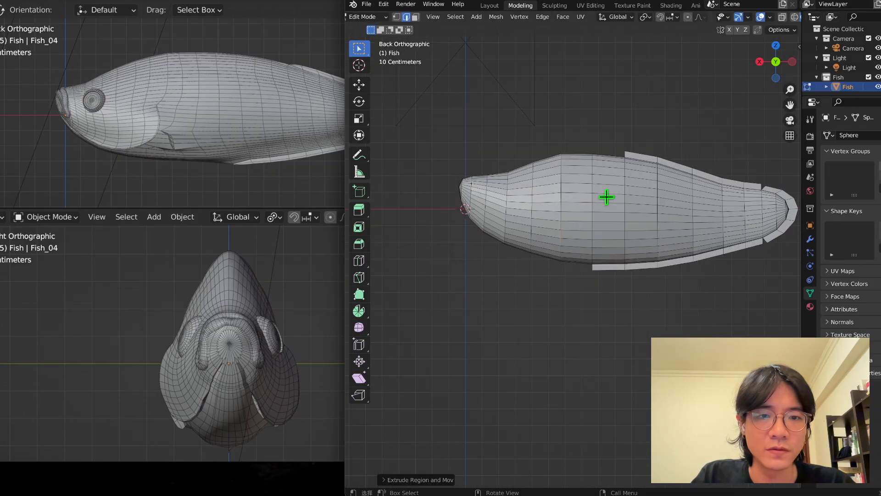
pyautogui.click(359, 84)
pyautogui.scroll(2, 540, 260)
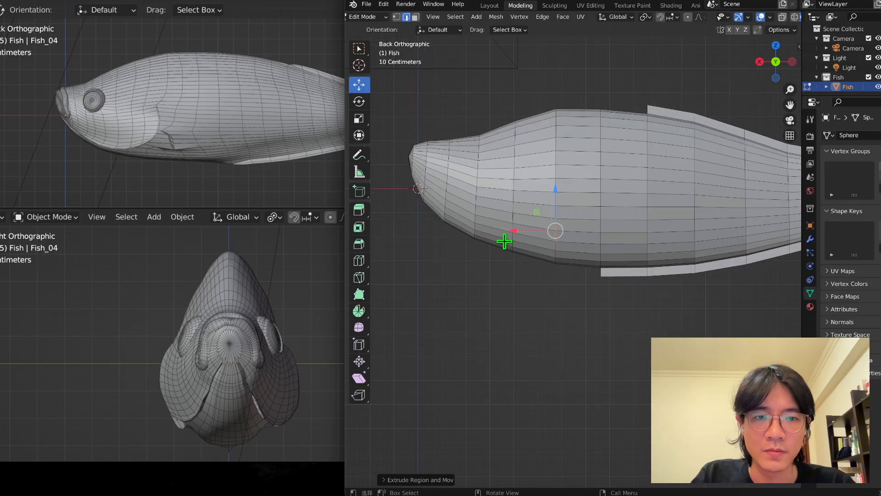
pyautogui.moveTo(514, 229); pyautogui.dragTo(542, 232)
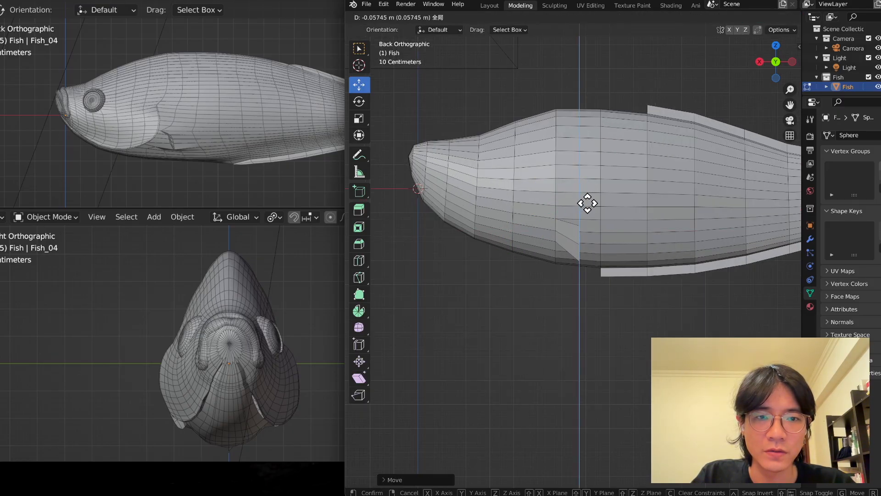
# - In the right view, scale the outer side-fin edges to about 0.73 so the fins lie closer to the body
pyautogui.scroll(-2, 588, 204)
pyautogui.moveTo(564, 236); pyautogui.dragTo(660, 222, button='middle')
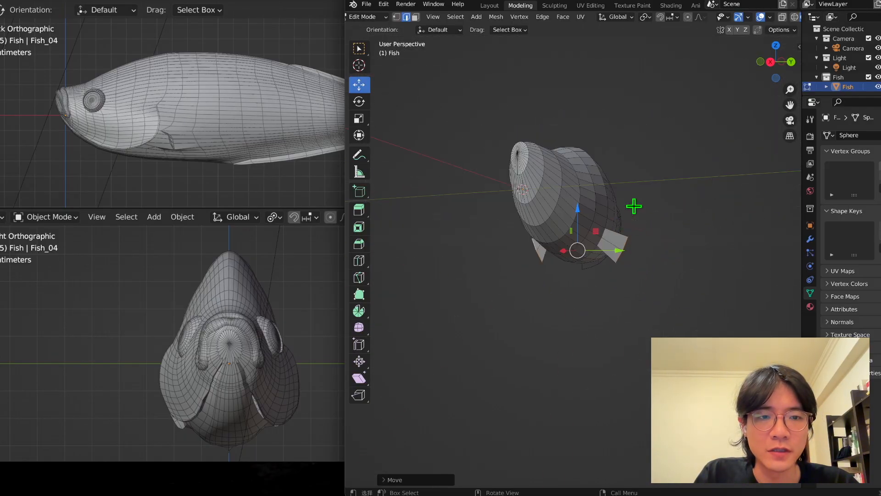
pyautogui.click(775, 62)
pyautogui.scroll(4, 657, 202)
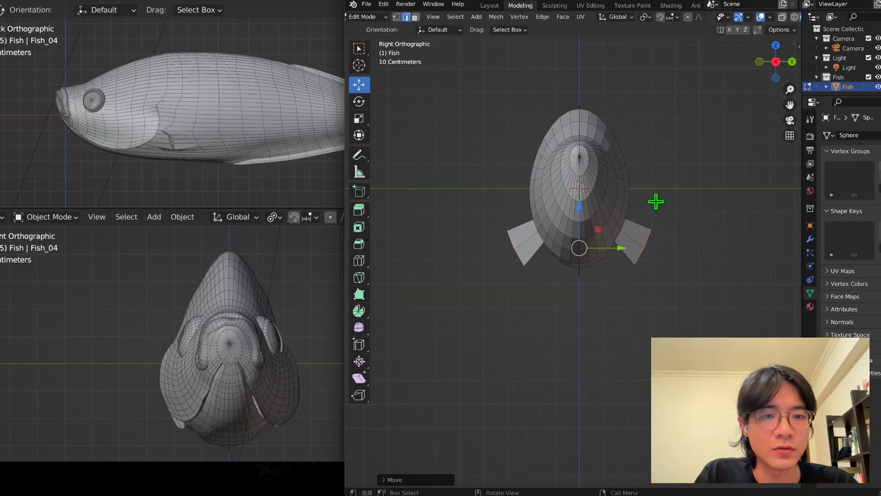
pyautogui.press('s')
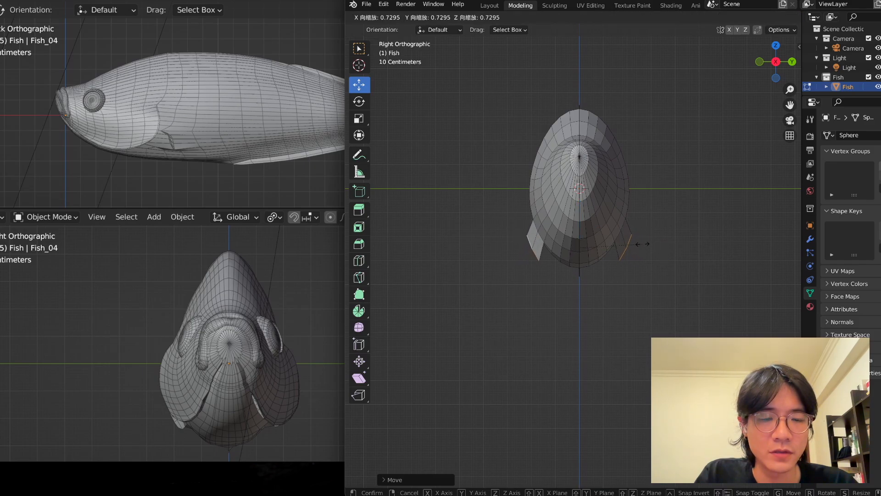
pyautogui.click(639, 246)
# - Adjust the outer side-fin edges' position slightly along the axes and save the file
pyautogui.moveTo(640, 246); pyautogui.dragTo(531, 242, button='middle')
pyautogui.moveTo(540, 242); pyautogui.dragTo(525, 242)
pyautogui.moveTo(566, 206); pyautogui.dragTo(568, 194)
pyautogui.scroll(-5, 551, 220)
pyautogui.moveTo(725, 218)
pyautogui.mouseDown(button='middle')
pyautogui.moveTo(753, 222)
pyautogui.moveTo(734, 214)
pyautogui.mouseUp(button='middle')
pyautogui.hotkey('ctrl', 's')
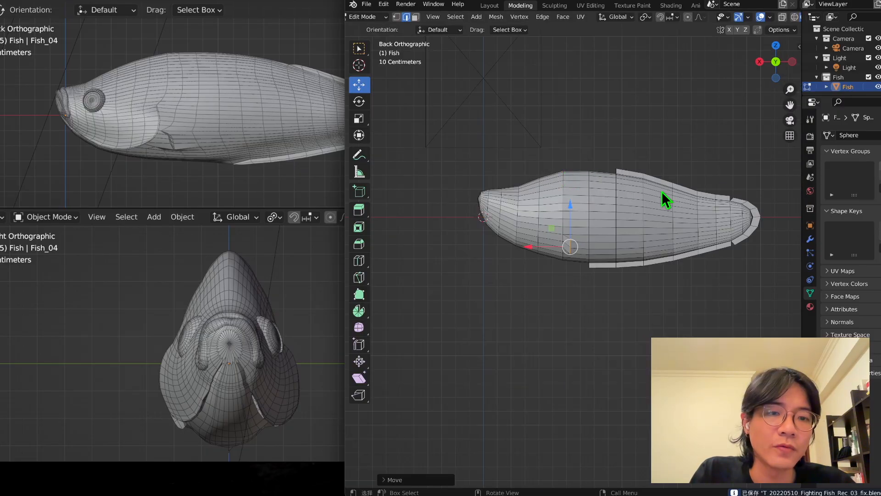
# - Switch the fish to Object Mode and add a Subdivision Surface modifier
pyautogui.scroll(2, 544, 260)
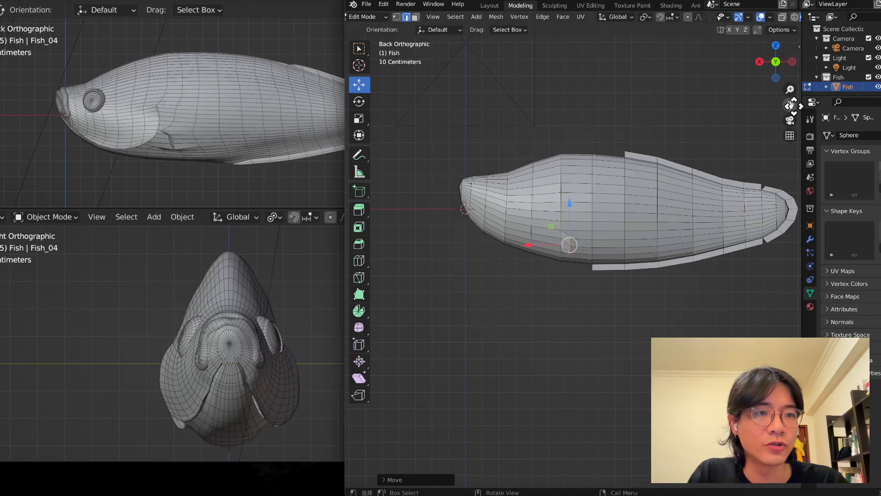
pyautogui.moveTo(790, 105); pyautogui.dragTo(739, 105)
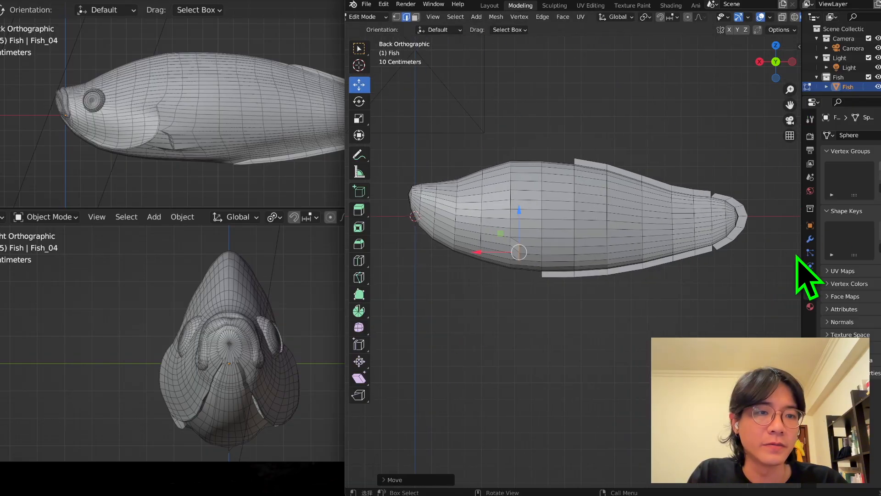
pyautogui.press('Tab')
pyautogui.click(810, 238)
pyautogui.moveTo(801, 144); pyautogui.dragTo(726, 145)
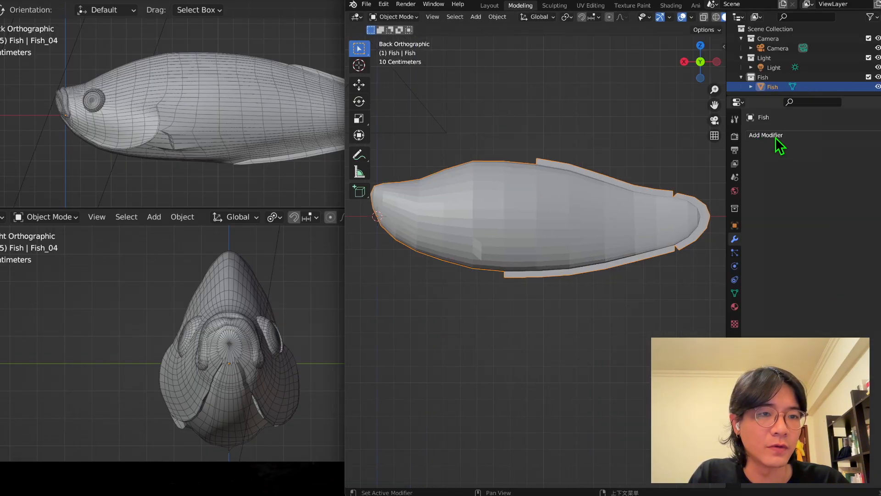
pyautogui.click(776, 135)
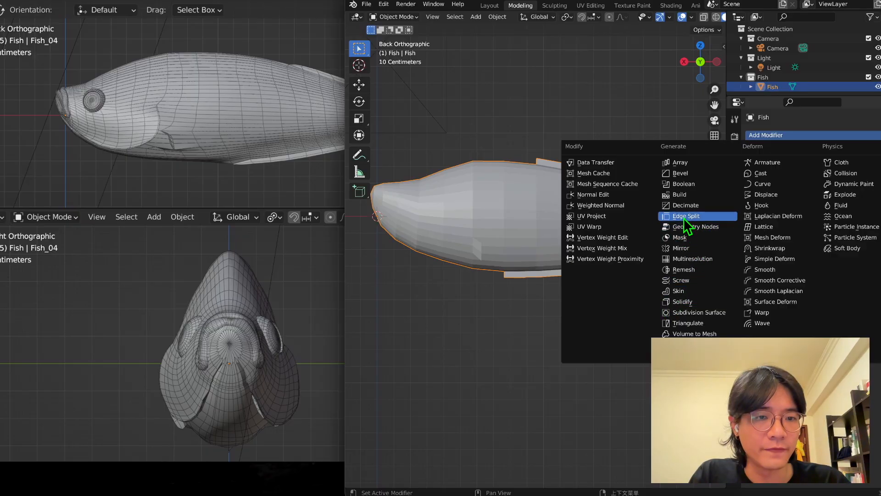
pyautogui.click(695, 310)
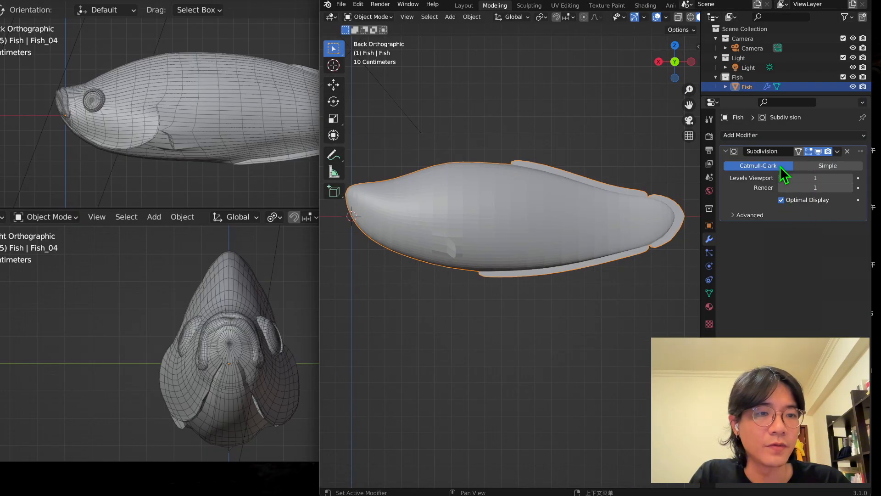
# - Turn off Optimal Display for the subdivision and check the denser mesh in wireframe shading
pyautogui.click(782, 200)
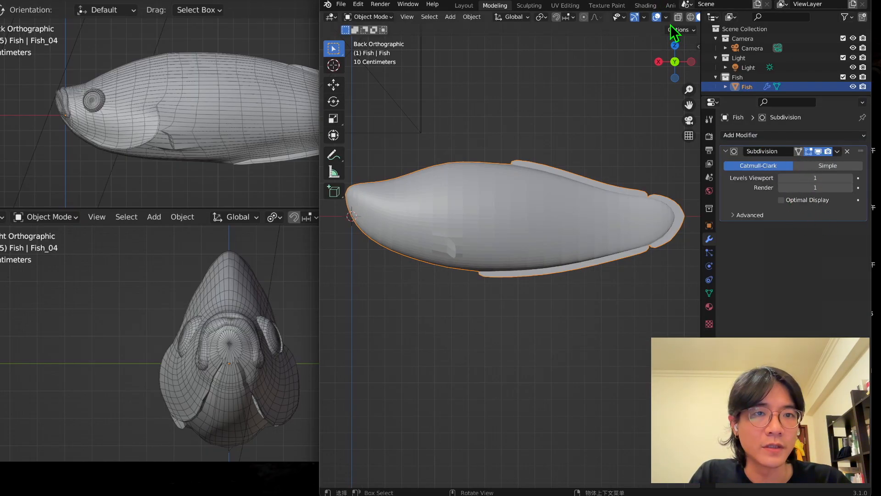
pyautogui.scroll(-2, 670, 15)
pyautogui.click(655, 16)
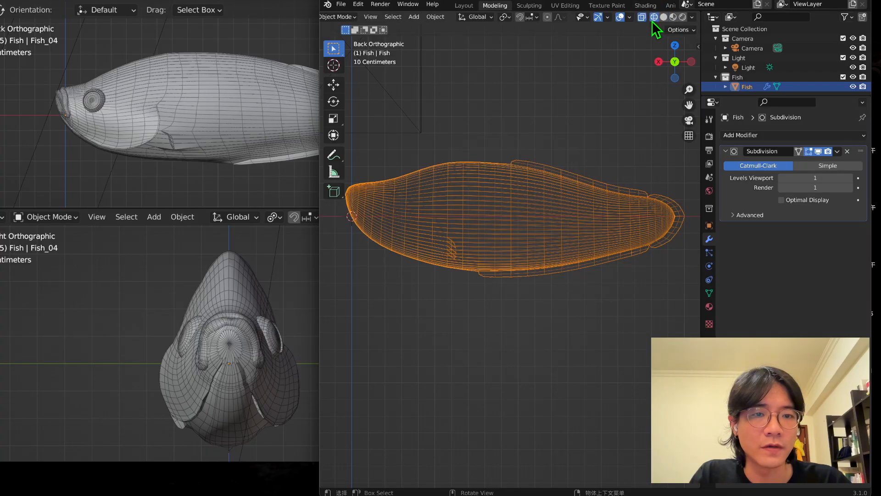
pyautogui.scroll(2, 654, 20)
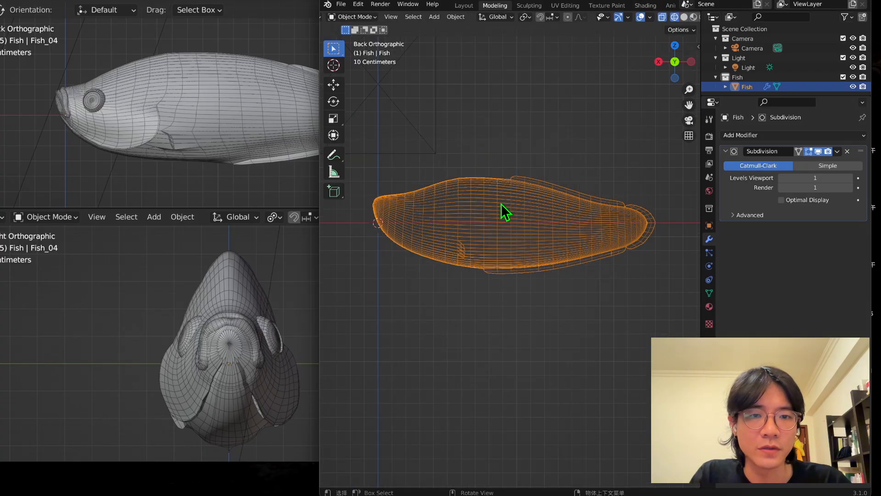
pyautogui.moveTo(500, 203); pyautogui.dragTo(502, 228, button='middle')
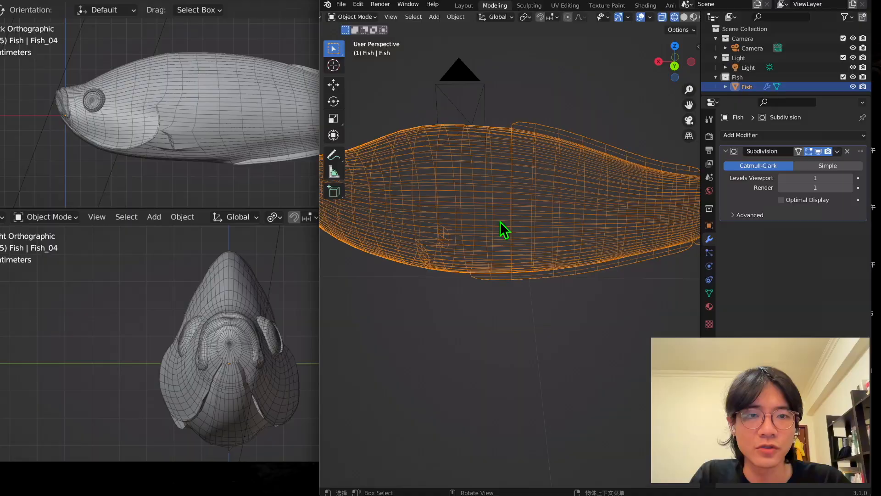
pyautogui.click(679, 63)
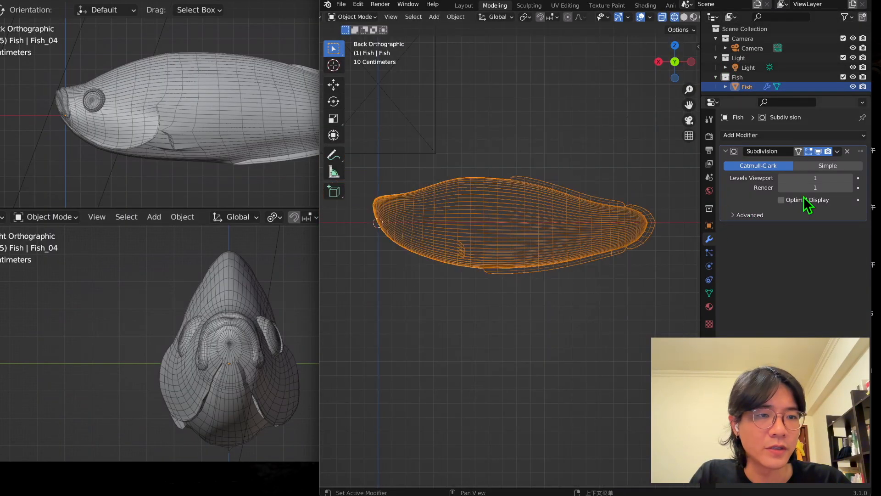
# - Apply the Subdivision modifier and return to Edit Mode with solid shading
pyautogui.click(838, 152)
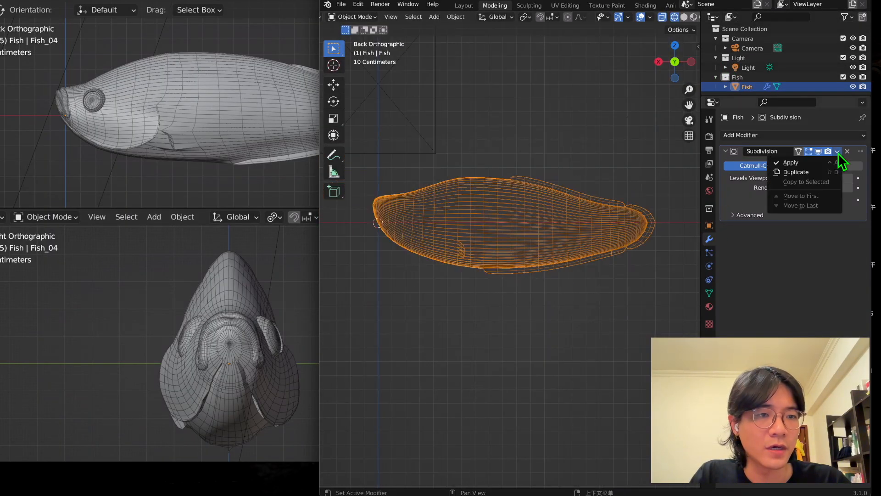
pyautogui.click(790, 162)
pyautogui.press('Tab')
pyautogui.scroll(3, 660, 140)
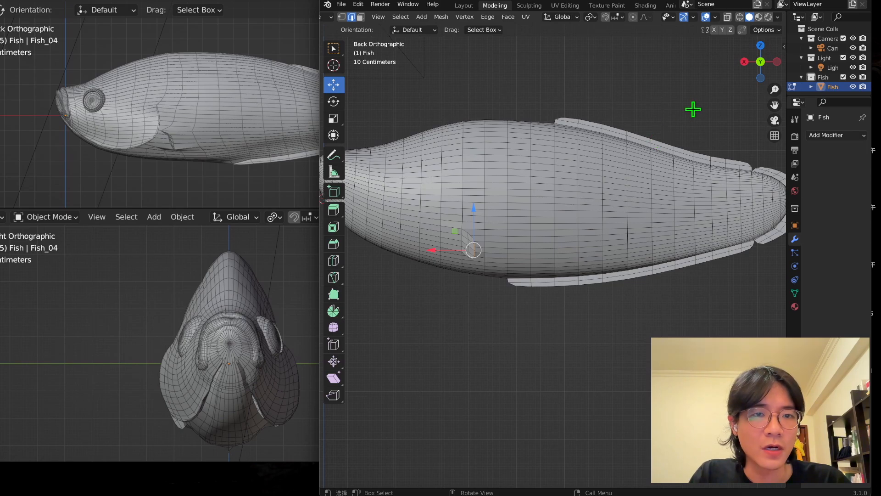
# - Examine the subdivided mesh along the body, tail and fin strips, and widen the reference views for comparison
pyautogui.moveTo(775, 104); pyautogui.dragTo(724, 173)
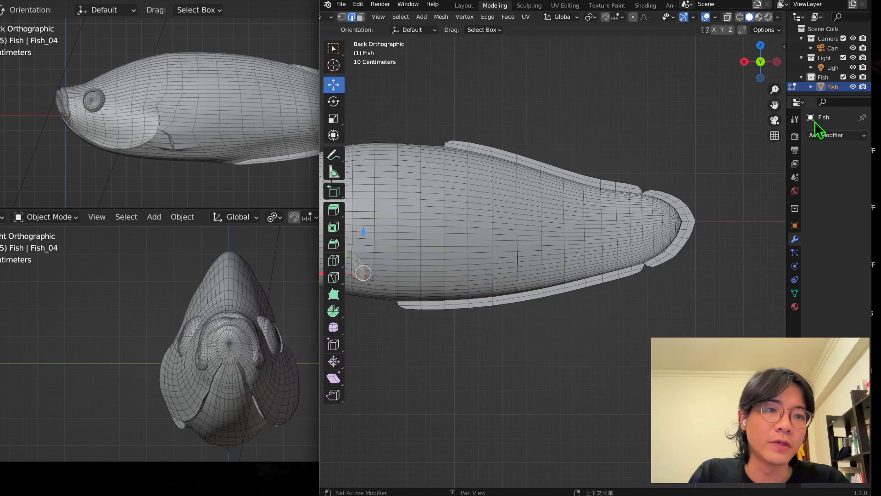
pyautogui.moveTo(779, 105); pyautogui.dragTo(859, 91)
pyautogui.scroll(2, 704, 130)
pyautogui.moveTo(775, 105); pyautogui.dragTo(668, 203)
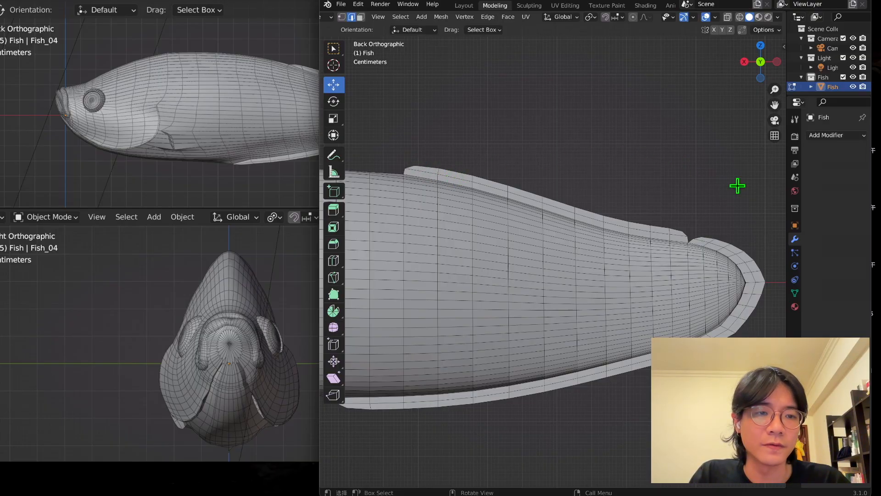
pyautogui.moveTo(777, 106); pyautogui.dragTo(880, 44)
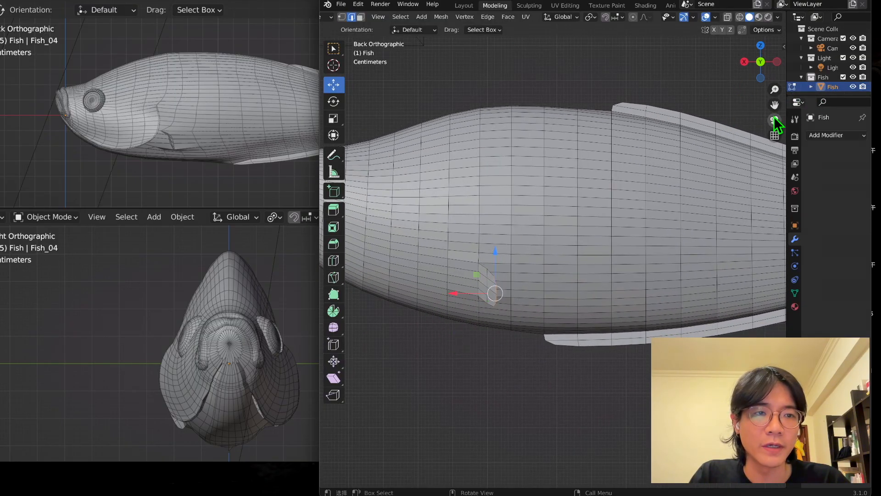
pyautogui.moveTo(774, 106); pyautogui.dragTo(583, 136)
pyautogui.scroll(-3, 580, 137)
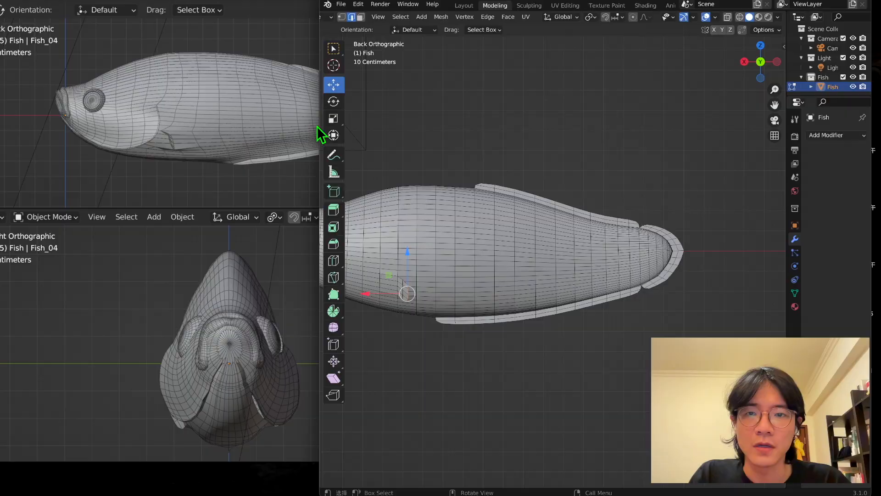
pyautogui.moveTo(317, 124); pyautogui.dragTo(414, 137)
# - Select the faces at the front end of the dorsal fin strip and delete them
pyautogui.scroll(1, 404, 140)
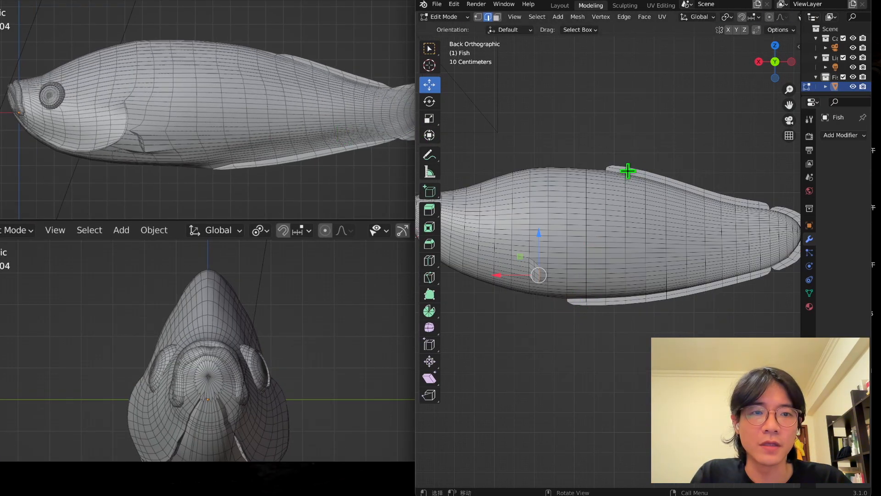
pyautogui.scroll(2, 622, 167)
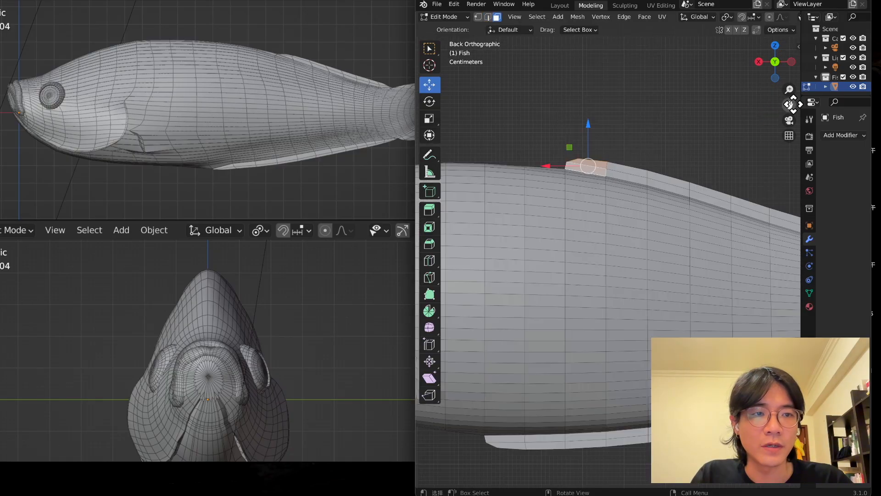
pyautogui.moveTo(790, 104); pyautogui.dragTo(797, 157)
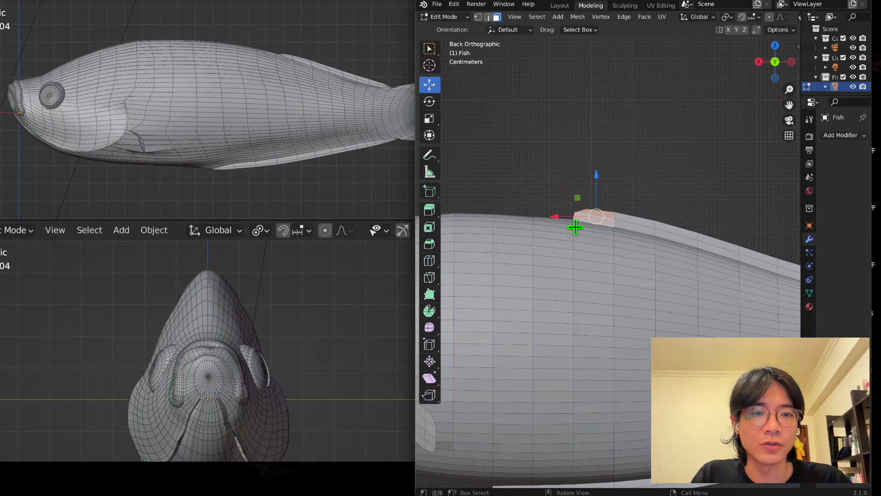
pyautogui.press('x')
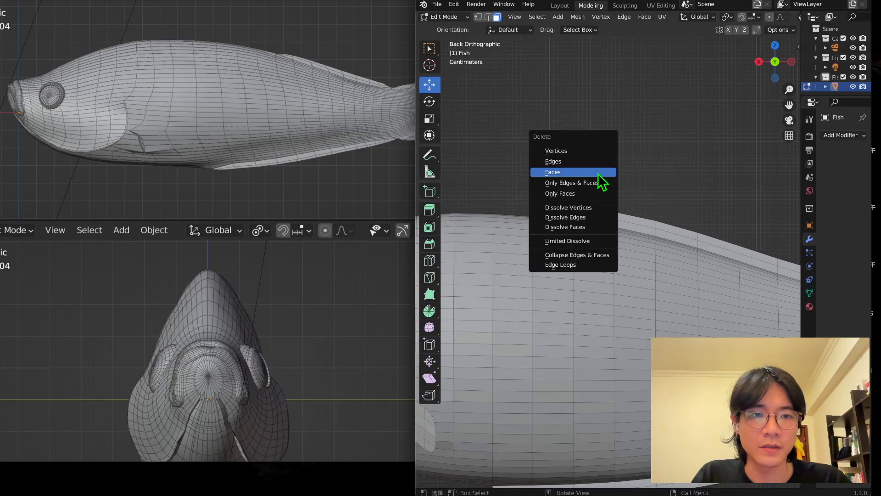
pyautogui.click(555, 175)
pyautogui.moveTo(608, 212)
pyautogui.mouseDown(button='middle')
pyautogui.moveTo(608, 237)
pyautogui.moveTo(609, 180)
pyautogui.moveTo(580, 230)
pyautogui.moveTo(579, 261)
pyautogui.moveTo(594, 206)
pyautogui.mouseUp(button='middle')
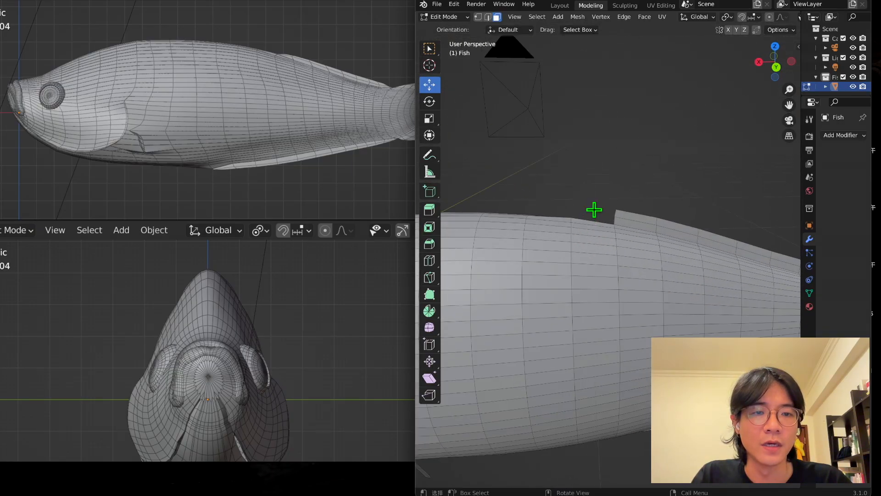
pyautogui.scroll(-2, 604, 225)
pyautogui.scroll(-3, 599, 212)
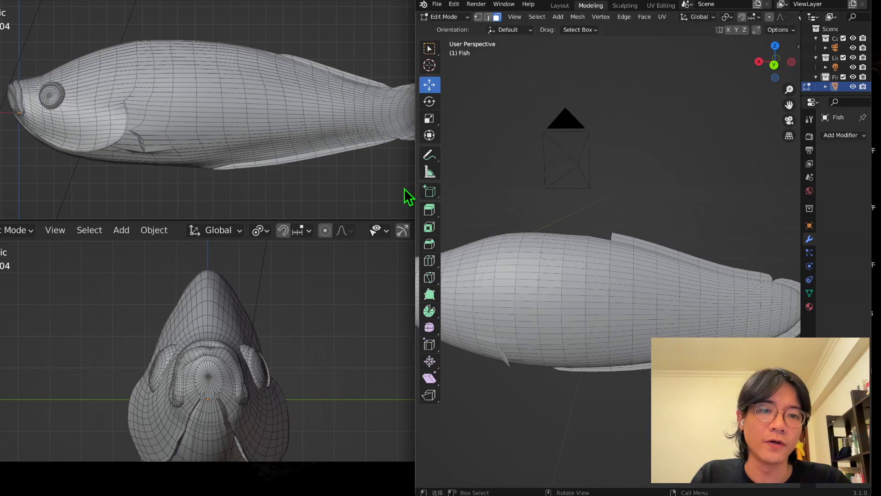
# - Delete the face at the front end of the bottom fin strip
pyautogui.moveTo(618, 240); pyautogui.dragTo(607, 232, button='middle')
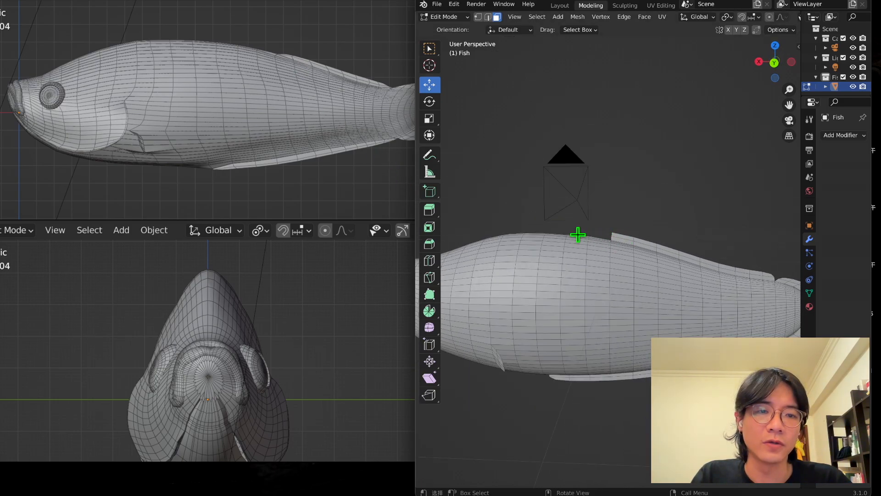
pyautogui.click(774, 62)
pyautogui.scroll(3, 645, 233)
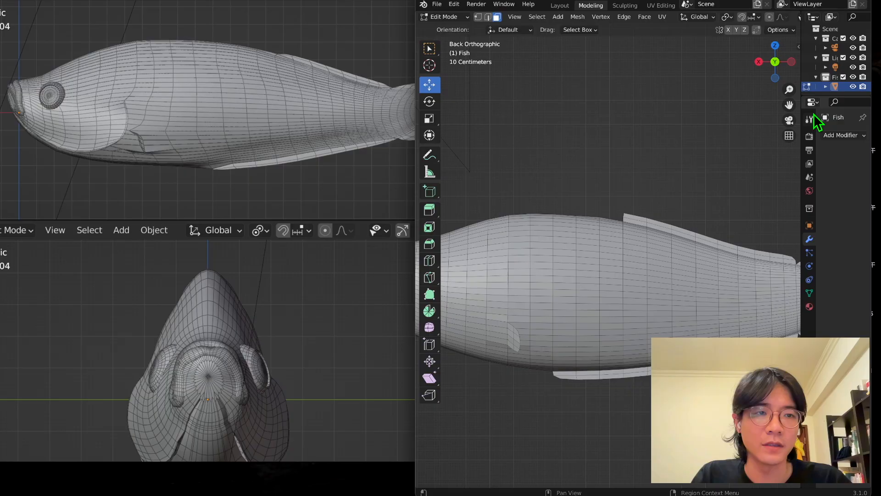
pyautogui.scroll(-2, 592, 326)
pyautogui.keyDown('shift'); pyautogui.moveTo(592, 326); pyautogui.dragTo(572, 257, button='middle'); pyautogui.keyUp('shift')
pyautogui.scroll(1, 572, 271)
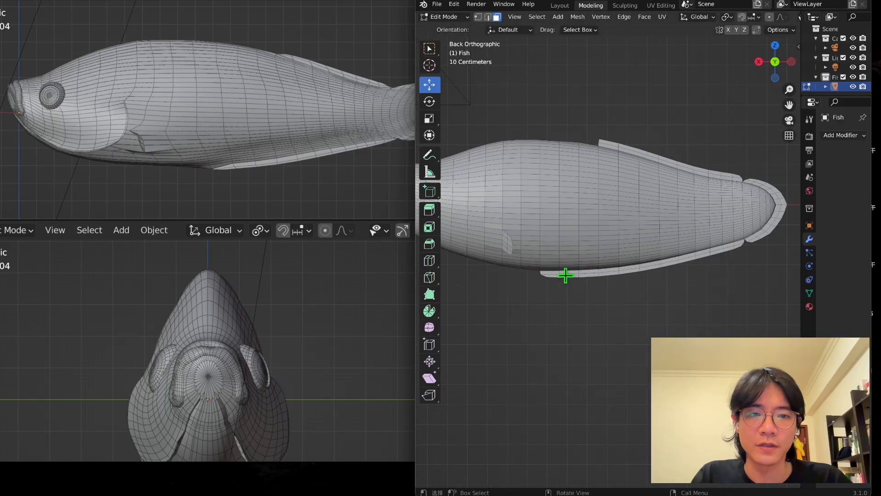
pyautogui.scroll(1, 564, 277)
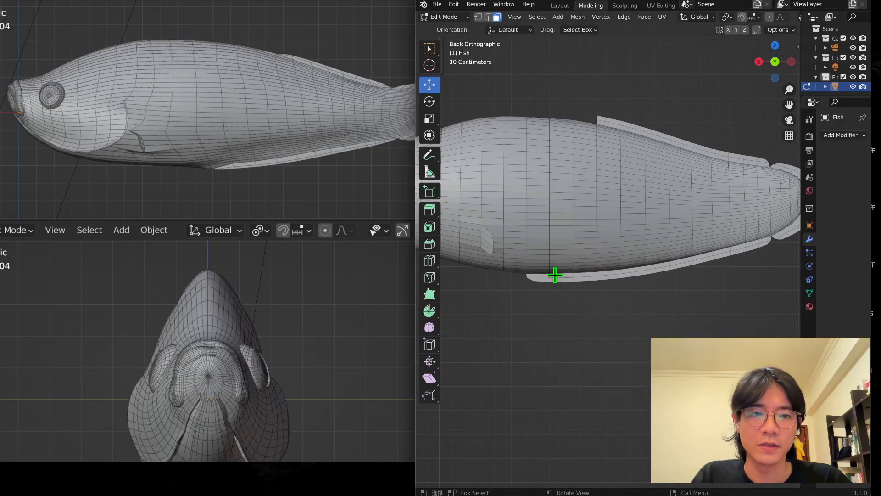
pyautogui.click(538, 275)
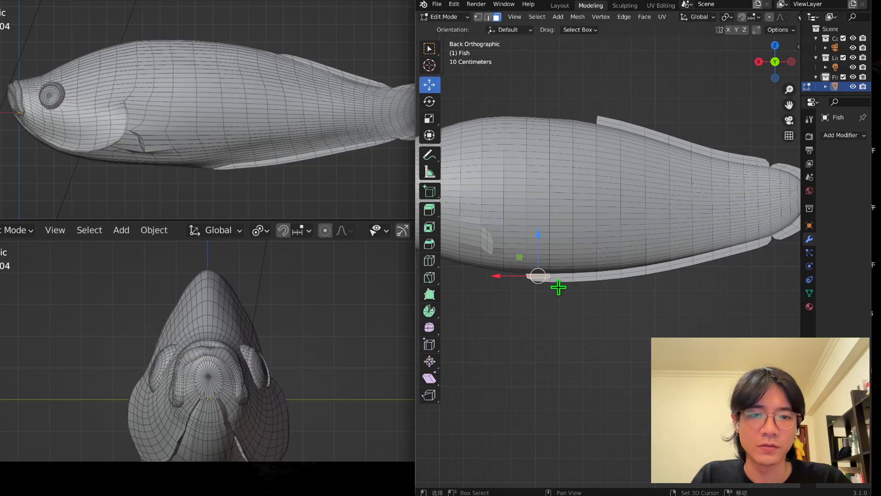
pyautogui.scroll(3, 528, 299)
pyautogui.press('x')
pyautogui.click(487, 304)
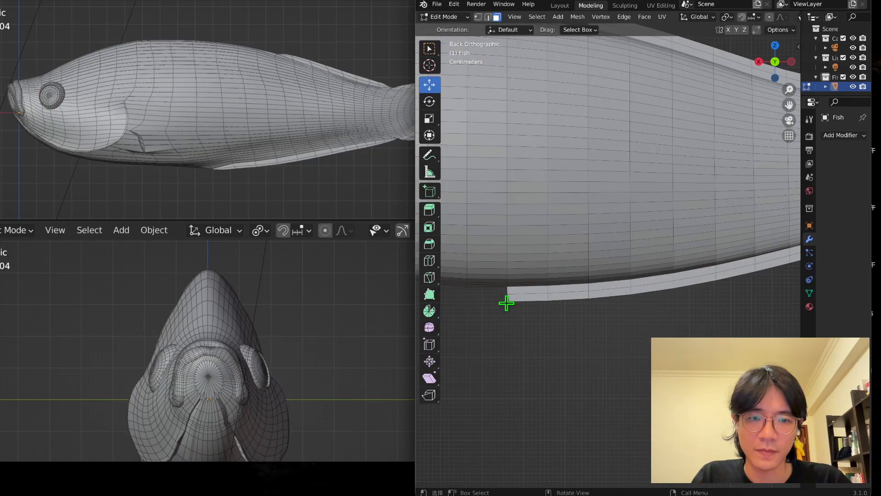
# - Select the rear end faces of the dorsal and bottom fin strips next to the tail fin and delete them
pyautogui.scroll(-4, 508, 301)
pyautogui.keyDown('shift'); pyautogui.click(534, 369); pyautogui.keyUp('shift')
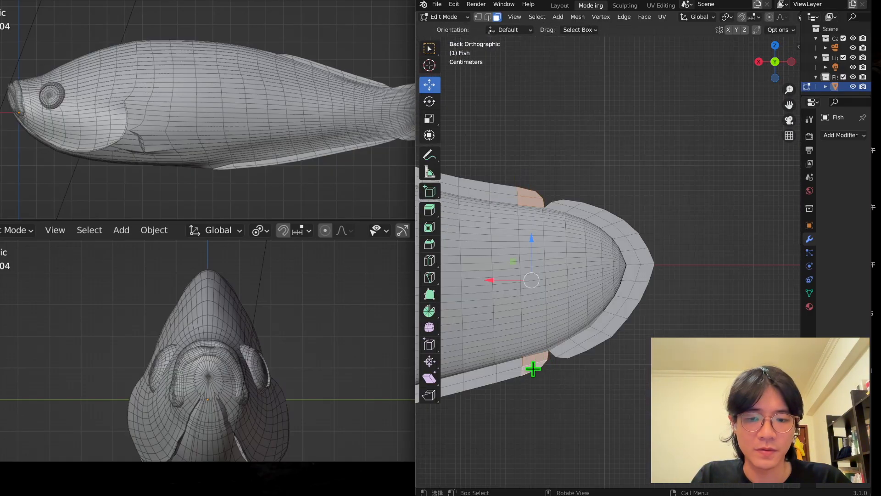
pyautogui.press('x')
pyautogui.click(547, 355)
pyautogui.press('Home')
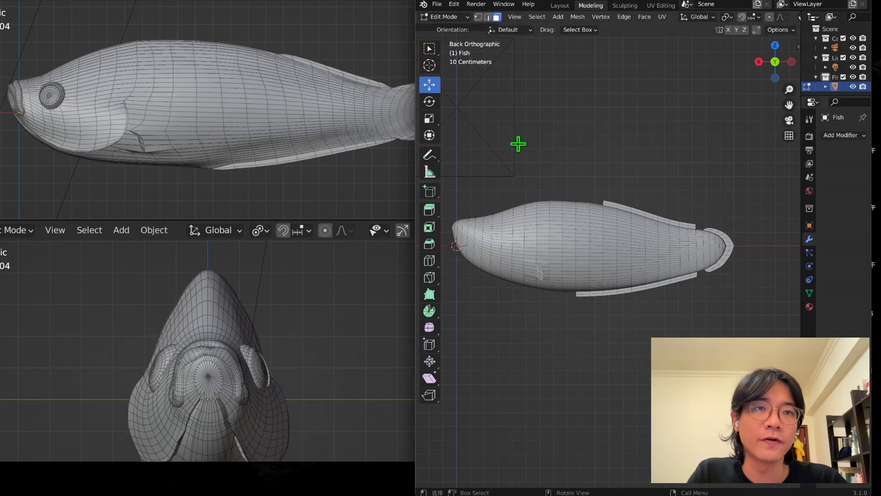
# - In edge select mode, select the dorsal fin strip's outer edge loop and assign it to a new vertex group named Top
pyautogui.click(444, 16)
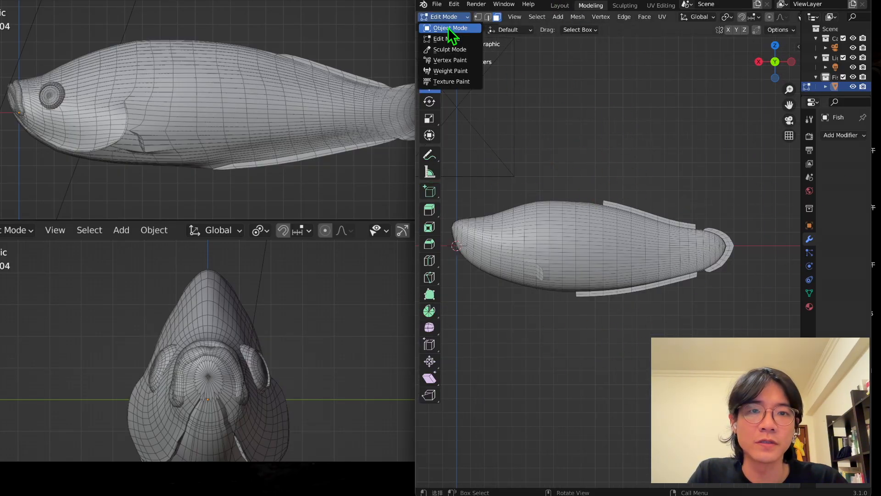
pyautogui.click(448, 27)
pyautogui.scroll(2, 601, 172)
pyautogui.scroll(1, 602, 172)
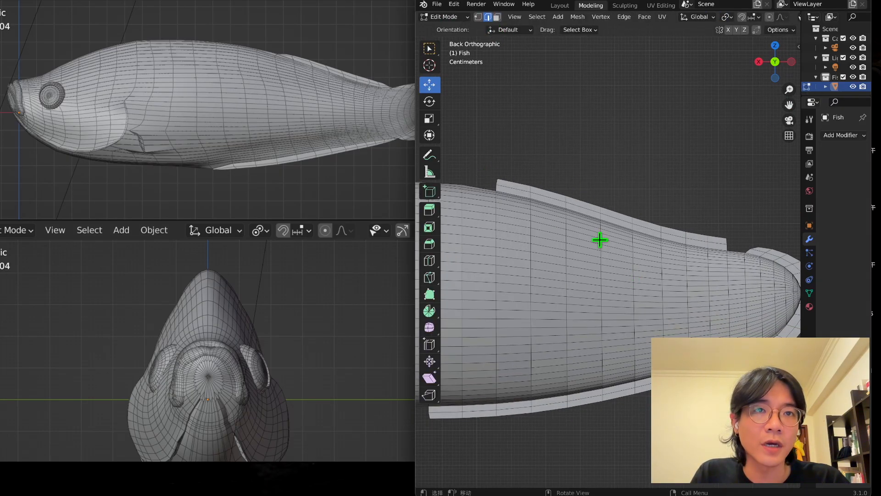
pyautogui.keyDown('alt'); pyautogui.click(653, 223); pyautogui.keyUp('alt')
pyautogui.scroll(2, 654, 222)
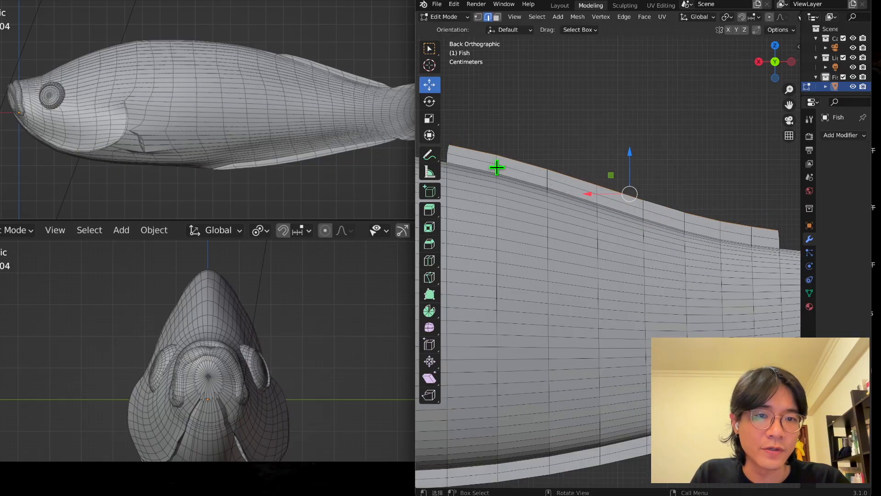
pyautogui.click(798, 293)
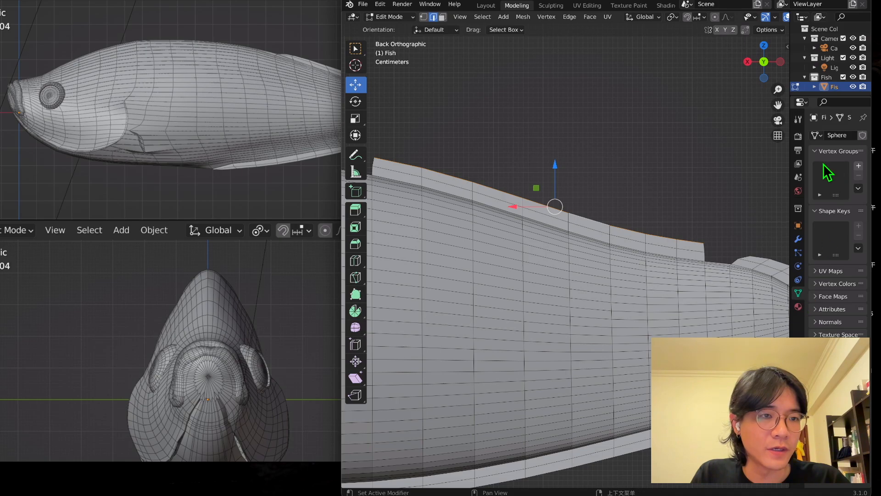
pyautogui.click(859, 166)
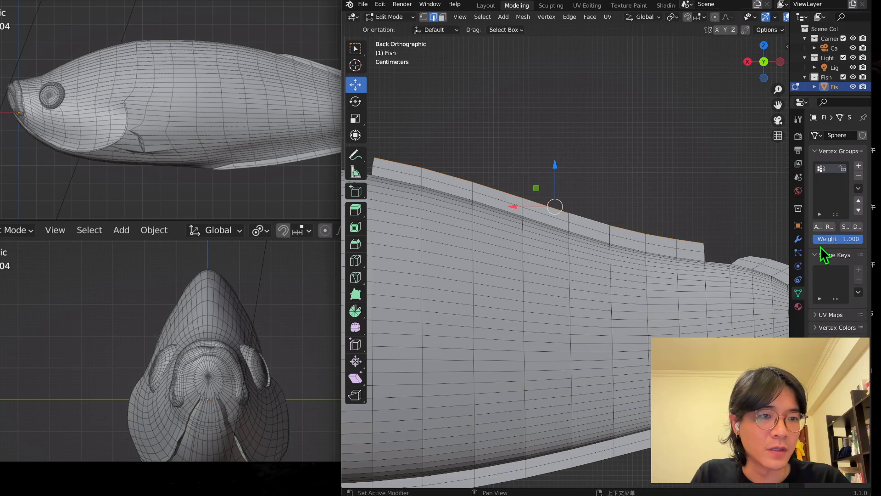
pyautogui.moveTo(790, 197); pyautogui.dragTo(732, 201)
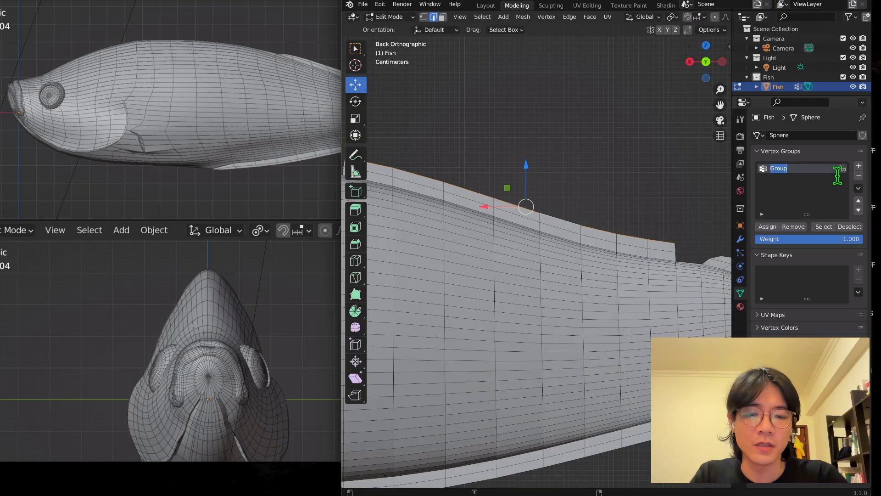
pyautogui.write('Top')
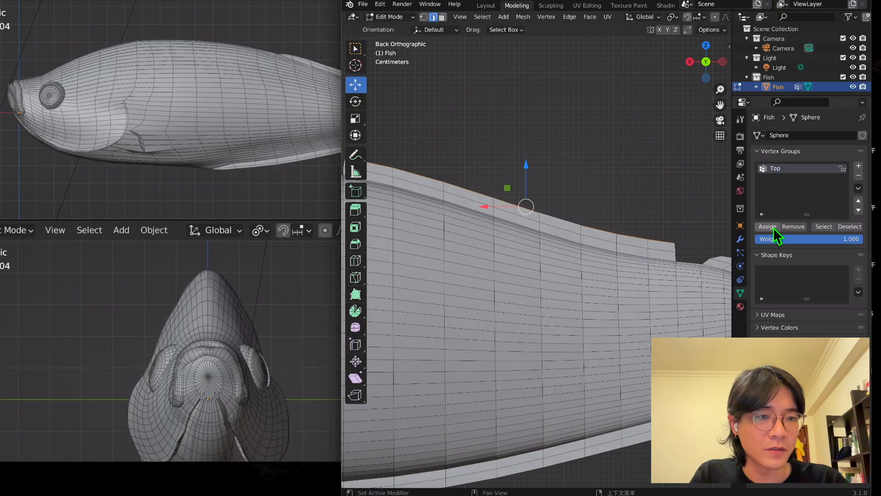
# - Check the Top vertex group by clearing the selection, reselecting the group and deselecting it again
pyautogui.click(616, 188)
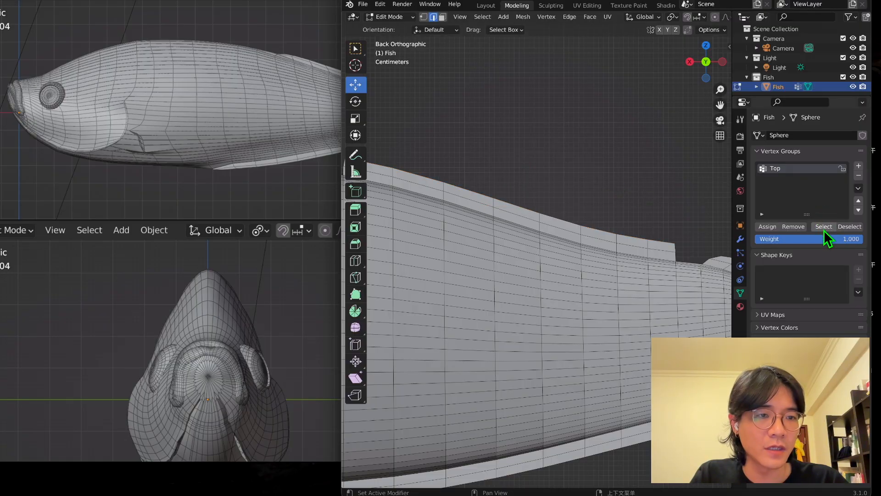
pyautogui.click(824, 228)
pyautogui.scroll(-1, 533, 199)
pyautogui.click(610, 181)
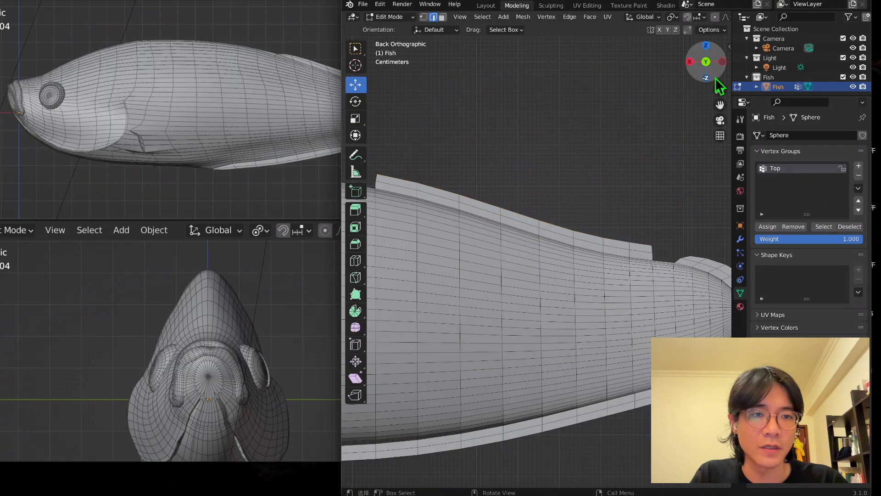
# - Select the bottom fin strip's outer edge loop and assign it to a new vertex group named Bottom
pyautogui.moveTo(714, 108); pyautogui.dragTo(613, 25)
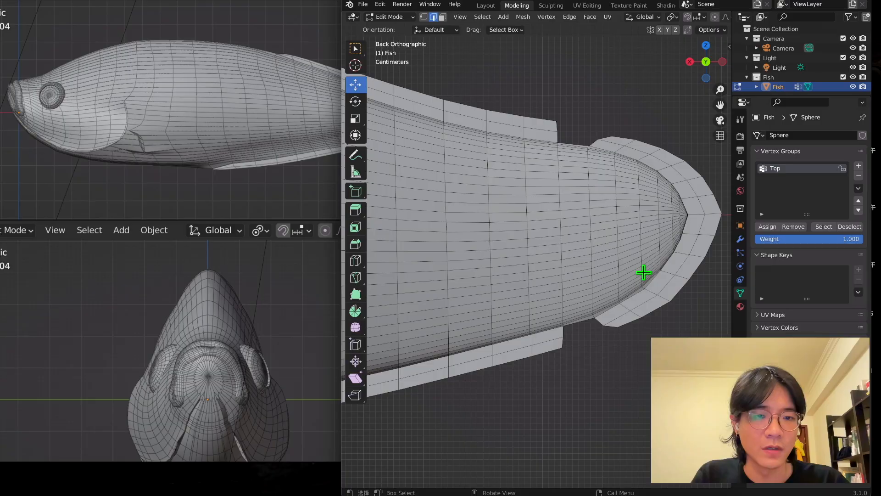
pyautogui.moveTo(720, 104); pyautogui.dragTo(768, 77)
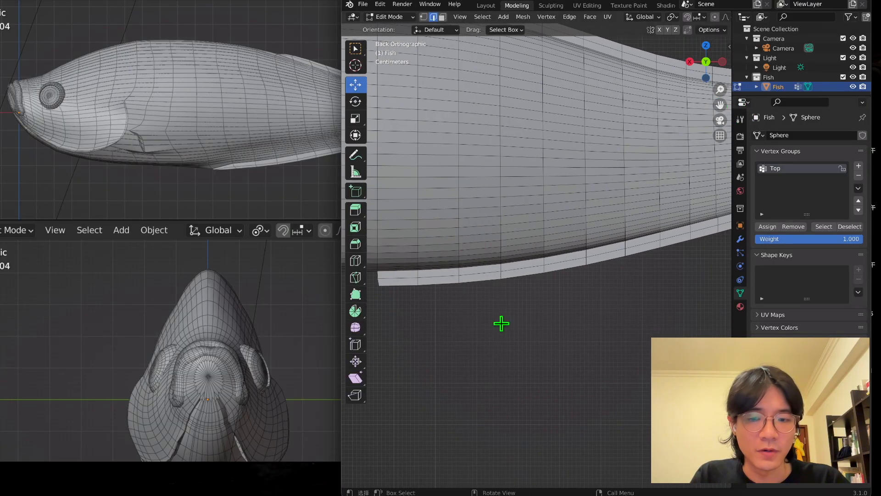
pyautogui.keyDown('alt'); pyautogui.click(523, 274); pyautogui.keyUp('alt')
pyautogui.scroll(-3, 576, 289)
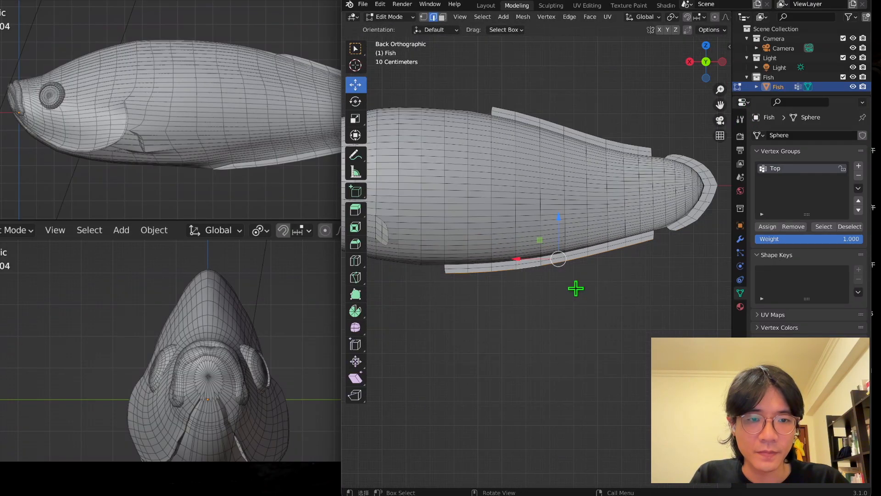
pyautogui.moveTo(720, 104); pyautogui.dragTo(669, 145)
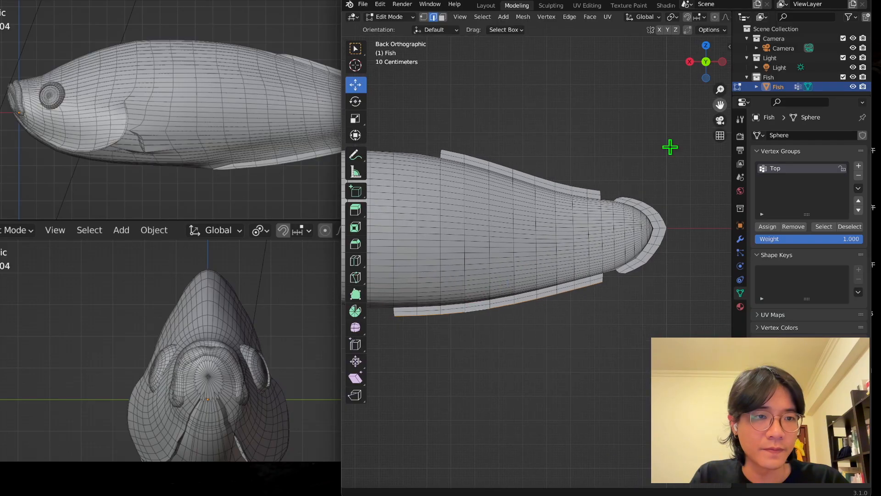
pyautogui.click(858, 167)
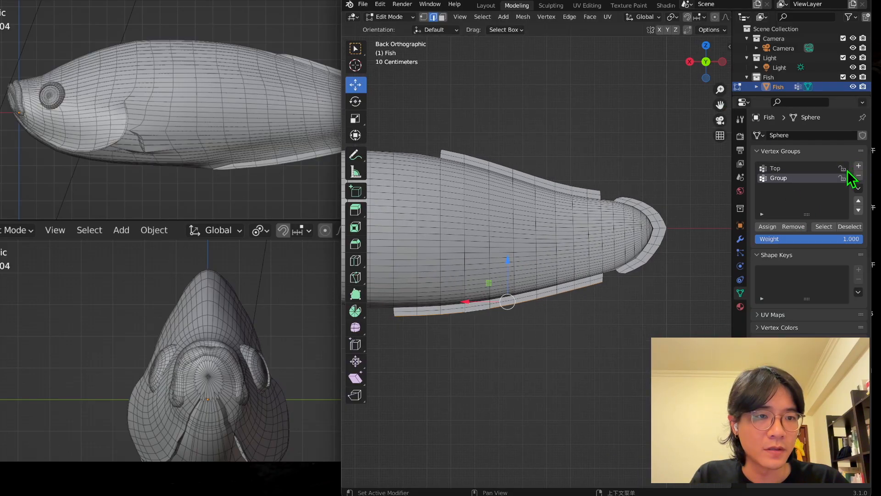
pyautogui.doubleClick(788, 179)
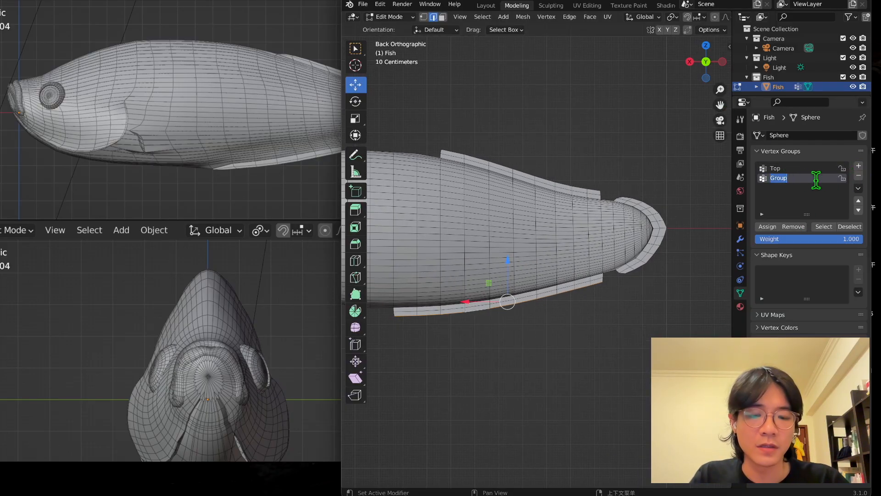
pyautogui.write('Bottom')
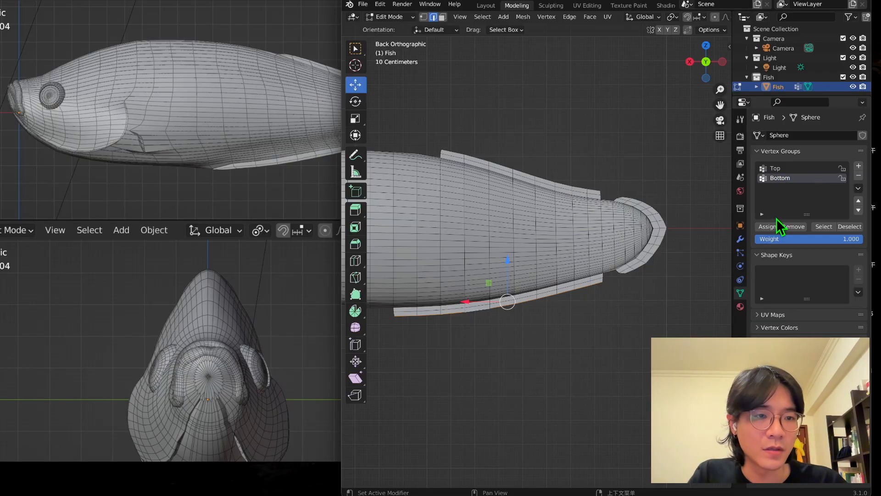
pyautogui.click(770, 226)
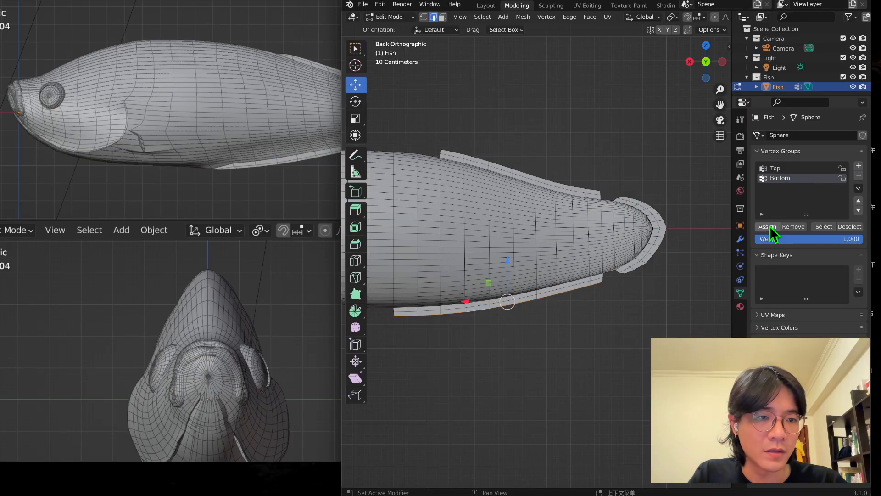
# - Check the Bottom vertex group by clearing the selection, reselecting the group and deselecting it again
pyautogui.click(630, 149)
pyautogui.click(822, 226)
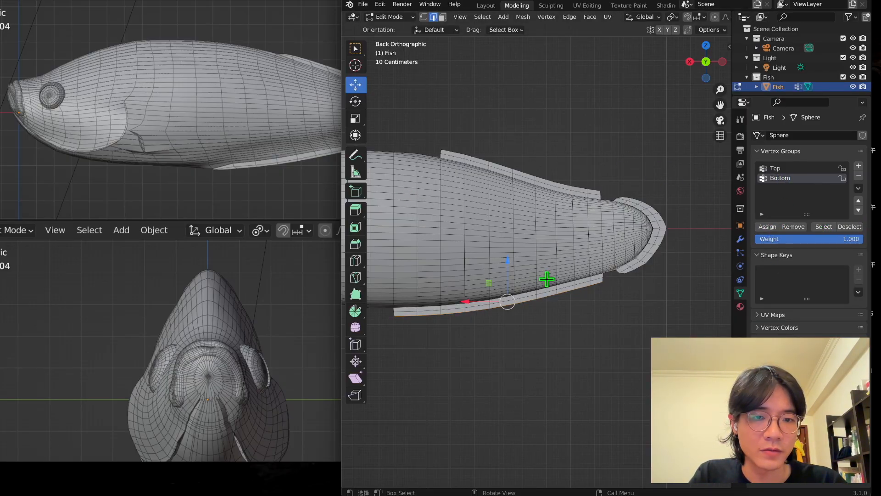
pyautogui.scroll(3, 662, 220)
pyautogui.click(623, 66)
# - Select the tail fin's outer edge loop and assign it to a new vertex group named Teil
pyautogui.hotkey('ctrl', 'shift', 'm')
pyautogui.keyDown('shift'); pyautogui.moveTo(608, 85); pyautogui.dragTo(419, 106, button='middle'); pyautogui.keyUp('shift')
pyautogui.scroll(1, 541, 141)
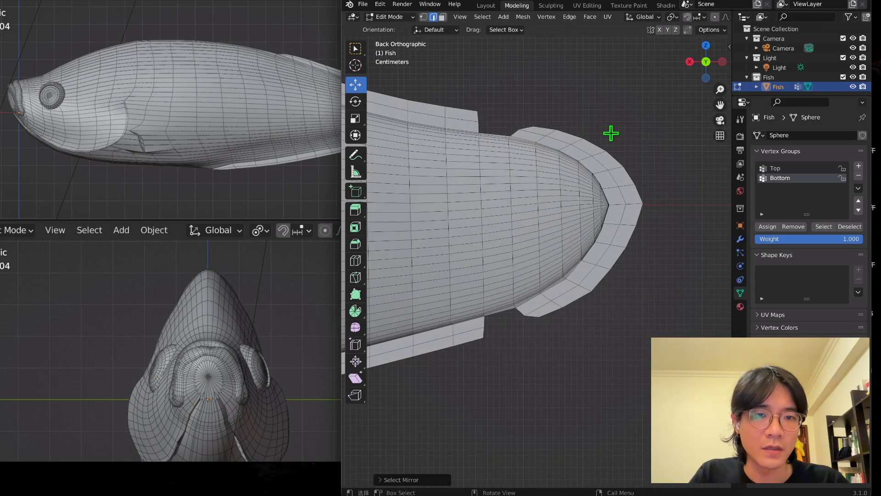
pyautogui.keyDown('alt'); pyautogui.click(626, 167); pyautogui.keyUp('alt')
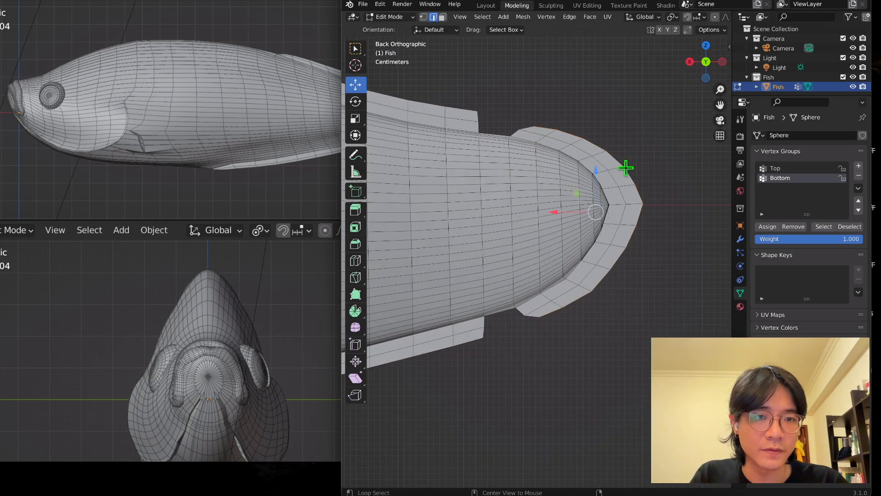
pyautogui.click(859, 166)
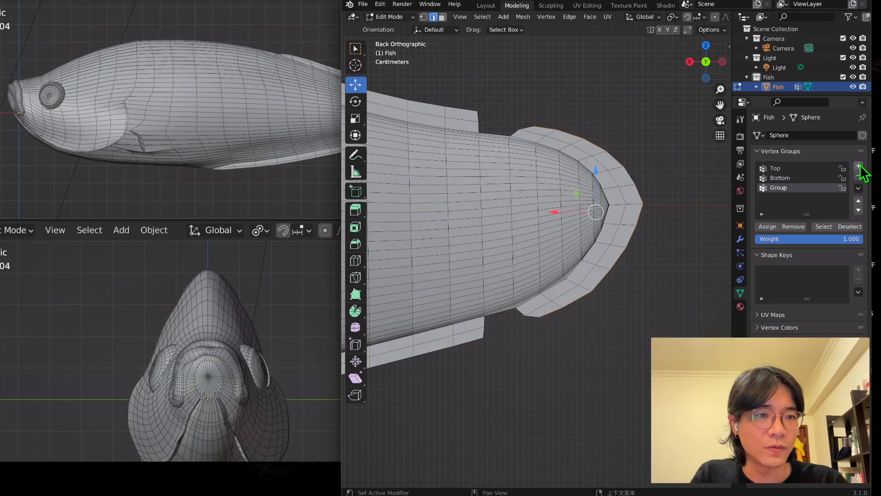
pyautogui.doubleClick(788, 186)
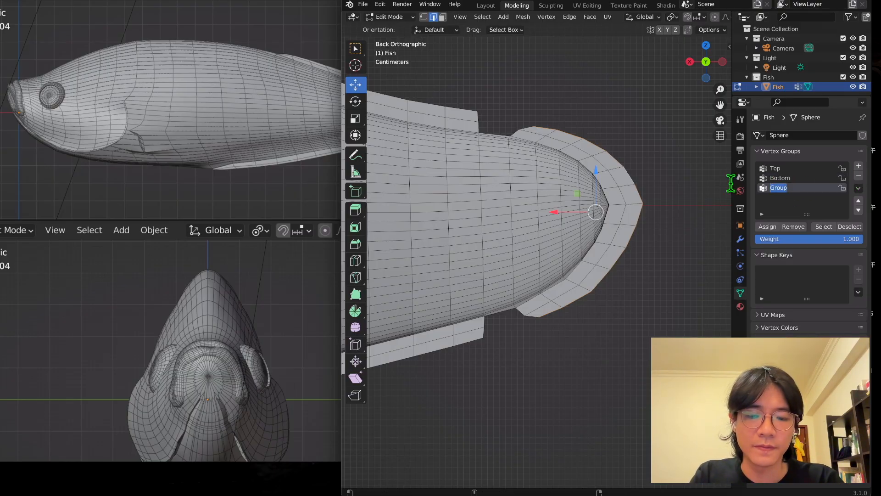
pyautogui.write('Teil')
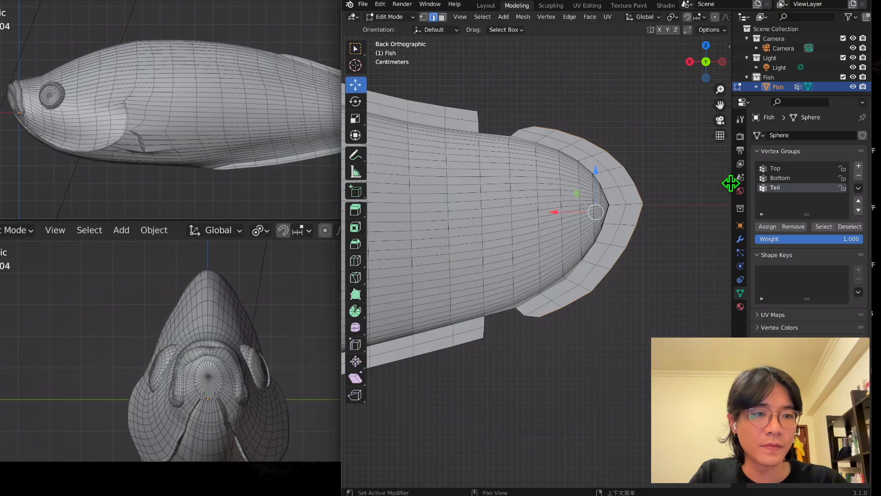
# - Check the Teil vertex group by clearing the selection and reselecting the group
pyautogui.click(672, 204)
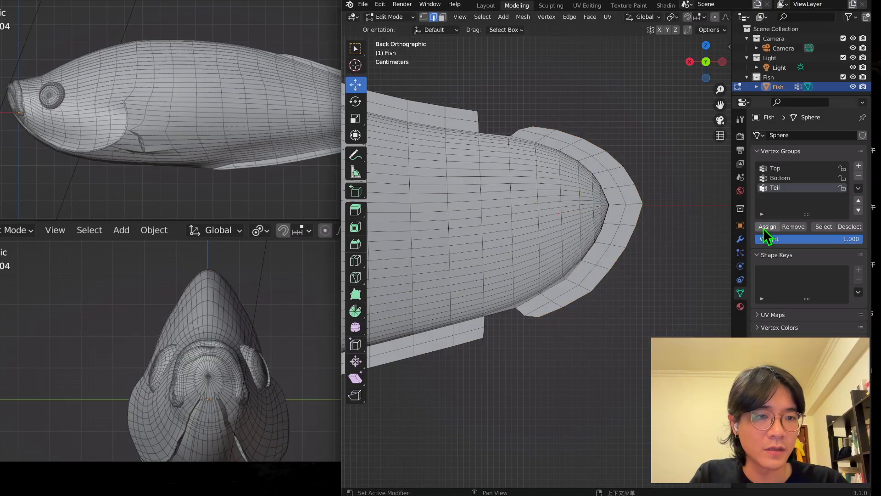
pyautogui.click(822, 227)
pyautogui.scroll(-2, 661, 170)
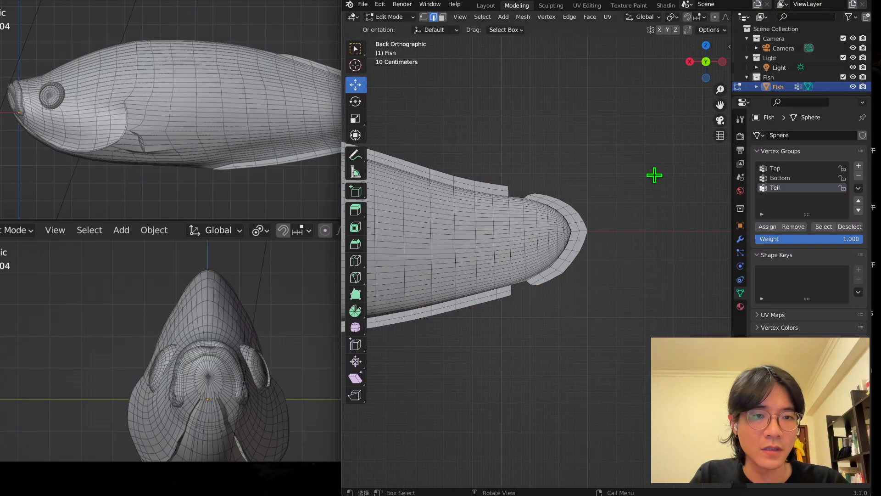
# - Select the outer edge loops of both side fins and assign them to a new vertex group named Hands
pyautogui.moveTo(716, 106)
pyautogui.mouseDown()
pyautogui.moveTo(502, 111)
pyautogui.moveTo(720, 105)
pyautogui.mouseUp()
pyautogui.scroll(3, 631, 265)
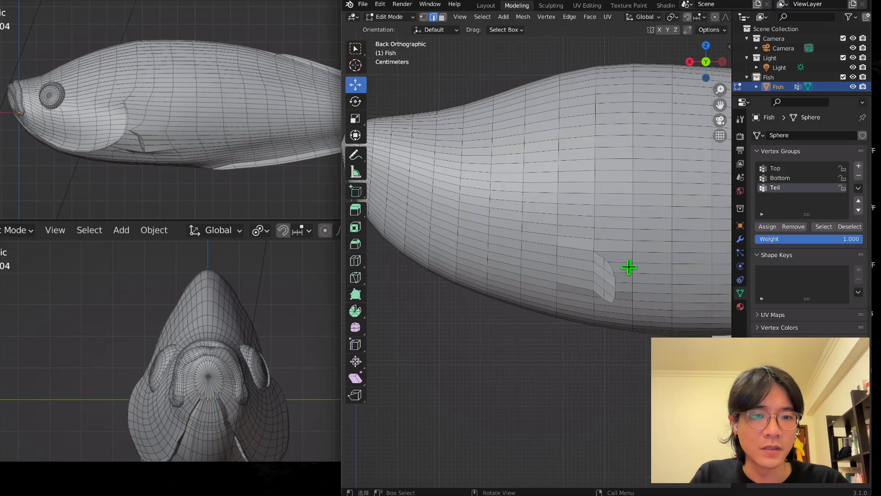
pyautogui.keyDown('alt'); pyautogui.click(625, 290); pyautogui.keyUp('alt')
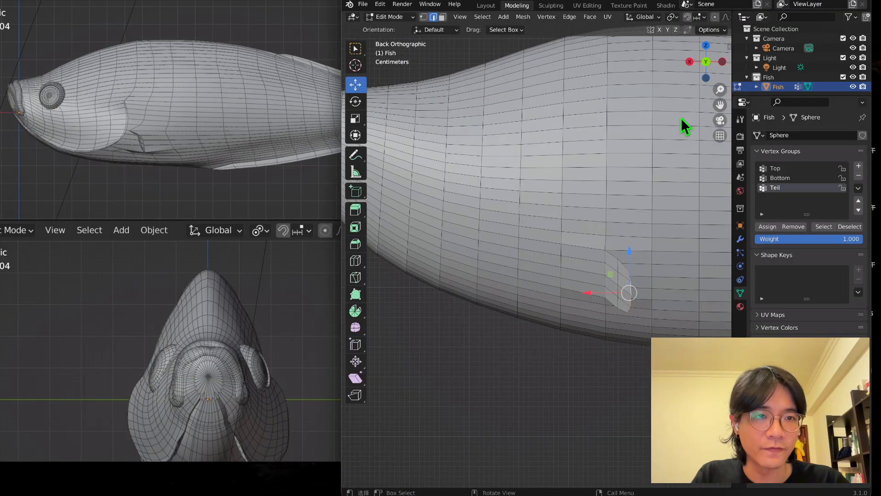
pyautogui.click(690, 62)
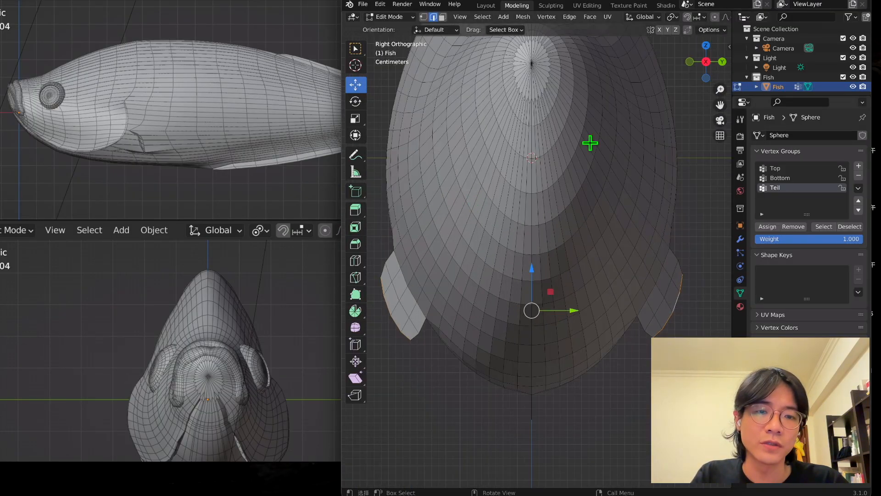
pyautogui.scroll(-2, 643, 238)
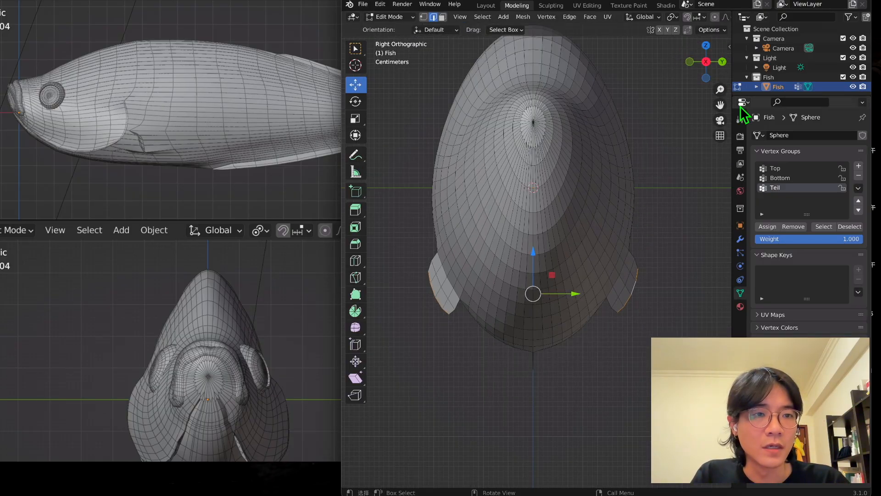
pyautogui.click(859, 167)
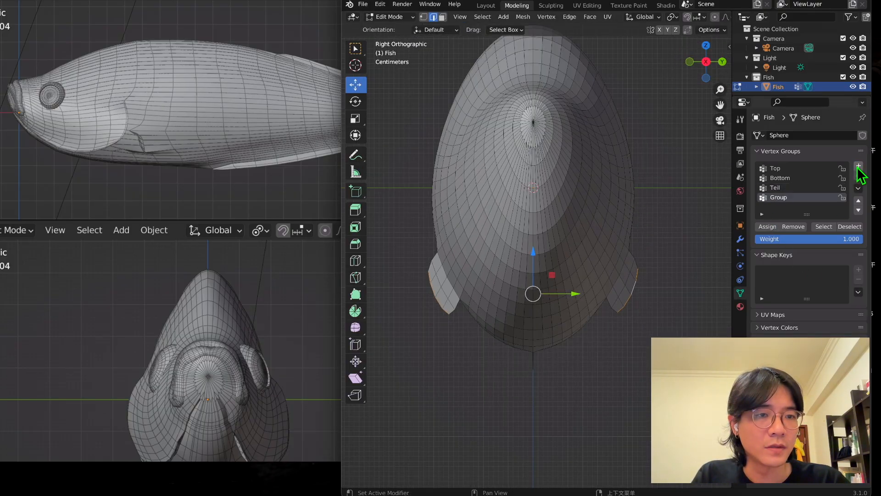
pyautogui.doubleClick(794, 199)
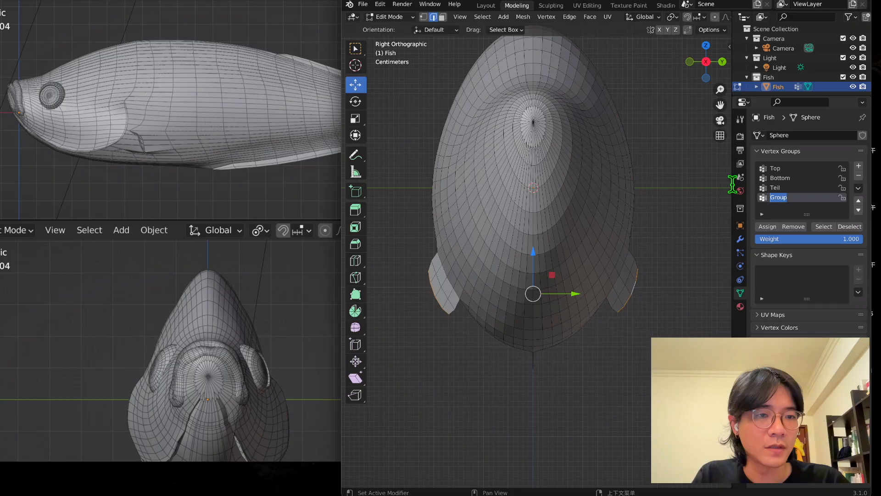
pyautogui.write('Hands')
pyautogui.press('Return')
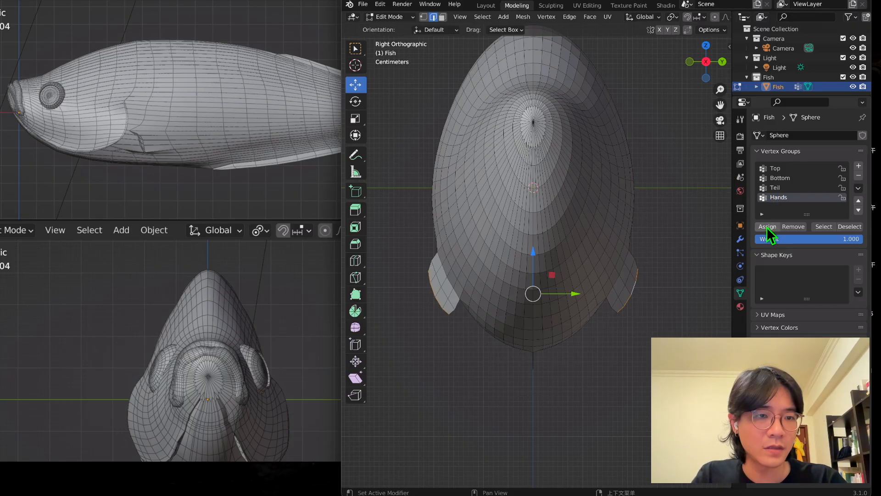
# - Check the Hands vertex group by clearing the selection and reselecting the group
pyautogui.click(671, 256)
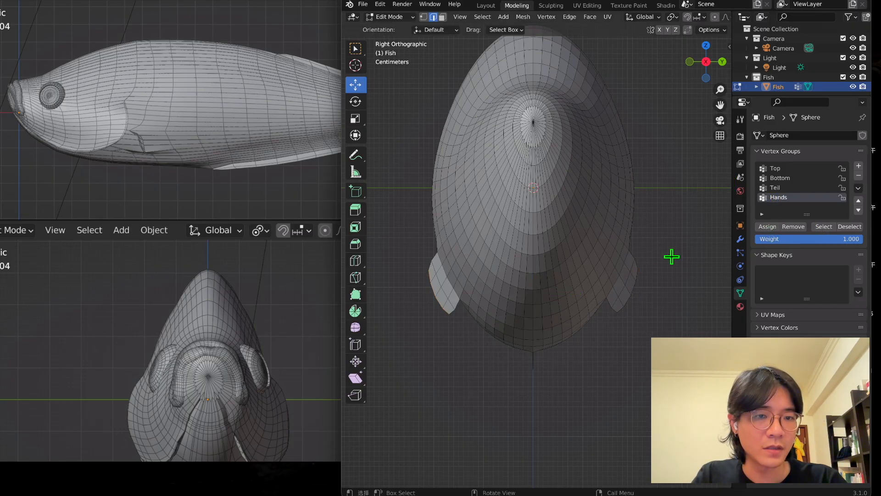
pyautogui.click(824, 227)
pyautogui.scroll(-5, 521, 222)
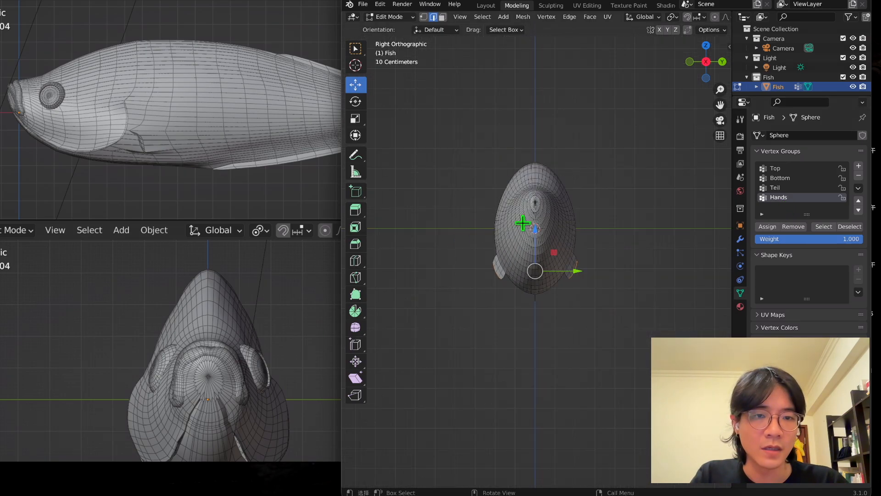
pyautogui.moveTo(521, 222); pyautogui.dragTo(423, 235, button='middle')
pyautogui.scroll(-6, 490, 221)
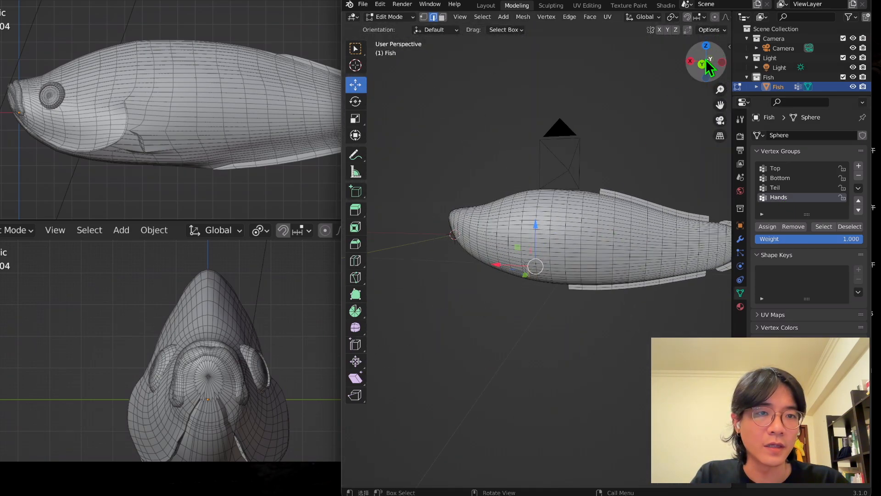
pyautogui.click(722, 63)
pyautogui.click(720, 60)
pyautogui.click(720, 59)
pyautogui.scroll(3, 692, 134)
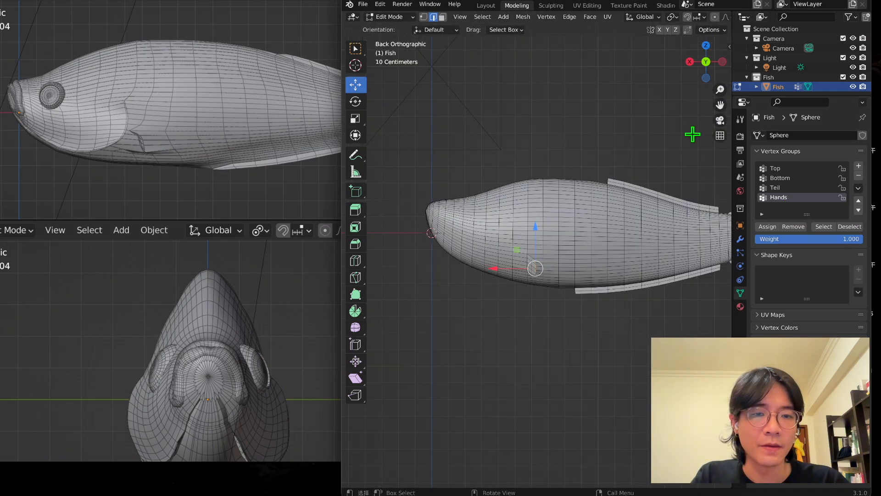
pyautogui.moveTo(720, 105); pyautogui.dragTo(676, 106)
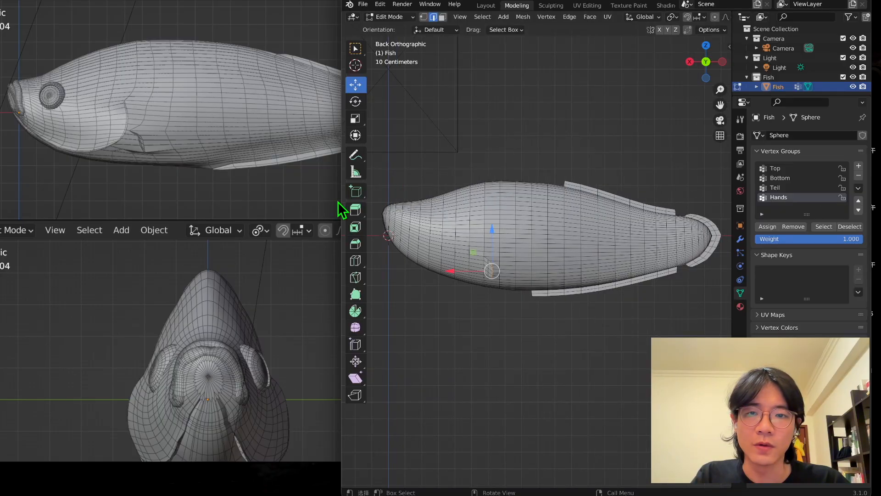
# - Widen the Blender window, clear the selection and select the entire fish mesh
pyautogui.moveTo(338, 202); pyautogui.dragTo(274, 206)
pyautogui.scroll(2, 397, 212)
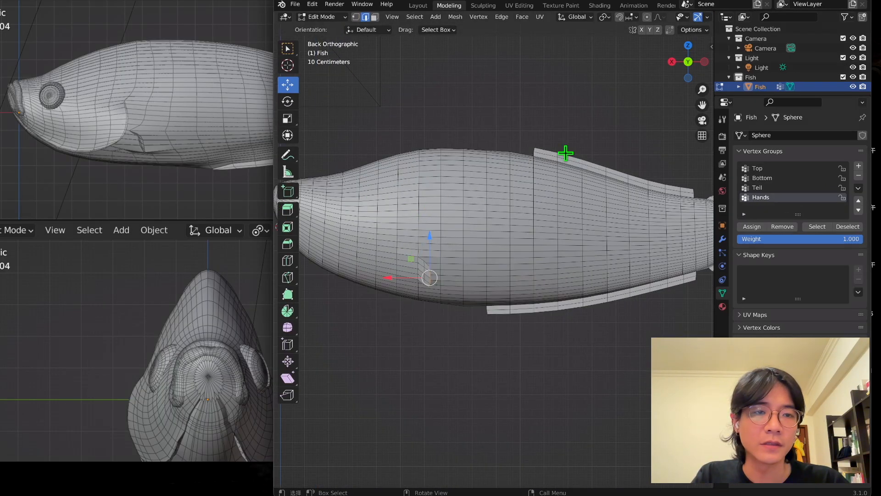
pyautogui.scroll(-2, 565, 153)
pyautogui.click(633, 123)
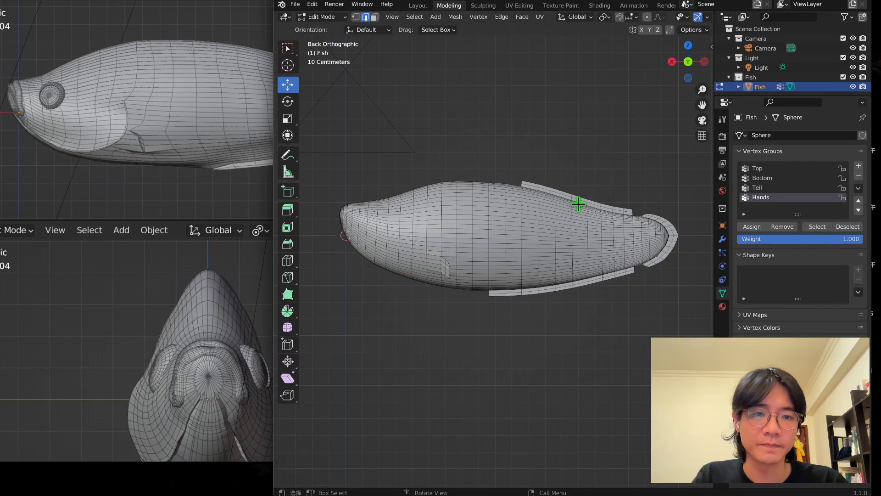
pyautogui.click(542, 232)
pyautogui.moveTo(503, 204); pyautogui.dragTo(484, 209, button='middle')
pyautogui.press('a')
pyautogui.moveTo(524, 235); pyautogui.dragTo(507, 238, button='middle')
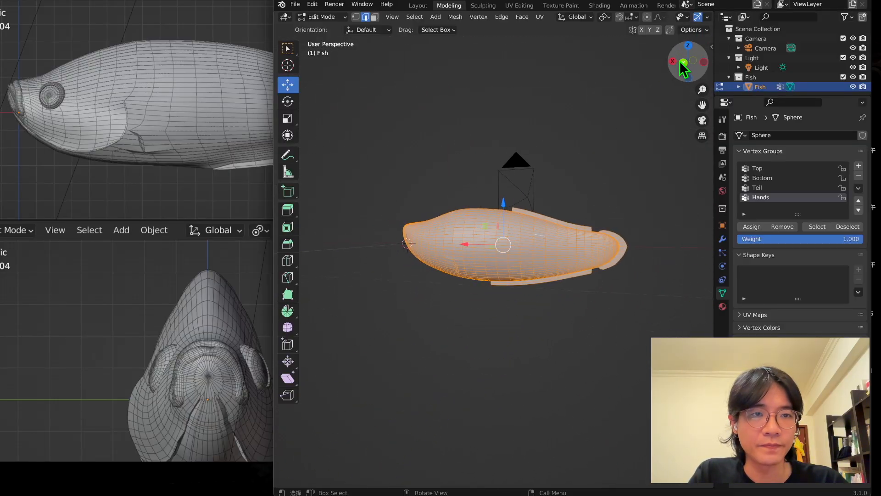
pyautogui.click(694, 59)
pyautogui.click(701, 61)
pyautogui.click(701, 61)
pyautogui.scroll(7, 596, 170)
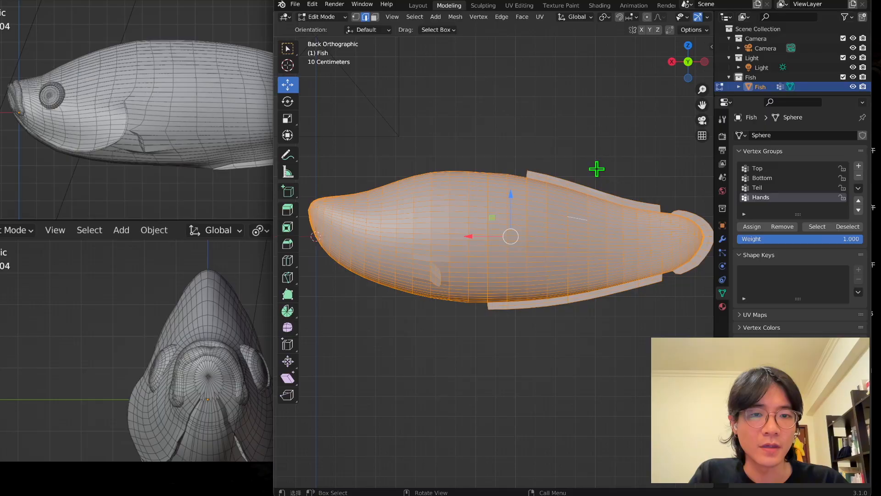
# - Switch to face selection and use Circle Select to deselect the faces of the top fin and tail fin
pyautogui.scroll(-3, 566, 146)
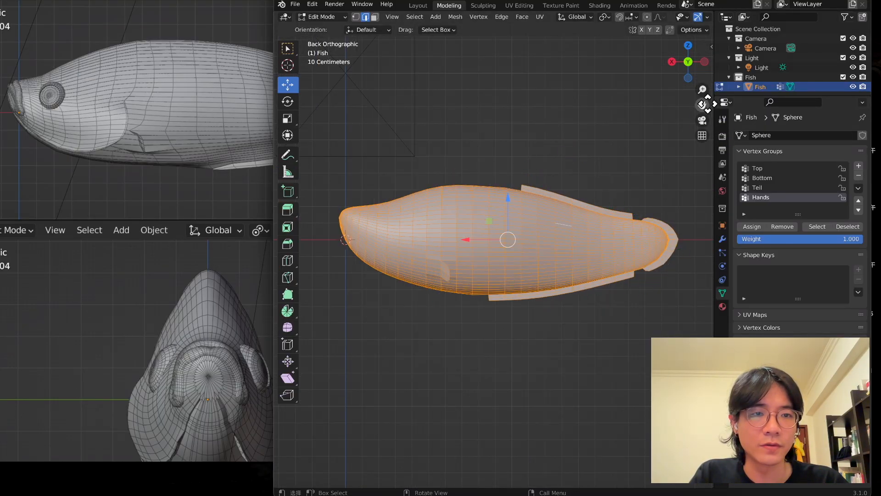
pyautogui.moveTo(703, 105); pyautogui.dragTo(651, 150)
pyautogui.scroll(4, 541, 144)
pyautogui.click(373, 18)
pyautogui.scroll(2, 478, 131)
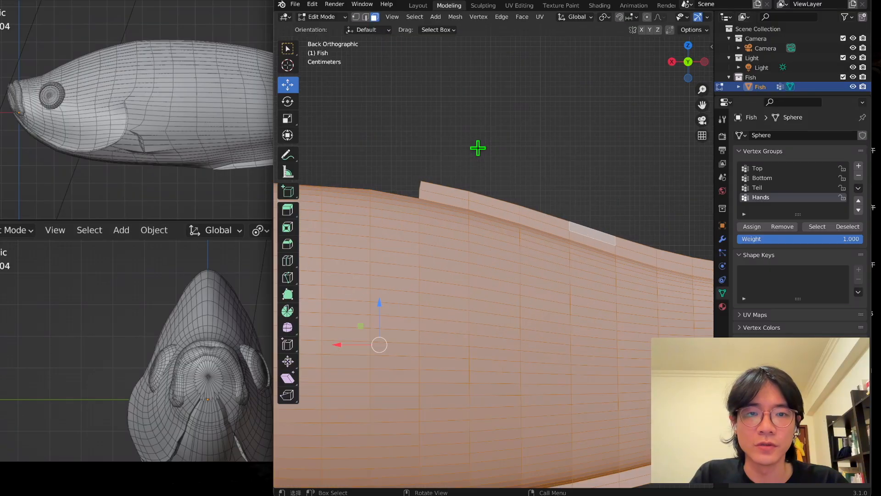
pyautogui.press('w')
pyautogui.press('w')
pyautogui.keyDown('shift'); pyautogui.moveTo(427, 184); pyautogui.dragTo(428, 185); pyautogui.keyUp('shift')
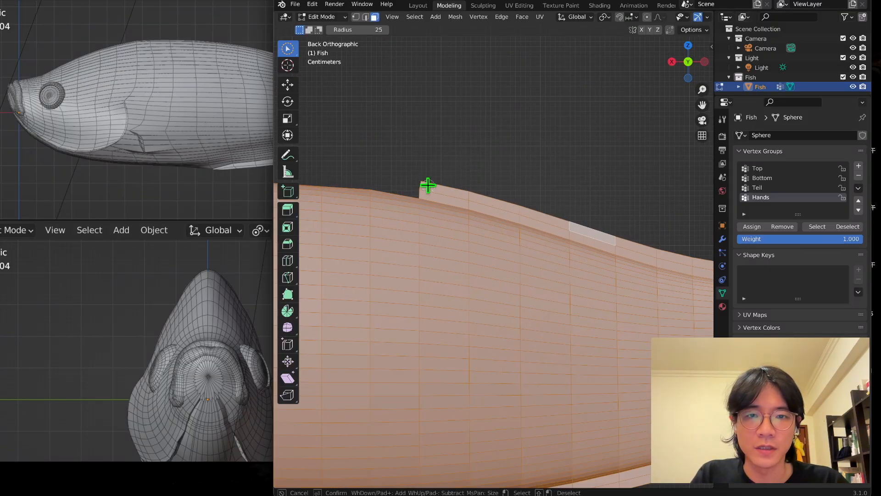
pyautogui.keyDown('ctrl'); pyautogui.moveTo(537, 217); pyautogui.dragTo(657, 251); pyautogui.keyUp('ctrl')
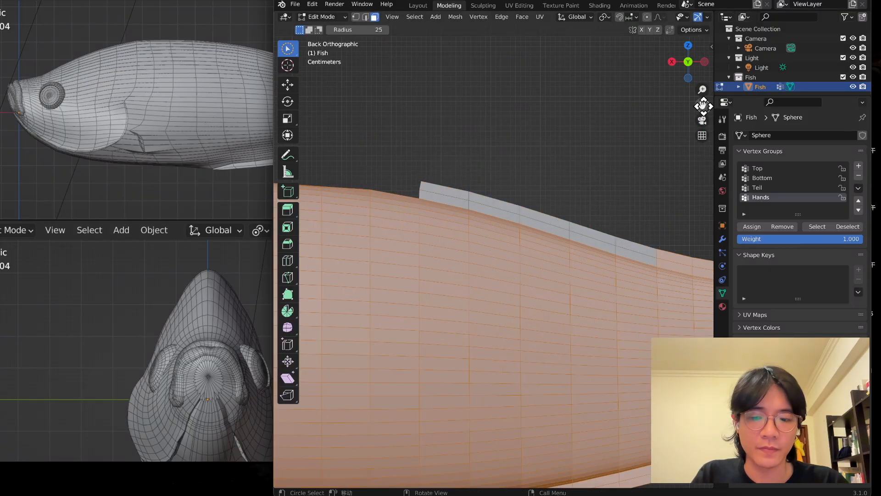
pyautogui.moveTo(702, 107); pyautogui.dragTo(482, 16)
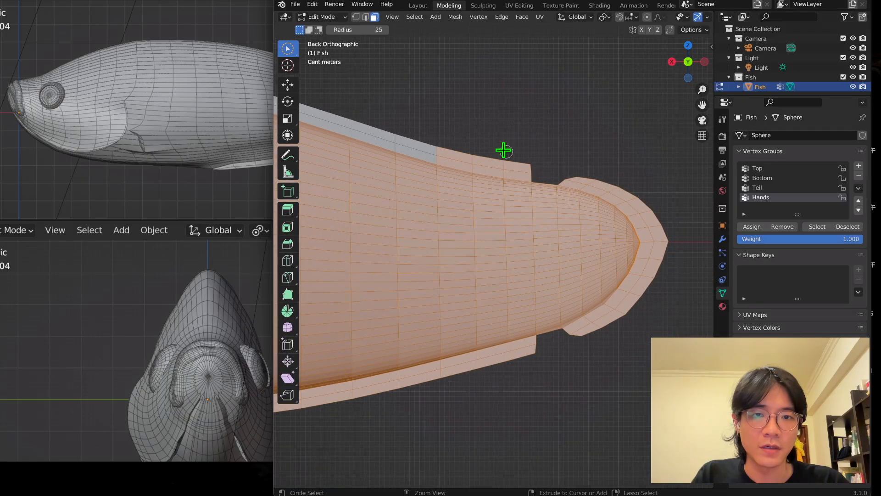
pyautogui.moveTo(443, 147)
pyautogui.keyDown('ctrl'); pyautogui.mouseDown()
pyautogui.moveTo(509, 165)
pyautogui.moveTo(614, 315)
pyautogui.mouseUp(); pyautogui.keyUp('ctrl')
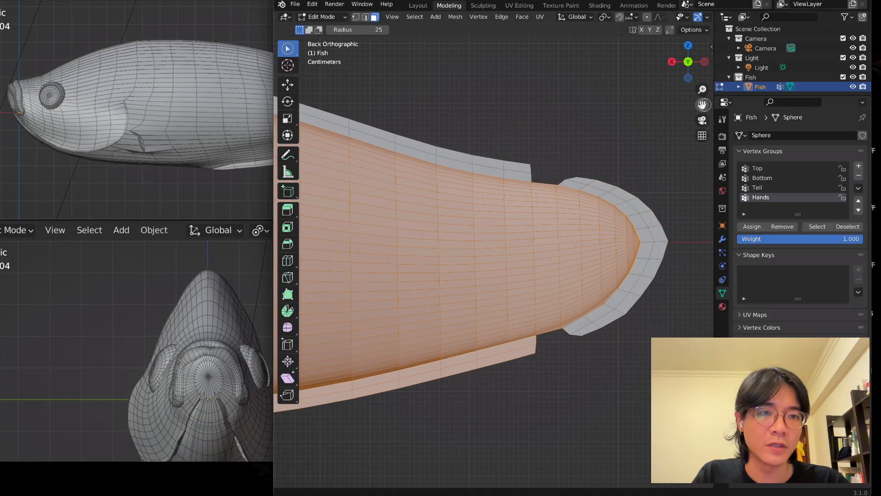
# - Circle-deselect the faces of the bottom fin strip along its full length
pyautogui.moveTo(702, 105); pyautogui.dragTo(395, 435)
pyautogui.moveTo(702, 89); pyautogui.dragTo(545, 268)
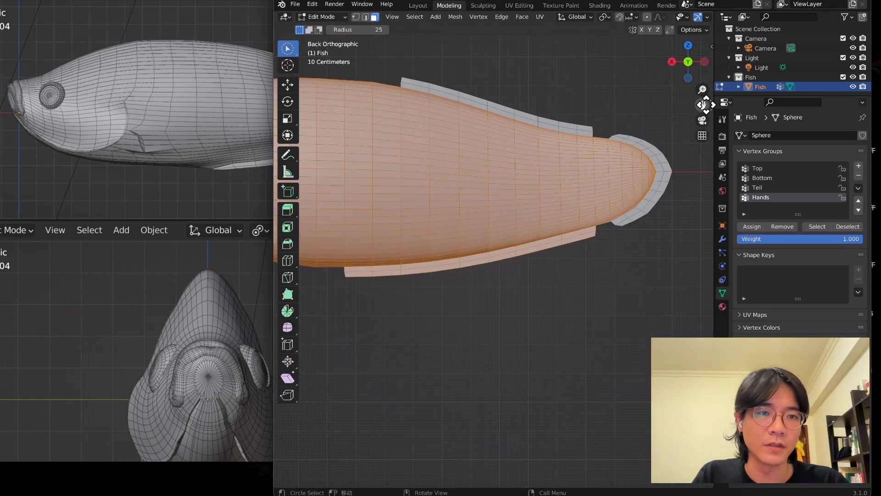
pyautogui.moveTo(703, 105)
pyautogui.mouseDown()
pyautogui.moveTo(334, 125)
pyautogui.moveTo(411, 123)
pyautogui.moveTo(352, 87)
pyautogui.mouseUp()
pyautogui.scroll(2, 414, 287)
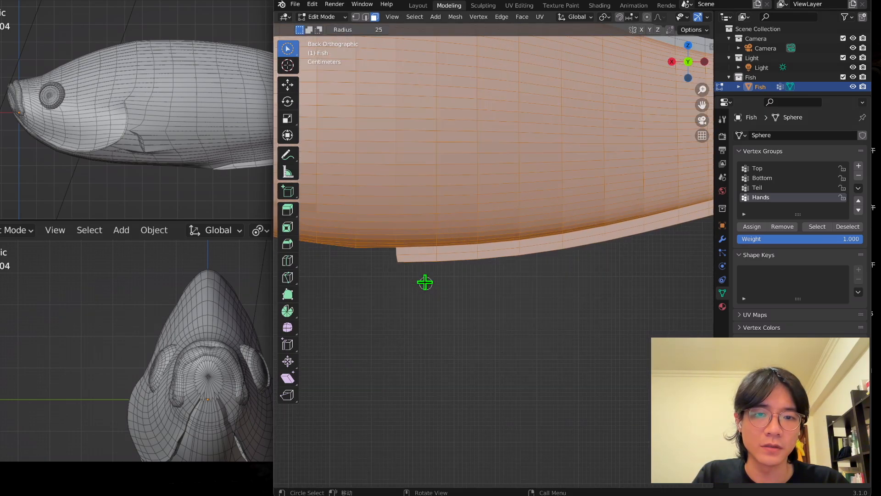
pyautogui.keyDown('ctrl'); pyautogui.moveTo(388, 261); pyautogui.dragTo(448, 259); pyautogui.keyUp('ctrl')
pyautogui.moveTo(702, 90); pyautogui.dragTo(522, 248)
# - Circle-deselect the faces of both side fins, leaving only the body selected
pyautogui.moveTo(702, 106); pyautogui.dragTo(510, 88)
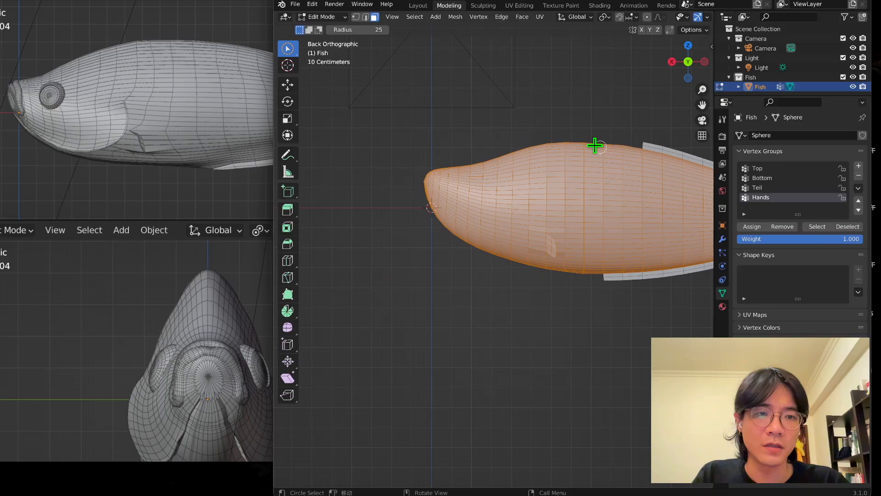
pyautogui.moveTo(499, 230); pyautogui.dragTo(591, 237, button='middle')
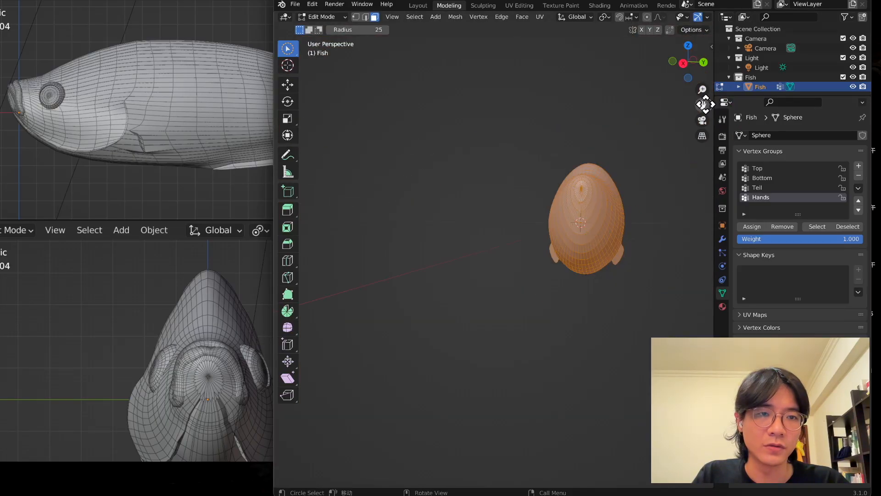
pyautogui.moveTo(703, 108); pyautogui.dragTo(522, 66)
pyautogui.scroll(2, 547, 216)
pyautogui.moveTo(504, 217); pyautogui.dragTo(575, 238, button='middle')
pyautogui.scroll(3, 442, 238)
pyautogui.scroll(-4, 443, 237)
pyautogui.moveTo(439, 225); pyautogui.dragTo(455, 210, button='middle')
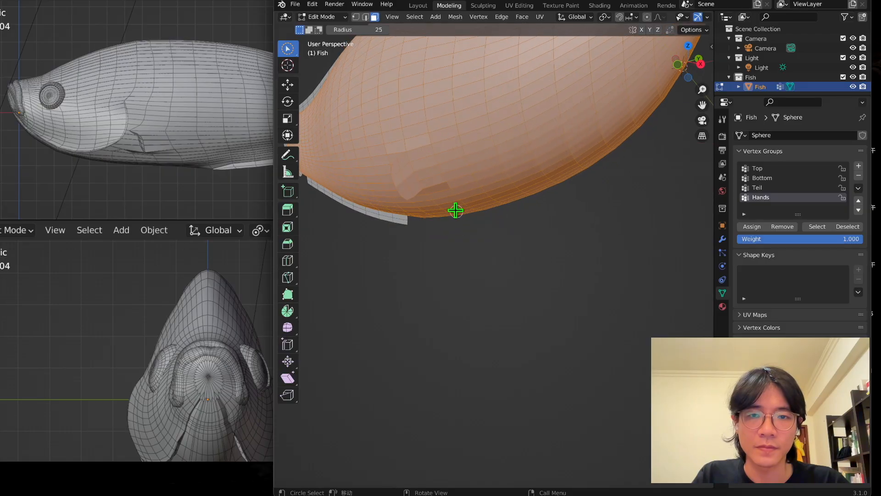
pyautogui.keyDown('ctrl'); pyautogui.moveTo(401, 171); pyautogui.dragTo(407, 186); pyautogui.keyUp('ctrl')
pyautogui.moveTo(432, 216); pyautogui.dragTo(341, 201, button='middle')
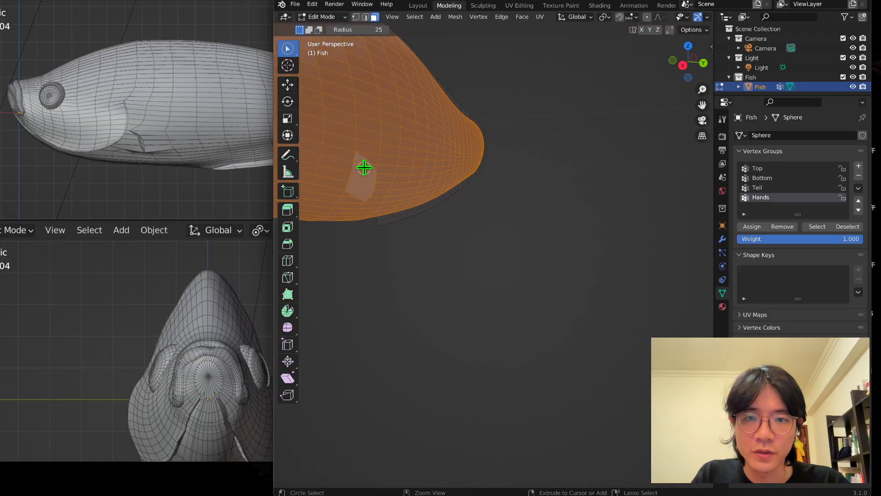
pyautogui.keyDown('ctrl'); pyautogui.moveTo(362, 167); pyautogui.dragTo(362, 182); pyautogui.keyUp('ctrl')
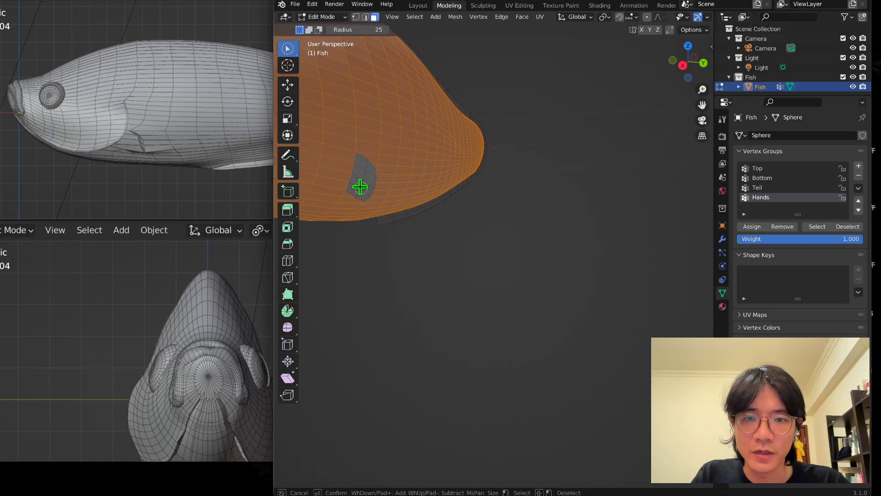
# - Keep the fish body selected and switch from face to vertex selection mode
pyautogui.scroll(-5, 429, 162)
pyautogui.moveTo(429, 161); pyautogui.dragTo(440, 197, button='middle')
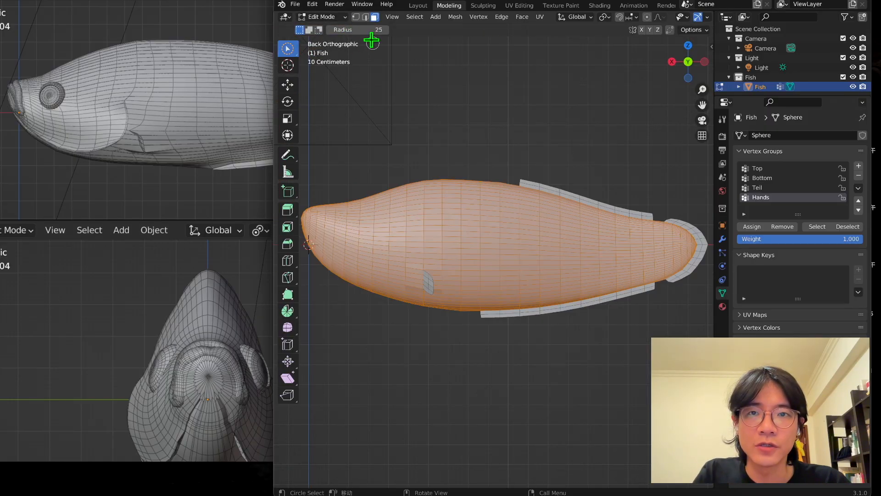
pyautogui.click(365, 16)
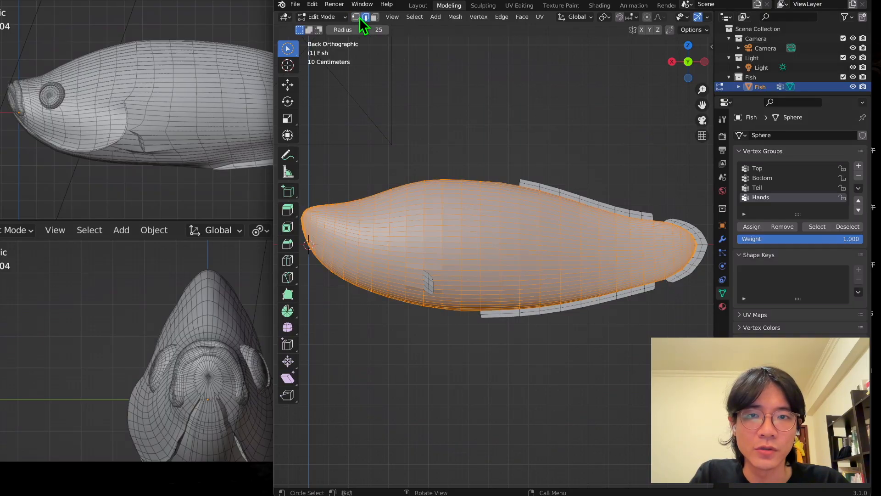
pyautogui.click(357, 17)
pyautogui.moveTo(436, 151); pyautogui.dragTo(482, 155, button='middle')
pyautogui.scroll(-5, 452, 301)
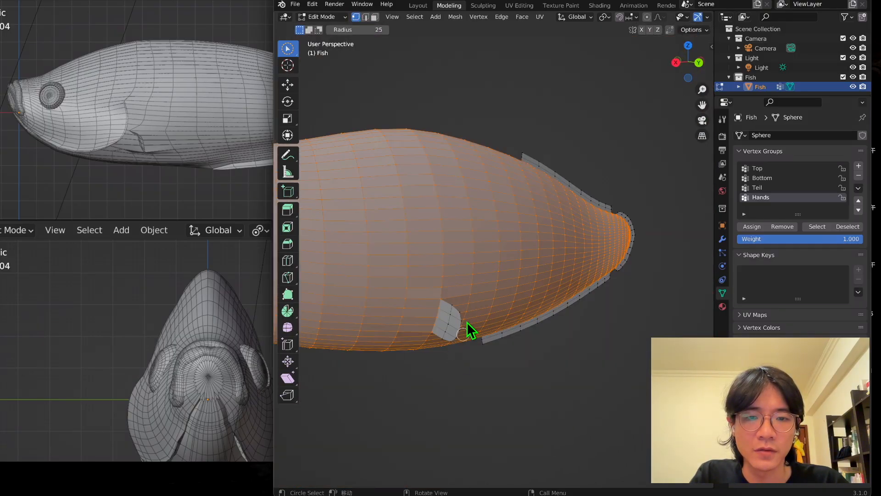
pyautogui.moveTo(524, 226); pyautogui.dragTo(476, 227, button='middle')
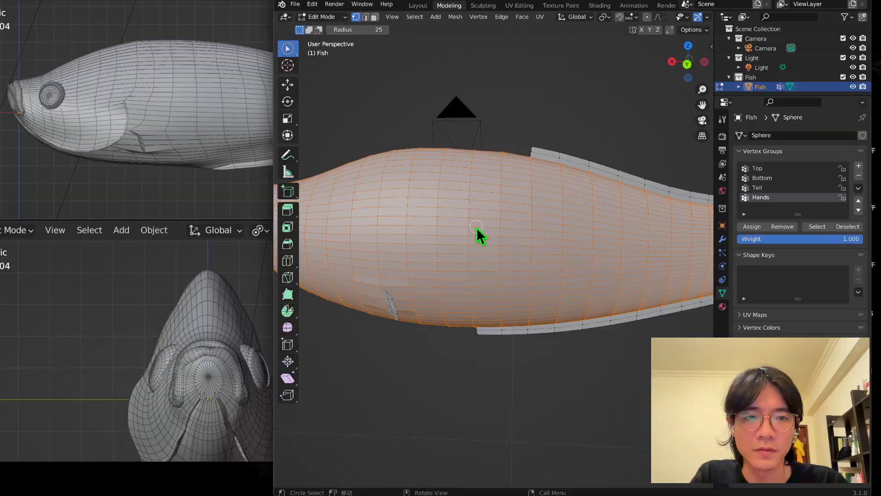
# - Add a vertex group named Body and assign the selected body vertices to it
pyautogui.click(687, 63)
pyautogui.click(858, 166)
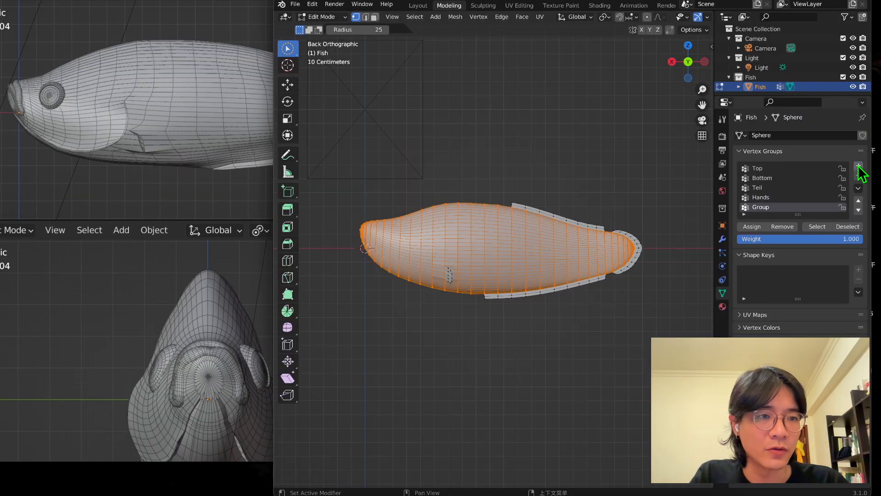
pyautogui.doubleClick(761, 208)
pyautogui.write('Body')
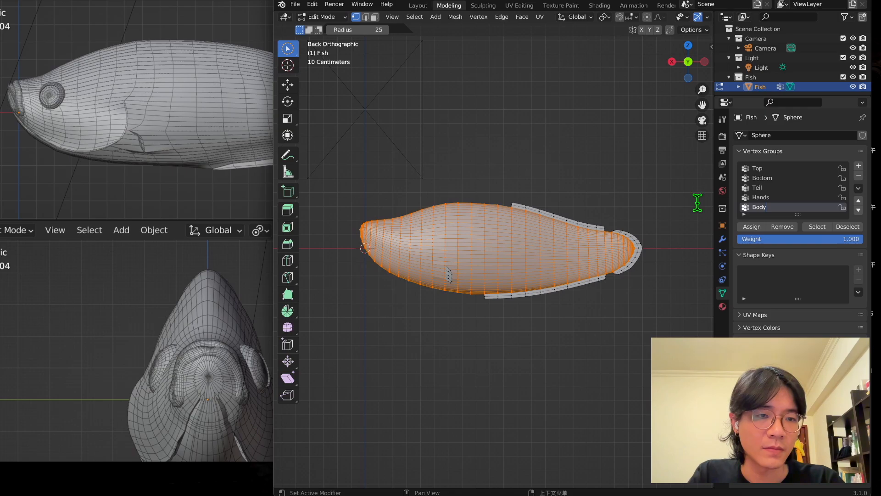
pyautogui.press('Return')
pyautogui.click(746, 225)
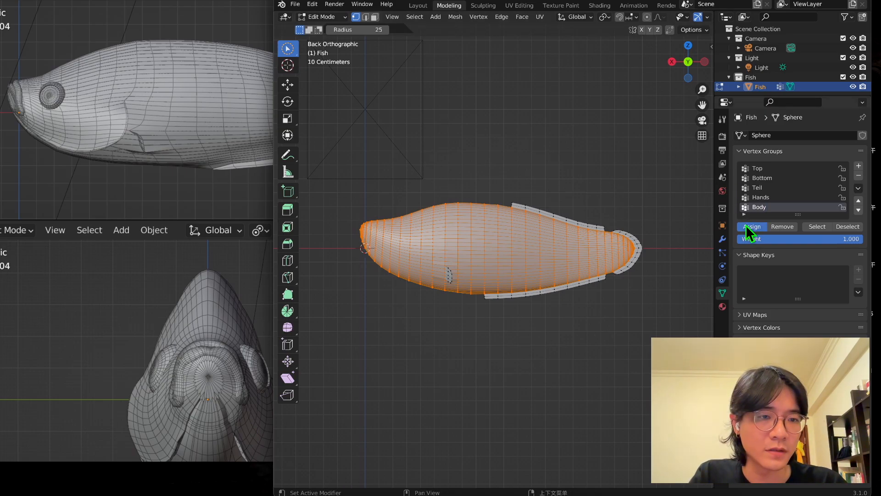
# - Clear the selection and reselect the Body group's vertices to check the assignment
pyautogui.hotkey('alt', 'a')
pyautogui.click(813, 228)
pyautogui.moveTo(495, 157); pyautogui.dragTo(549, 160, button='middle')
pyautogui.scroll(-7, 604, 157)
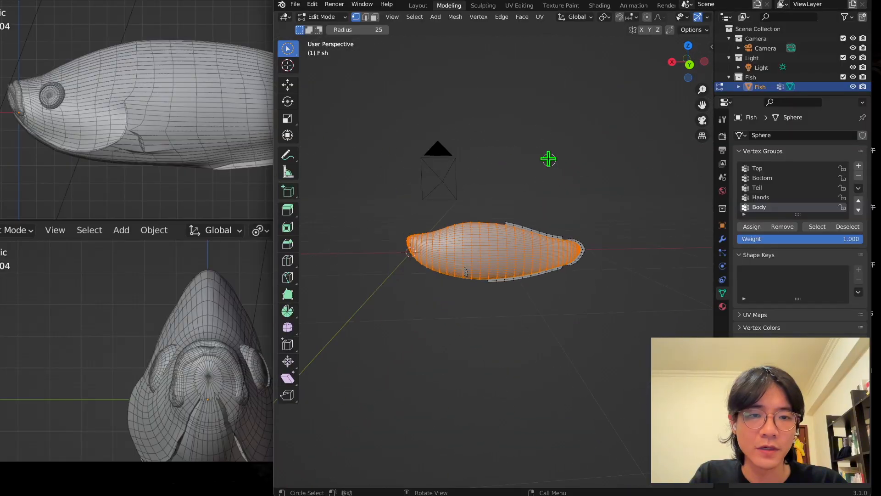
# - Clear the selection and select the stored fin edges of the Top, Bottom, Teil and Hands groups together
pyautogui.click(690, 66)
pyautogui.hotkey('alt', 'a')
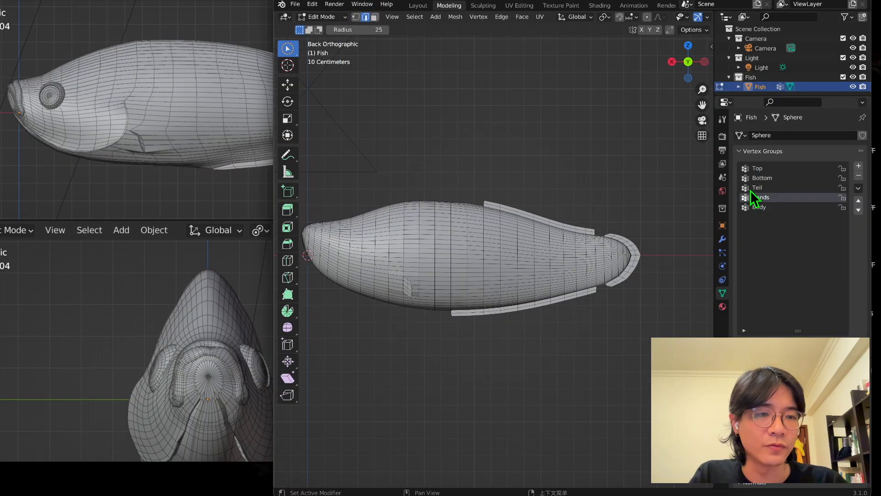
pyautogui.click(758, 168)
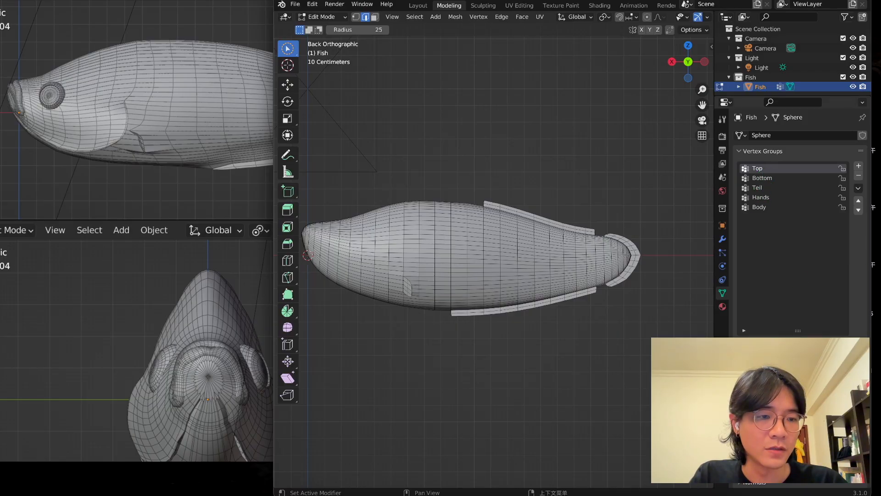
pyautogui.click(753, 179)
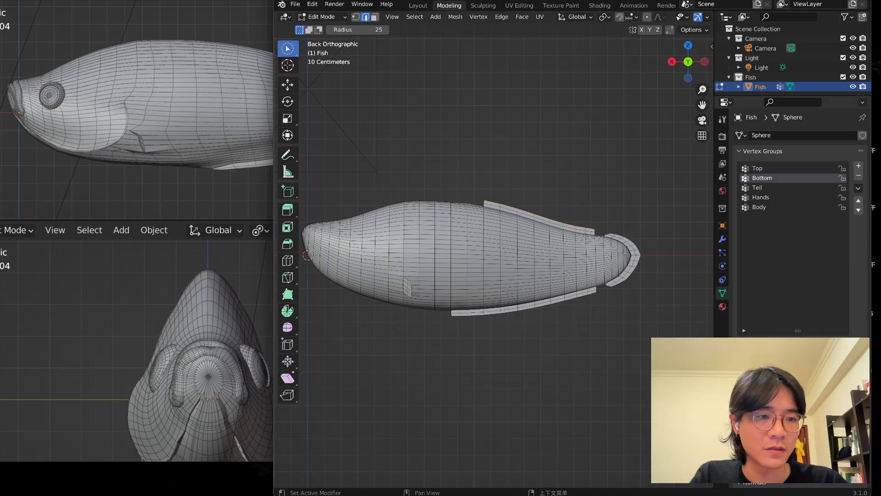
pyautogui.click(764, 186)
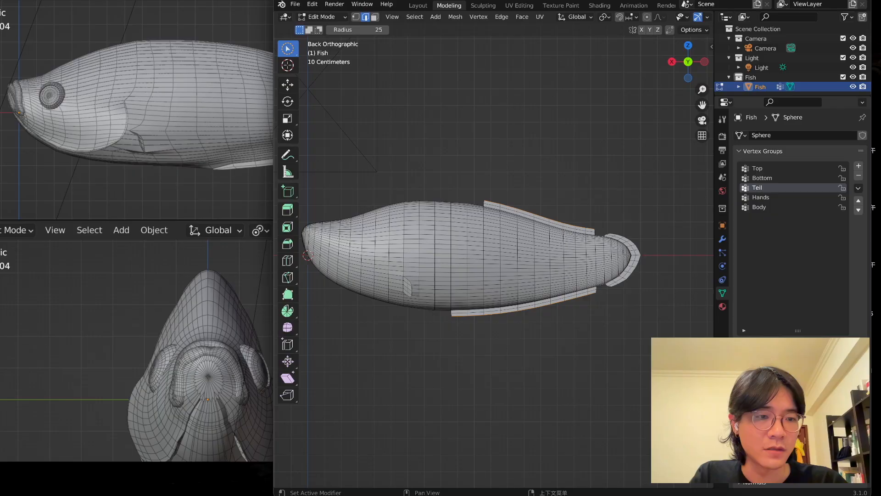
pyautogui.click(770, 198)
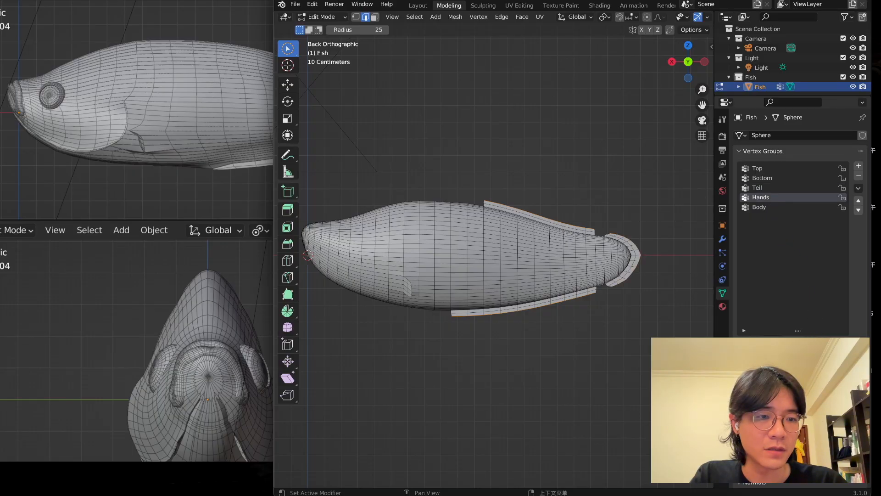
pyautogui.moveTo(465, 266); pyautogui.dragTo(538, 257, button='middle')
pyautogui.scroll(-4, 518, 260)
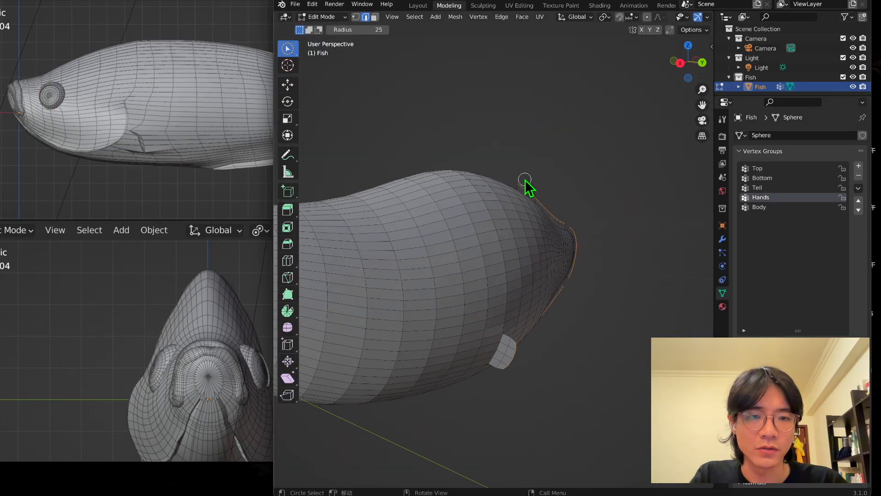
pyautogui.moveTo(525, 180); pyautogui.dragTo(541, 193, button='middle')
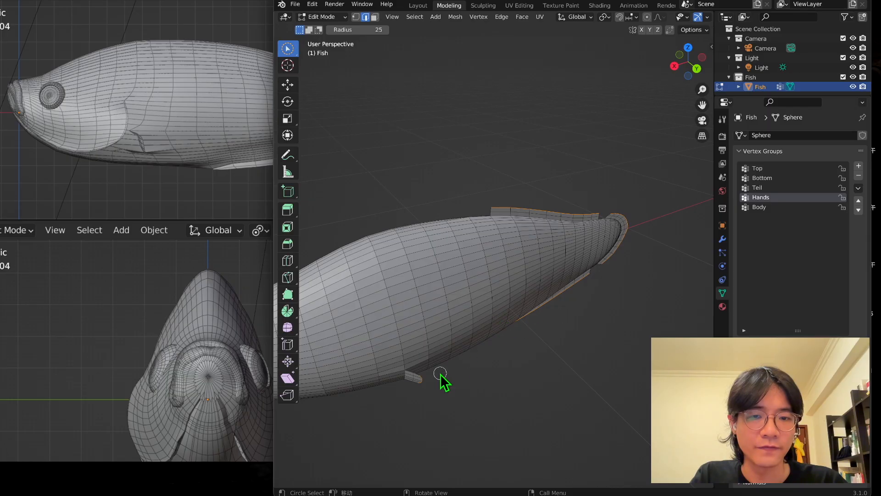
pyautogui.moveTo(440, 373); pyautogui.dragTo(428, 327, button='middle')
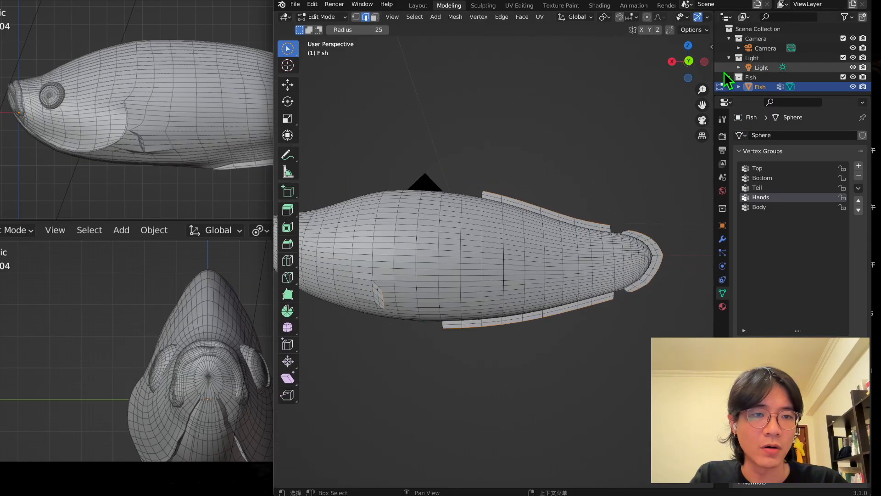
# - Add a vertex group named All_Parts for the combined fin edges
pyautogui.click(689, 61)
pyautogui.click(859, 166)
pyautogui.doubleClick(753, 216)
pyautogui.write('A')
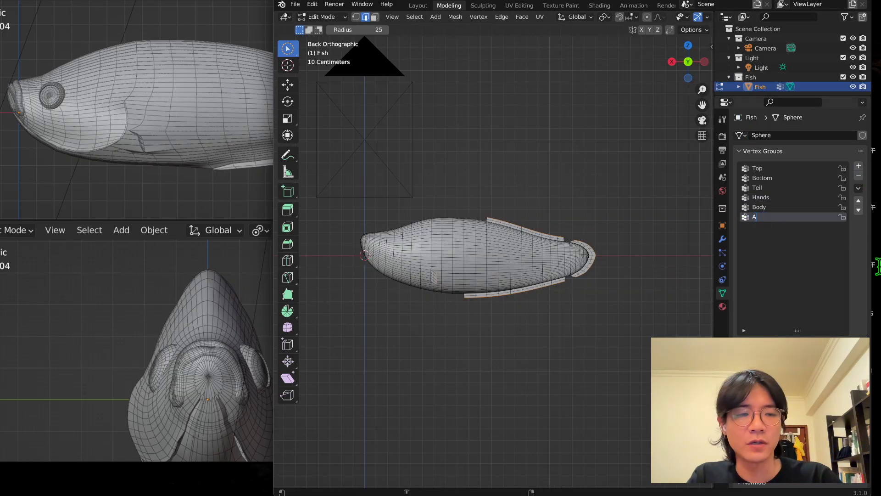
pyautogui.write('ll P')
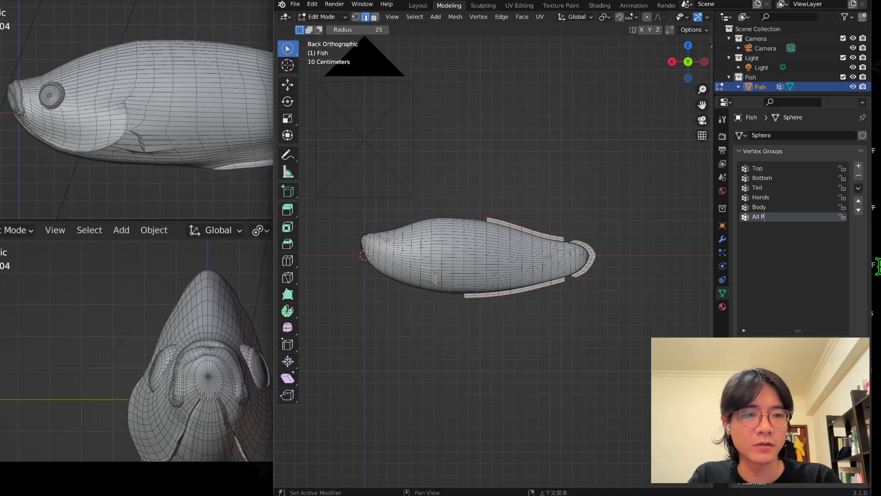
pyautogui.press('BackSpace')
pyautogui.press('BackSpace')
pyautogui.write('_Parts')
pyautogui.press('Return')
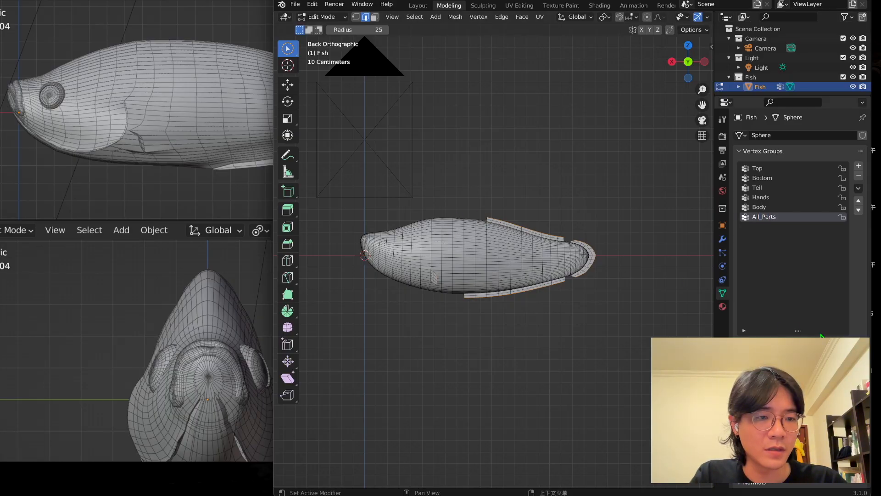
# - Reorder the vertex groups so that All_Parts is first, above Top
pyautogui.scroll(4, 584, 282)
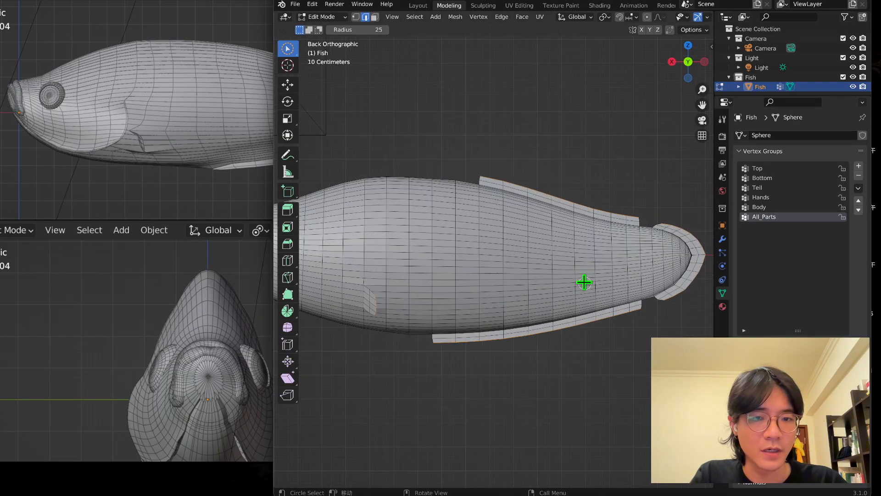
pyautogui.scroll(-2, 629, 273)
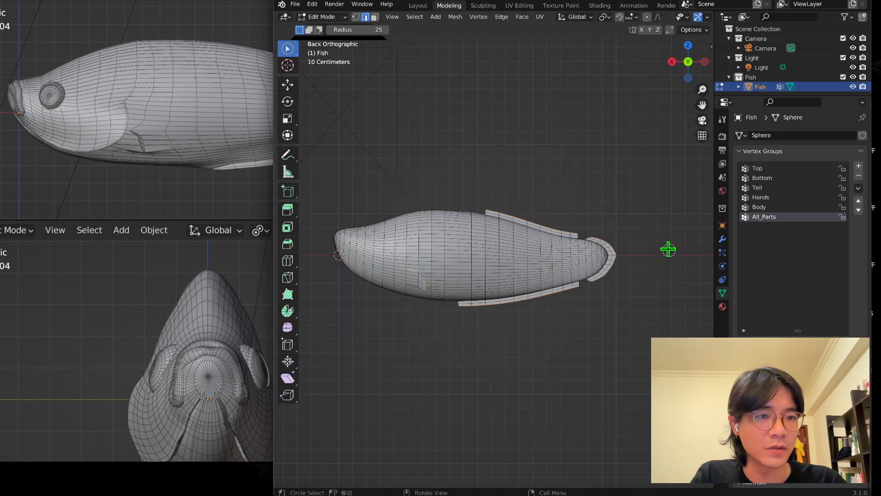
pyautogui.click(858, 202)
pyautogui.click(858, 202)
pyautogui.click(859, 202)
pyautogui.click(858, 202)
pyautogui.click(859, 202)
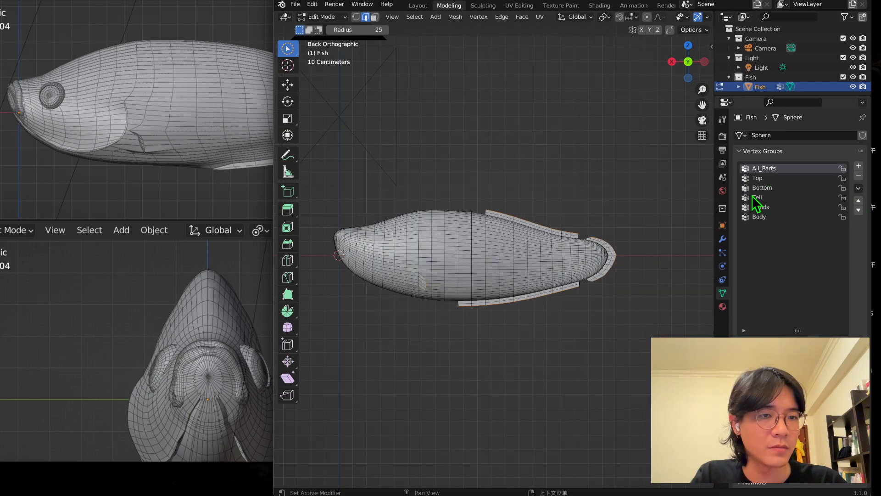
# - Move the Teil vertex group up to sit directly below All_Parts
pyautogui.click(756, 197)
pyautogui.click(859, 201)
pyautogui.click(858, 200)
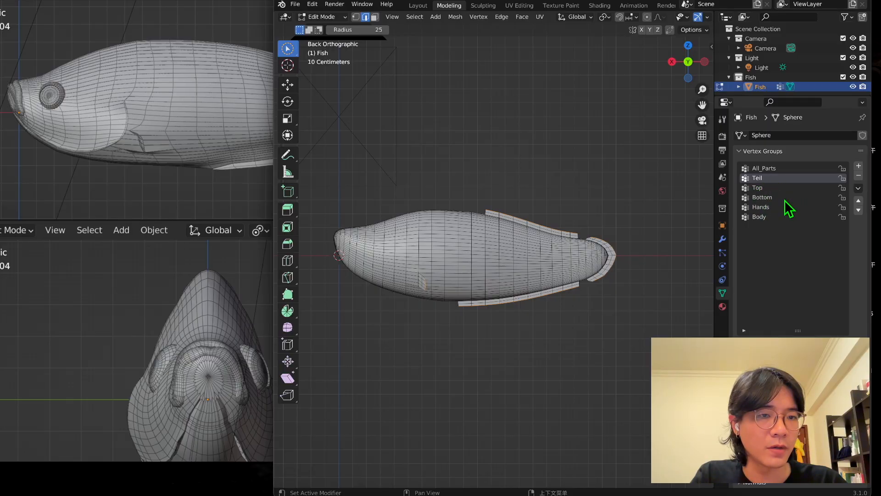
# - Resize the Blender window to compare the fish's shape and fins with the reference model behind it
pyautogui.scroll(3, 693, 252)
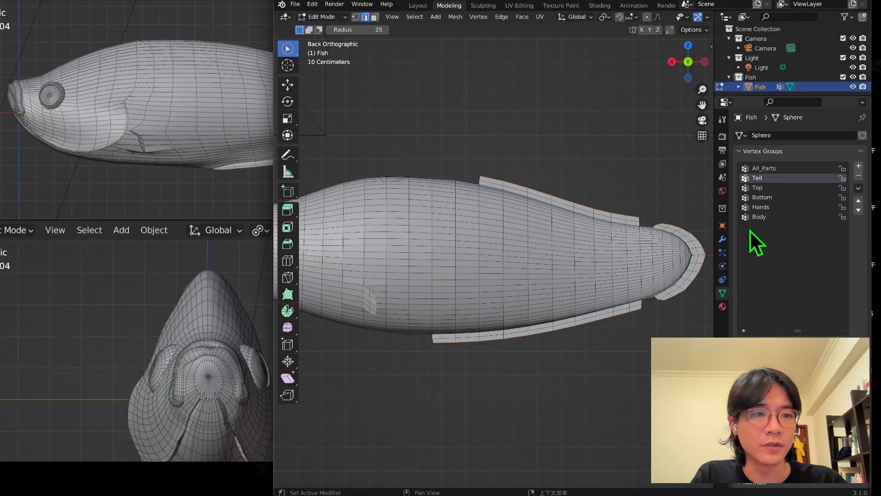
pyautogui.scroll(-4, 529, 352)
pyautogui.moveTo(490, 330); pyautogui.dragTo(478, 339, button='middle')
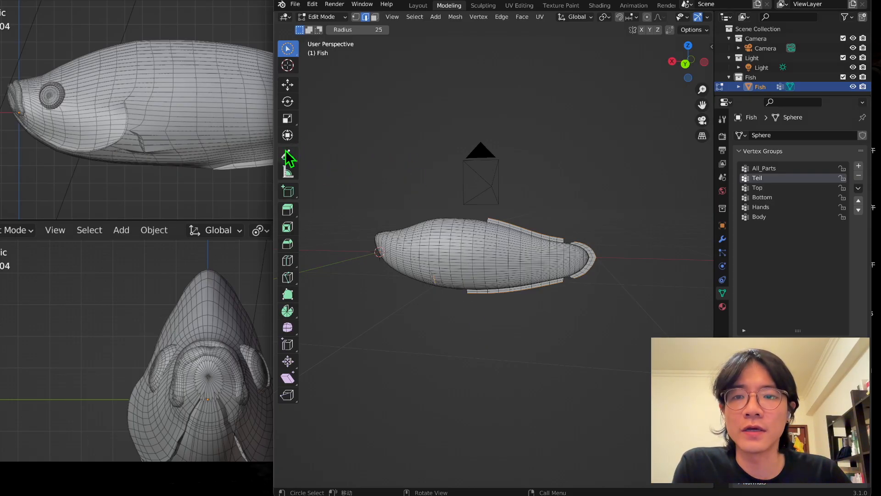
pyautogui.moveTo(289, 154); pyautogui.dragTo(383, 154)
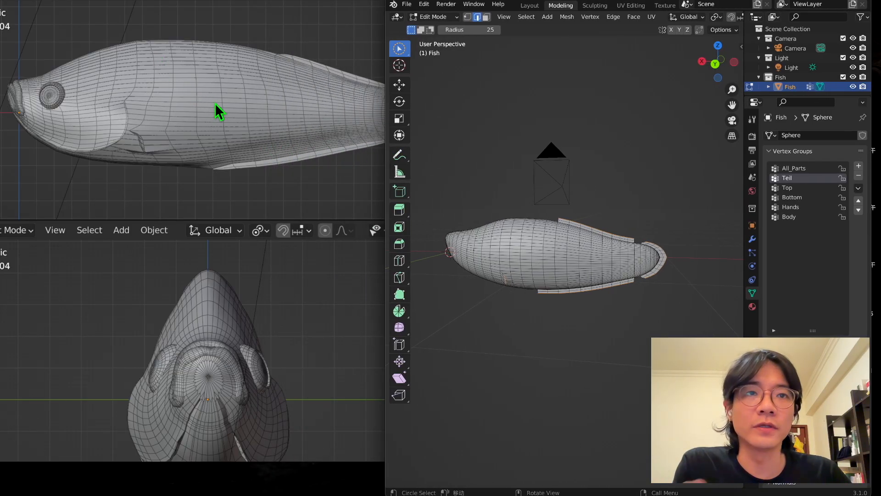
pyautogui.click(715, 64)
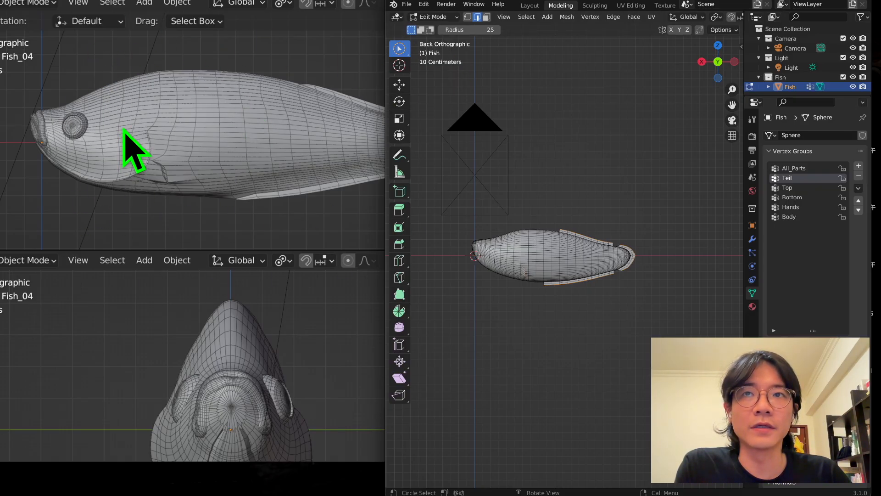
pyautogui.scroll(3, 585, 248)
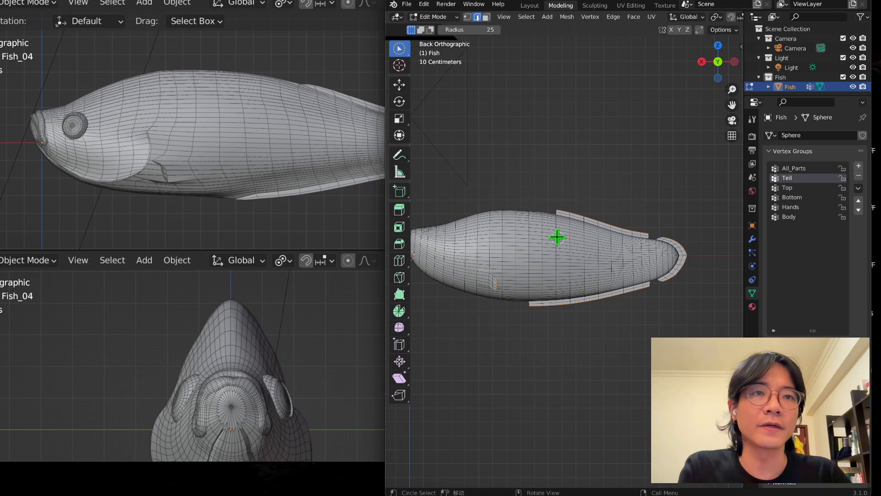
pyautogui.moveTo(386, 211); pyautogui.dragTo(314, 211)
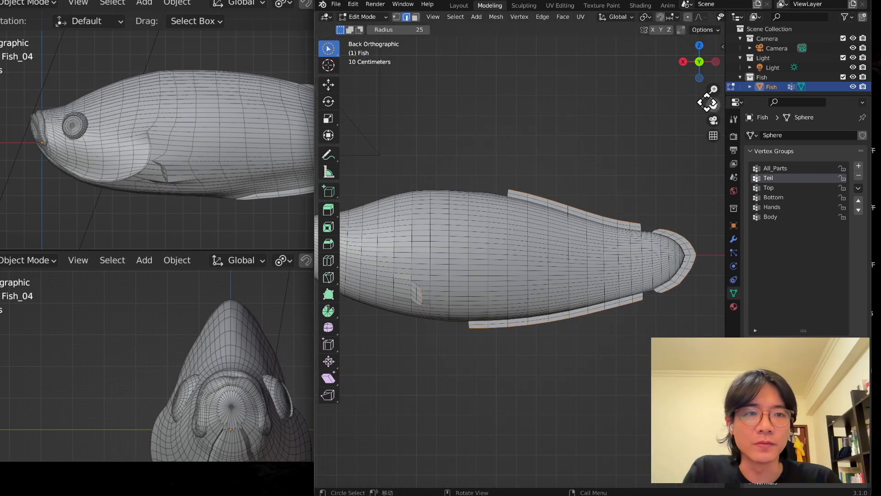
pyautogui.moveTo(708, 102); pyautogui.dragTo(406, 94)
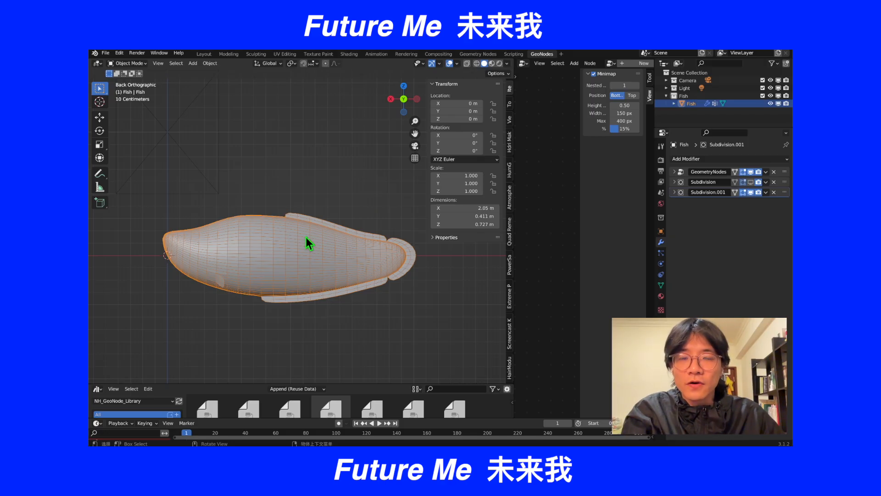
# - Set the fish's scale to 0.1 on the X, Y and Z axes and apply all transforms
pyautogui.moveTo(466, 174); pyautogui.dragTo(466, 191)
pyautogui.write('0.1')
pyautogui.press('Return')
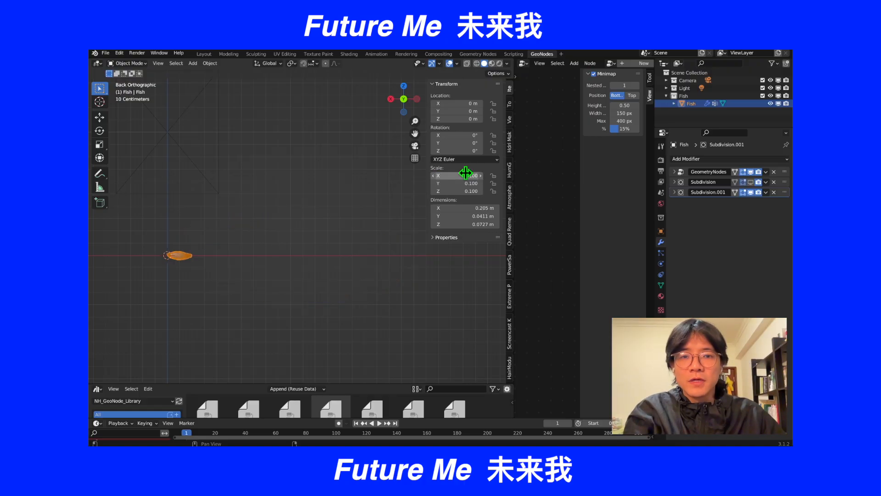
pyautogui.scroll(4, 215, 221)
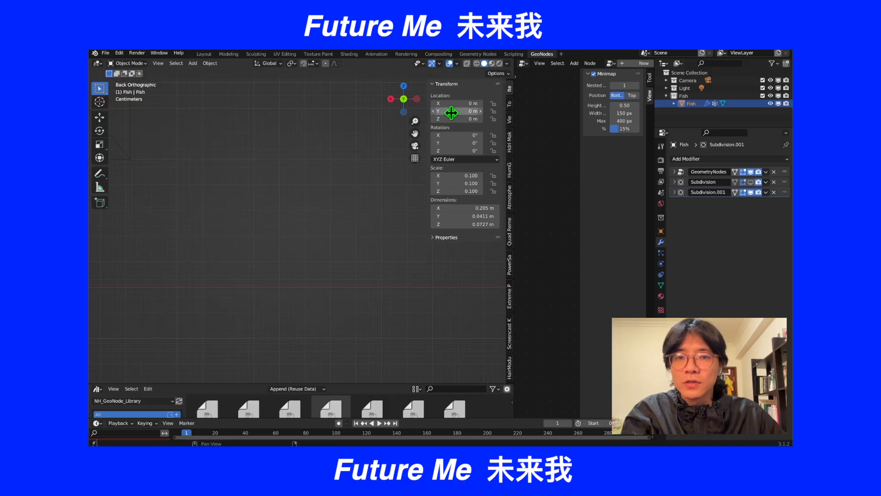
pyautogui.press('KP_Decimal')
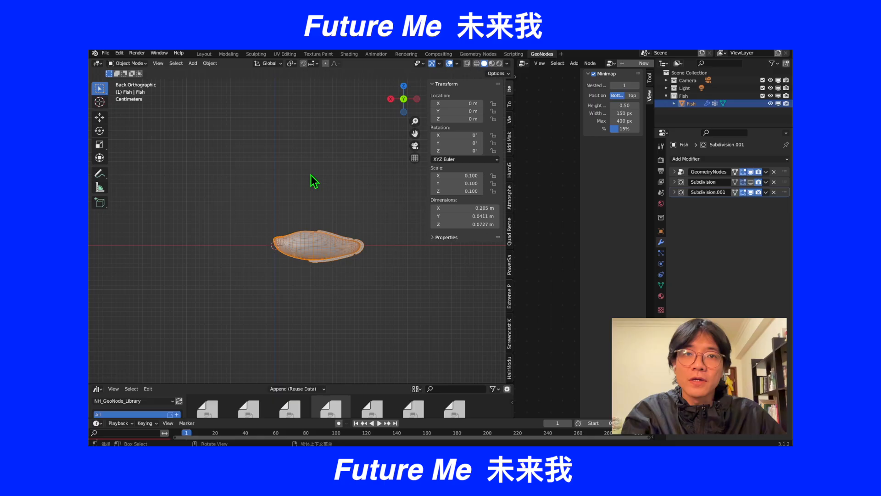
pyautogui.hotkey('ctrl', 'a')
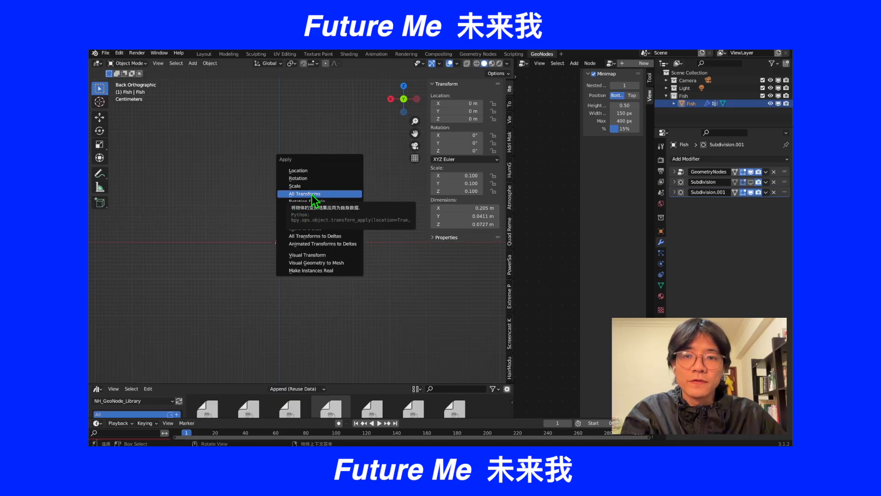
pyautogui.click(316, 195)
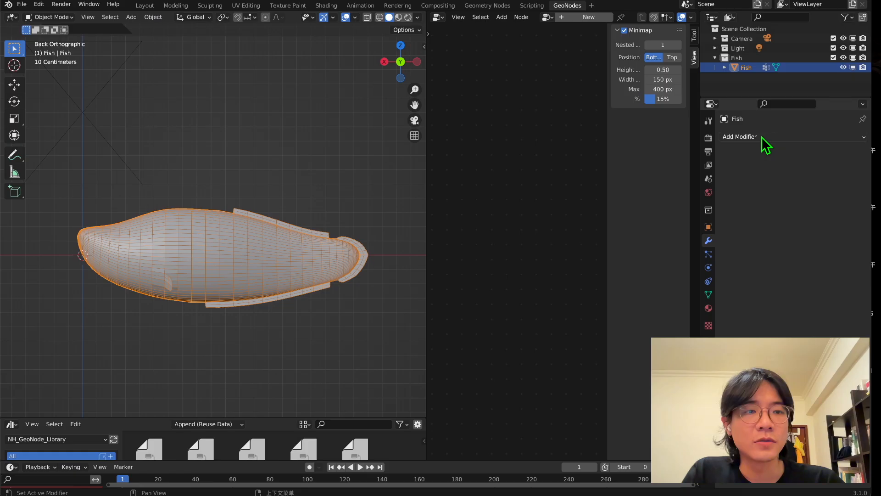
# - Add a Geometry Nodes modifier to the fish and rename its node group as Fish
pyautogui.click(762, 138)
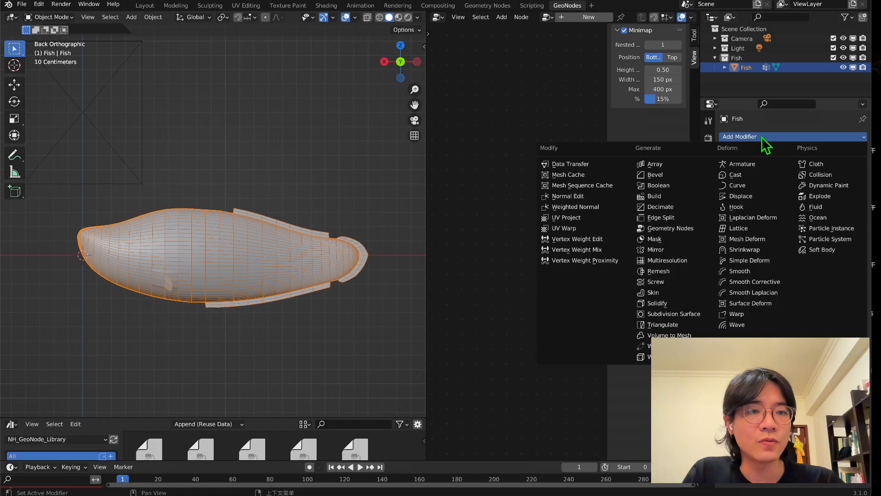
pyautogui.click(673, 229)
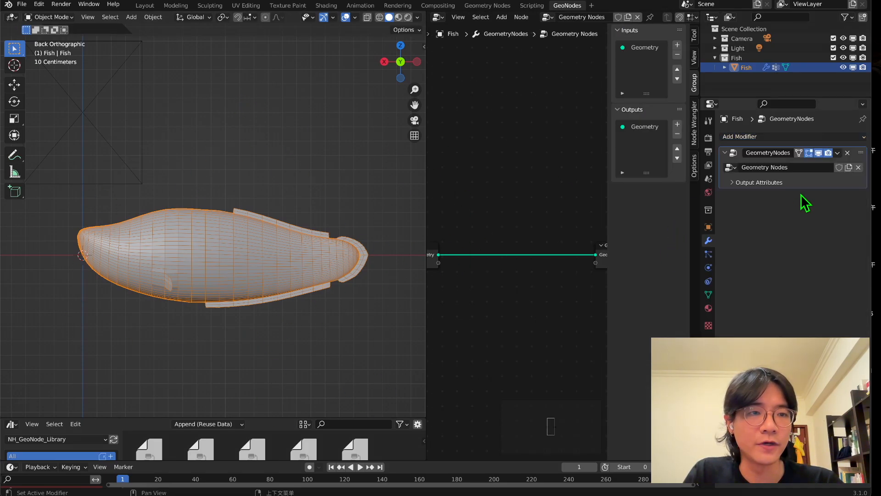
pyautogui.click(795, 167)
pyautogui.click(794, 167)
pyautogui.hotkey('ctrl', 'a')
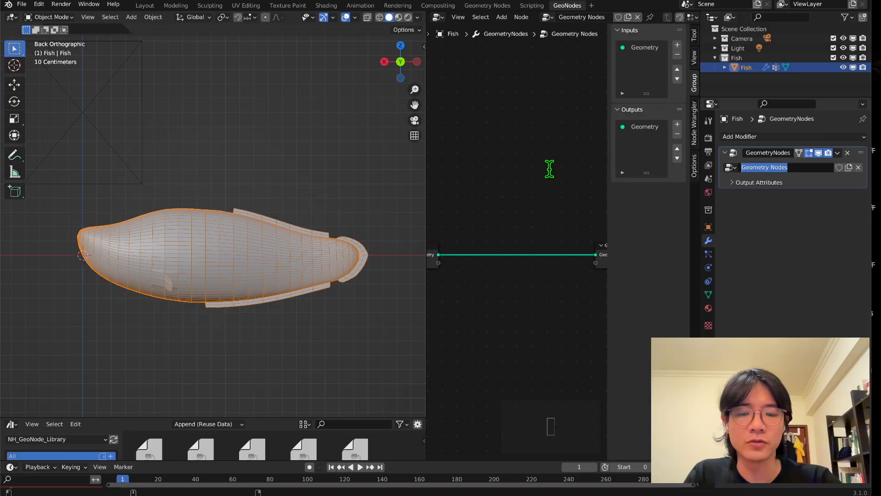
pyautogui.write('Fish')
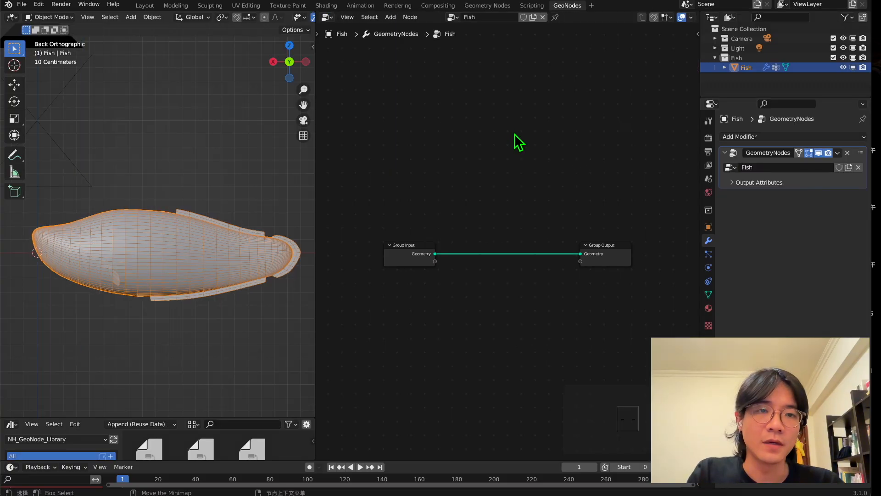
# - Add six new inputs to the Fish node group and enlarge the input list to show them all
pyautogui.press('n')
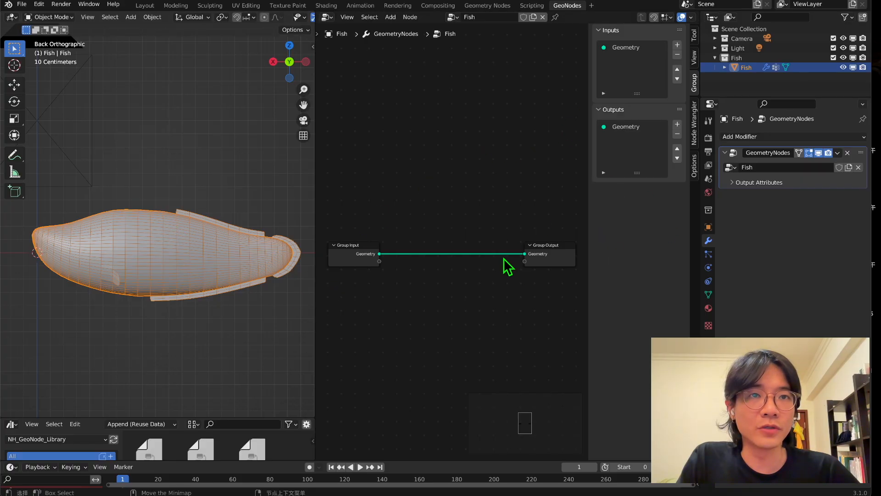
pyautogui.moveTo(481, 290); pyautogui.dragTo(490, 206, button='middle')
pyautogui.click(695, 59)
pyautogui.click(695, 84)
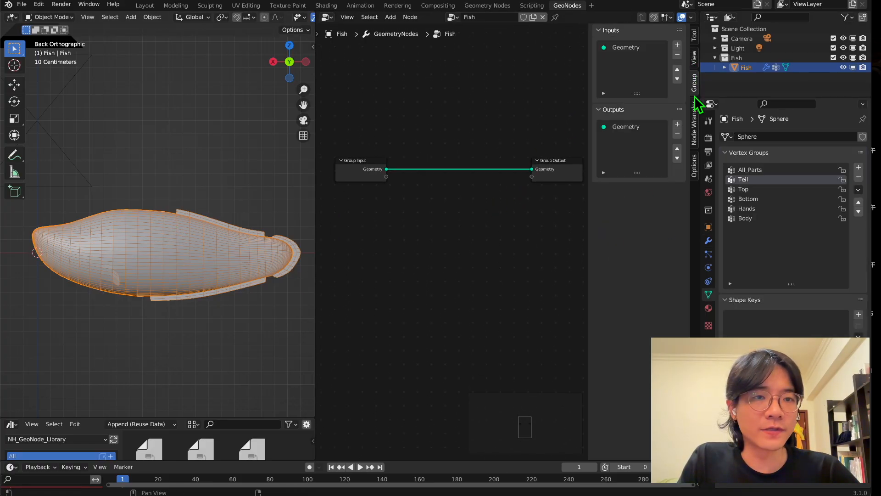
pyautogui.click(677, 45)
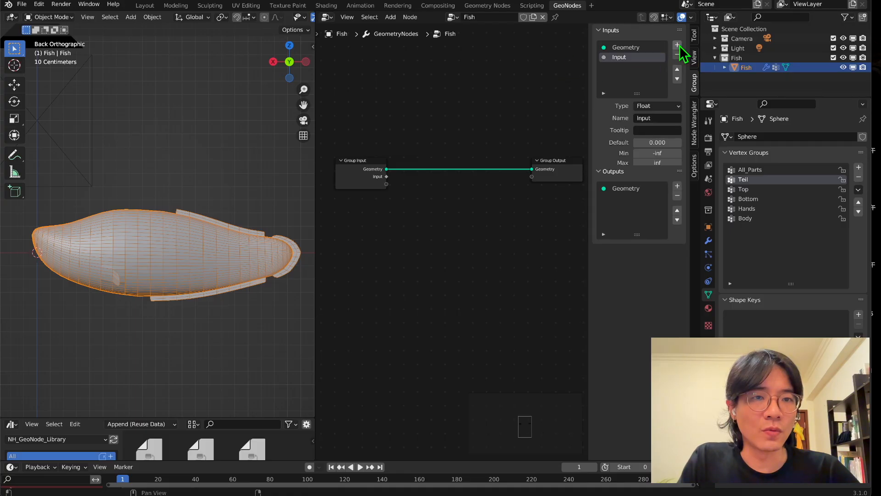
pyautogui.click(678, 45)
pyautogui.click(678, 45)
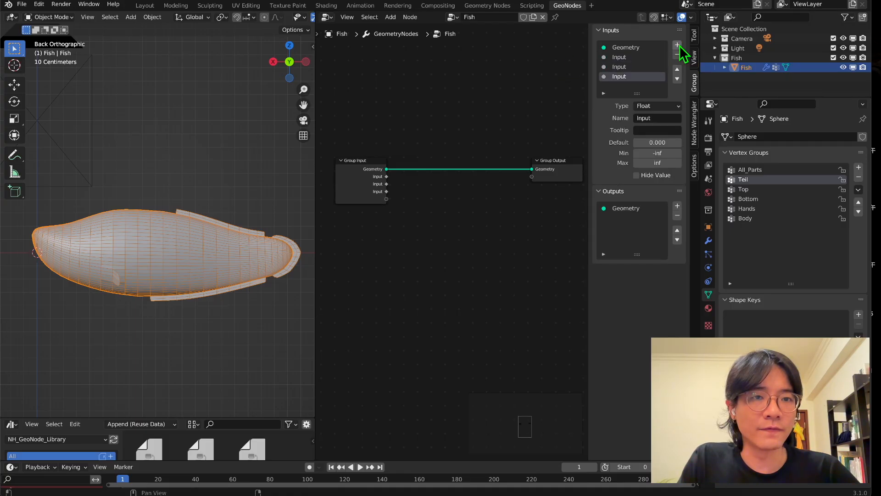
pyautogui.click(677, 45)
pyautogui.click(678, 45)
pyautogui.click(677, 45)
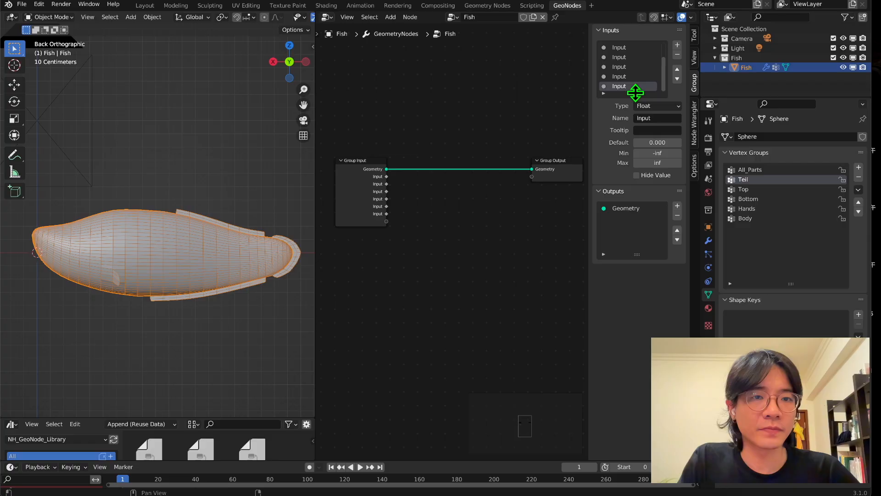
pyautogui.moveTo(636, 92); pyautogui.dragTo(675, 110)
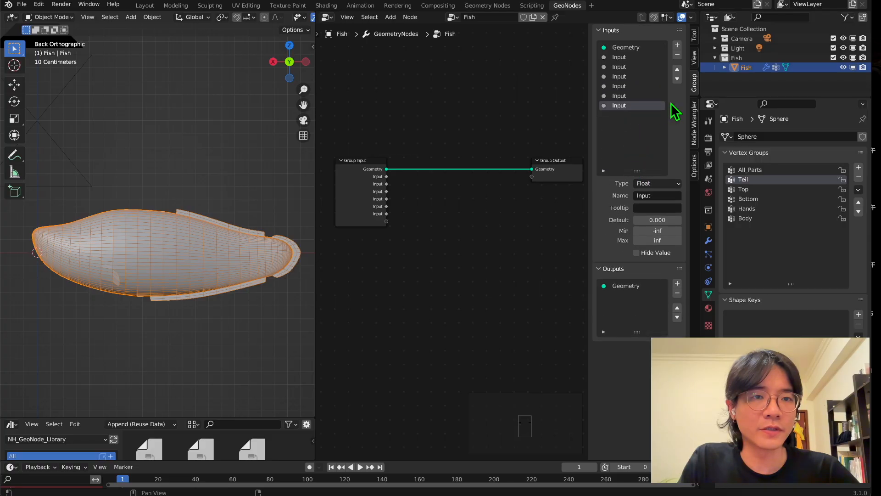
# - Change the type of the first three new group inputs from Float to Boolean
pyautogui.click(620, 57)
pyautogui.click(658, 183)
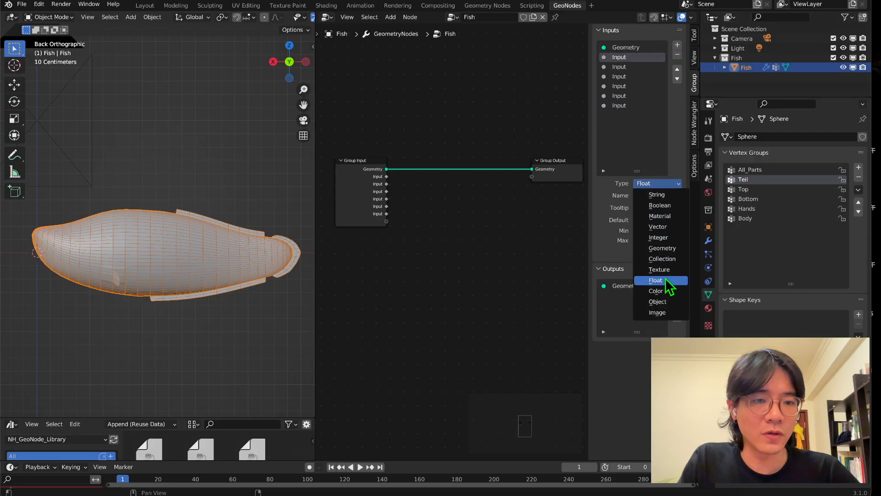
pyautogui.click(661, 205)
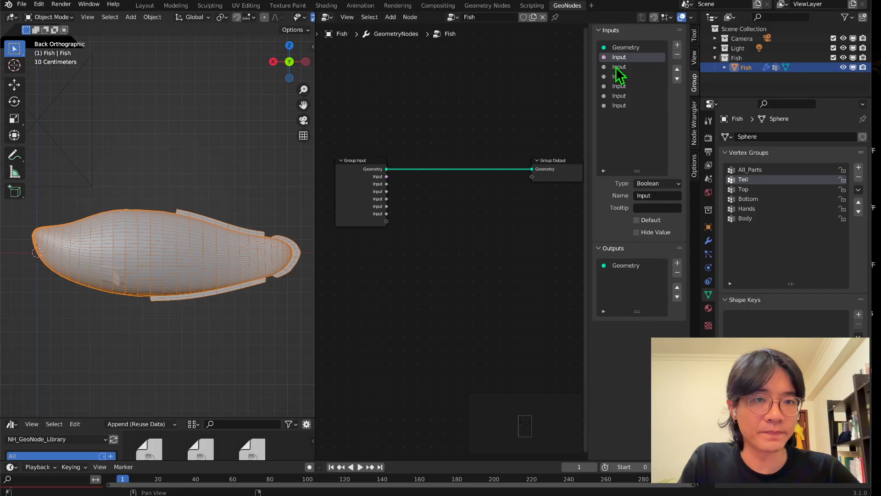
pyautogui.click(620, 66)
pyautogui.click(659, 184)
pyautogui.click(661, 205)
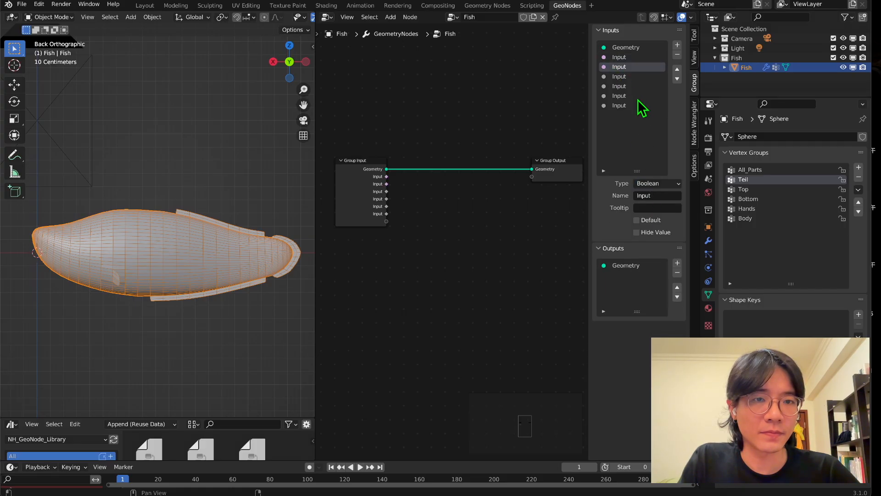
pyautogui.click(633, 76)
pyautogui.click(658, 184)
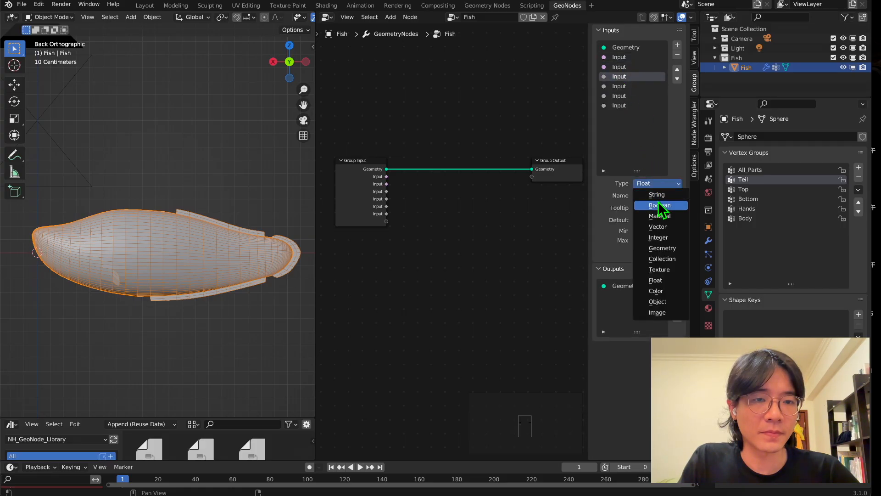
pyautogui.click(661, 205)
# - Set the remaining three Float group inputs to the Boolean type as well
pyautogui.click(633, 86)
pyautogui.click(656, 184)
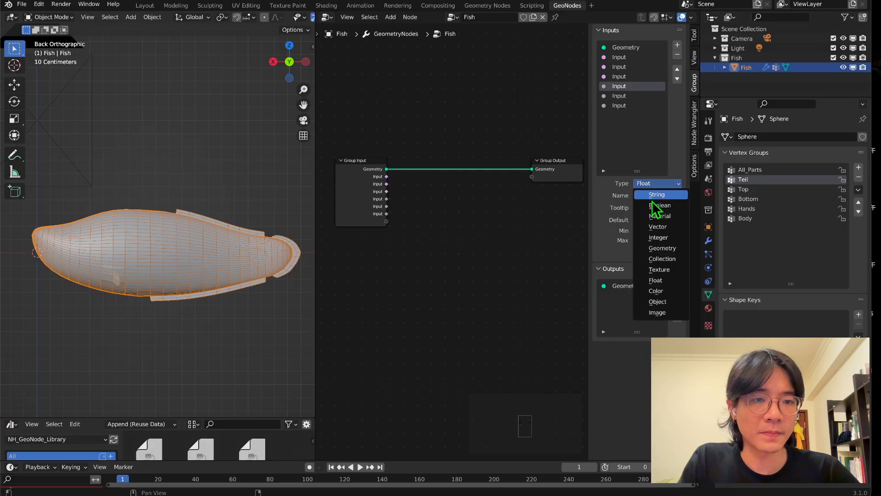
pyautogui.click(652, 200)
pyautogui.click(647, 184)
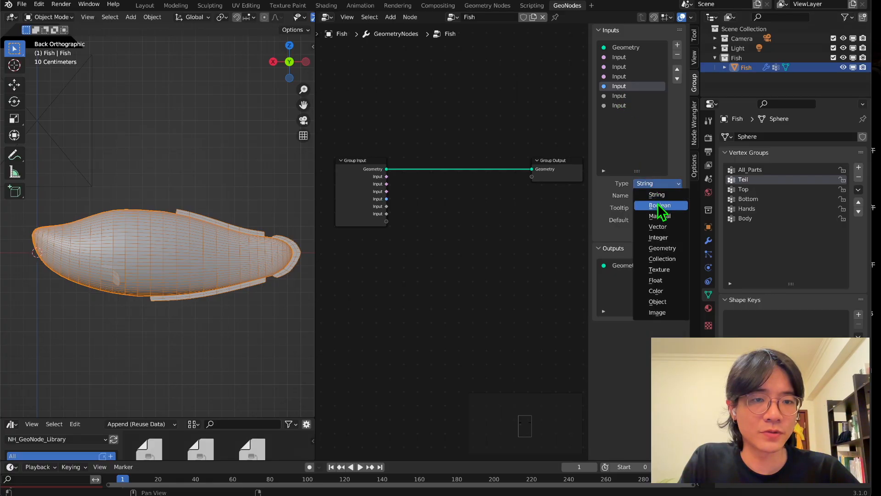
pyautogui.click(657, 203)
pyautogui.click(633, 95)
pyautogui.click(647, 184)
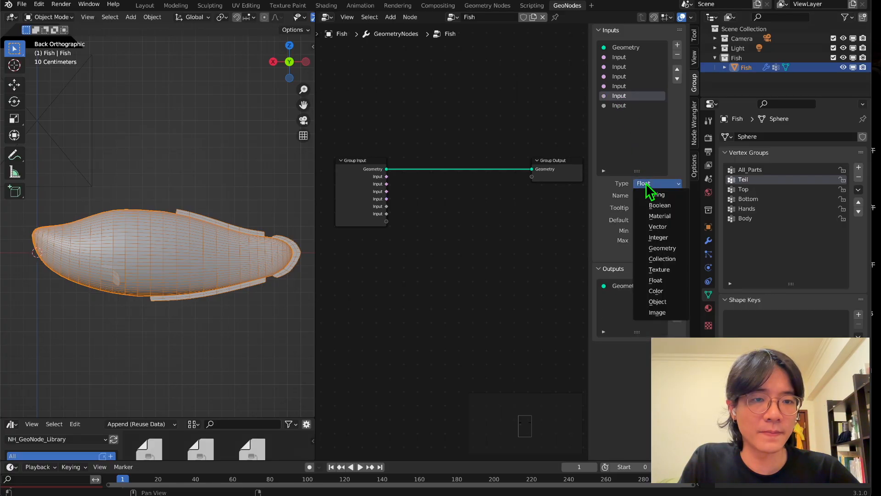
pyautogui.click(658, 204)
pyautogui.click(626, 107)
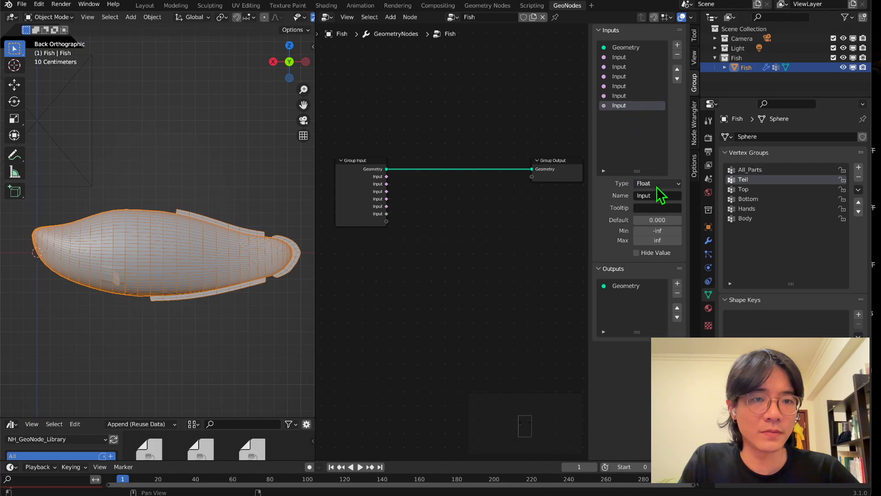
pyautogui.click(657, 183)
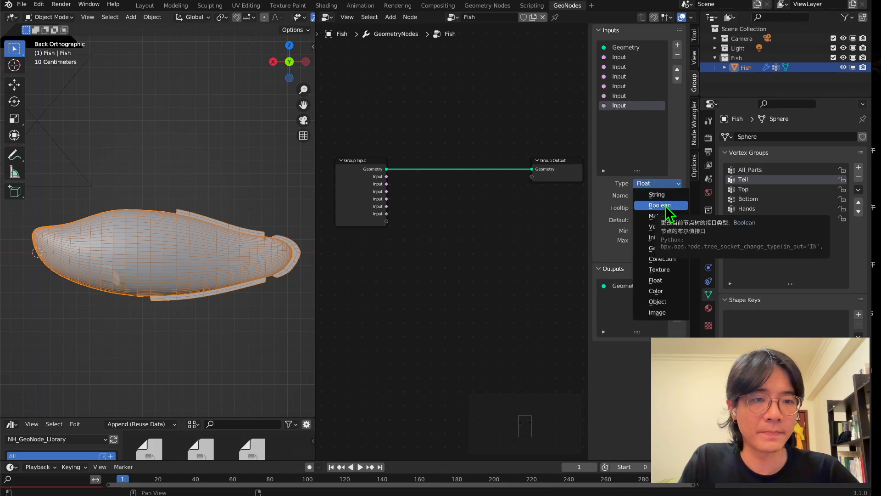
pyautogui.click(665, 206)
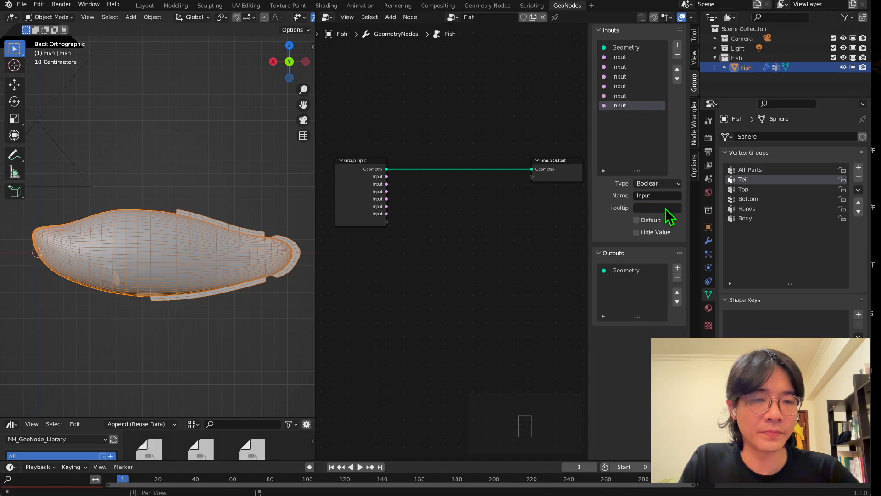
# - Copy the name of the All_Parts vertex group and use it to rename the last group input
pyautogui.doubleClick(756, 170)
pyautogui.hotkey('ctrl', 'c')
pyautogui.click(524, 71)
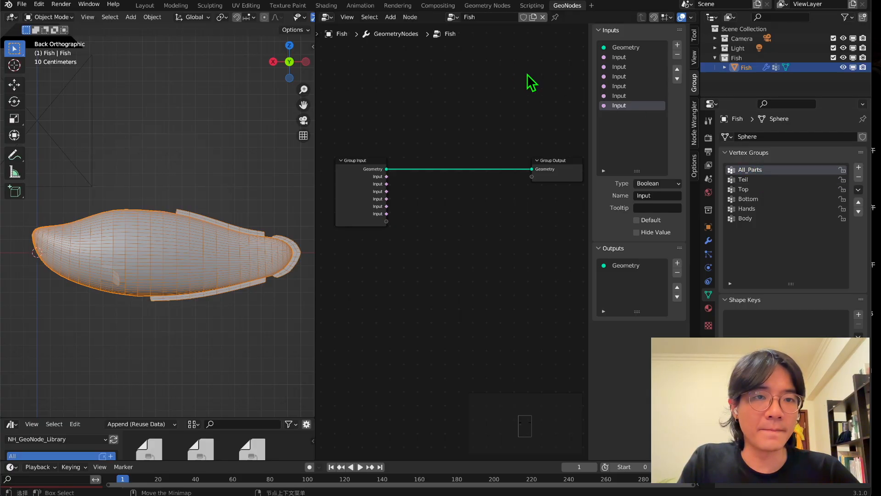
pyautogui.doubleClick(665, 194)
pyautogui.moveTo(665, 195); pyautogui.dragTo(600, 191)
pyautogui.hotkey('ctrl', 'v')
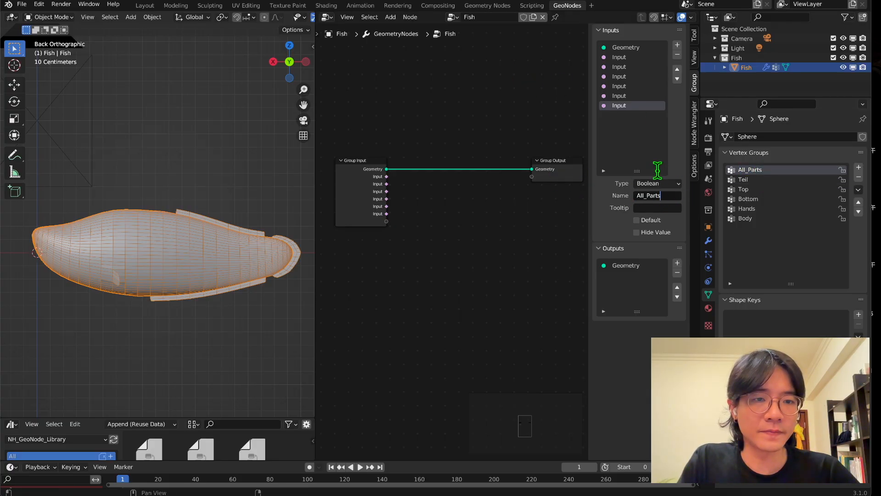
pyautogui.click(670, 110)
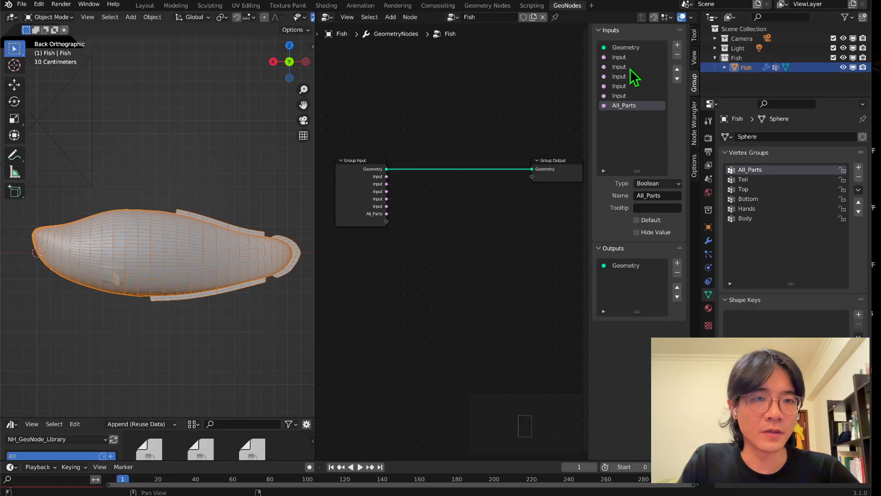
# - Name the six Boolean group inputs All_Parts, Teil, Top, Bottom, Hands and Body, in the same order as the vertex groups
pyautogui.click(615, 57)
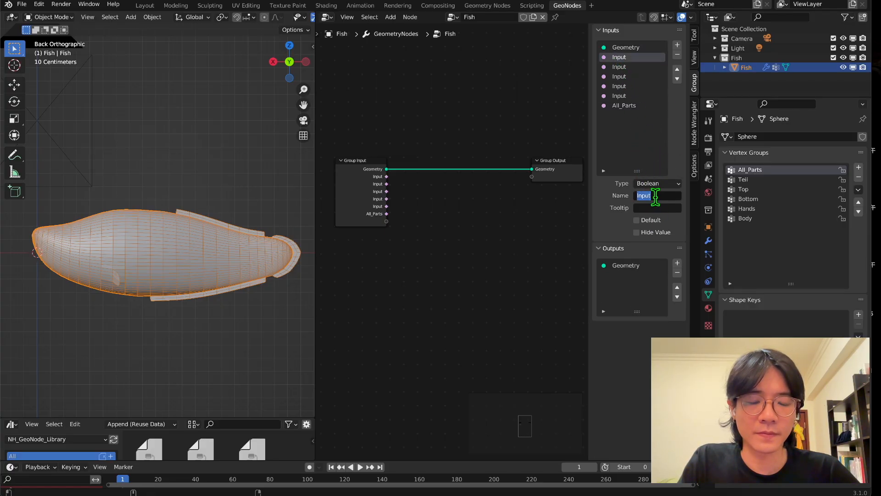
pyautogui.hotkey('ctrl', 'v')
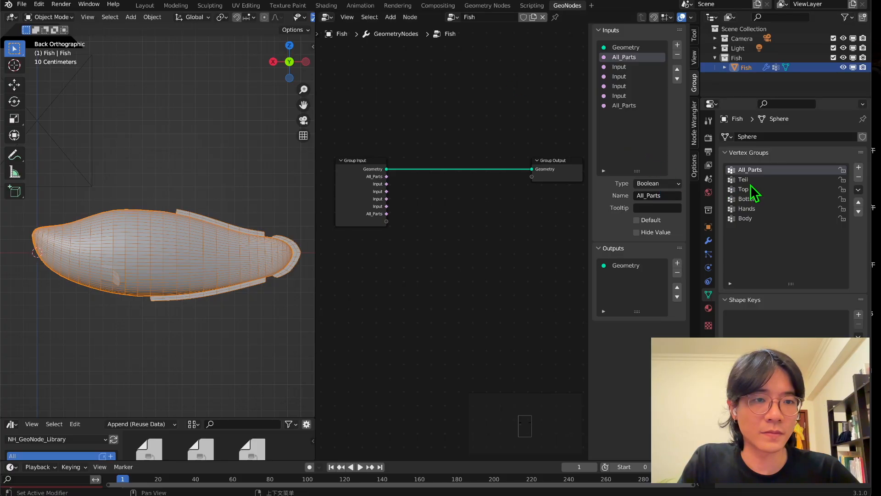
pyautogui.doubleClick(743, 179)
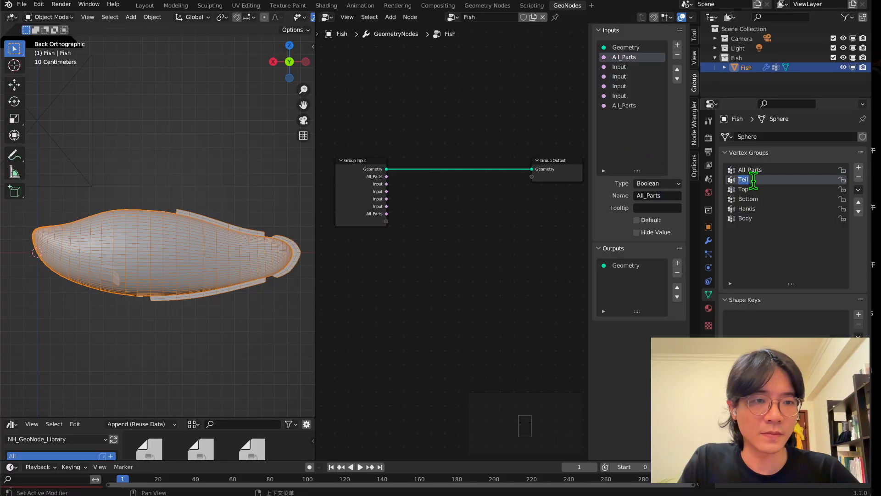
pyautogui.click(618, 67)
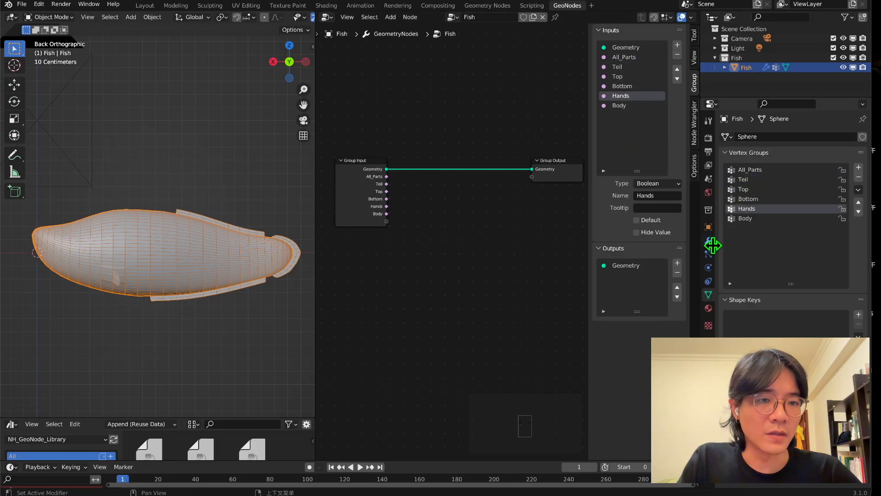
# - In the fish's Geometry Nodes modifier, link the All_Parts and Teil inputs to the attributes of the same names
pyautogui.click(709, 239)
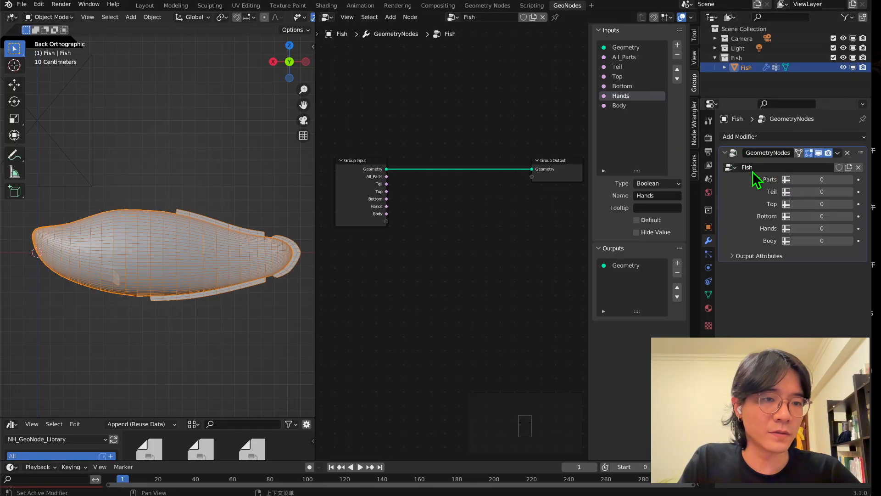
pyautogui.click(787, 179)
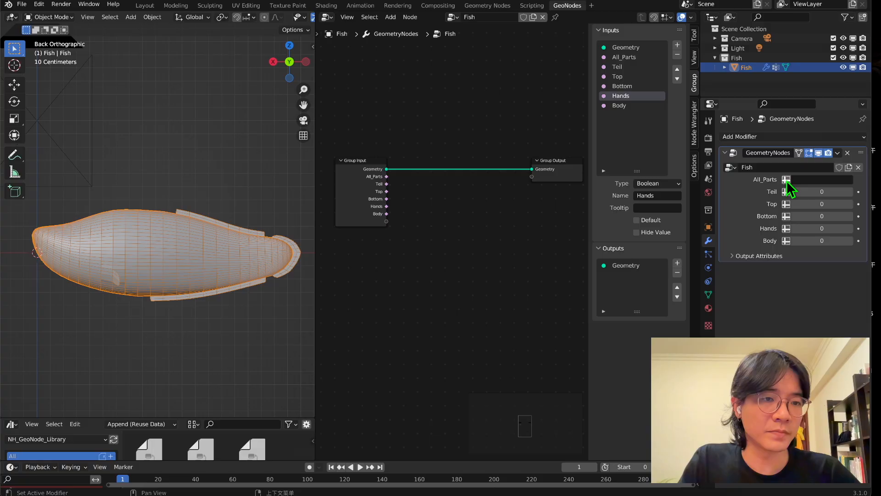
pyautogui.click(802, 180)
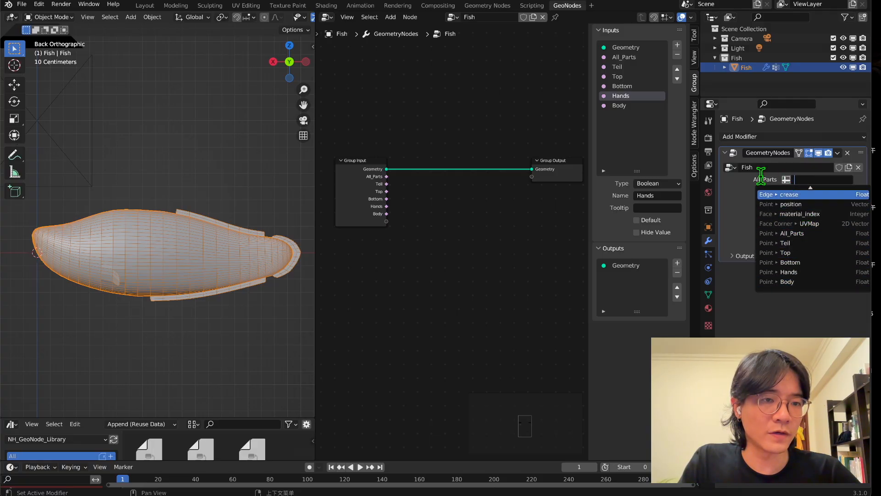
pyautogui.click(806, 233)
pyautogui.click(787, 192)
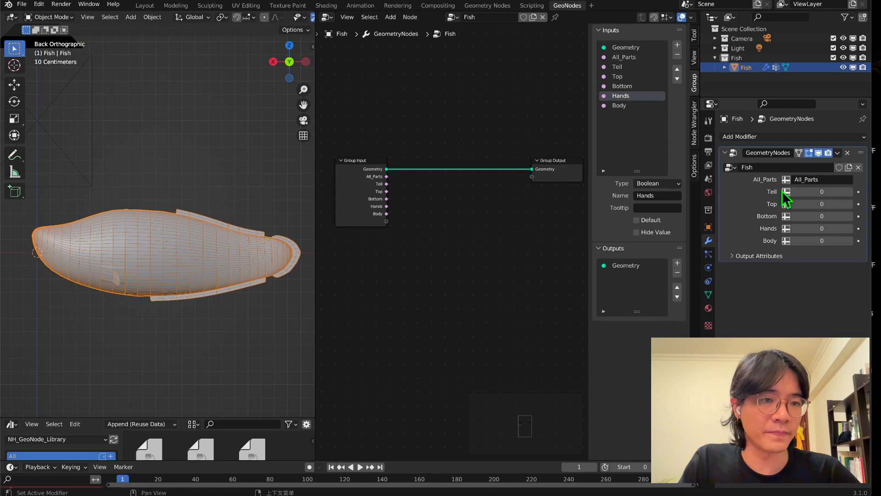
pyautogui.click(815, 192)
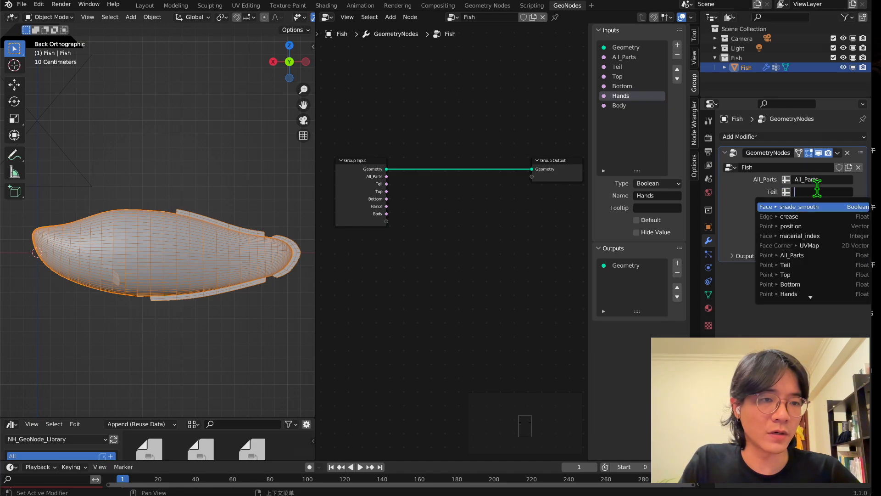
pyautogui.click(810, 265)
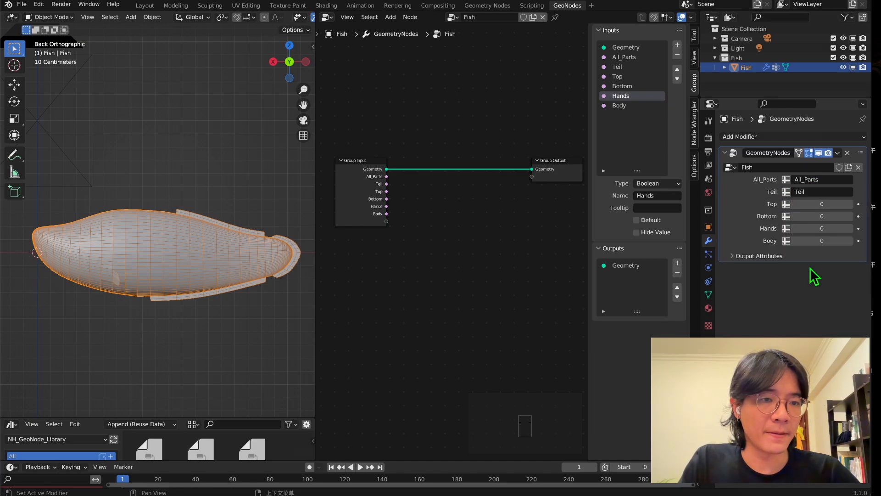
# - In the Geometry Nodes modifier, link the Top and Bottom inputs to the attributes of the same names
pyautogui.click(787, 204)
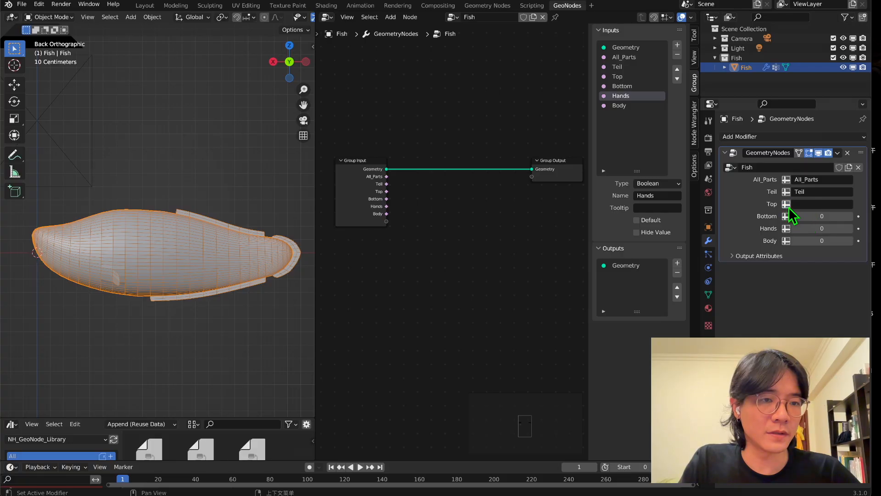
pyautogui.click(804, 204)
pyautogui.click(807, 285)
pyautogui.click(787, 217)
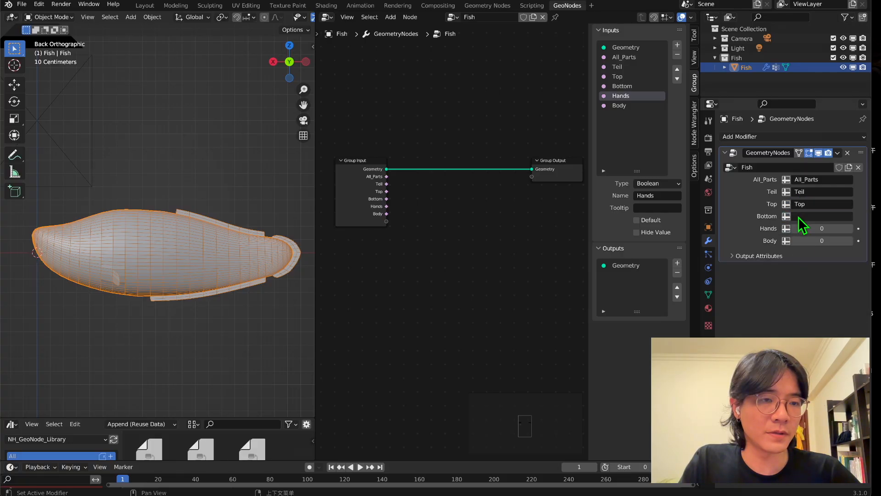
pyautogui.click(801, 216)
pyautogui.click(806, 309)
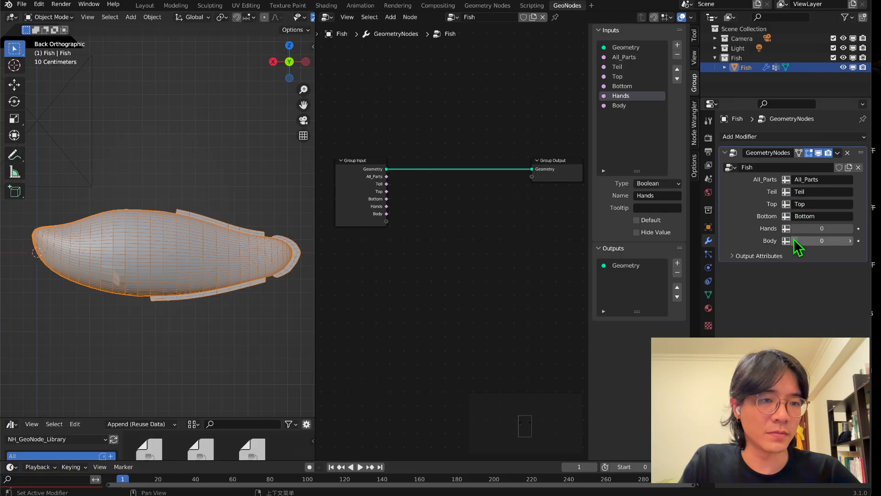
# - Link the modifier's Hands and Body inputs to the Hands and Body attributes
pyautogui.click(786, 229)
pyautogui.click(803, 228)
pyautogui.click(808, 331)
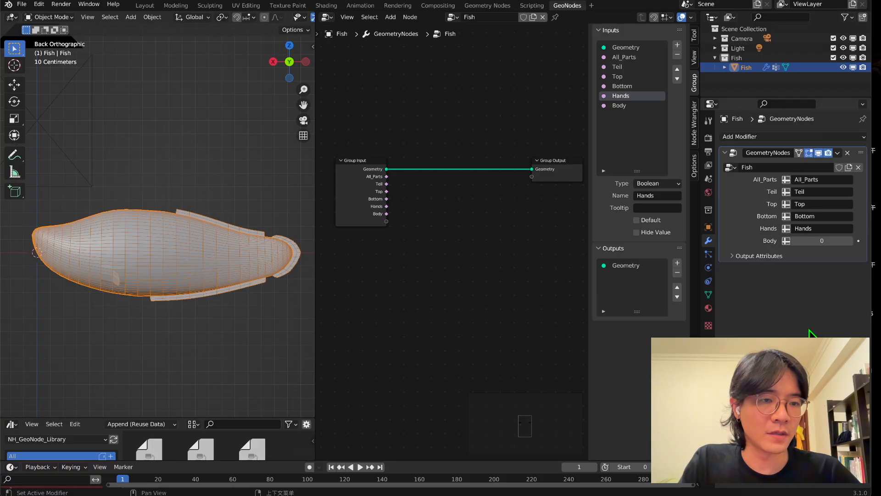
pyautogui.click(786, 240)
pyautogui.click(799, 240)
pyautogui.scroll(-2, 808, 312)
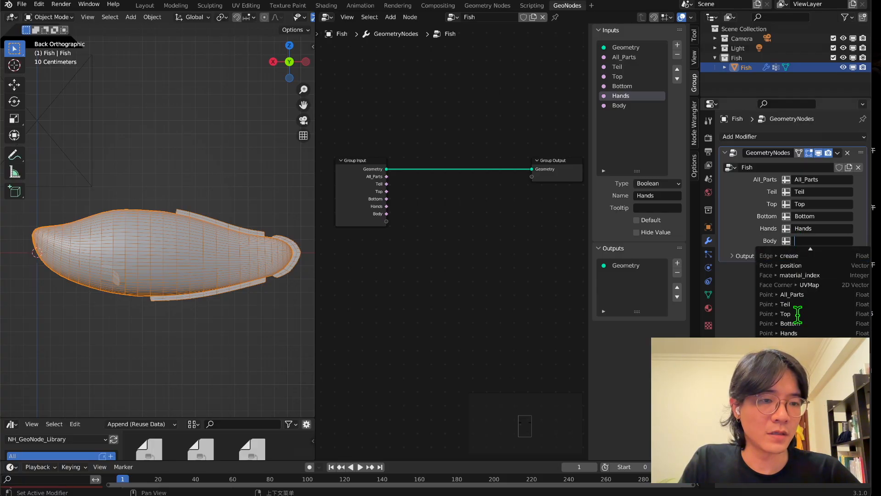
pyautogui.click(808, 332)
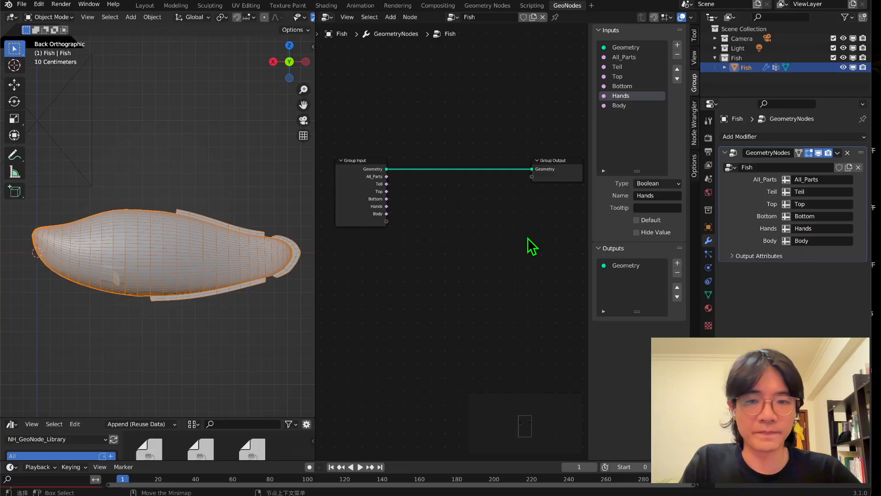
# - Save the file and make room in the node editor by hiding its sidebar and spacing out the Group Input and Group Output nodes
pyautogui.scroll(-1, 526, 238)
pyautogui.hotkey('ctrl', 's')
pyautogui.moveTo(363, 138); pyautogui.dragTo(541, 293)
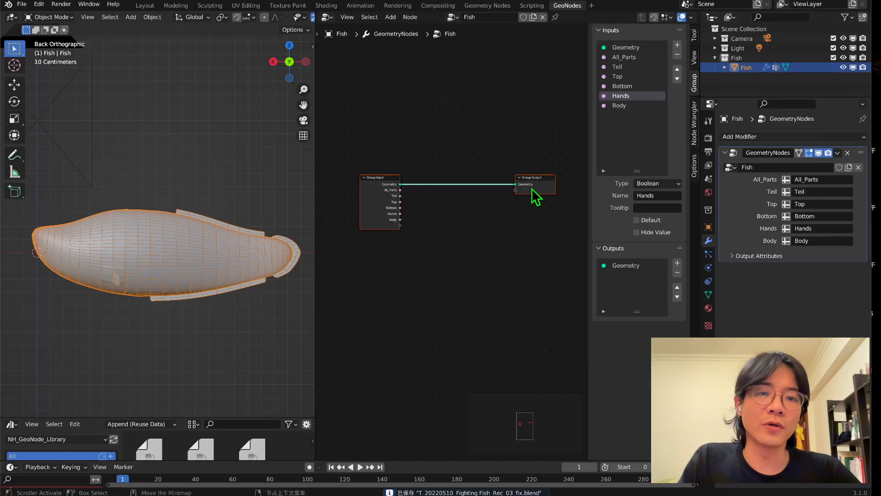
pyautogui.moveTo(532, 188); pyautogui.dragTo(522, 143)
pyautogui.press('n')
pyautogui.moveTo(388, 149); pyautogui.dragTo(397, 156, button='middle')
pyautogui.press('Home')
# - Insert a Separate Geometry node between Group Input and Group Output, set it to Face, and use Body as its Selection
pyautogui.hotkey('shift', 'a')
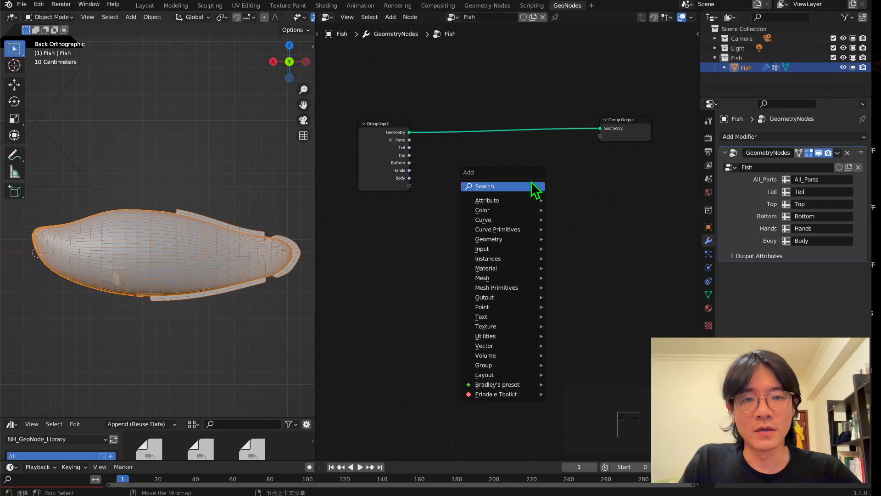
pyautogui.click(534, 188)
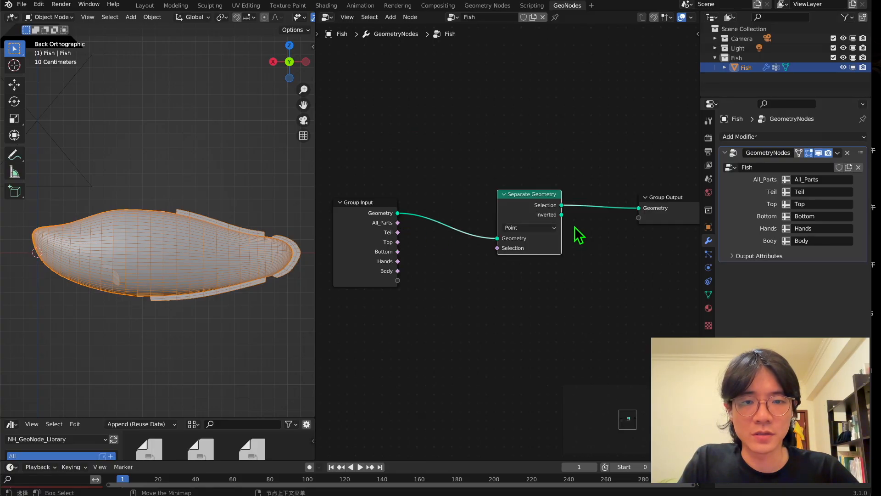
pyautogui.click(530, 228)
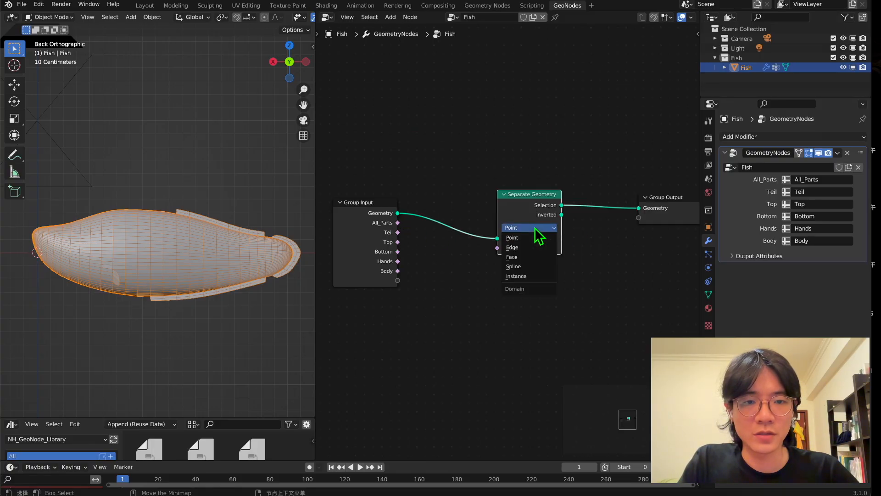
pyautogui.click(527, 257)
pyautogui.press('g')
pyautogui.click(515, 193)
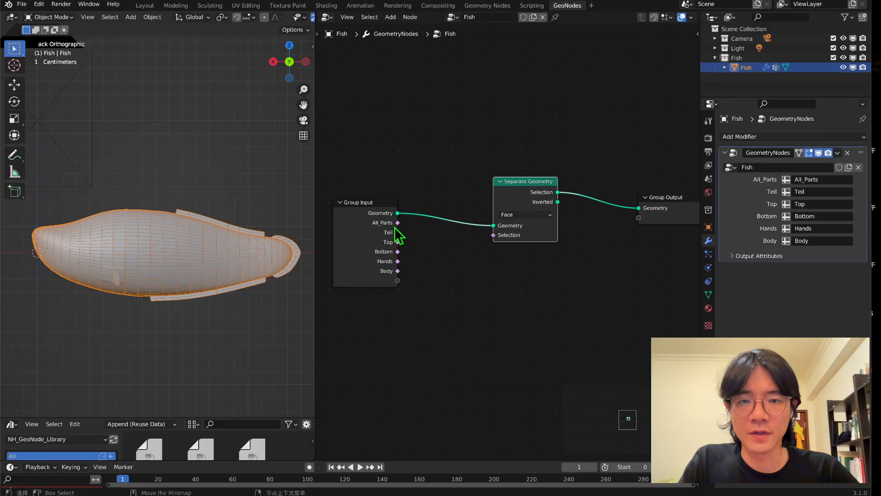
pyautogui.moveTo(397, 270); pyautogui.dragTo(493, 234)
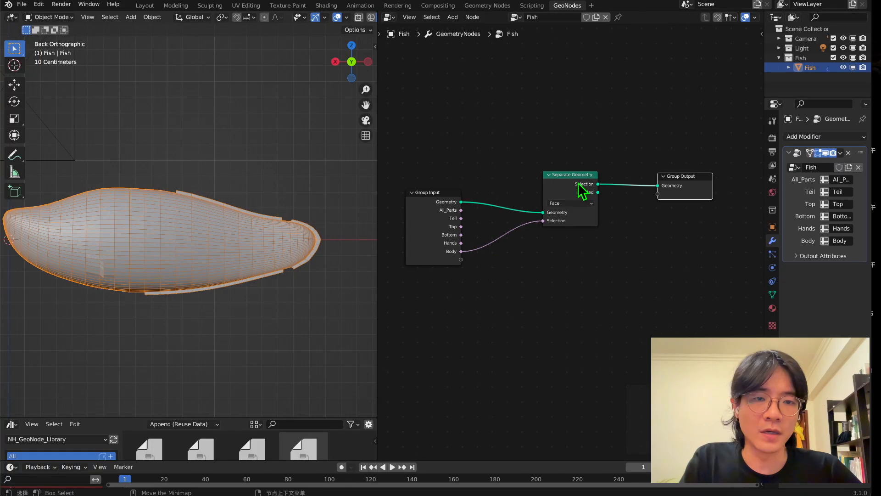
# - Preview the Separate Geometry node's Inverted output on the fish, and reconnect its Selection output to the Group Output
pyautogui.scroll(2, 582, 189)
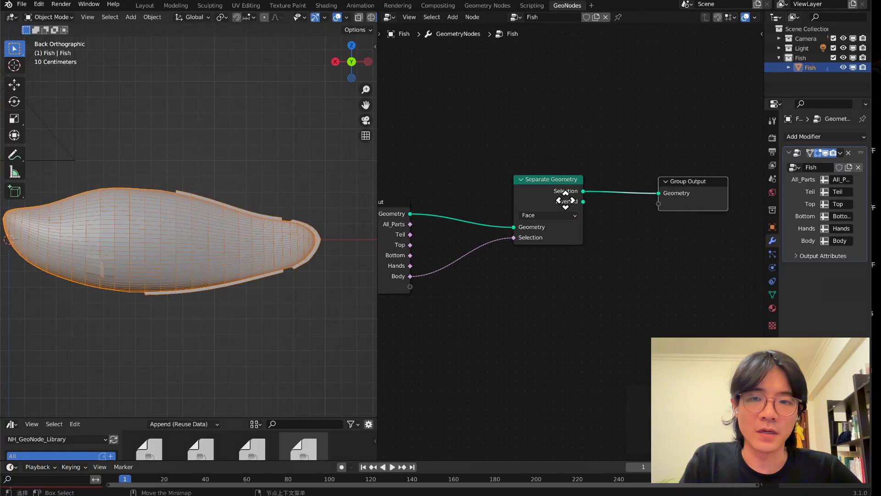
pyautogui.keyDown('ctrl'); pyautogui.keyDown('shift'); pyautogui.click(546, 204); pyautogui.keyUp('shift'); pyautogui.keyUp('ctrl')
pyautogui.keyDown('ctrl'); pyautogui.keyDown('shift'); pyautogui.click(546, 205); pyautogui.keyUp('shift'); pyautogui.keyUp('ctrl')
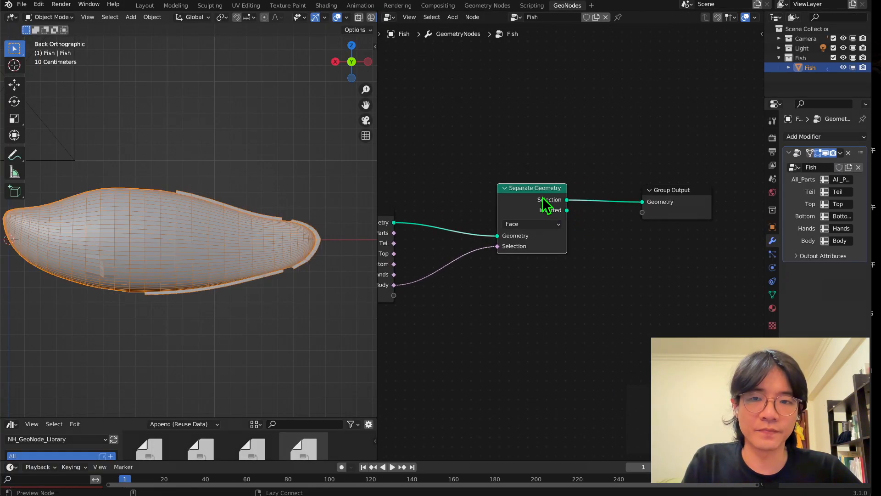
pyautogui.keyDown('ctrl'); pyautogui.keyDown('shift'); pyautogui.click(542, 202); pyautogui.keyUp('shift'); pyautogui.keyUp('ctrl')
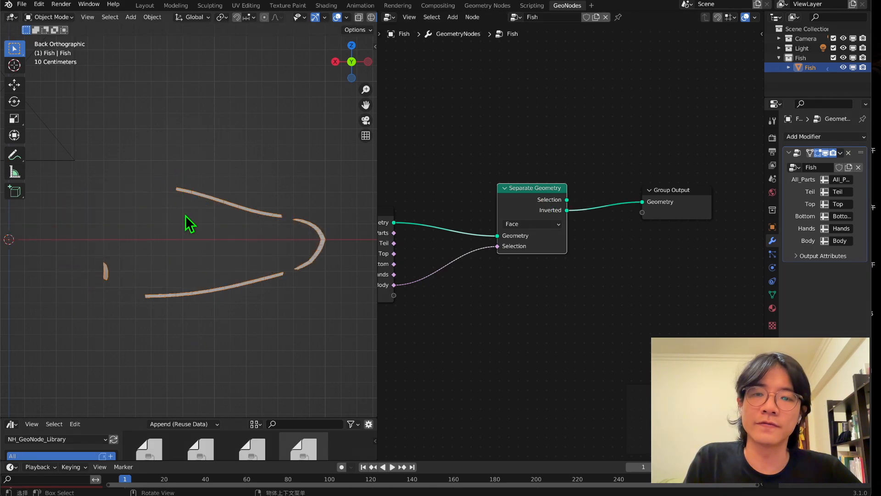
pyautogui.moveTo(183, 165); pyautogui.dragTo(177, 193, button='middle')
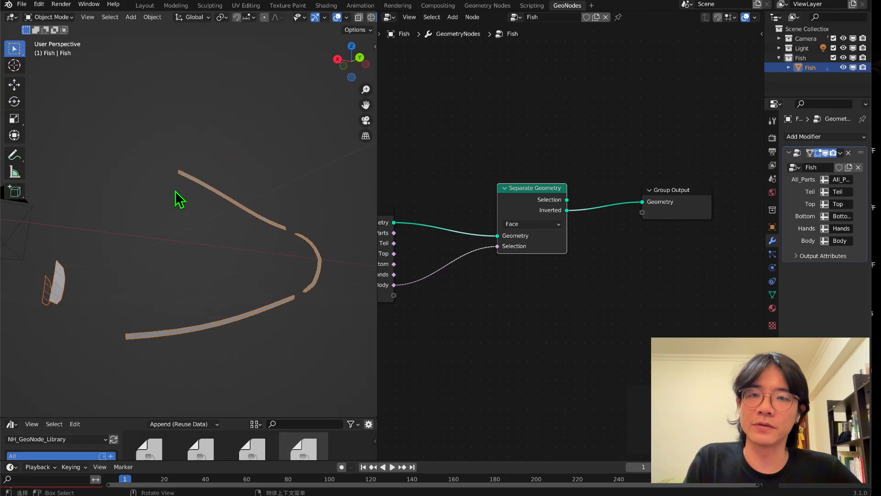
pyautogui.click(360, 58)
pyautogui.moveTo(567, 199); pyautogui.dragTo(642, 201)
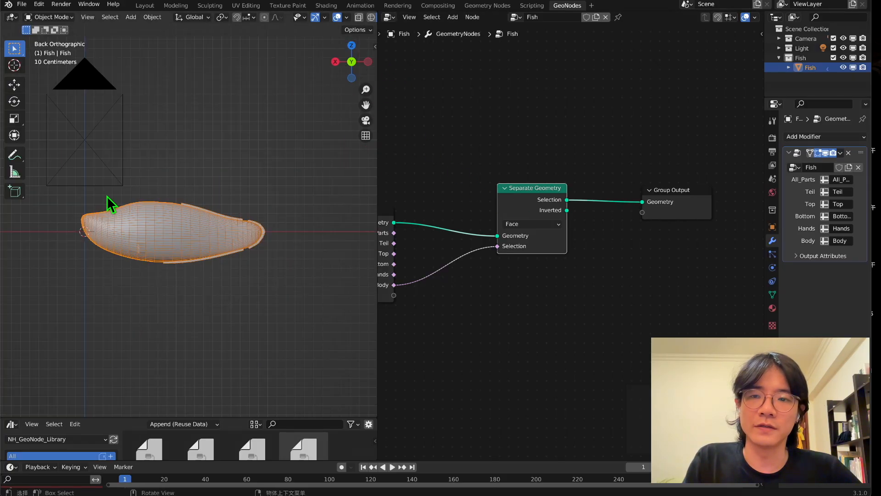
# - Insert a Set Position node between Separate Geometry and Group Output and place it below the other nodes
pyautogui.scroll(4, 156, 228)
pyautogui.scroll(2, 62, 177)
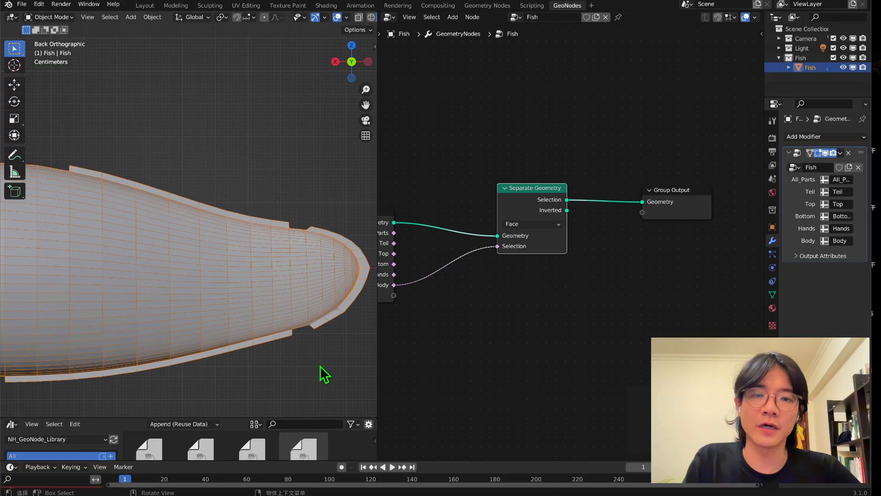
pyautogui.scroll(-2, 329, 330)
pyautogui.scroll(-2, 564, 232)
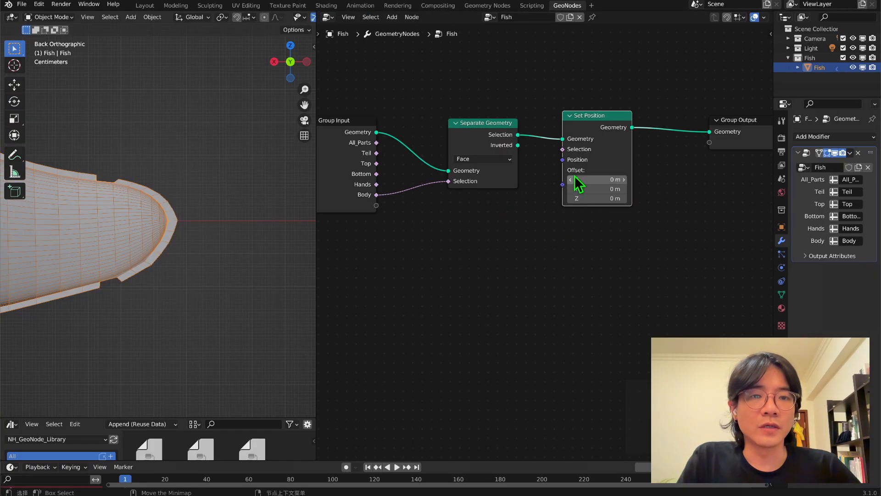
pyautogui.moveTo(610, 164); pyautogui.dragTo(623, 298)
pyautogui.moveTo(668, 307); pyautogui.dragTo(654, 223, button='middle')
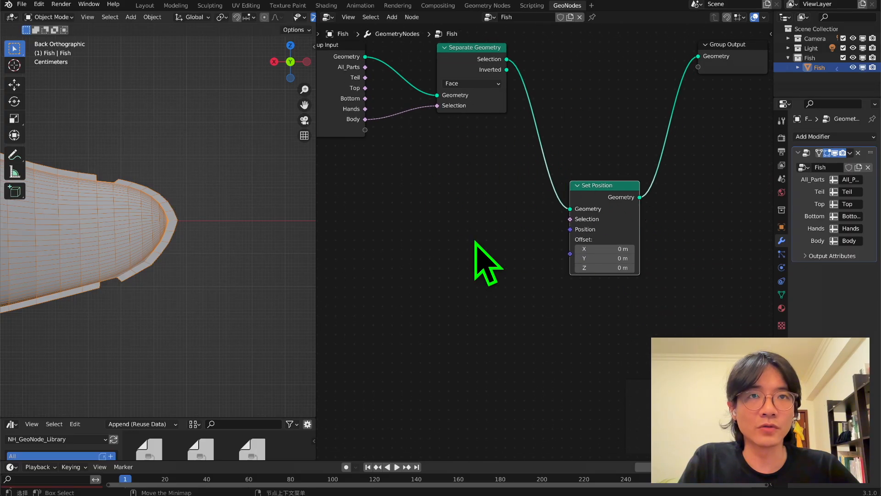
# - Add a Vector Math node and a Position node, and set the Vector Math operation to Multiply Add
pyautogui.hotkey('shift', 'a')
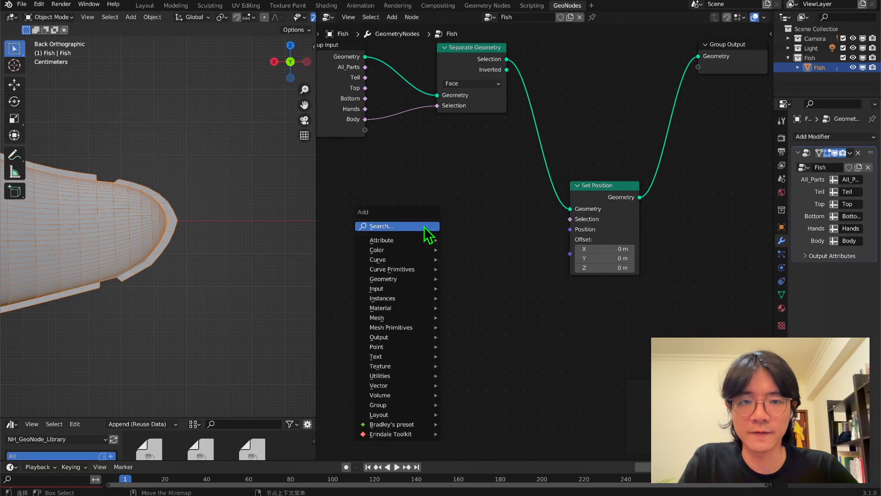
pyautogui.click(423, 226)
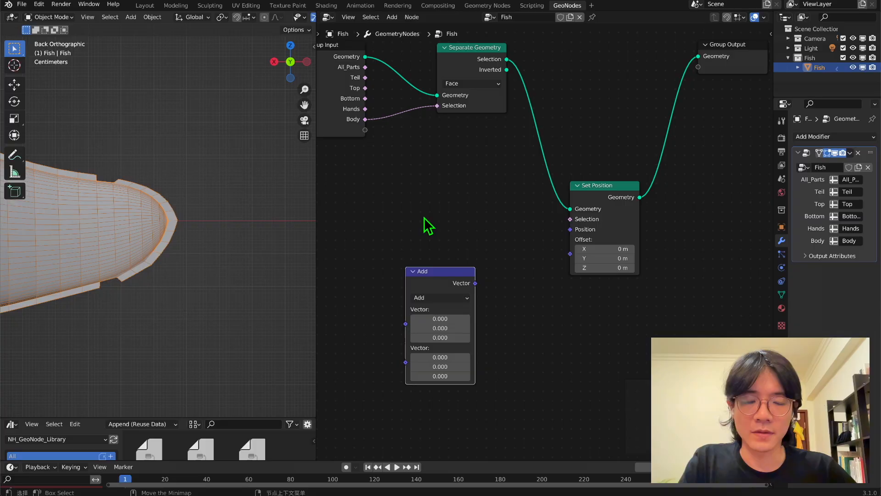
pyautogui.hotkey('shift', 'a')
pyautogui.click(423, 220)
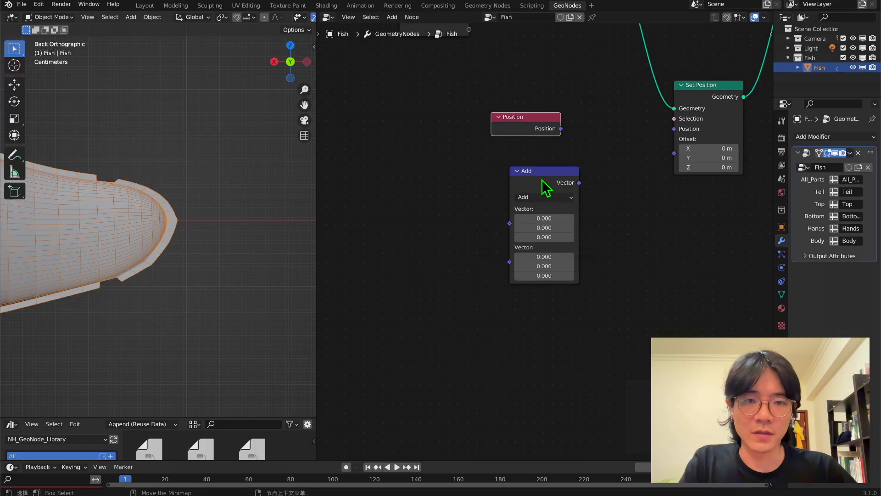
pyautogui.click(541, 197)
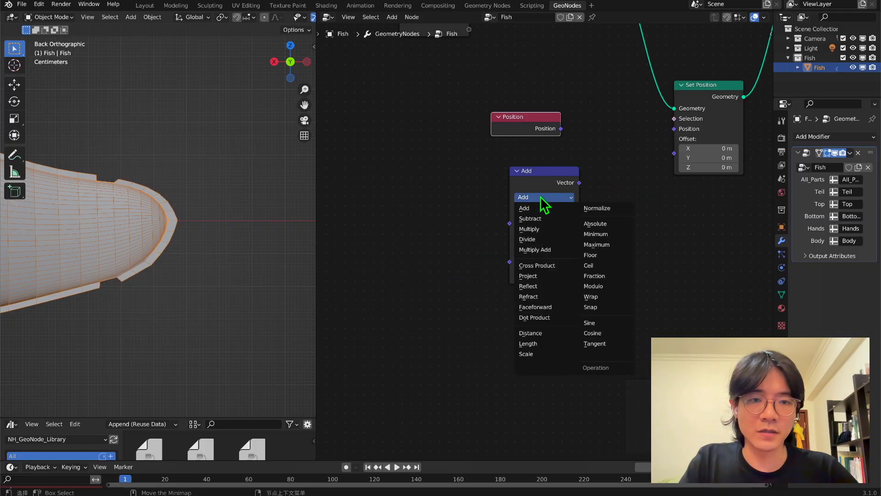
pyautogui.click(547, 255)
# - Connect Position to the Vector input of Multiply Add and its result to the Set Position Offset, arranging the nodes in a row
pyautogui.moveTo(513, 125); pyautogui.dragTo(395, 148)
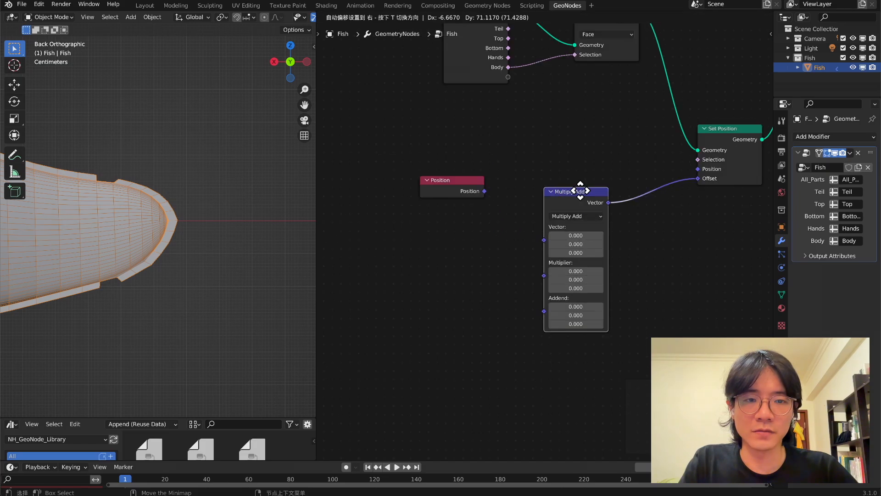
pyautogui.moveTo(581, 191); pyautogui.dragTo(583, 179)
pyautogui.moveTo(662, 192); pyautogui.dragTo(614, 208, button='middle')
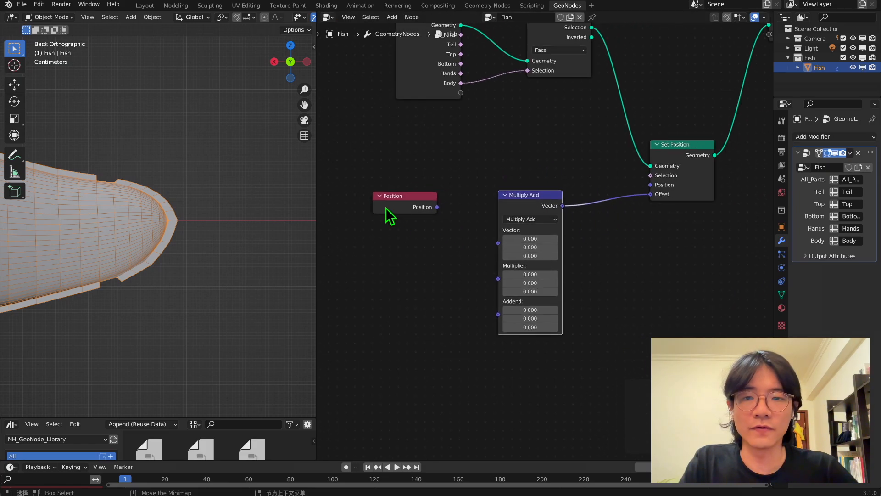
pyautogui.moveTo(437, 207); pyautogui.dragTo(498, 244)
pyautogui.scroll(1, 517, 218)
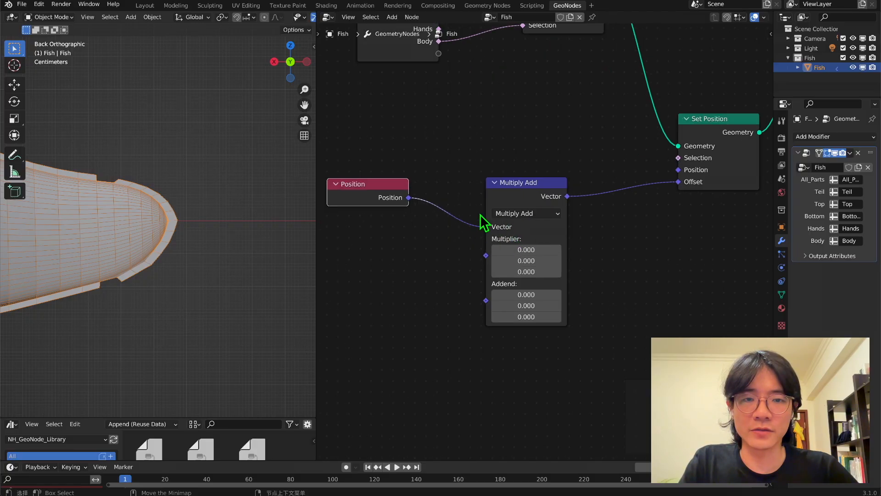
pyautogui.click(528, 175)
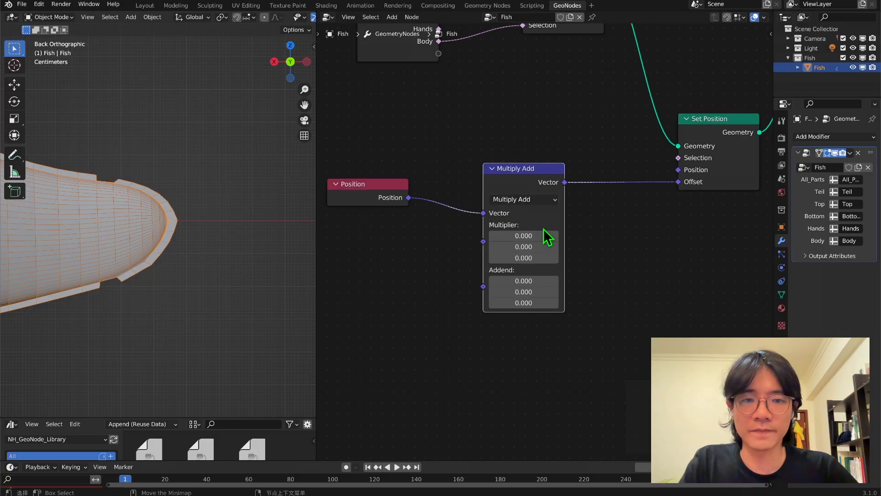
# - Feed the Inverted output of Separate Geometry into the Set Position node's Geometry input instead of the Selection output
pyautogui.scroll(-2, 564, 174)
pyautogui.moveTo(458, 292); pyautogui.dragTo(478, 292)
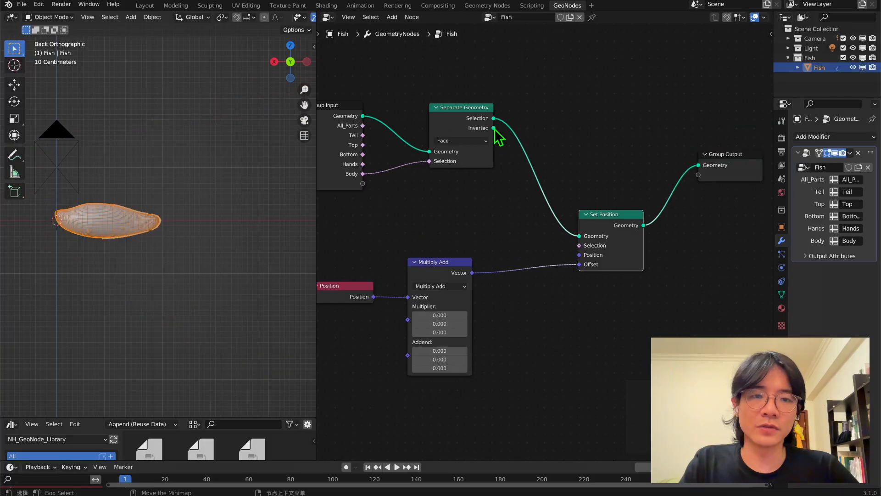
pyautogui.moveTo(494, 129); pyautogui.dragTo(580, 236)
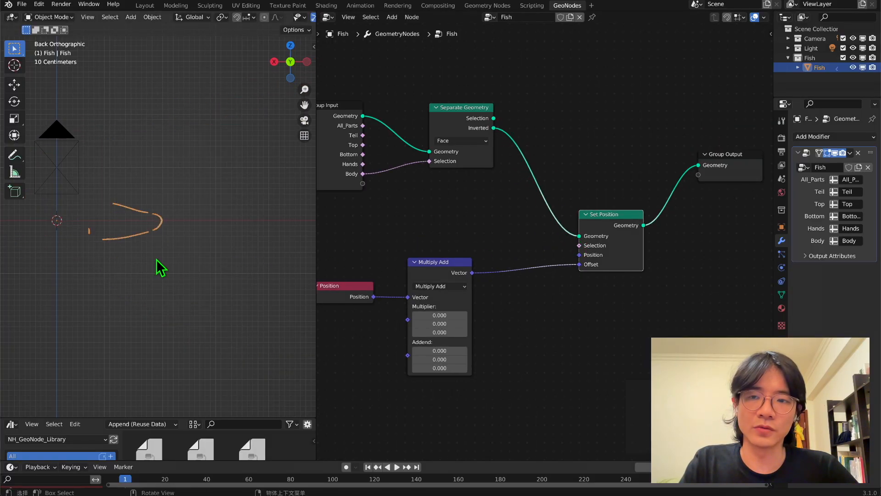
pyautogui.scroll(5, 138, 215)
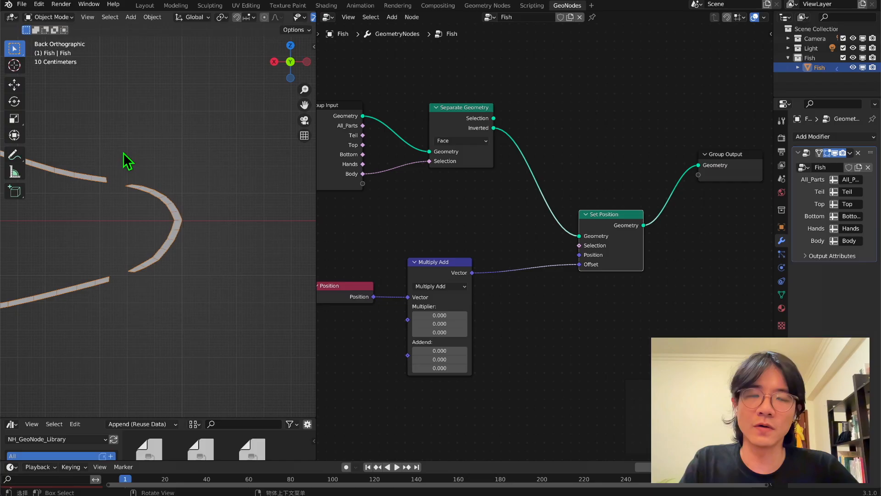
# - Insert a Join Geometry node before Group Output and connect the Separate Geometry Selection output to it as well
pyautogui.scroll(-2, 539, 108)
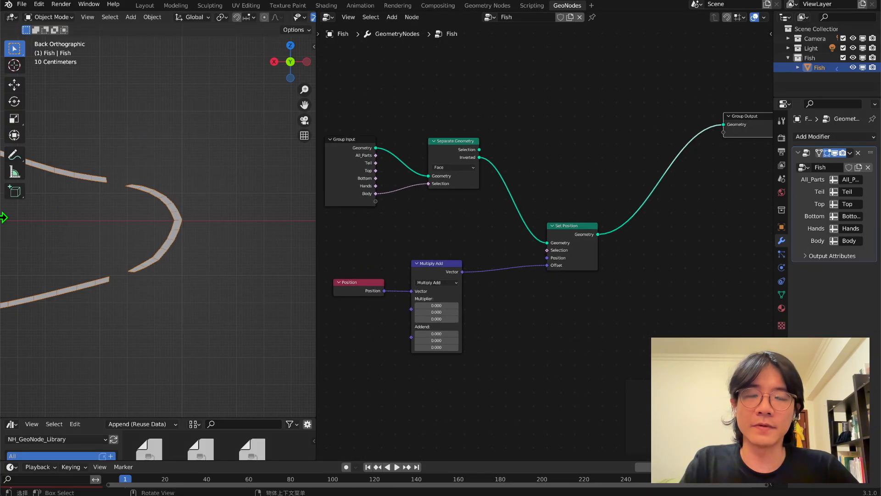
pyautogui.hotkey('shift', 'a')
pyautogui.click(594, 103)
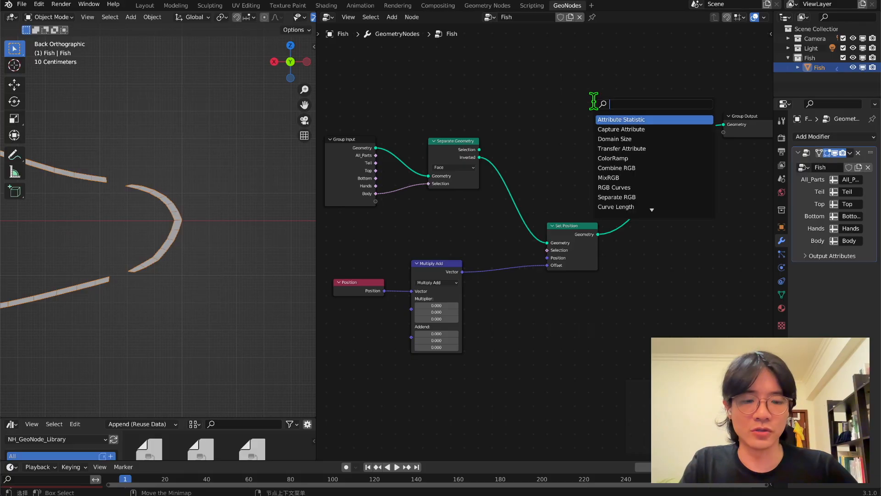
pyautogui.write('jo')
pyautogui.click(620, 129)
pyautogui.click(645, 145)
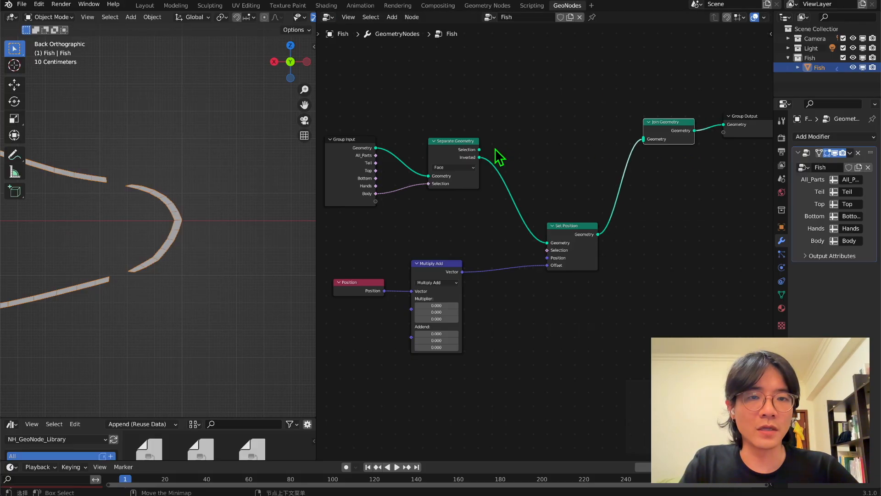
pyautogui.moveTo(479, 150); pyautogui.dragTo(649, 143)
pyautogui.moveTo(649, 144); pyautogui.dragTo(488, 118, button='middle')
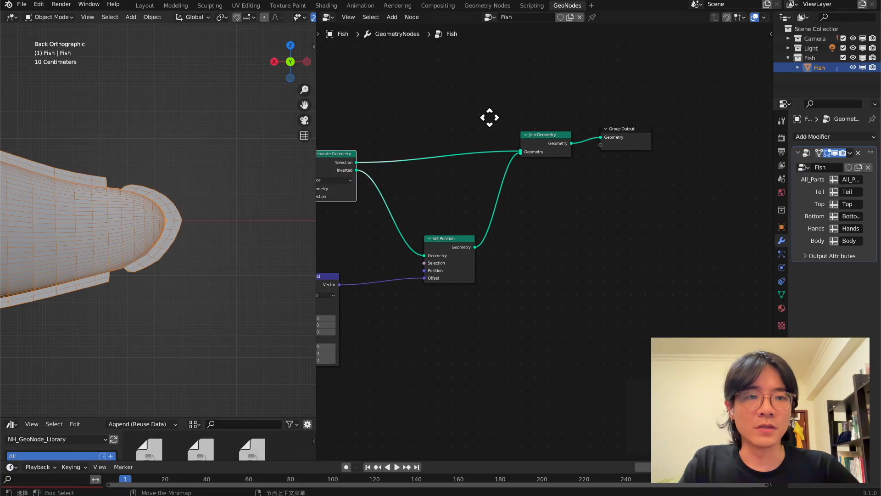
# - Connect the Group Input's Teil output to the Set Position Selection and set all three Multiply Add Multiplier values to 0.2
pyautogui.moveTo(546, 144); pyautogui.dragTo(667, 159)
pyautogui.moveTo(667, 159); pyautogui.dragTo(854, 139, button='middle')
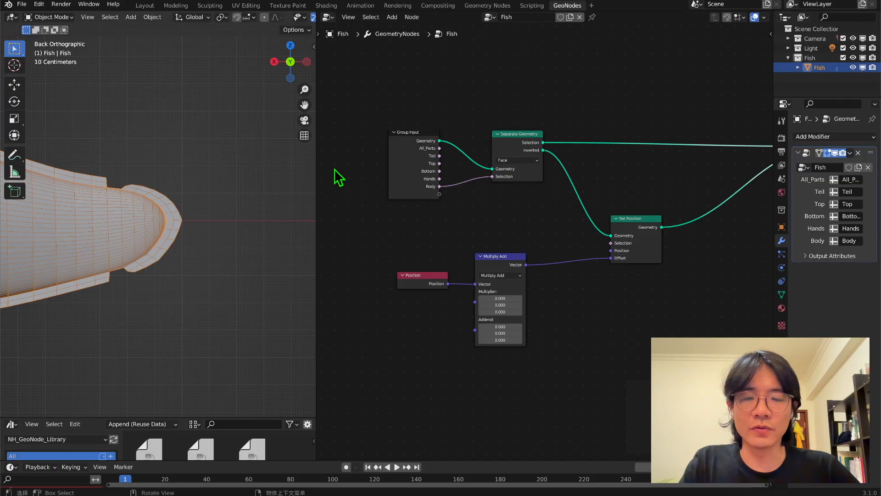
pyautogui.moveTo(440, 155); pyautogui.dragTo(662, 237)
pyautogui.moveTo(495, 299)
pyautogui.mouseDown()
pyautogui.moveTo(503, 312)
pyautogui.moveTo(491, 312)
pyautogui.mouseUp()
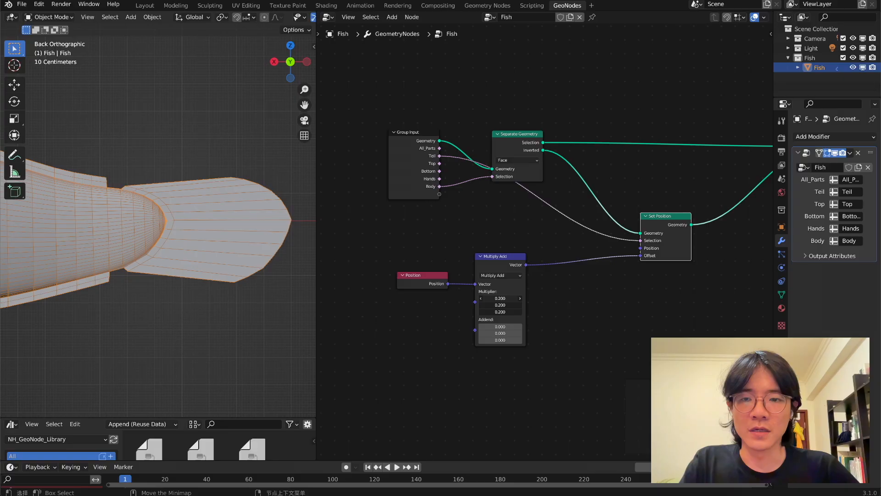
# - Tune the tail's Multiply Add Multiplier, setting Y to -0.1 and Z to 1.6
pyautogui.scroll(-3, 186, 237)
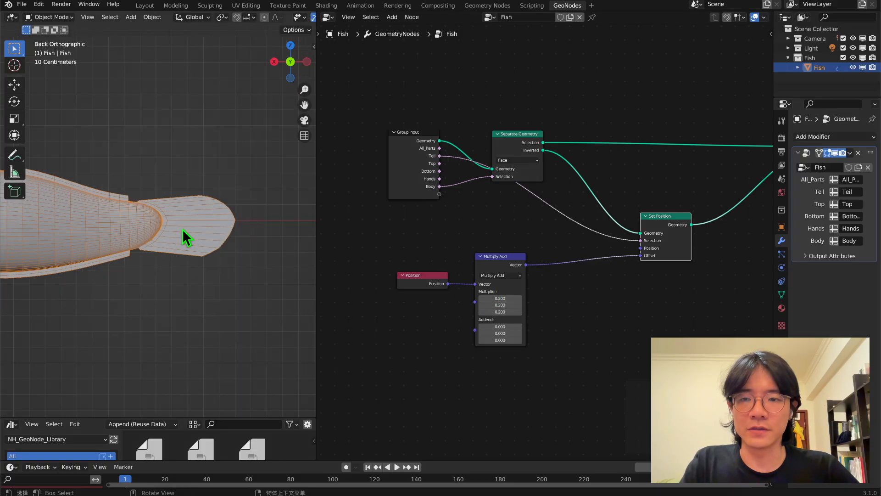
pyautogui.scroll(2, 537, 303)
pyautogui.moveTo(238, 257); pyautogui.dragTo(275, 236, button='middle')
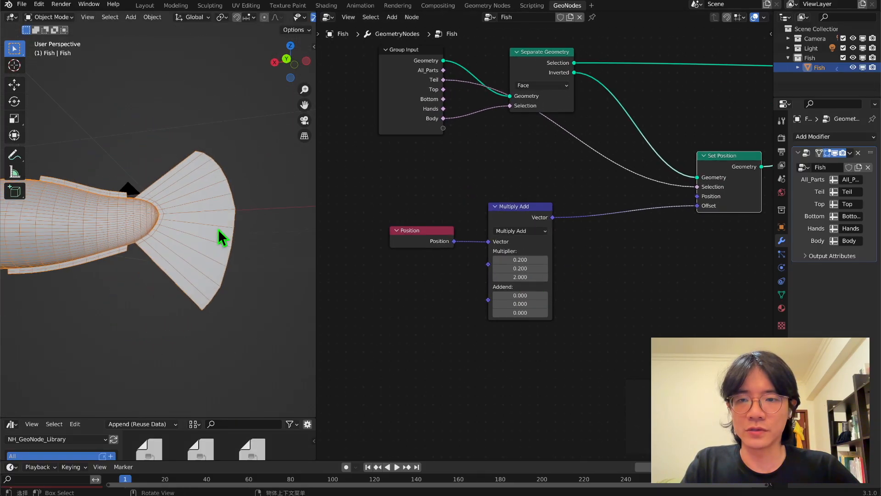
pyautogui.moveTo(517, 260); pyautogui.dragTo(508, 260)
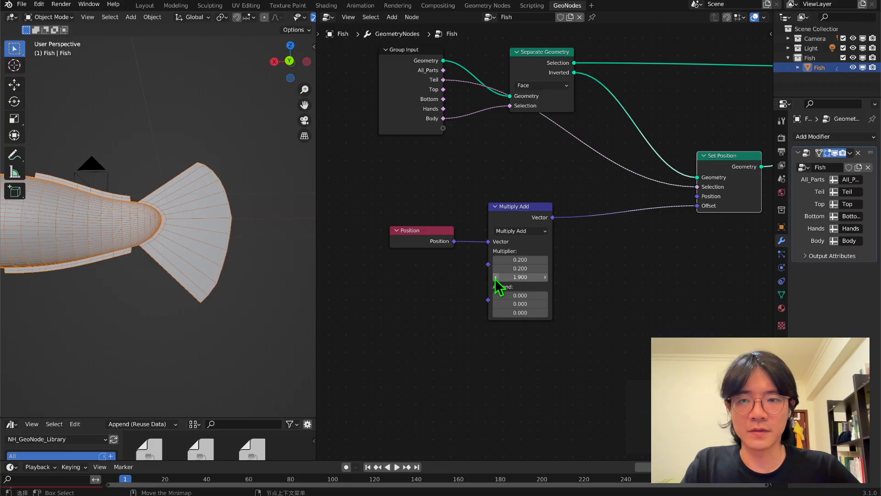
pyautogui.click(496, 279)
pyautogui.click(495, 279)
pyautogui.click(495, 269)
pyautogui.click(496, 269)
pyautogui.click(495, 268)
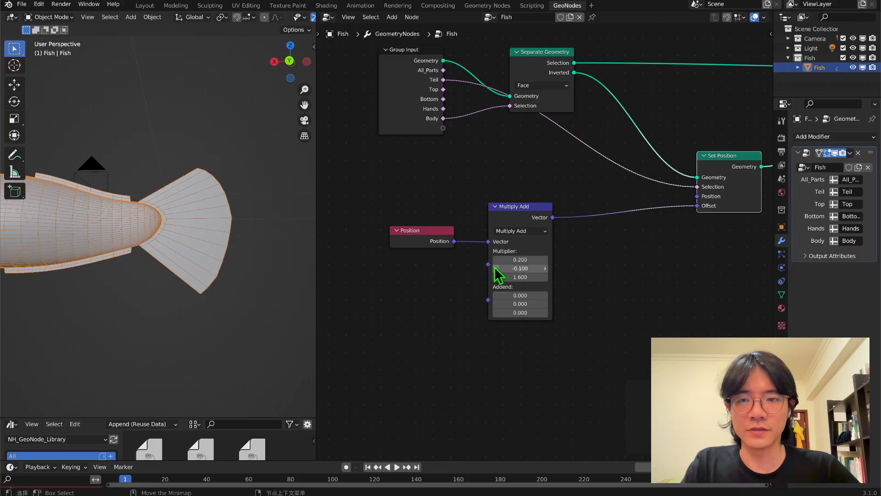
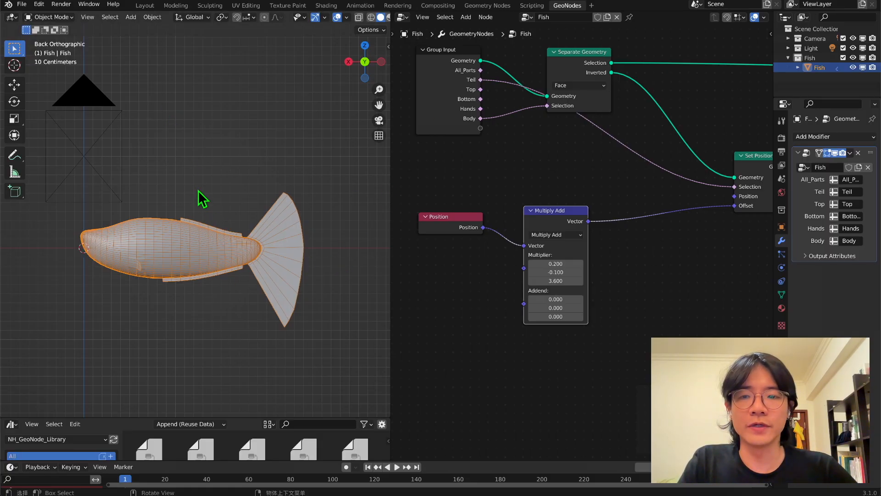
# - Set the Z value of the Multiply Add Addend to 0.3, checking the tail fin from the back view
pyautogui.scroll(1, 527, 198)
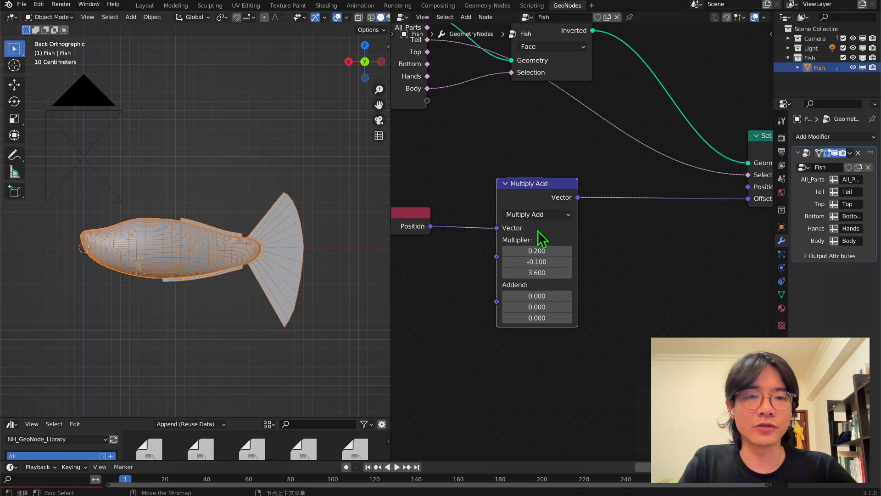
pyautogui.moveTo(537, 318)
pyautogui.mouseDown()
pyautogui.moveTo(546, 317)
pyautogui.moveTo(521, 302)
pyautogui.moveTo(540, 302)
pyautogui.mouseUp()
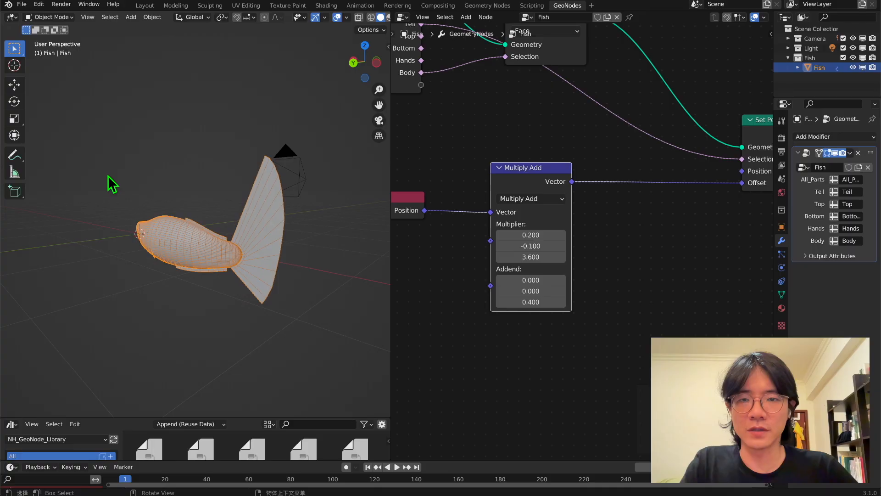
pyautogui.click(353, 63)
pyautogui.scroll(5, 340, 211)
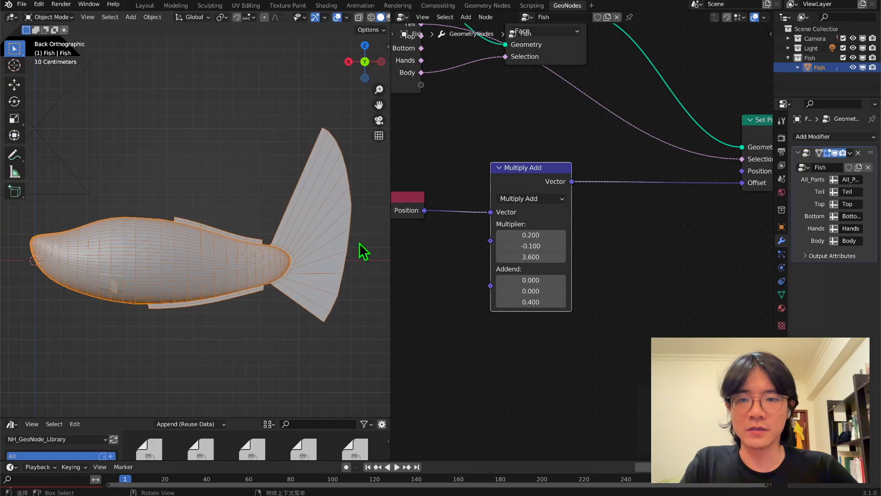
pyautogui.click(498, 302)
pyautogui.scroll(-3, 335, 260)
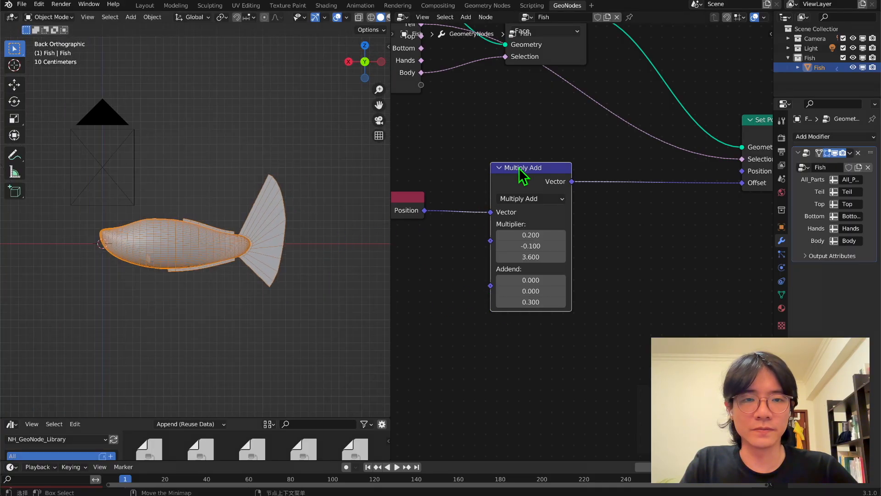
# - Duplicate the Multiply Add node, insert the copy before the Set Position Offset, and change its operation to Scale
pyautogui.scroll(-2, 520, 169)
pyautogui.hotkey('shift', 'd')
pyautogui.click(610, 240)
pyautogui.scroll(2, 610, 240)
pyautogui.click(626, 261)
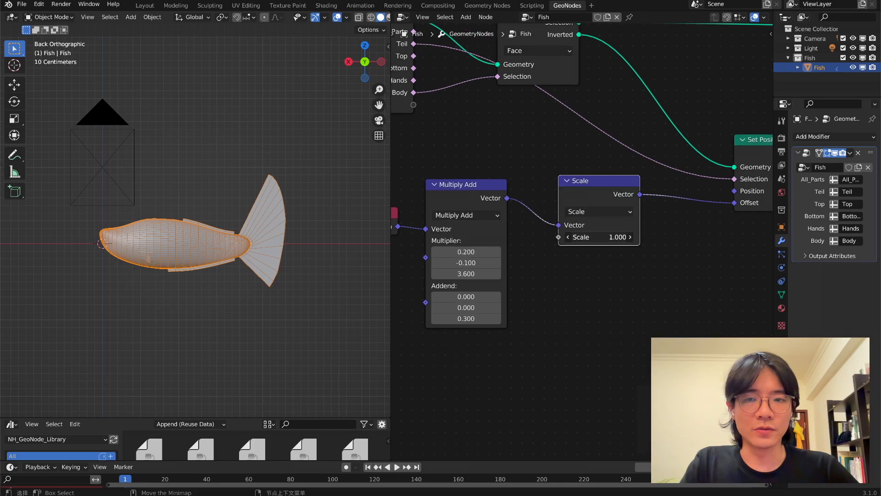
pyautogui.moveTo(593, 237)
pyautogui.mouseDown()
pyautogui.moveTo(610, 237)
pyautogui.moveTo(591, 237)
pyautogui.mouseUp()
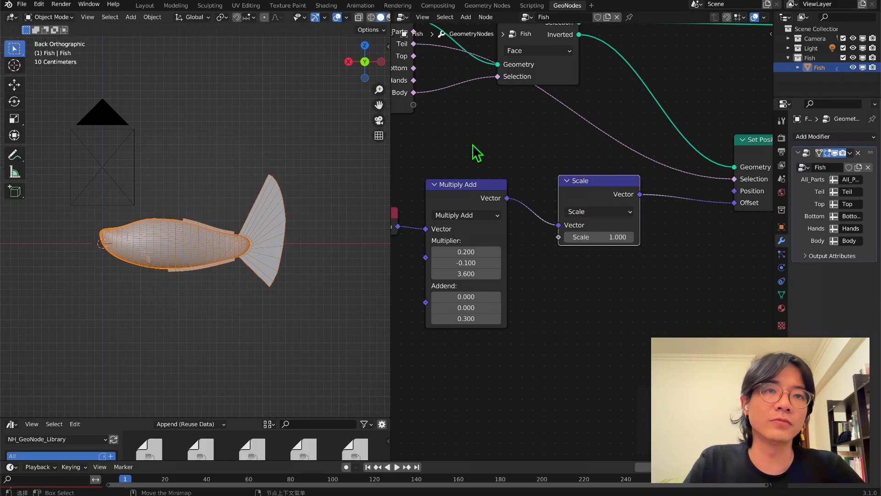
# - Add a Frame and place the Position, Multiply Add, Scale and Set Position nodes inside it below Separate Geometry
pyautogui.scroll(-4, 556, 190)
pyautogui.moveTo(542, 198); pyautogui.dragTo(585, 191, button='middle')
pyautogui.moveTo(474, 195); pyautogui.dragTo(475, 197)
pyautogui.scroll(-3, 476, 197)
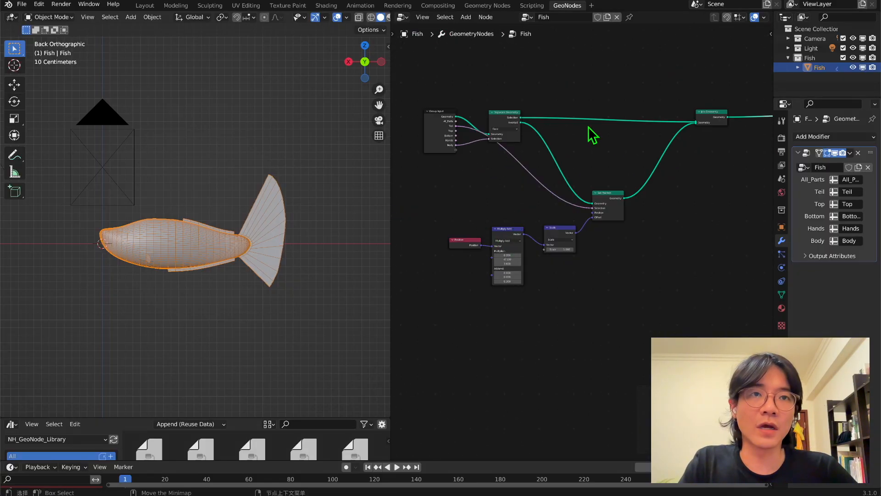
pyautogui.hotkey('shift', 'a')
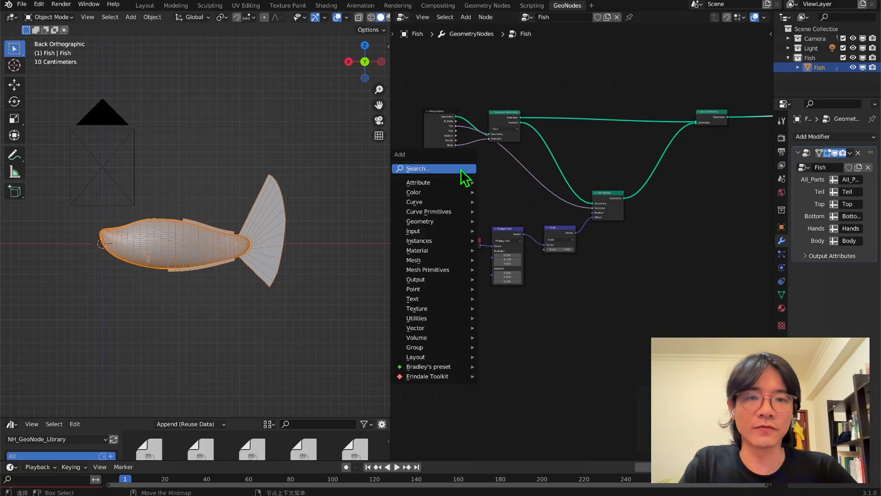
pyautogui.write('fa')
pyautogui.moveTo(630, 268); pyautogui.dragTo(441, 203)
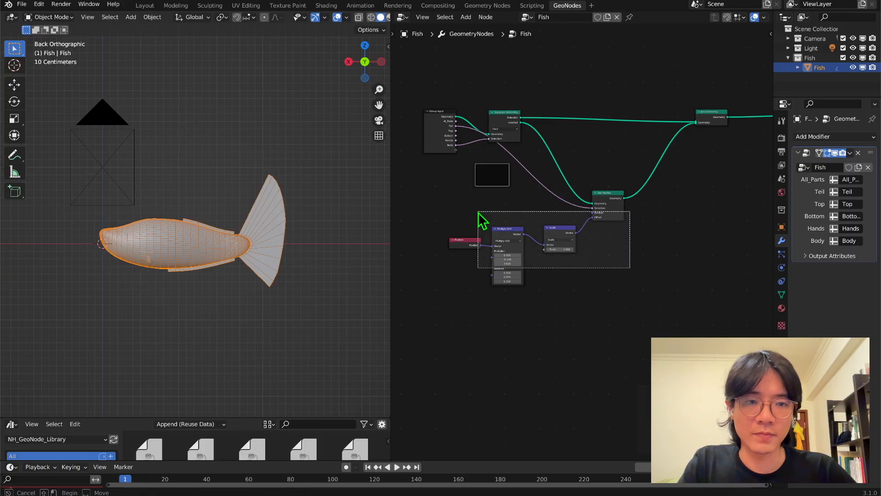
pyautogui.press('g')
pyautogui.click(497, 174)
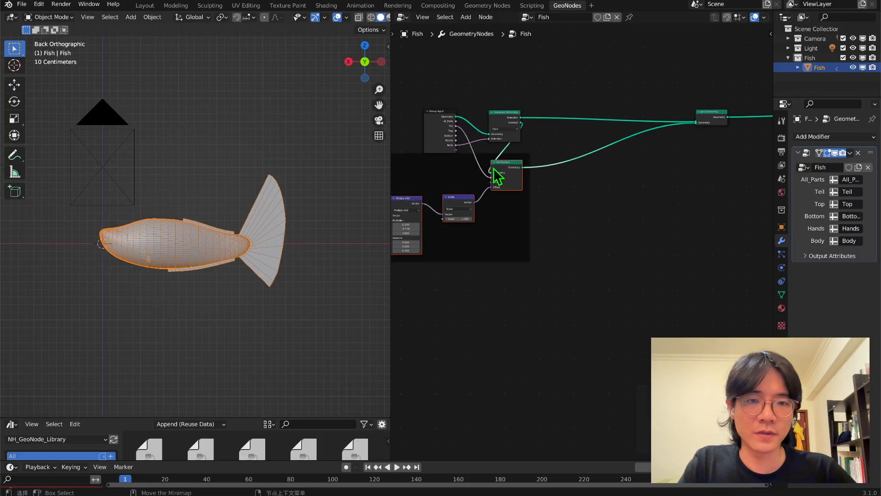
pyautogui.moveTo(471, 156); pyautogui.dragTo(561, 177)
# - Label the frame around the tail offset nodes Feil_offset
pyautogui.rightClick(561, 191)
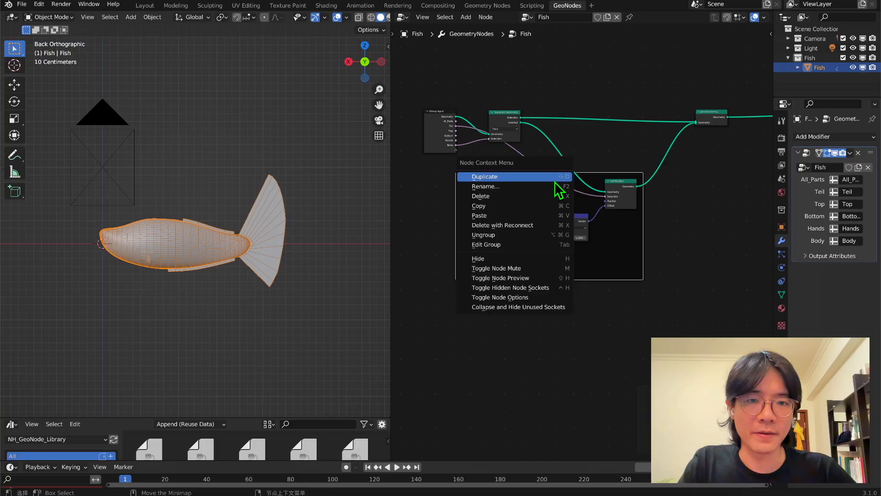
pyautogui.click(544, 187)
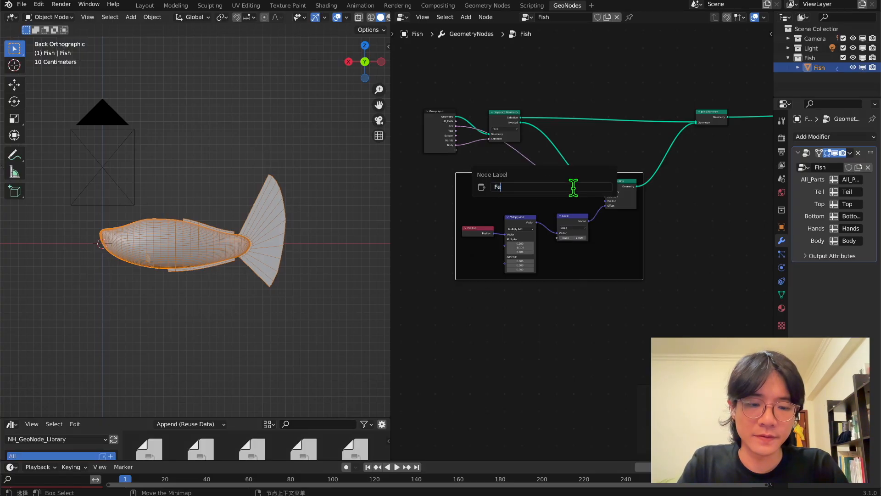
pyautogui.write('Feil_offset')
pyautogui.press('Return')
# - Duplicate the Group Input beside the Feil_offset frame and connect its Teil output to the framed Set Position's Selection
pyautogui.hotkey('shift', 'd')
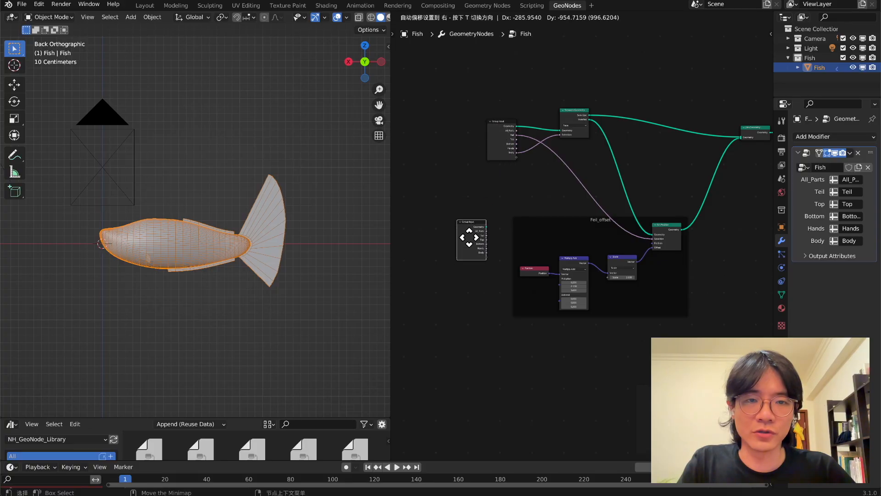
pyautogui.click(468, 236)
pyautogui.scroll(1, 493, 271)
pyautogui.scroll(1, 489, 262)
pyautogui.moveTo(449, 252); pyautogui.dragTo(472, 270, button='middle')
pyautogui.scroll(4, 472, 270)
pyautogui.moveTo(473, 267); pyautogui.dragTo(672, 268)
pyautogui.scroll(-4, 660, 269)
pyautogui.moveTo(513, 244); pyautogui.dragTo(585, 238, button='middle')
pyautogui.moveTo(512, 115); pyautogui.dragTo(482, 113)
pyautogui.moveTo(485, 230); pyautogui.dragTo(462, 255)
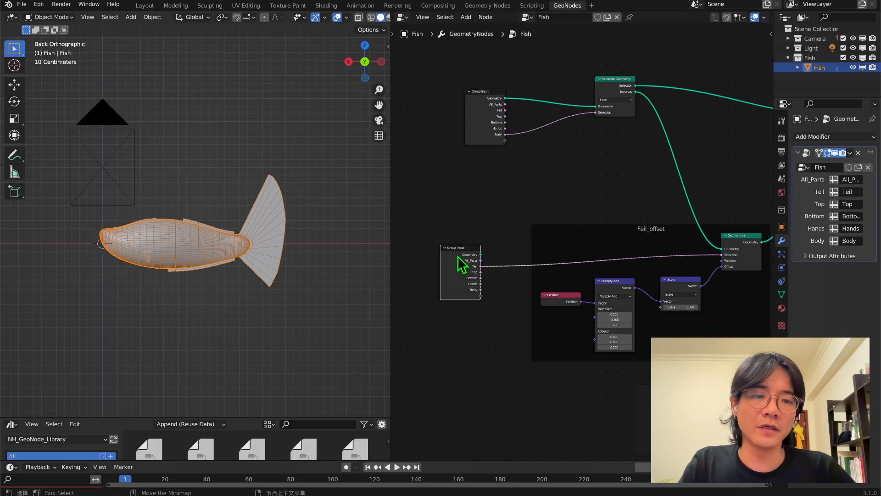
# - Duplicate the Feil_offset frame together with its nodes and Group Input, placing the copy below the original
pyautogui.scroll(-3, 574, 281)
pyautogui.moveTo(637, 285); pyautogui.dragTo(562, 302, button='middle')
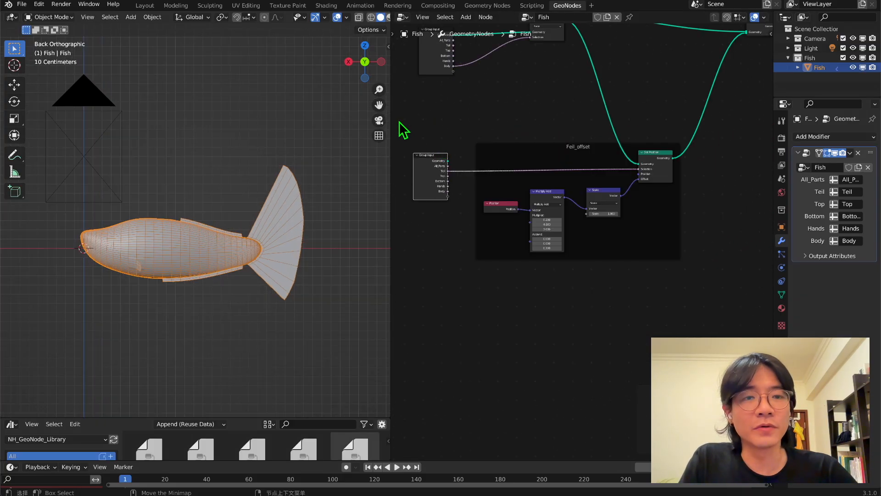
pyautogui.moveTo(415, 127); pyautogui.dragTo(722, 328)
pyautogui.hotkey('shift', 'd')
pyautogui.moveTo(629, 69); pyautogui.dragTo(663, 69)
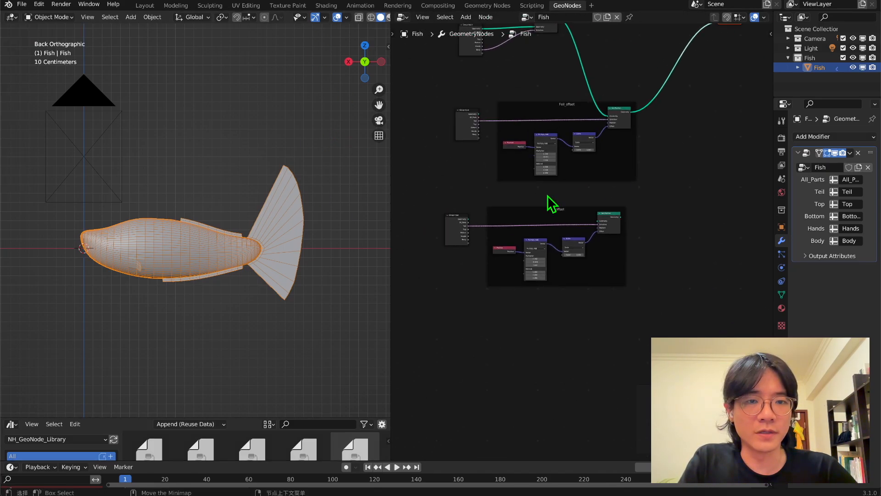
# - Chain the first Set Position into the copied one, connect the copy to Join Geometry, and cut the first one's direct link to it
pyautogui.scroll(3, 606, 145)
pyautogui.scroll(1, 606, 145)
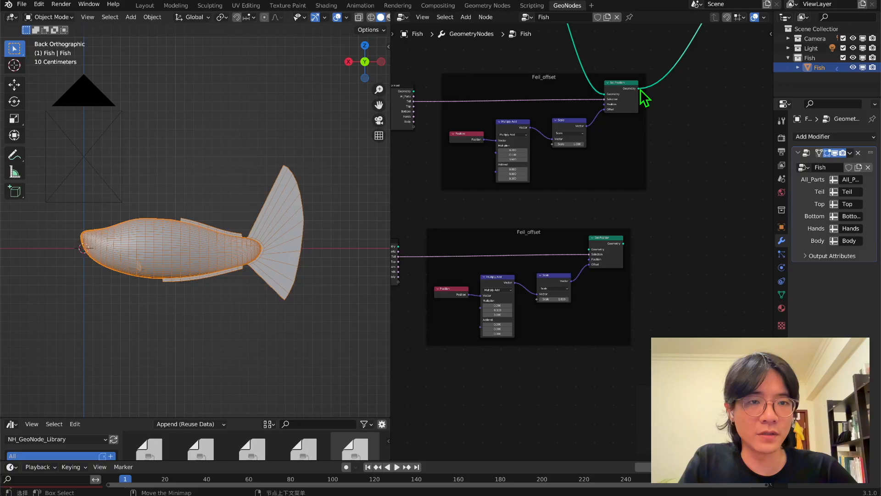
pyautogui.moveTo(639, 89); pyautogui.dragTo(590, 249)
pyautogui.moveTo(659, 130); pyautogui.dragTo(554, 198, button='middle')
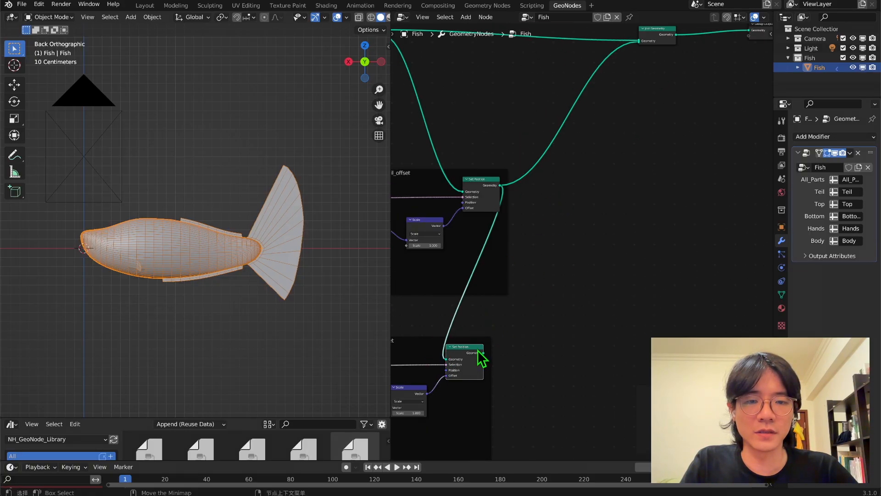
pyautogui.moveTo(480, 352); pyautogui.dragTo(641, 109)
pyautogui.moveTo(547, 169)
pyautogui.keyDown('ctrl'); pyautogui.mouseDown(button='right')
pyautogui.moveTo(568, 186)
pyautogui.moveTo(562, 206)
pyautogui.mouseUp(button='right'); pyautogui.keyUp('ctrl')
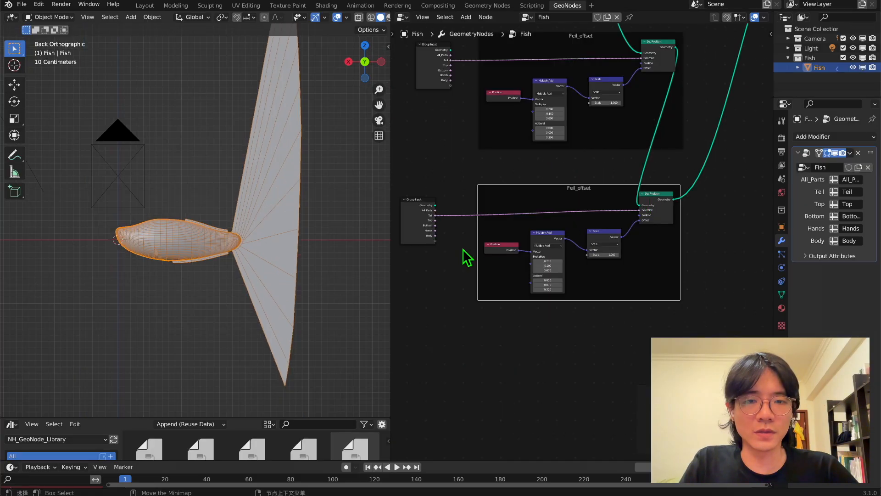
# - Replace Teil with Top as the Selection of the Set Position in the copied frame
pyautogui.scroll(4, 464, 253)
pyautogui.moveTo(435, 224); pyautogui.dragTo(537, 215, button='middle')
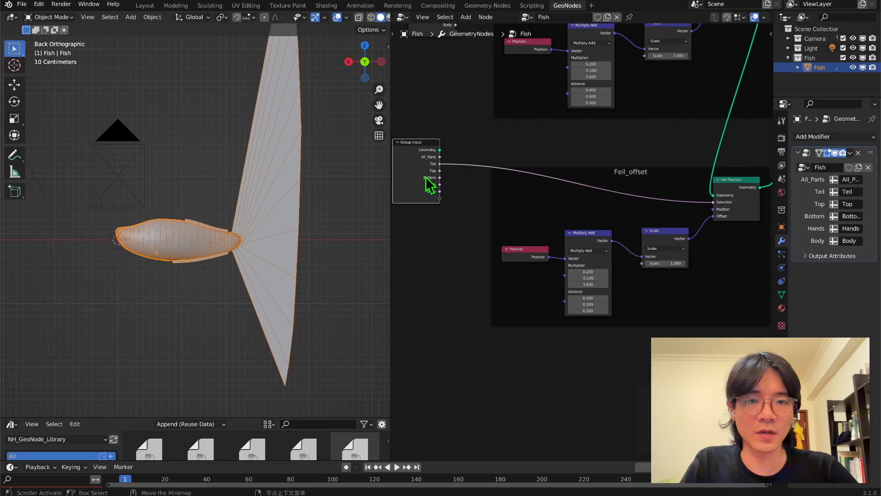
pyautogui.moveTo(440, 171); pyautogui.dragTo(714, 202)
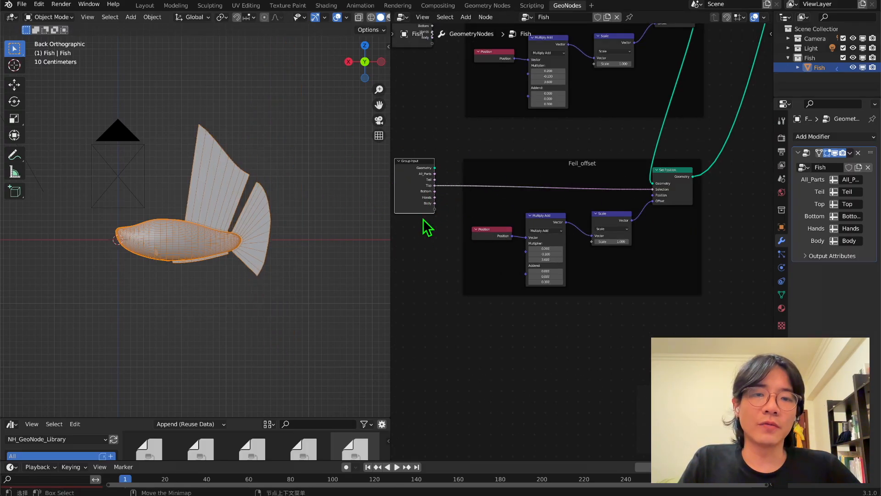
# - Add a Boolean Math node and insert it between the Top output and the copied Set Position's Selection
pyautogui.scroll(2, 424, 220)
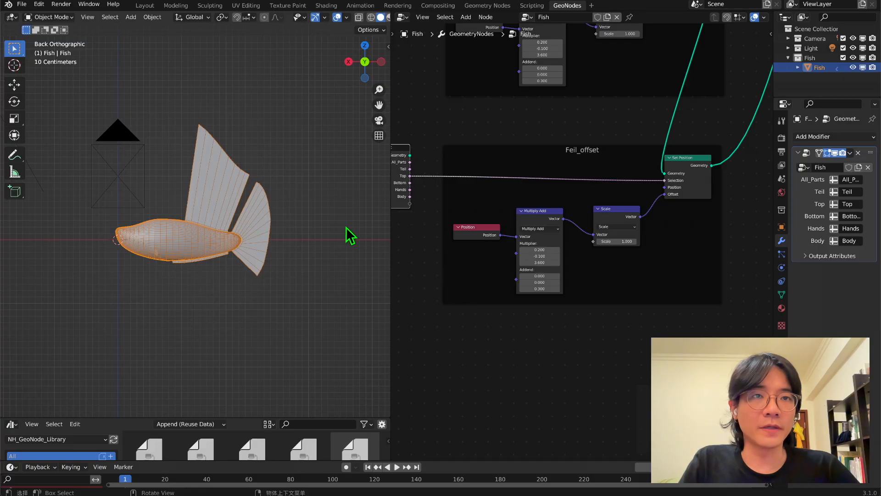
pyautogui.moveTo(397, 225); pyautogui.dragTo(488, 230, button='middle')
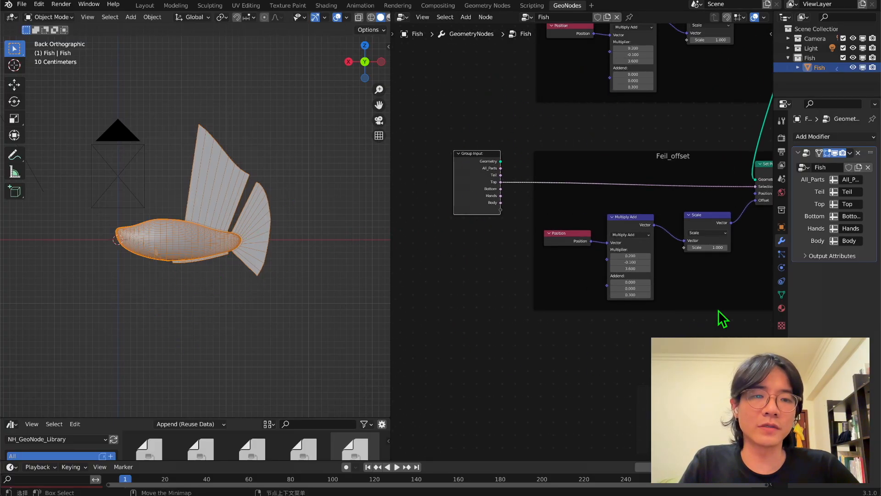
pyautogui.hotkey('shift', 'a')
pyautogui.click(454, 98)
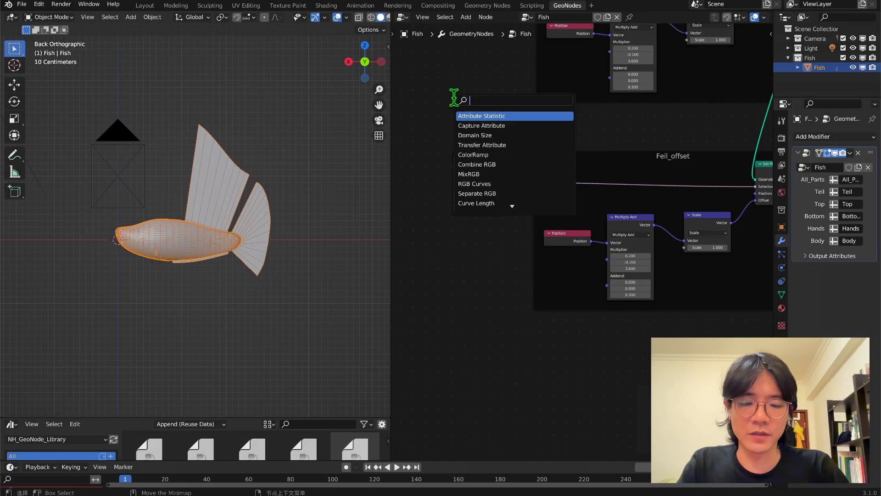
pyautogui.write('math')
pyautogui.press('Down')
pyautogui.press('Down')
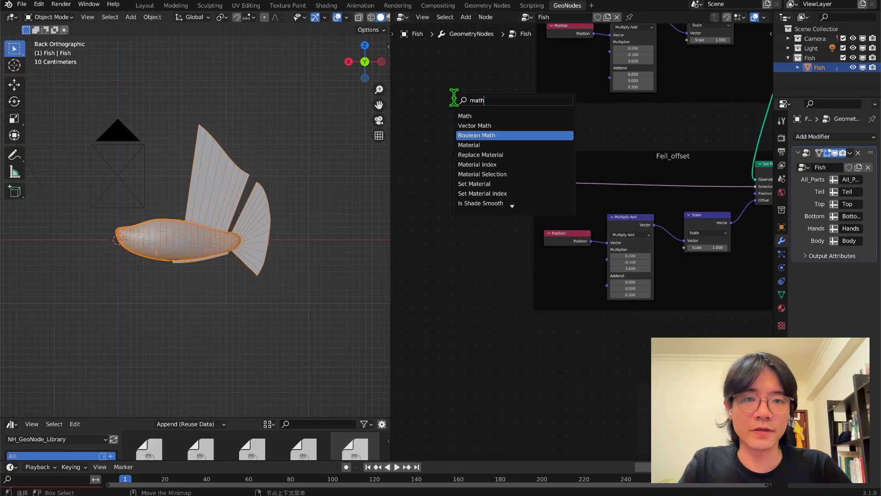
pyautogui.press('Return')
pyautogui.click(455, 160)
# - Set the Boolean Math operation to Or and connect the Bottom output to its second Boolean input
pyautogui.click(526, 185)
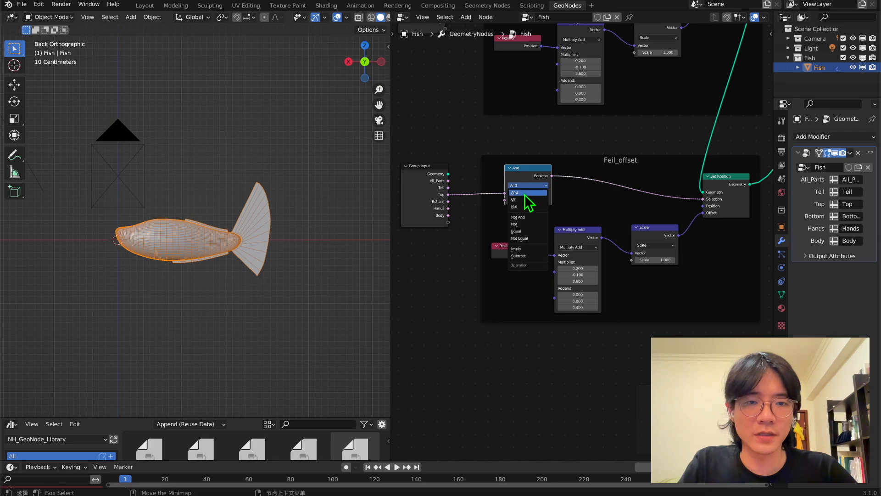
pyautogui.click(514, 200)
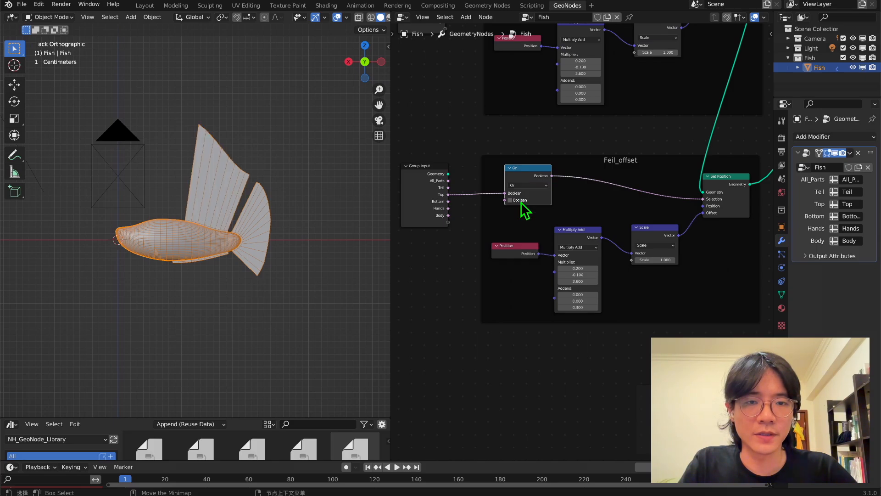
pyautogui.scroll(2, 459, 209)
pyautogui.moveTo(449, 186); pyautogui.dragTo(514, 185)
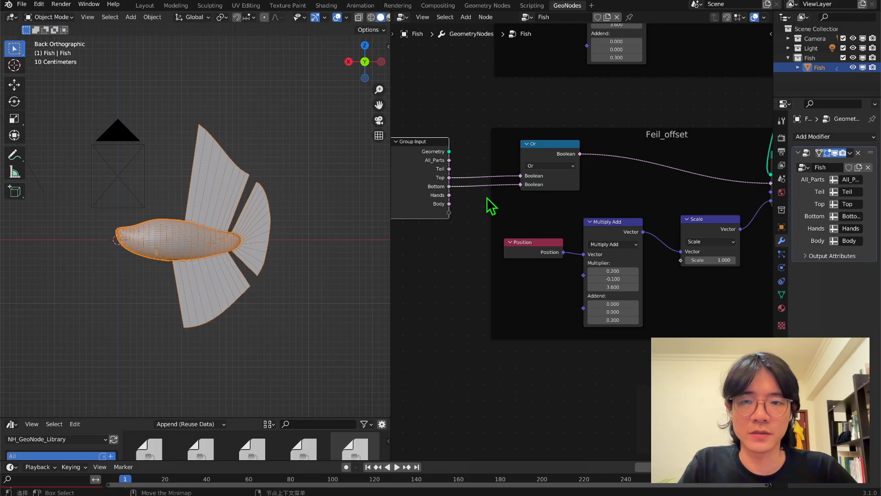
# - Adjust the Multiply Add node's Multiplier in the top and bottom fin frame, and set its Addend Z to 0.100
pyautogui.scroll(-4, 663, 232)
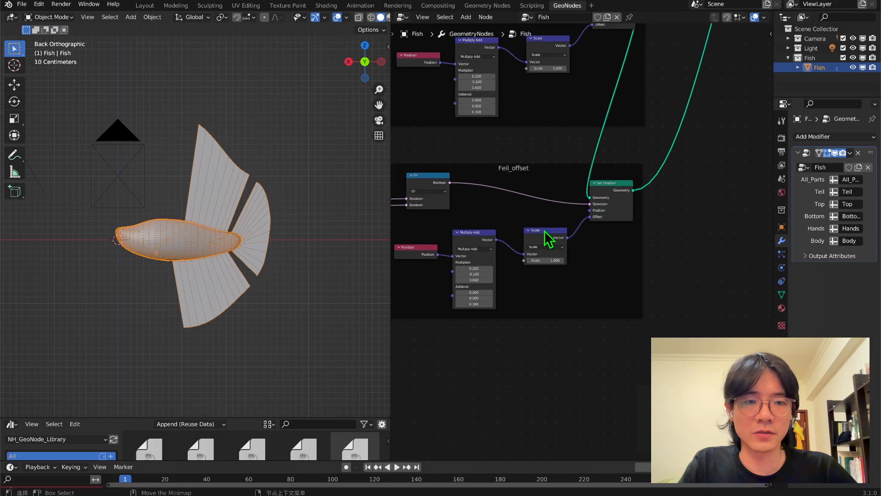
pyautogui.moveTo(553, 219); pyautogui.dragTo(605, 189, button='middle')
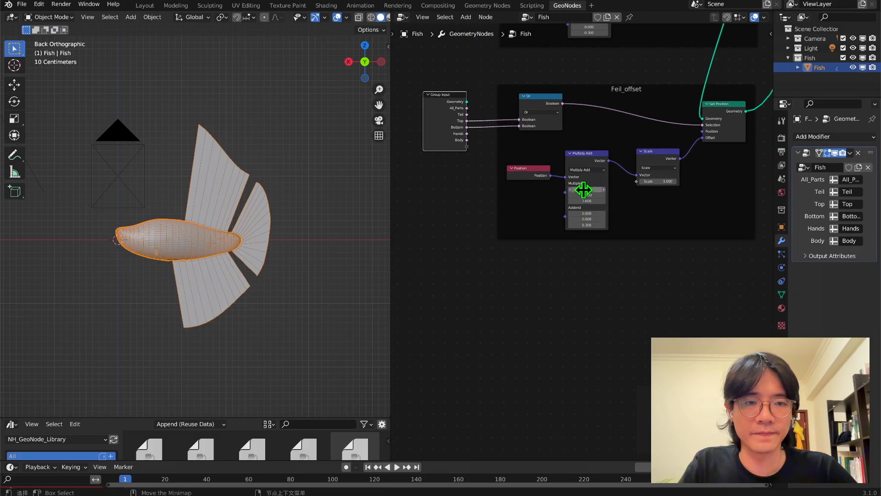
pyautogui.moveTo(587, 189)
pyautogui.mouseDown()
pyautogui.moveTo(597, 190)
pyautogui.moveTo(576, 190)
pyautogui.mouseUp()
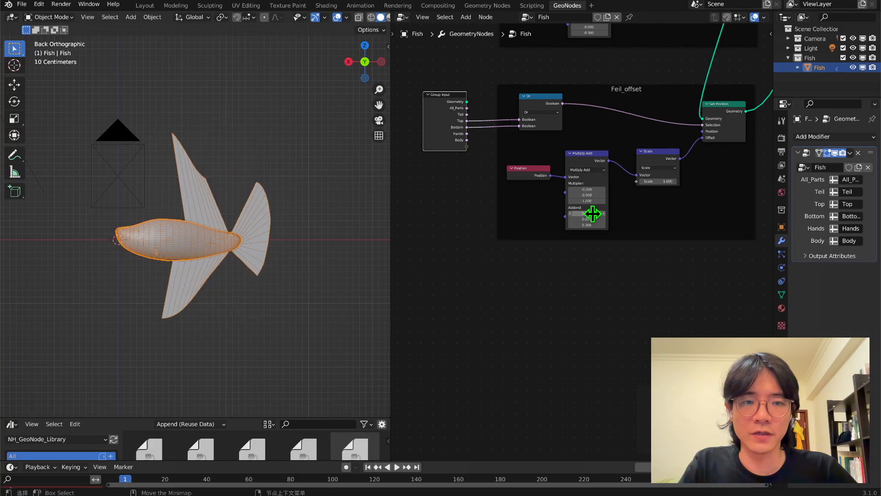
pyautogui.moveTo(590, 225)
pyautogui.mouseDown()
pyautogui.moveTo(607, 226)
pyautogui.moveTo(578, 222)
pyautogui.mouseUp()
pyautogui.moveTo(358, 248); pyautogui.dragTo(280, 227, button='middle')
pyautogui.click(373, 61)
pyautogui.scroll(-3, 376, 67)
pyautogui.scroll(3, 329, 171)
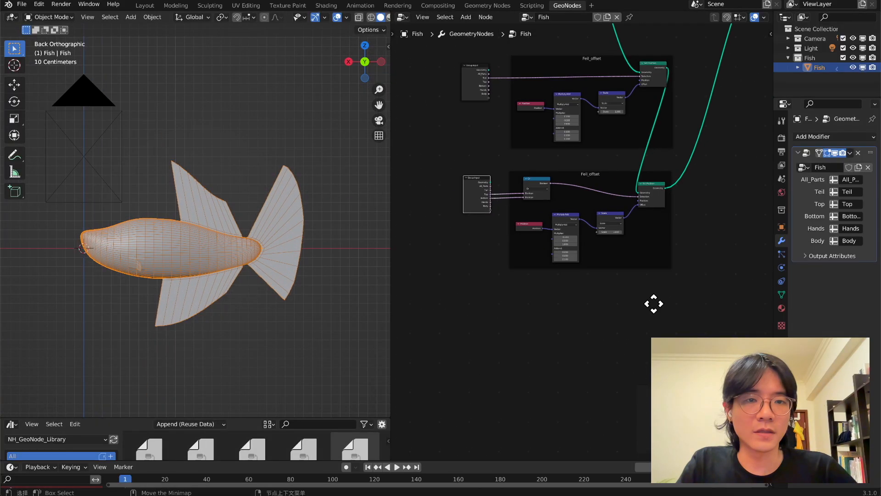
# - Duplicate the top and bottom fin frame with its Group Input below, and feed the original Set Position's Geometry into the copy's Set Position
pyautogui.moveTo(654, 304); pyautogui.dragTo(650, 313, button='middle')
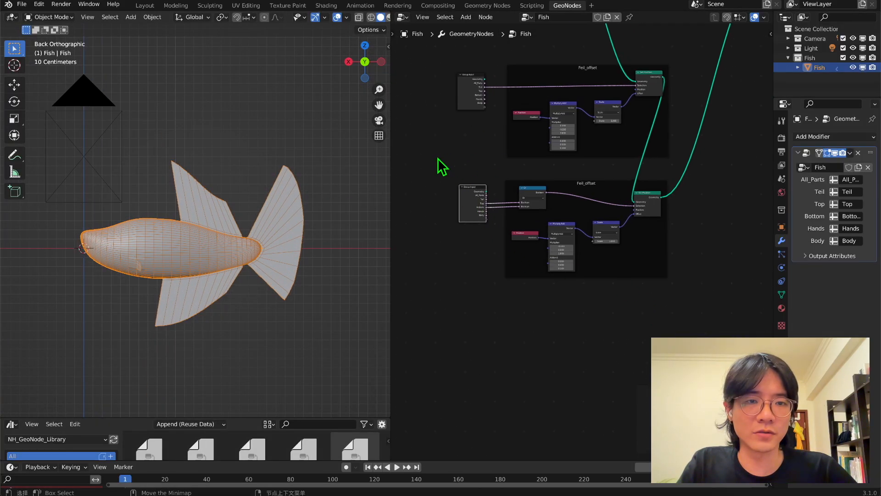
pyautogui.moveTo(437, 158); pyautogui.dragTo(687, 315)
pyautogui.hotkey('shift', 'd')
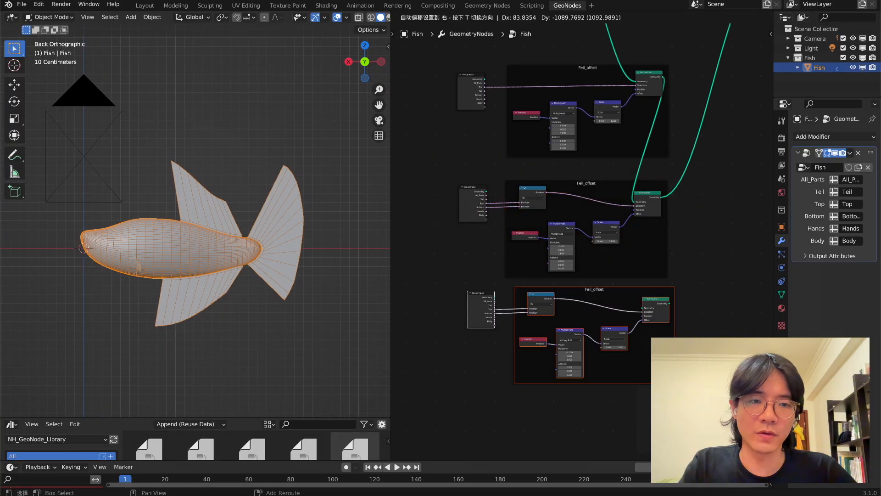
pyautogui.click(686, 441)
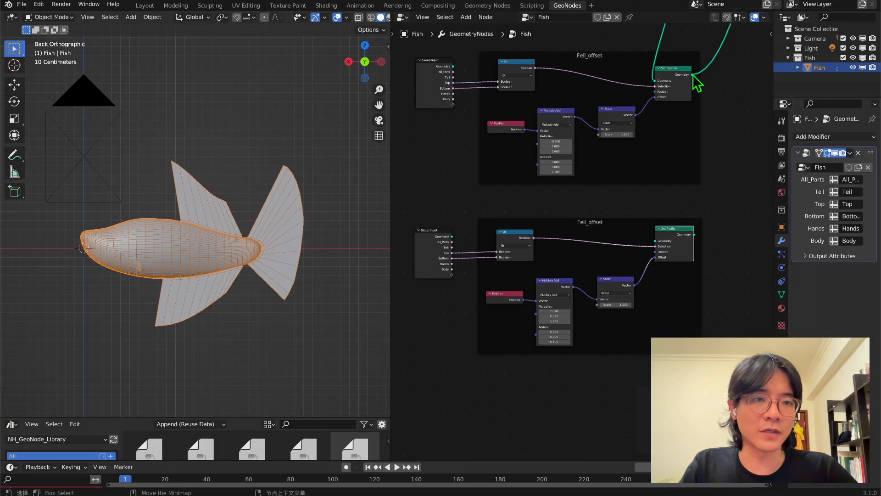
pyautogui.moveTo(693, 76); pyautogui.dragTo(651, 244)
pyautogui.scroll(1, 647, 236)
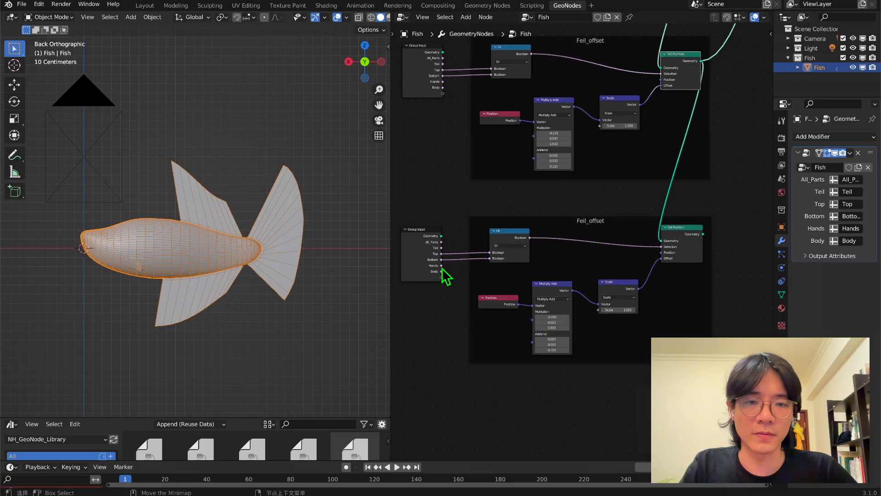
# - Connect the Hands output to the new Set Position's Selection and delete the leftover Or node in that frame
pyautogui.moveTo(442, 266); pyautogui.dragTo(662, 247)
pyautogui.click(524, 246)
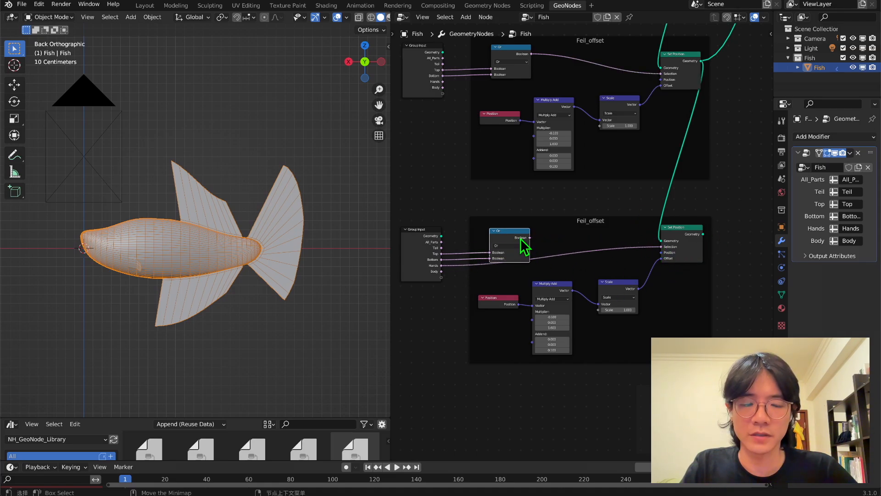
pyautogui.press('x')
# - Connect the third Set Position's Geometry to Join Geometry and cut the second Set Position's direct link to it
pyautogui.moveTo(649, 169); pyautogui.dragTo(482, 275, button='middle')
pyautogui.scroll(-3, 484, 278)
pyautogui.moveTo(528, 329)
pyautogui.mouseDown()
pyautogui.moveTo(669, 102)
pyautogui.moveTo(632, 1)
pyautogui.moveTo(652, 92)
pyautogui.mouseUp()
pyautogui.moveTo(530, 260); pyautogui.dragTo(567, 171, button='middle')
pyautogui.keyDown('ctrl'); pyautogui.moveTo(564, 169); pyautogui.dragTo(605, 204, button='right'); pyautogui.keyUp('ctrl')
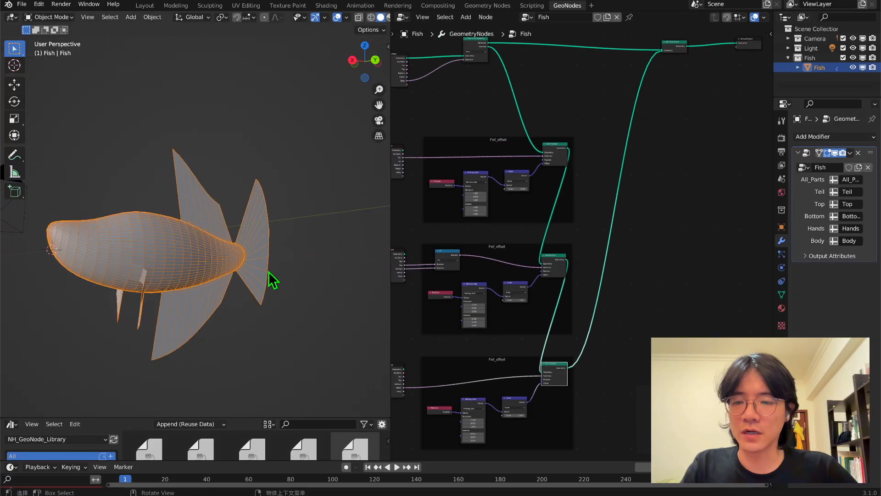
# - Set the Multiply Add Multiplier in the Hands frame to 0.500, 0.000, 2.800 and save the file
pyautogui.moveTo(268, 271); pyautogui.dragTo(280, 280, button='middle')
pyautogui.scroll(4, 279, 281)
pyautogui.scroll(3, 583, 327)
pyautogui.moveTo(584, 326); pyautogui.dragTo(590, 260, button='middle')
pyautogui.scroll(-5, 161, 268)
pyautogui.moveTo(452, 335); pyautogui.dragTo(530, 165, button='middle')
pyautogui.scroll(1, 542, 198)
pyautogui.scroll(1, 541, 200)
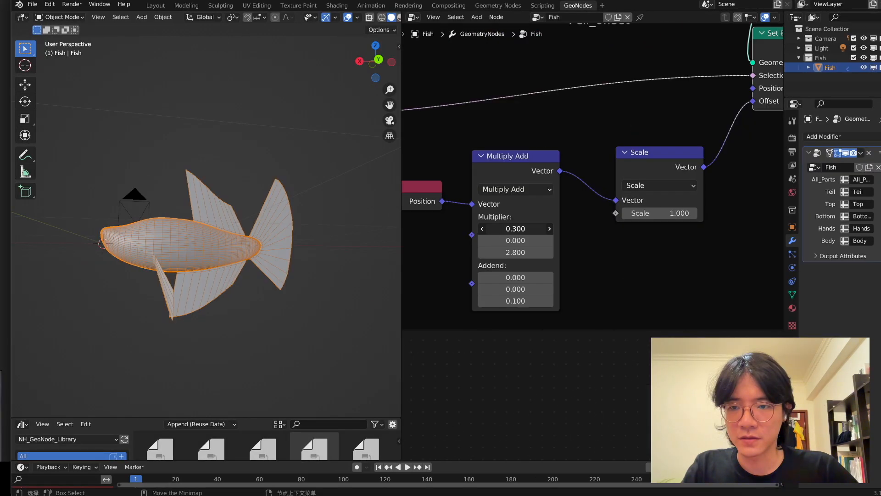
pyautogui.moveTo(223, 286); pyautogui.dragTo(183, 294, button='middle')
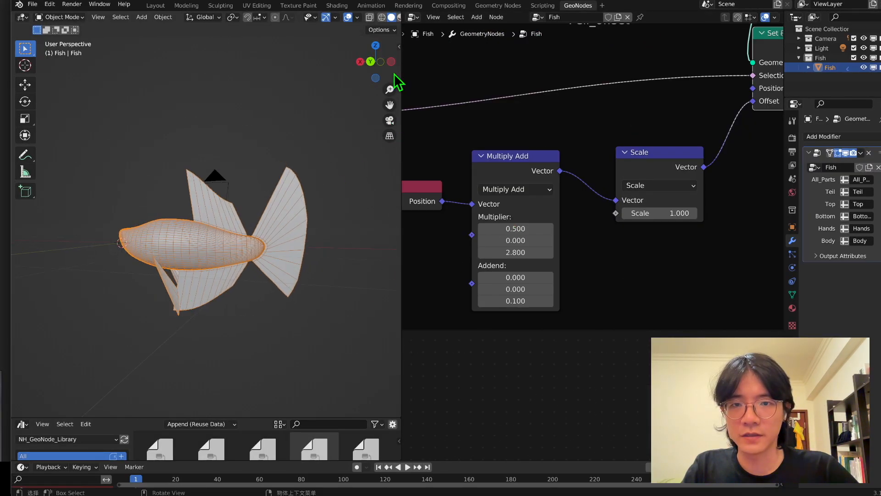
pyautogui.moveTo(383, 69); pyautogui.dragTo(346, 156, button='middle')
pyautogui.hotkey('ctrl', 's')
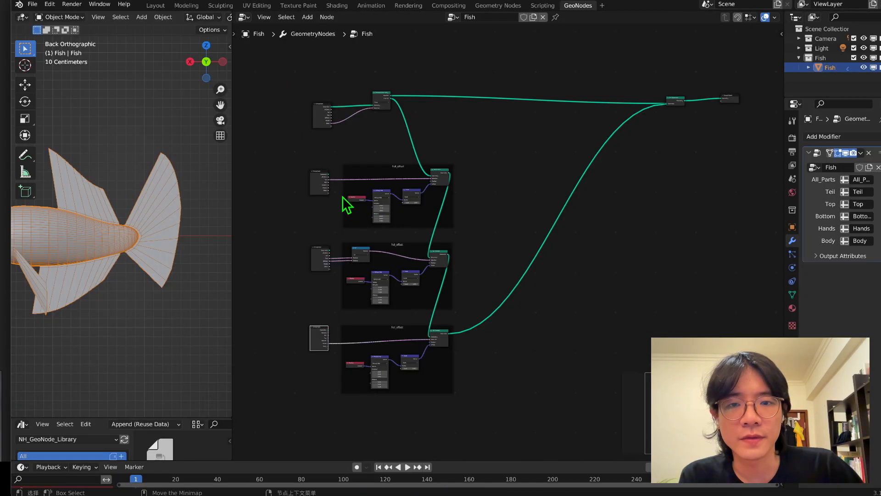
# - Move the fin offset node frames together with their group inputs so they line up beneath the first separation node
pyautogui.moveTo(259, 135); pyautogui.dragTo(513, 418)
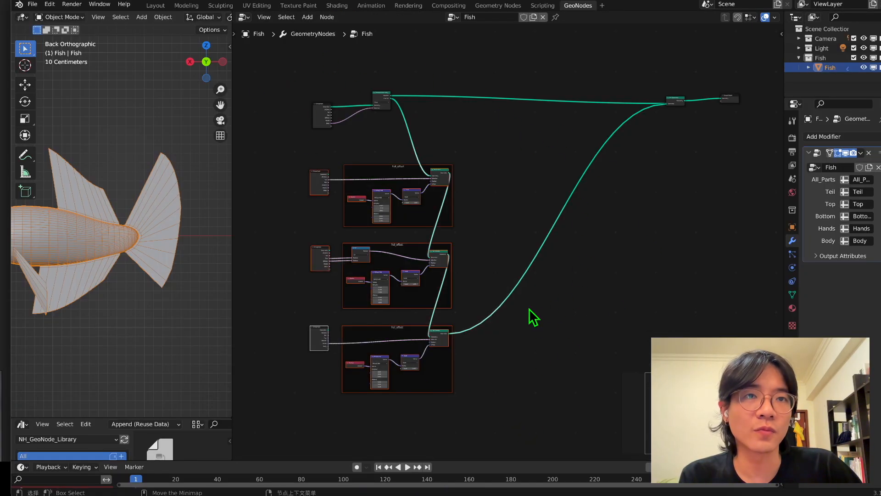
pyautogui.moveTo(403, 166); pyautogui.dragTo(344, 191)
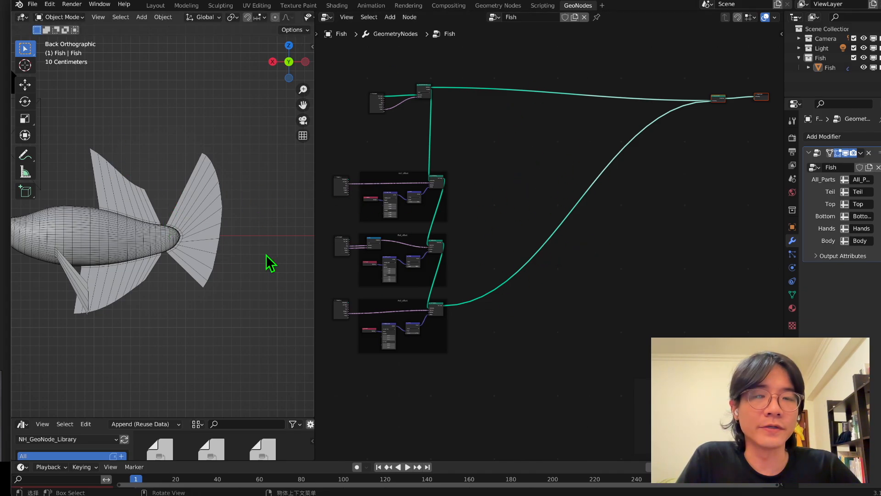
# - Resize the Blender window so the fish reference images are visible beside the side view of the model
pyautogui.scroll(3, 103, 221)
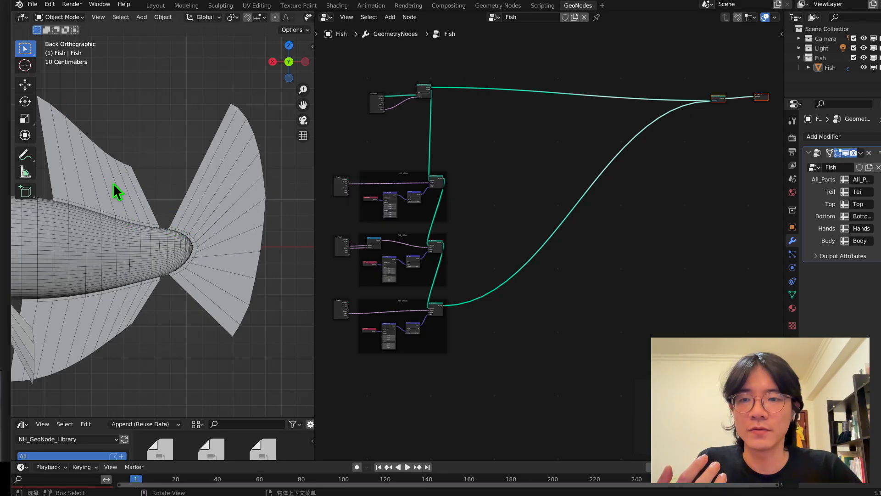
pyautogui.moveTo(152, 223); pyautogui.dragTo(171, 224, button='middle')
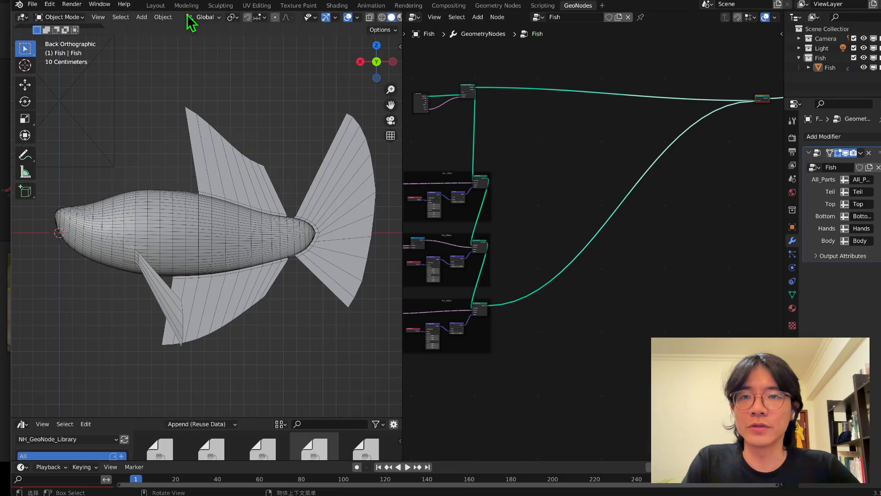
pyautogui.scroll(-2, 250, 14)
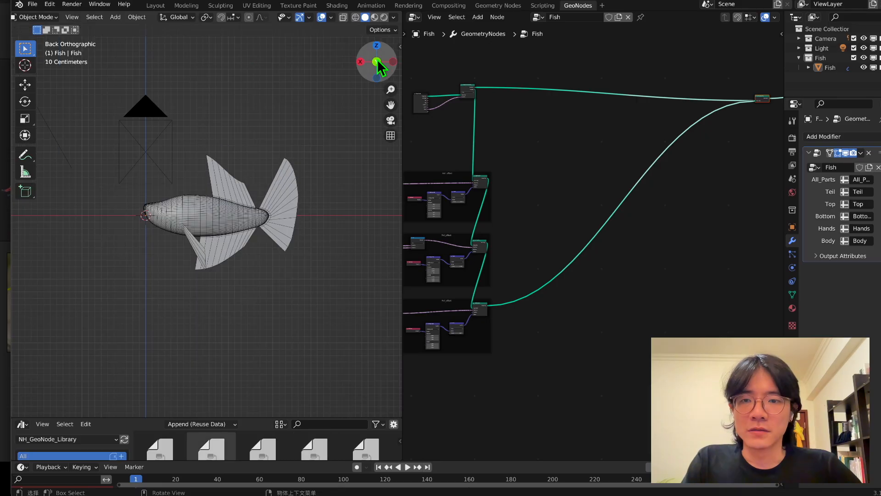
pyautogui.scroll(6, 289, 156)
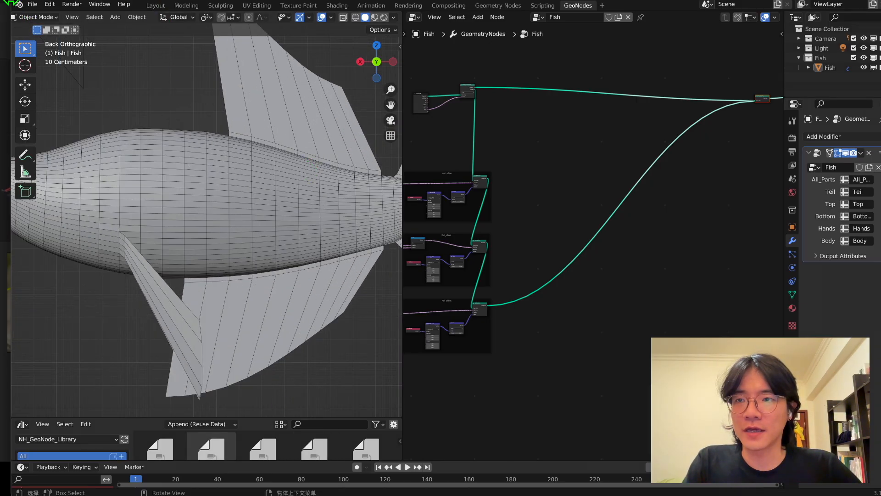
pyautogui.moveTo(11, 3); pyautogui.dragTo(397, 29)
pyautogui.moveTo(223, 150); pyautogui.dragTo(98, 167, button='middle')
pyautogui.moveTo(97, 167); pyautogui.dragTo(74, 167, button='middle')
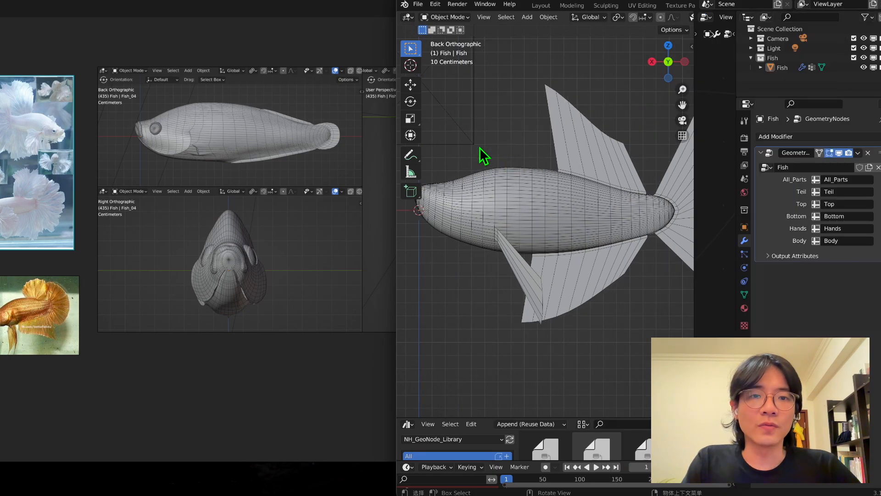
# - Enter Edit Mode on the fish and toggle the GeometryNodes modifier's edit-mode display to compare the base mesh with the generated fins
pyautogui.press('Tab')
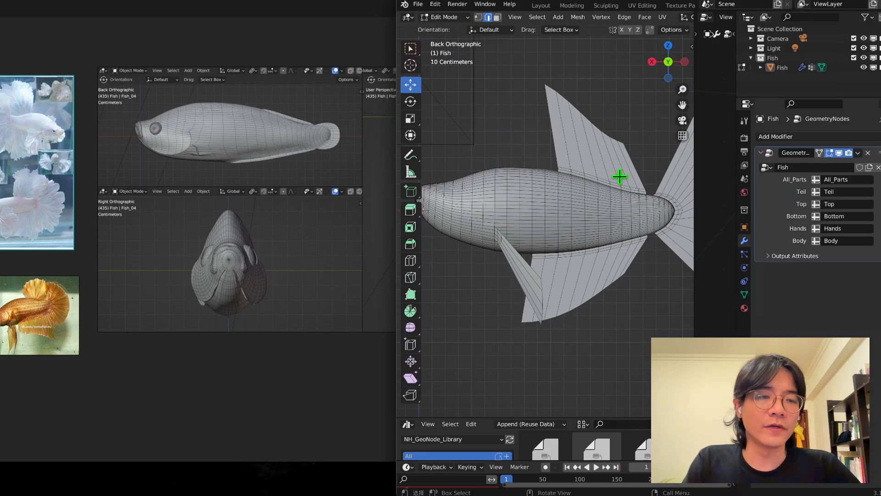
pyautogui.click(829, 152)
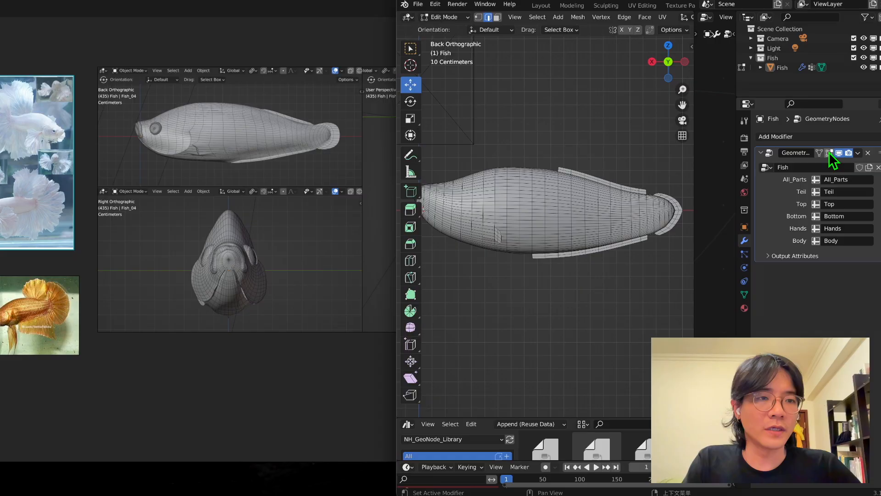
pyautogui.click(829, 153)
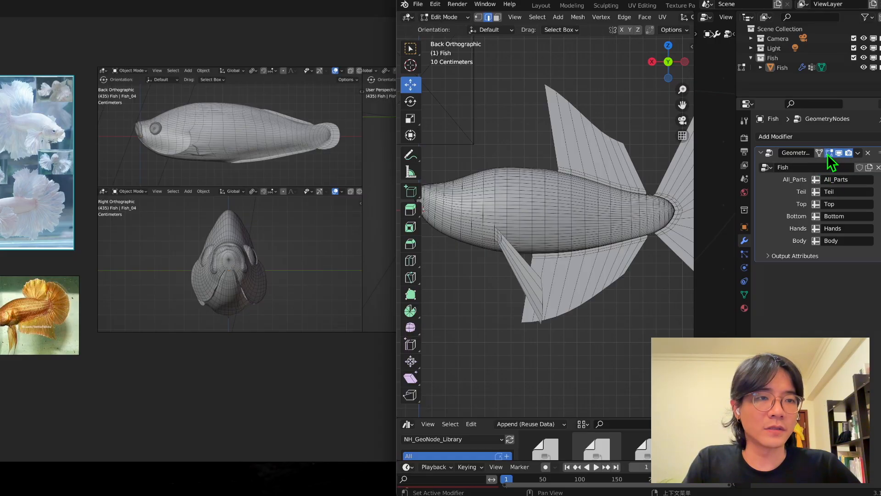
pyautogui.click(829, 153)
pyautogui.click(829, 153)
pyautogui.click(829, 153)
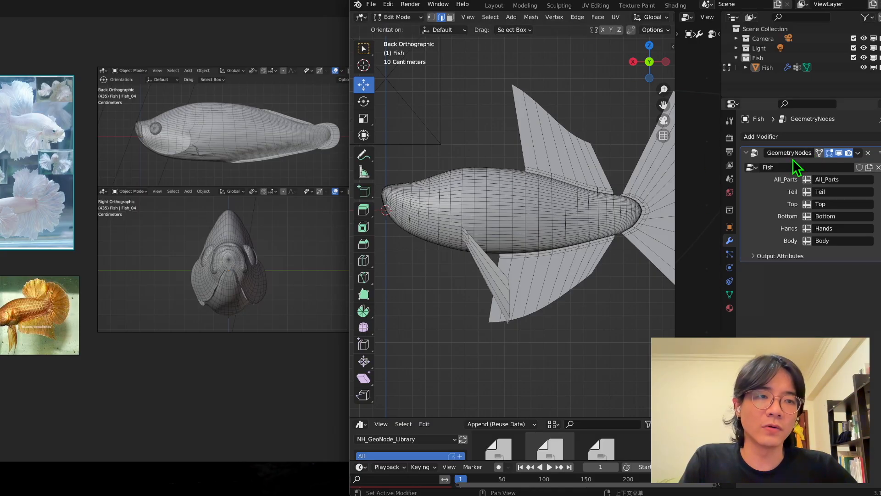
pyautogui.click(826, 152)
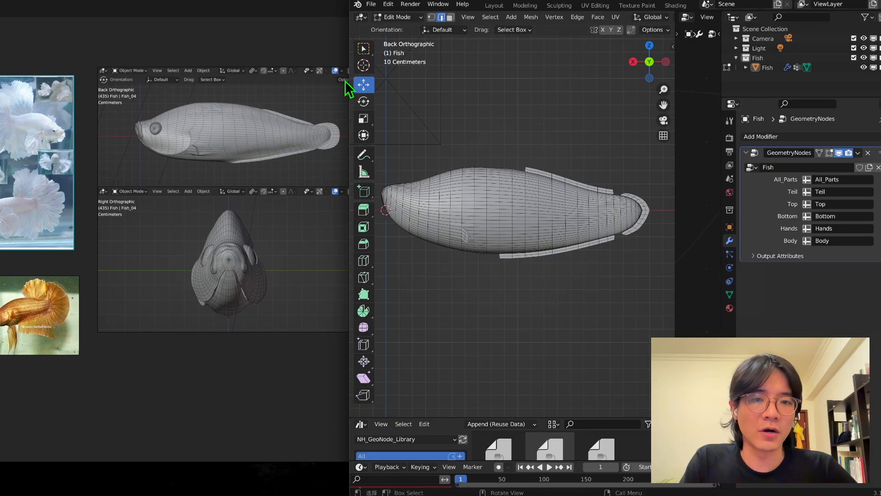
pyautogui.click(829, 154)
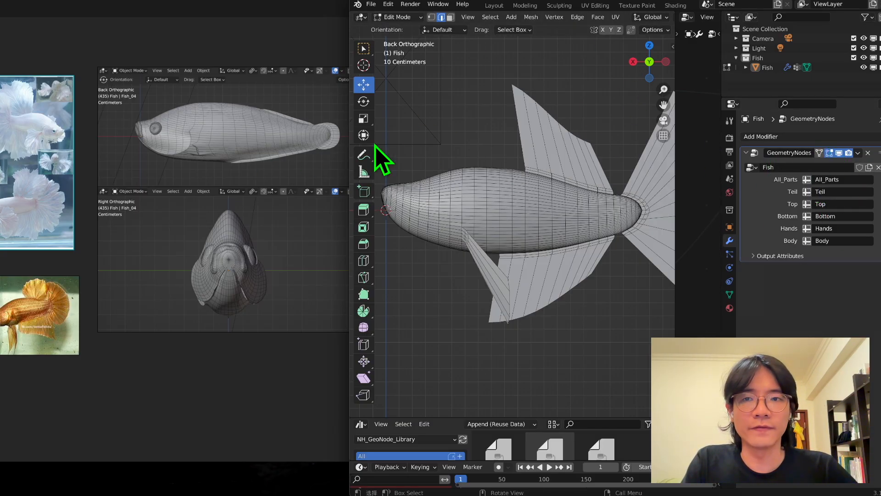
# - Select an edge on top of the fish behind the head and lower it slightly with proportional editing enabled
pyautogui.moveTo(677, 197); pyautogui.dragTo(714, 186)
pyautogui.click(388, 18)
pyautogui.scroll(1, 476, 154)
pyautogui.click(468, 159)
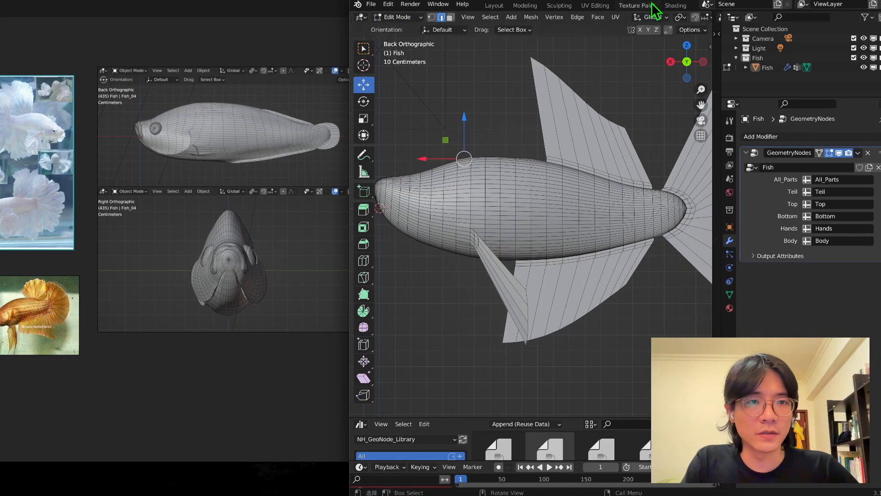
pyautogui.scroll(-8, 654, 17)
pyautogui.click(580, 17)
pyautogui.moveTo(464, 117); pyautogui.dragTo(458, 122)
pyautogui.scroll(2, 494, 257)
pyautogui.click(497, 278)
# - Disable the GeometryNodes modifier's edit-mode display and raise the front belly edge slightly with proportional editing
pyautogui.click(829, 153)
pyautogui.scroll(-2, 492, 257)
pyautogui.click(492, 259)
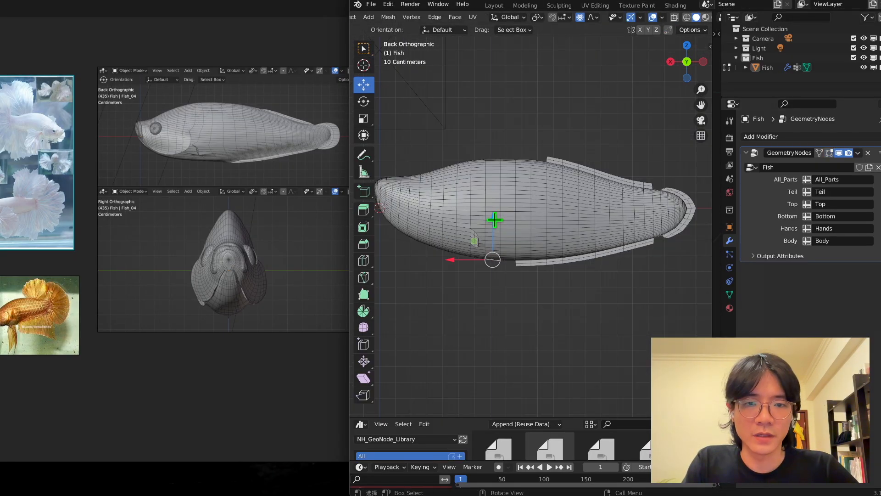
pyautogui.moveTo(493, 218); pyautogui.dragTo(491, 211)
pyautogui.scroll(2, 490, 211)
pyautogui.click(490, 211)
# - Reshape the tip of the fish's snout by moving its nose edge with proportional editing
pyautogui.scroll(6, 408, 193)
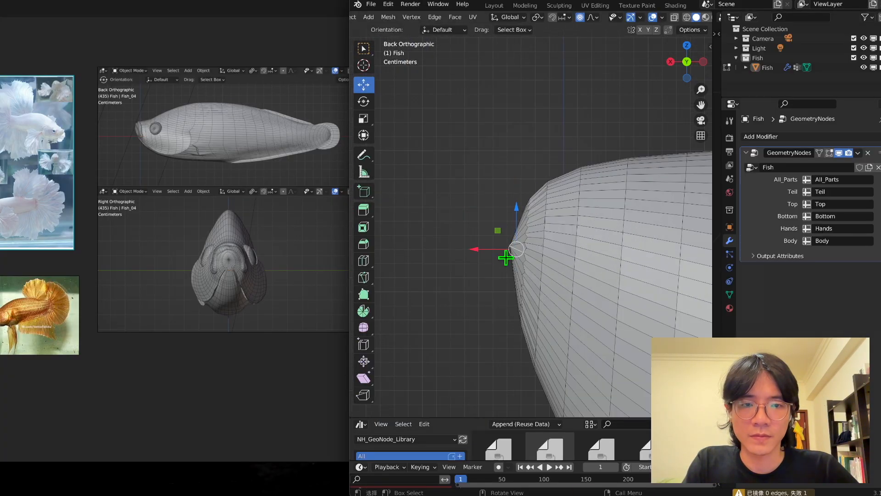
pyautogui.click(653, 17)
pyautogui.click(653, 17)
pyautogui.moveTo(480, 259); pyautogui.dragTo(510, 247)
pyautogui.click(581, 18)
pyautogui.scroll(8, 564, 18)
pyautogui.click(510, 246)
# - Lower the upper body edge behind the head by about 0.02 m along Z with proportional editing
pyautogui.scroll(-6, 583, 165)
pyautogui.keyDown('shift'); pyautogui.moveTo(701, 104); pyautogui.dragTo(582, 102, button='middle'); pyautogui.keyUp('shift')
pyautogui.click(490, 193)
pyautogui.scroll(2, 505, 183)
pyautogui.click(443, 165)
pyautogui.click(559, 18)
pyautogui.scroll(-4, 519, 161)
pyautogui.moveTo(497, 159); pyautogui.dragTo(497, 163)
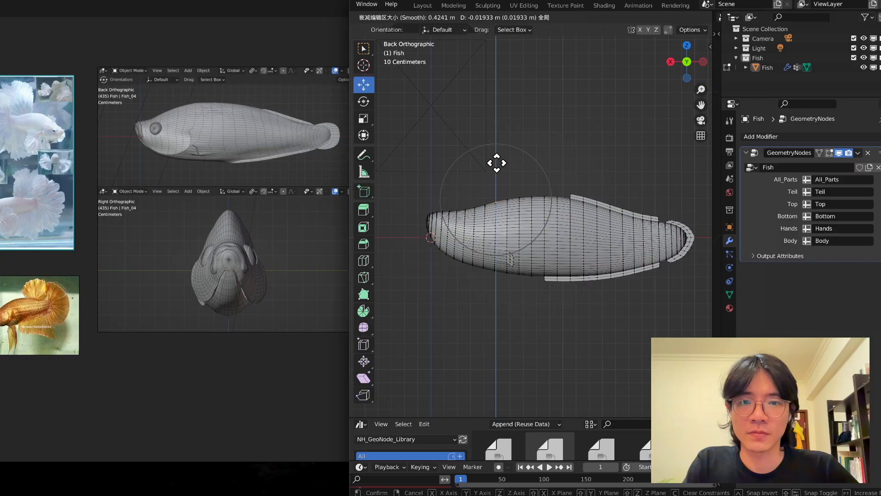
pyautogui.hotkey('ctrl', 'shift', 'm')
# - Slim the tail base from above by lowering its upper edge with proportional editing
pyautogui.moveTo(687, 61); pyautogui.dragTo(702, 65)
pyautogui.click(702, 65)
pyautogui.keyDown('shift'); pyautogui.moveTo(688, 221); pyautogui.dragTo(571, 227, button='middle'); pyautogui.keyUp('shift')
pyautogui.scroll(4, 571, 227)
pyautogui.scroll(2, 571, 226)
pyautogui.click(601, 254)
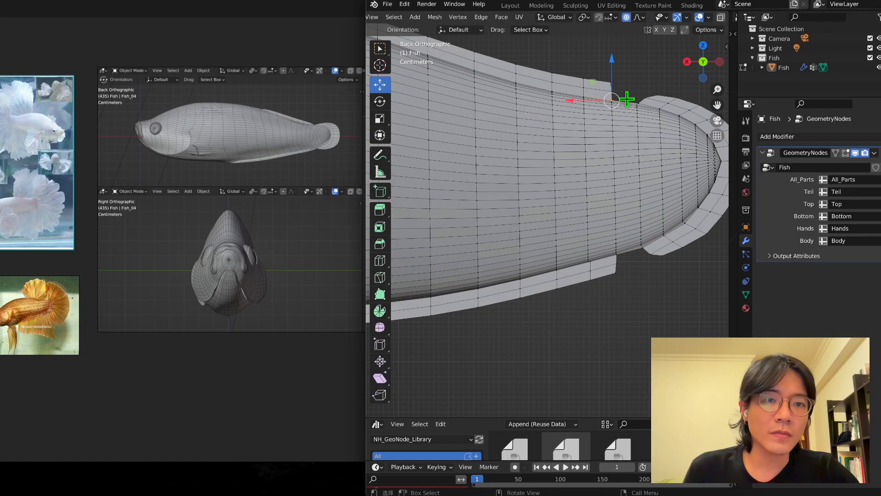
pyautogui.scroll(-3, 631, 19)
pyautogui.scroll(8, 604, 15)
pyautogui.click(458, 17)
pyautogui.click(631, 102)
pyautogui.moveTo(625, 66); pyautogui.dragTo(620, 99)
pyautogui.scroll(-4, 574, 225)
pyautogui.scroll(4, 646, 191)
pyautogui.scroll(-6, 602, 187)
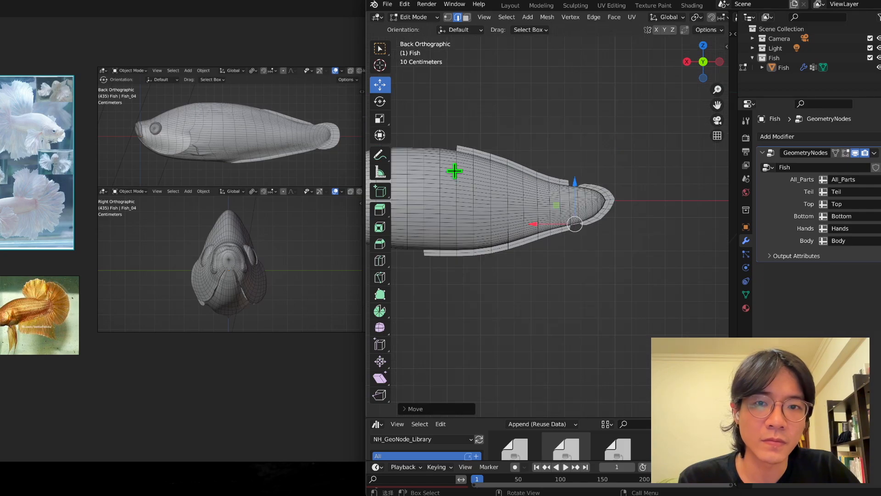
# - Raise the lower body edge near the tail base to taper the rear underside of the fish
pyautogui.scroll(7, 574, 221)
pyautogui.click(574, 221)
pyautogui.scroll(-5, 566, 201)
pyautogui.moveTo(570, 180); pyautogui.dragTo(612, 165)
pyautogui.scroll(2, 597, 202)
pyautogui.click(616, 209)
pyautogui.scroll(-2, 551, 216)
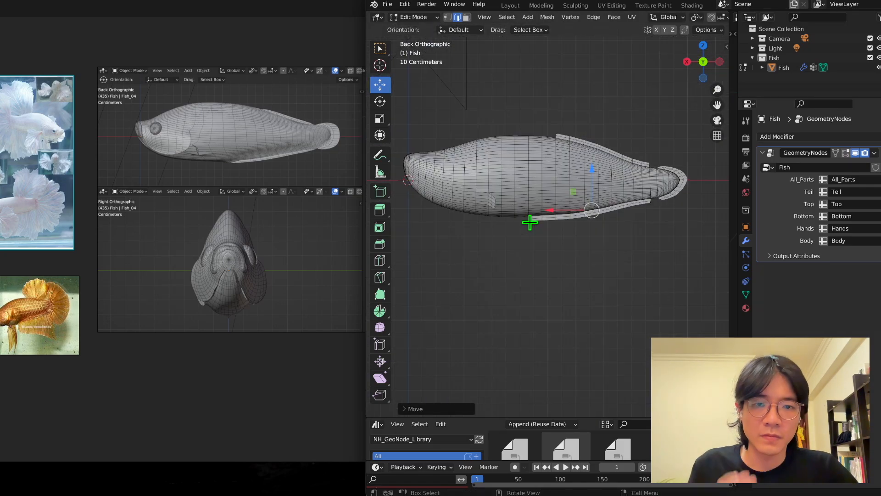
# - Select the edge under the front of the body and raise it to refine the curve below the head
pyautogui.click(454, 213)
pyautogui.moveTo(454, 173); pyautogui.dragTo(418, 152)
pyautogui.scroll(-2, 452, 179)
pyautogui.click(419, 192)
pyautogui.scroll(3, 512, 183)
pyautogui.scroll(-7, 519, 188)
# - In top view, select an edge loop around the mid-body and scale it down to about 0.89 with proportional editing
pyautogui.press('KP_7')
pyautogui.keyDown('shift'); pyautogui.moveTo(604, 171); pyautogui.dragTo(711, 183, button='middle'); pyautogui.keyUp('shift')
pyautogui.scroll(7, 537, 230)
pyautogui.hotkey('alt', 'a')
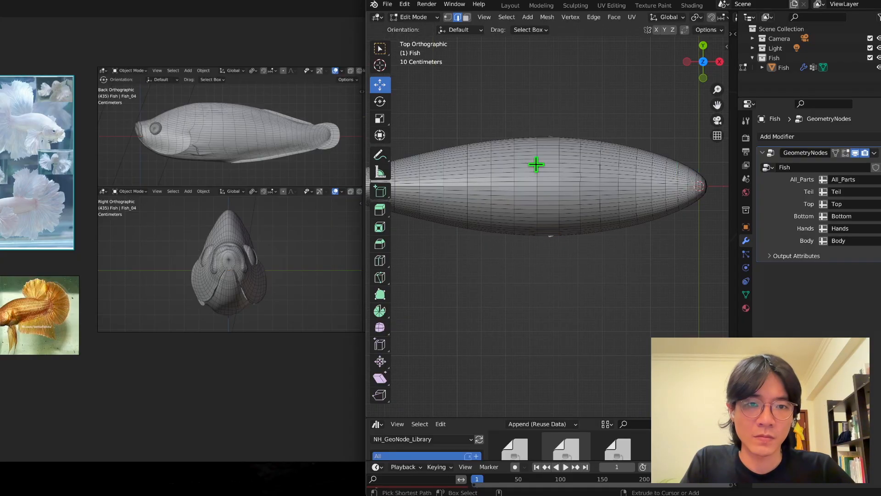
pyautogui.click(537, 164)
pyautogui.hotkey('alt', 'a')
pyautogui.keyDown('alt'); pyautogui.click(537, 170); pyautogui.keyUp('alt')
pyautogui.scroll(2, 533, 156)
pyautogui.scroll(-4, 532, 151)
pyautogui.click(379, 119)
pyautogui.scroll(3, 540, 183)
pyautogui.moveTo(539, 136); pyautogui.dragTo(539, 142)
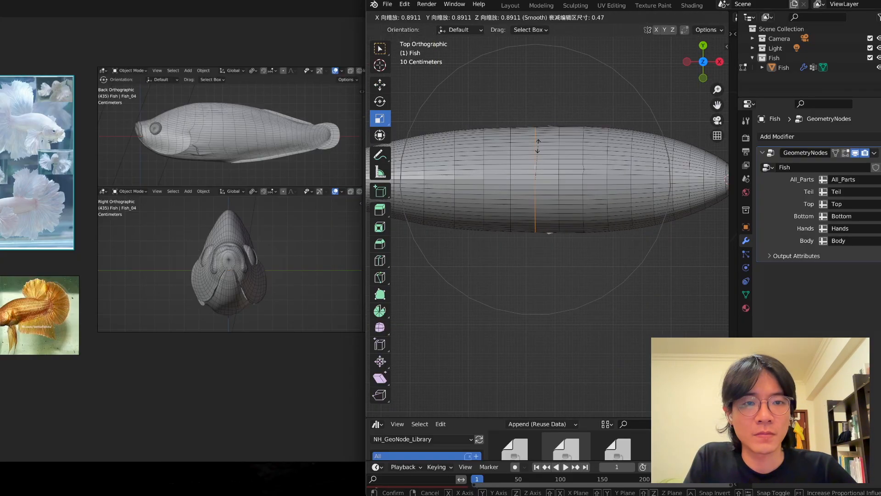
pyautogui.hotkey('alt', 'a')
# - Select another edge loop around the body and scale it down slightly to smooth the fish's width
pyautogui.moveTo(565, 170); pyautogui.dragTo(409, 98, button='middle')
pyautogui.click(706, 63)
pyautogui.moveTo(718, 105); pyautogui.dragTo(665, 114)
pyautogui.keyDown('alt'); pyautogui.click(541, 202); pyautogui.keyUp('alt')
pyautogui.moveTo(547, 230); pyautogui.dragTo(661, 294, button='middle')
pyautogui.moveTo(537, 158); pyautogui.dragTo(536, 164)
pyautogui.moveTo(597, 206); pyautogui.dragTo(631, 233, button='middle')
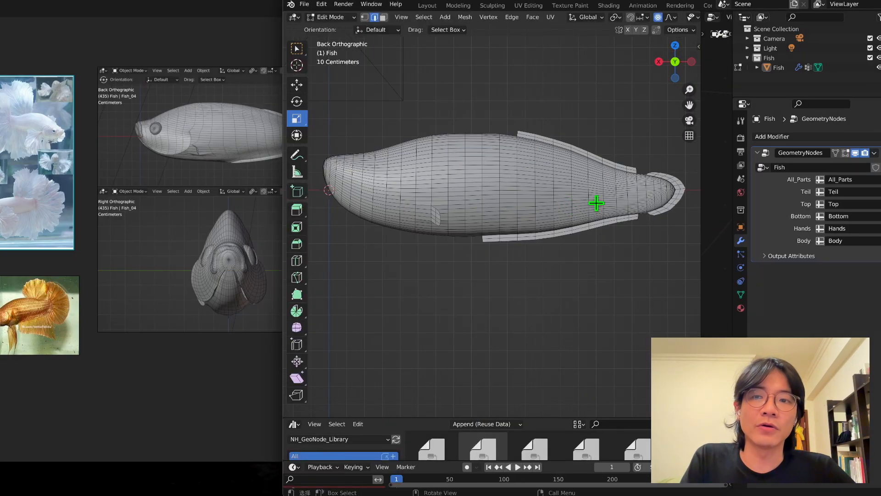
# - Add a UV Sphere to the fish mesh and scale it down to the size of an eye
pyautogui.hotkey('shift', 'a')
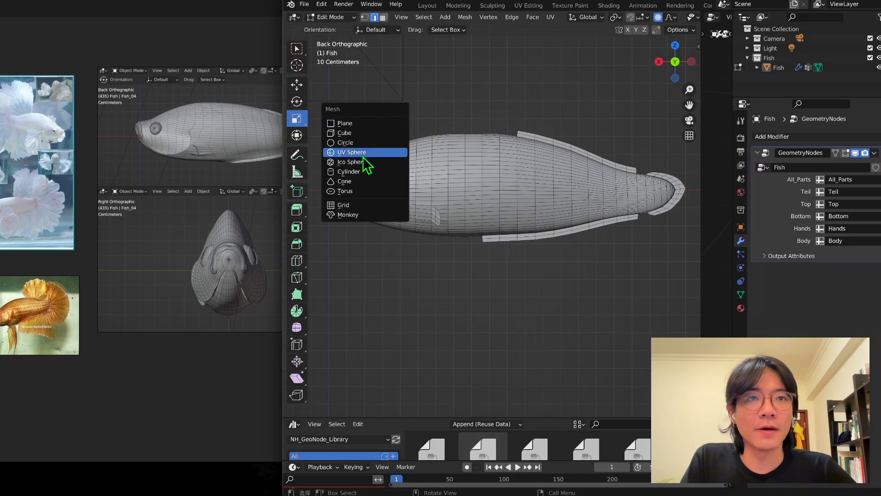
pyautogui.click(364, 153)
pyautogui.scroll(-2, 526, 181)
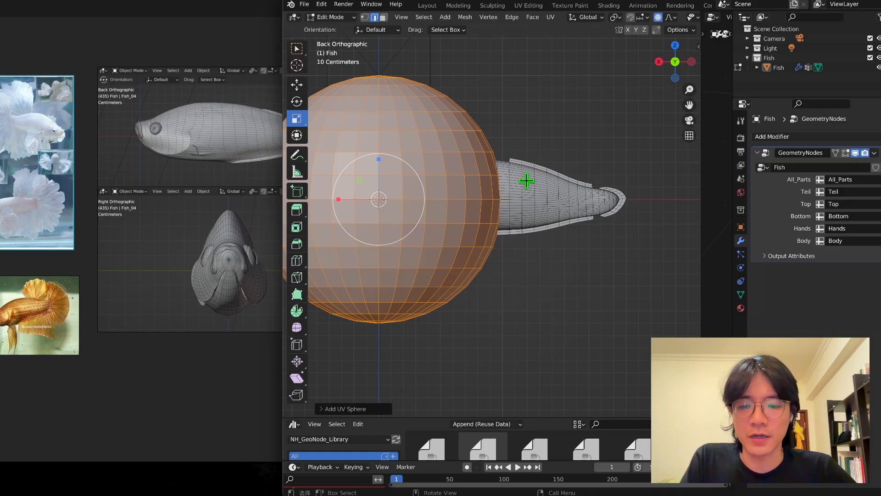
pyautogui.press('s')
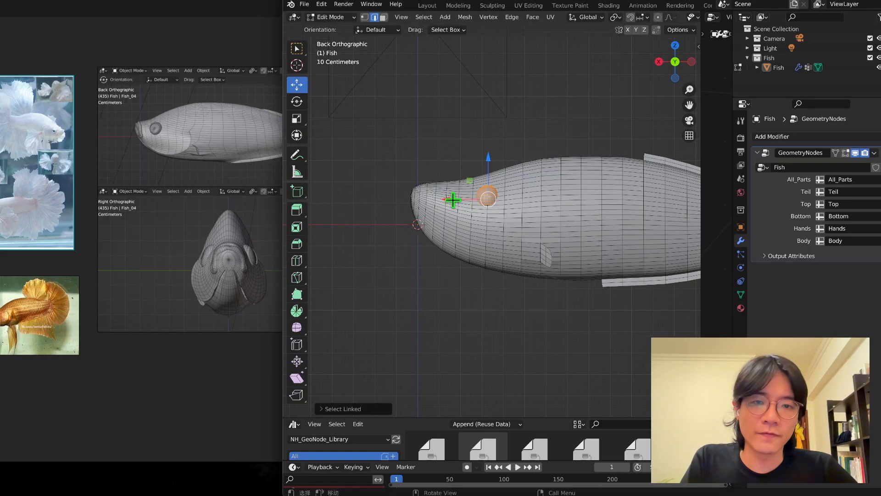
# - Move the eye sphere along X toward the snout and rotate it freely so its pole faces outward from the head
pyautogui.moveTo(450, 198); pyautogui.dragTo(436, 198)
pyautogui.scroll(3, 491, 220)
pyautogui.click(299, 107)
pyautogui.moveTo(464, 159)
pyautogui.mouseDown()
pyautogui.moveTo(463, 179)
pyautogui.moveTo(464, 158)
pyautogui.mouseUp()
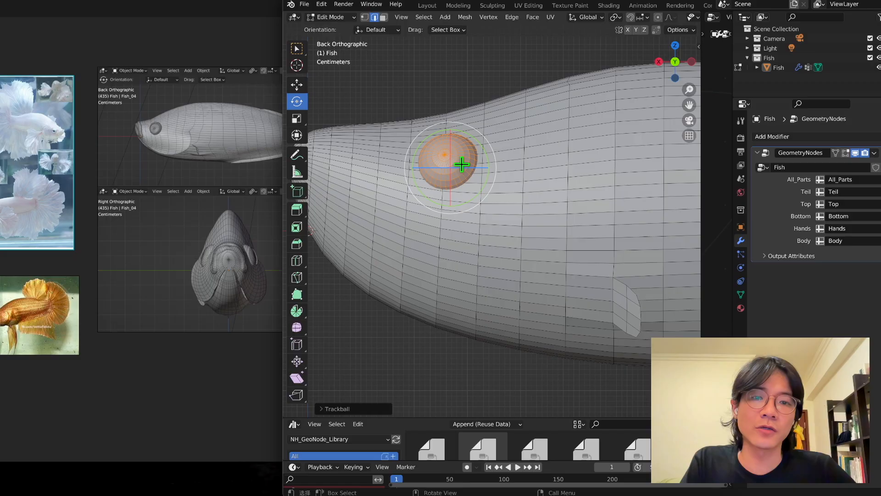
pyautogui.moveTo(462, 165)
pyautogui.mouseDown()
pyautogui.moveTo(453, 167)
pyautogui.moveTo(486, 166)
pyautogui.mouseUp()
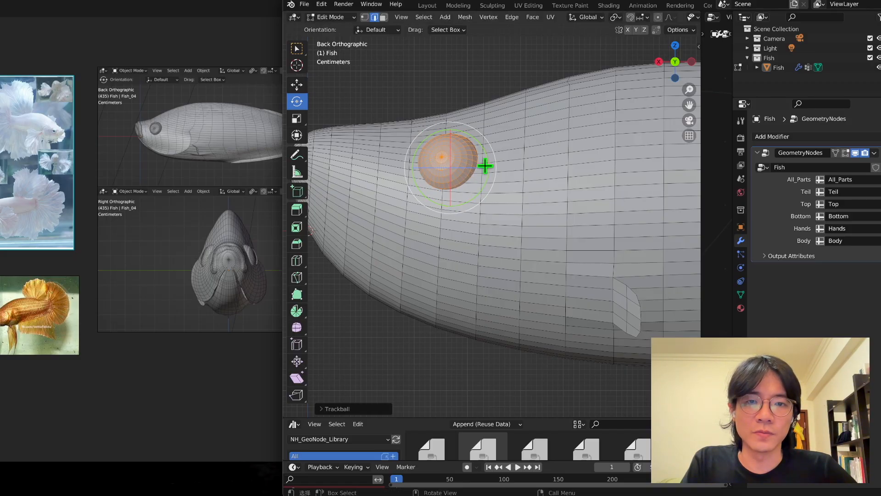
pyautogui.scroll(1, 531, 153)
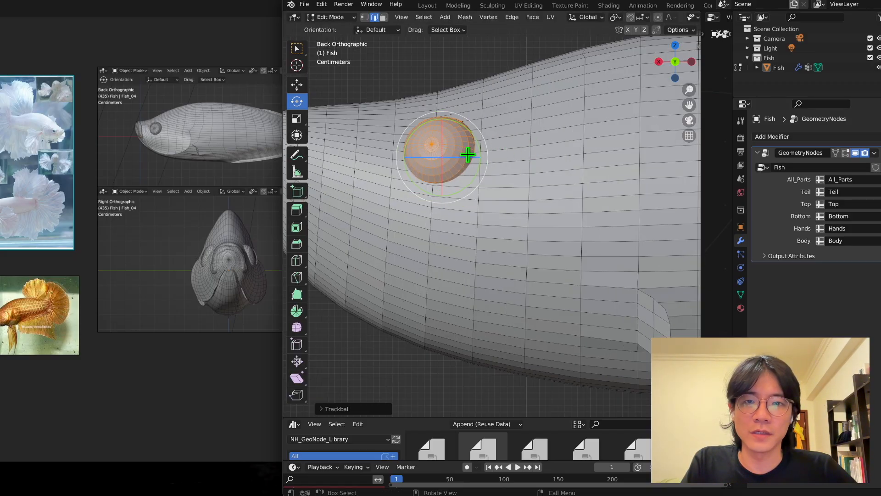
# - Duplicate the eye sphere and move the copy about 0.2 m along negative Y to the opposite side of the head
pyautogui.hotkey('ctrl', 'shift', 'm')
pyautogui.keyDown('shift'); pyautogui.moveTo(438, 154); pyautogui.dragTo(507, 194, button='middle'); pyautogui.keyUp('shift')
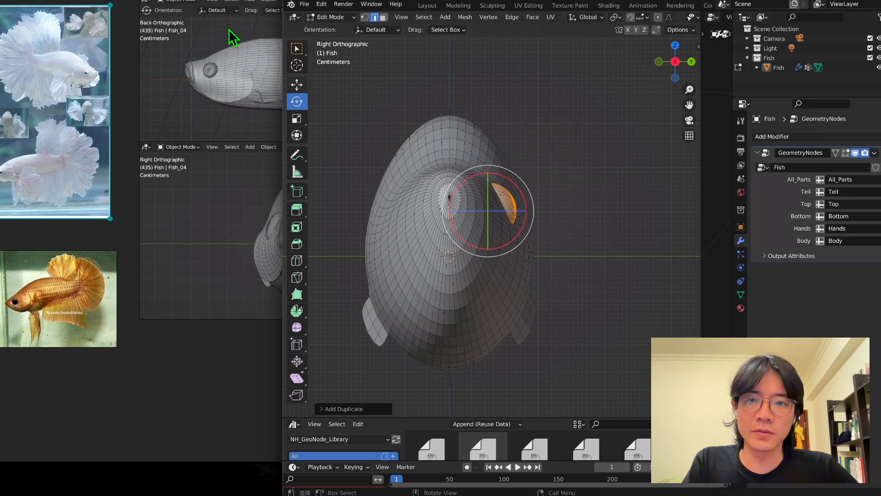
pyautogui.click(298, 84)
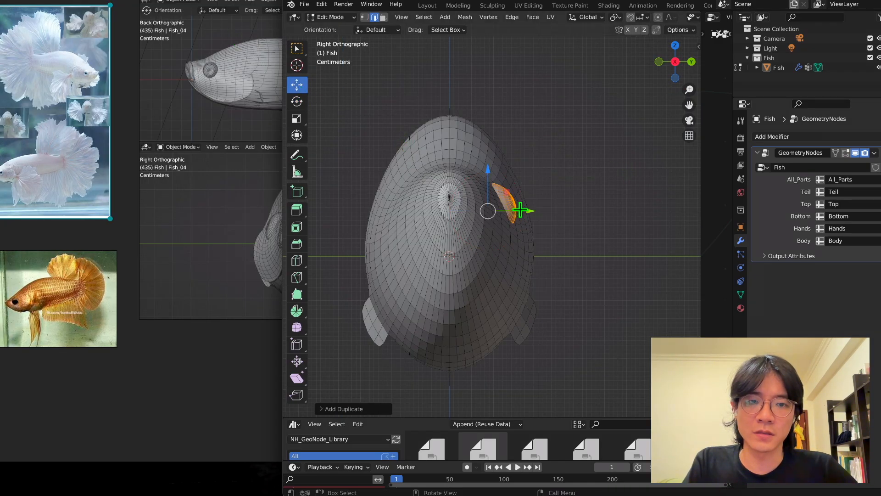
pyautogui.press('g')
pyautogui.press('y')
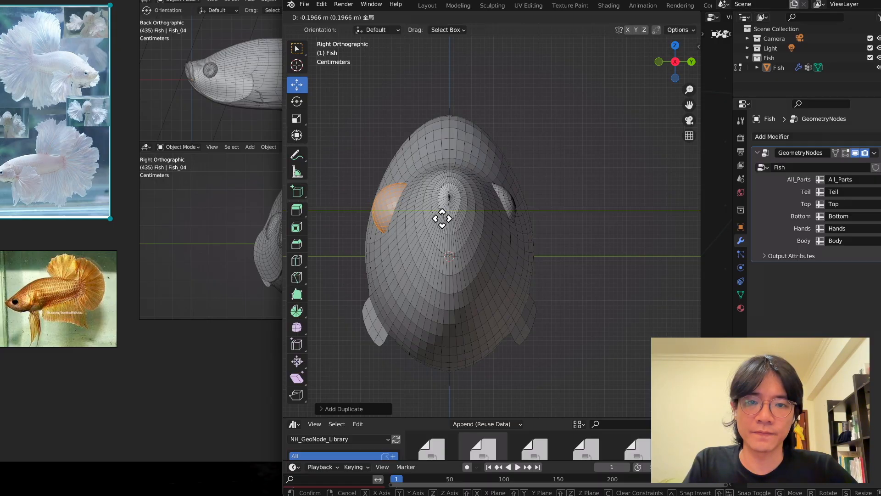
pyautogui.click(443, 219)
# - Rotate the duplicated eye about the X axis to follow the slope of the opposite cheek
pyautogui.click(298, 101)
pyautogui.moveTo(364, 197); pyautogui.dragTo(369, 182)
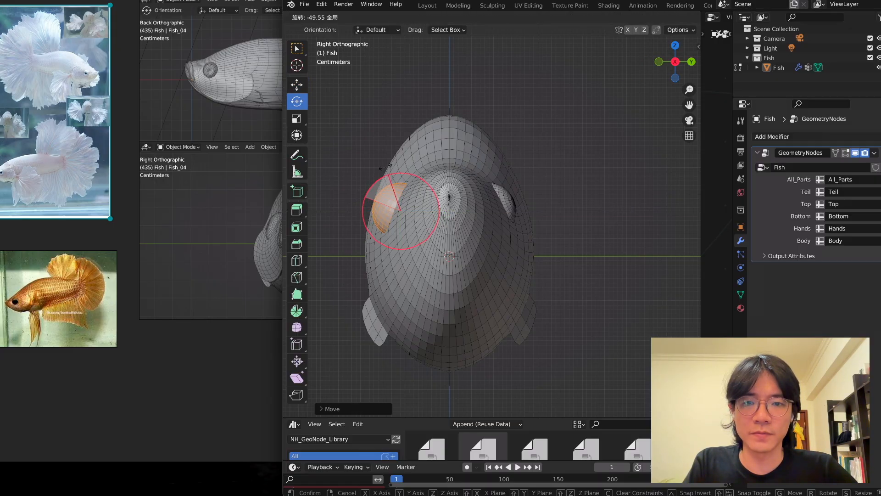
pyautogui.click(386, 167)
# - Rotate the duplicated eye freely in the front view so its pole faces outward from the head
pyautogui.click(296, 85)
pyautogui.click(676, 62)
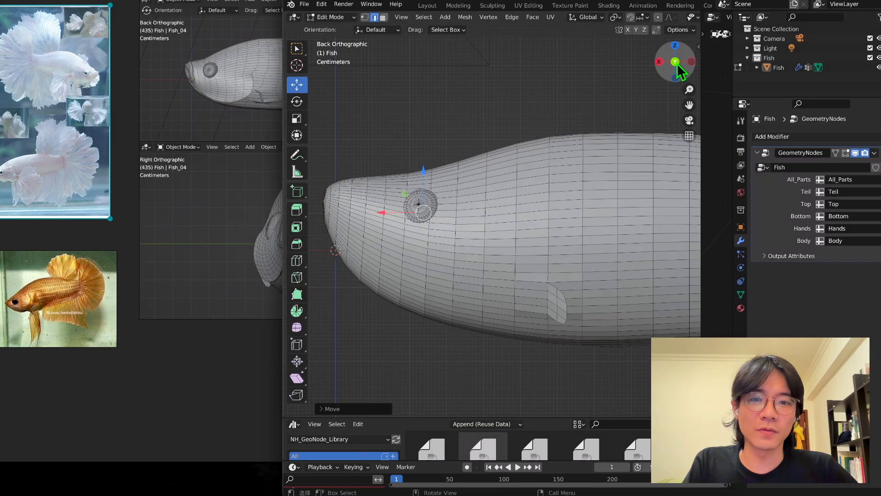
pyautogui.click(693, 66)
pyautogui.click(694, 66)
pyautogui.scroll(4, 459, 203)
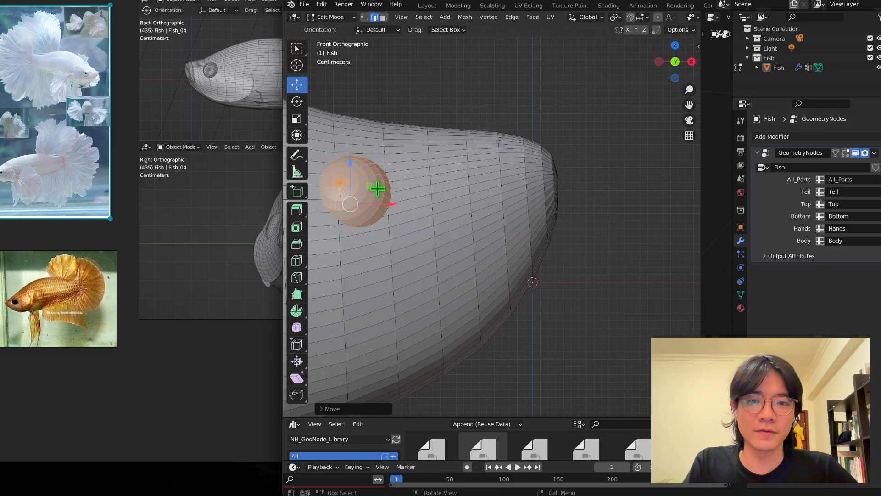
pyautogui.scroll(-4, 352, 193)
pyautogui.press('r')
pyautogui.moveTo(428, 198); pyautogui.dragTo(443, 199)
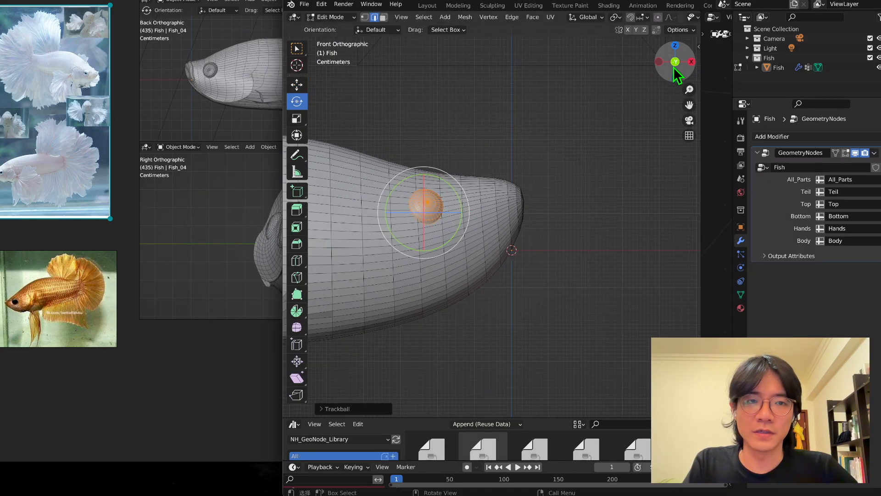
# - Move the duplicated eye along Y in the right view so it sits in the cheek like the opposite eye
pyautogui.click(691, 61)
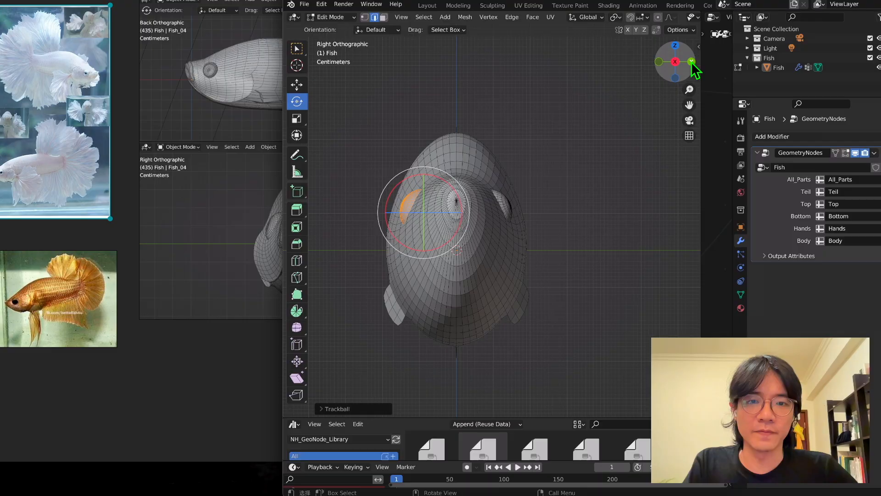
pyautogui.click(297, 85)
pyautogui.scroll(2, 432, 212)
pyautogui.press('g')
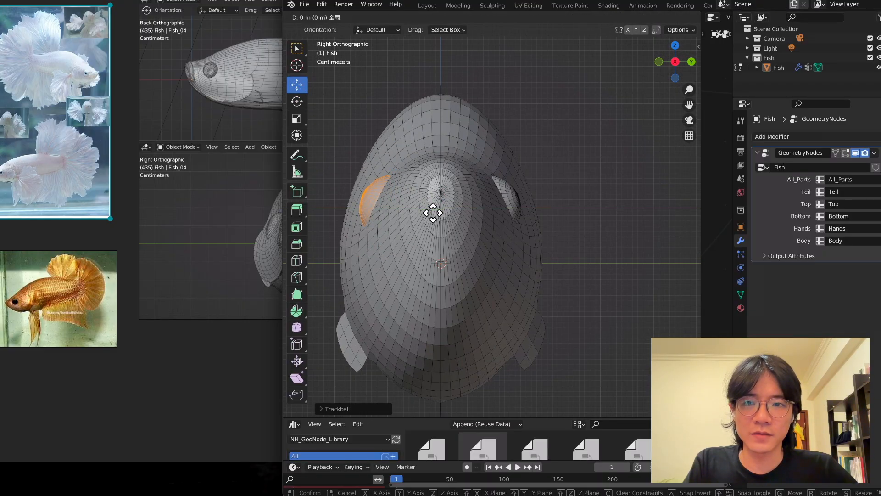
pyautogui.click(433, 212)
pyautogui.moveTo(461, 217); pyautogui.dragTo(321, 174, button='middle')
pyautogui.scroll(-4, 456, 187)
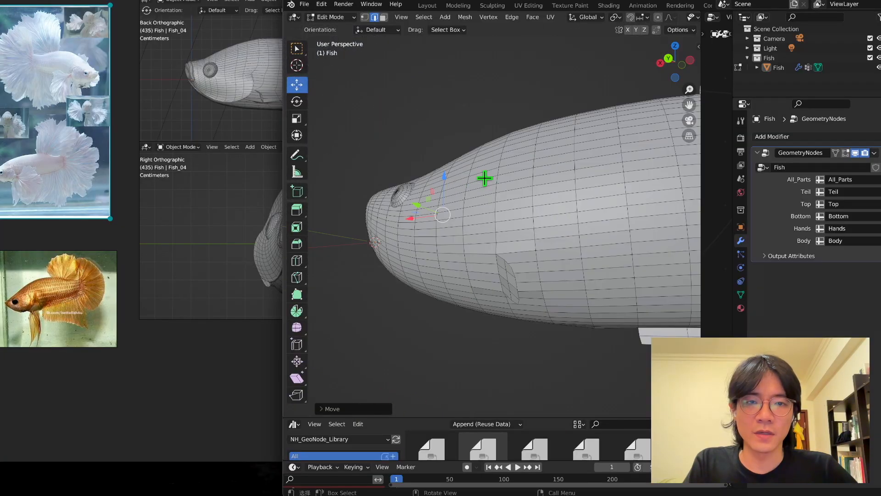
pyautogui.click(686, 66)
pyautogui.click(687, 62)
pyautogui.click(692, 64)
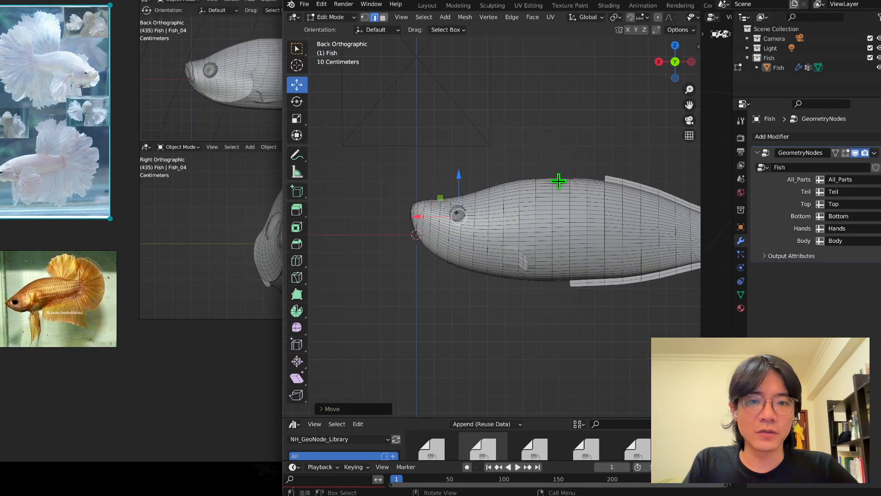
pyautogui.scroll(2, 539, 188)
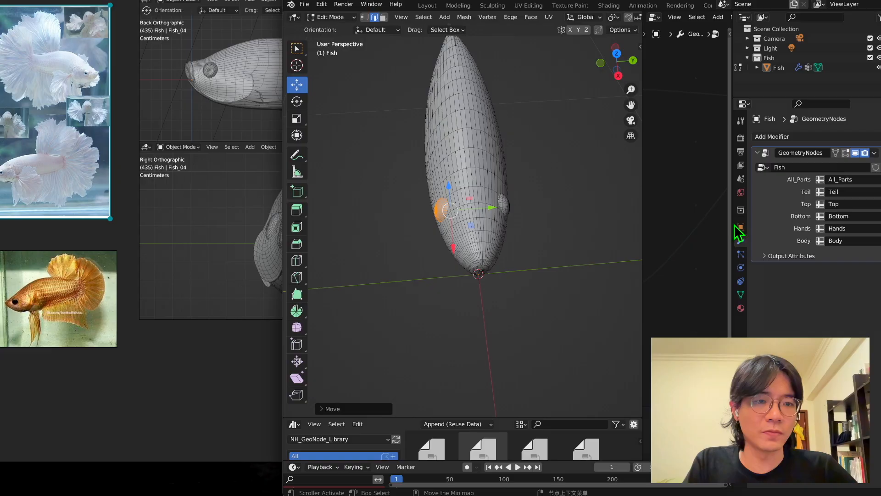
# - Select both linked eye spheres and assign them to a new vertex group named Eyes
pyautogui.moveTo(732, 225); pyautogui.dragTo(673, 216)
pyautogui.click(682, 294)
pyautogui.press('l')
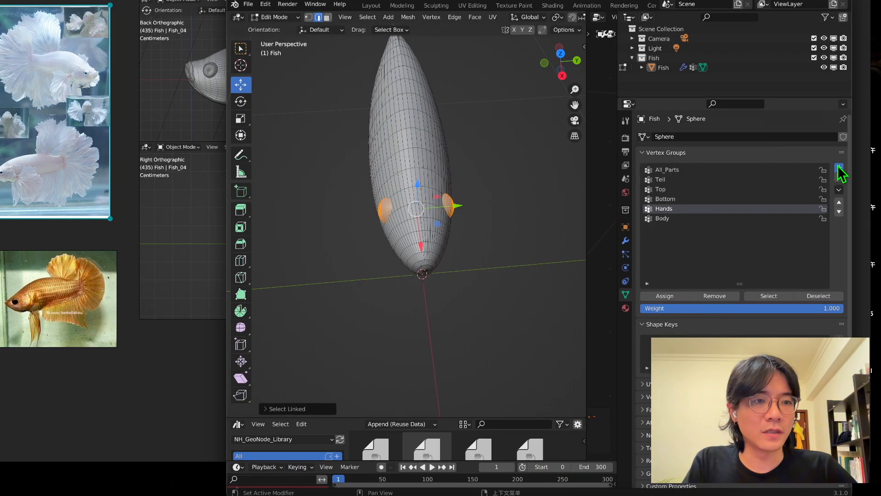
pyautogui.click(838, 167)
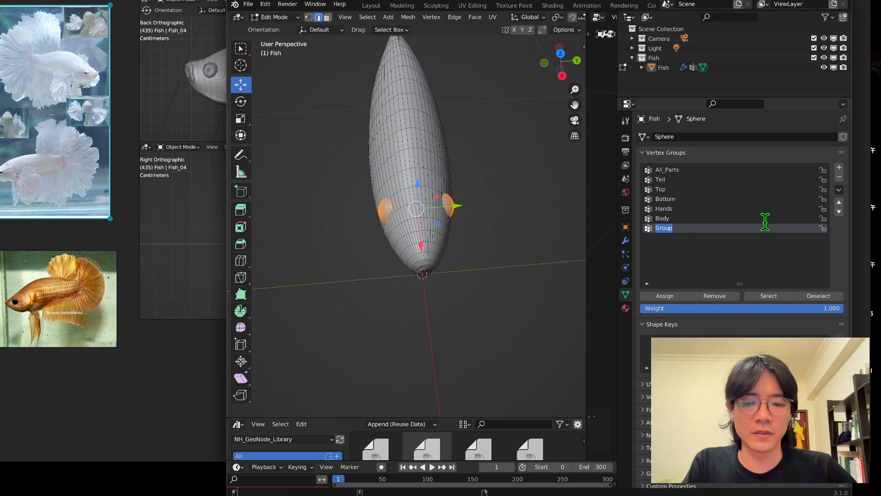
pyautogui.write('Eye')
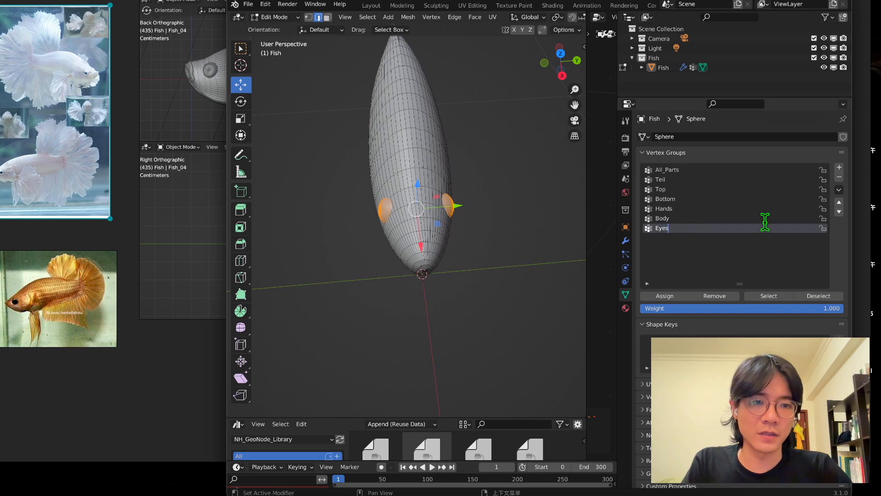
pyautogui.write('s')
pyautogui.press('Return')
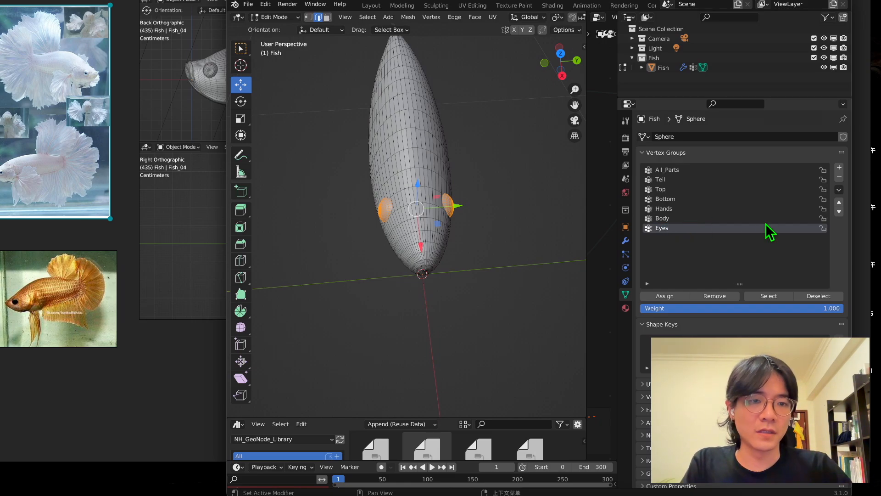
pyautogui.click(664, 296)
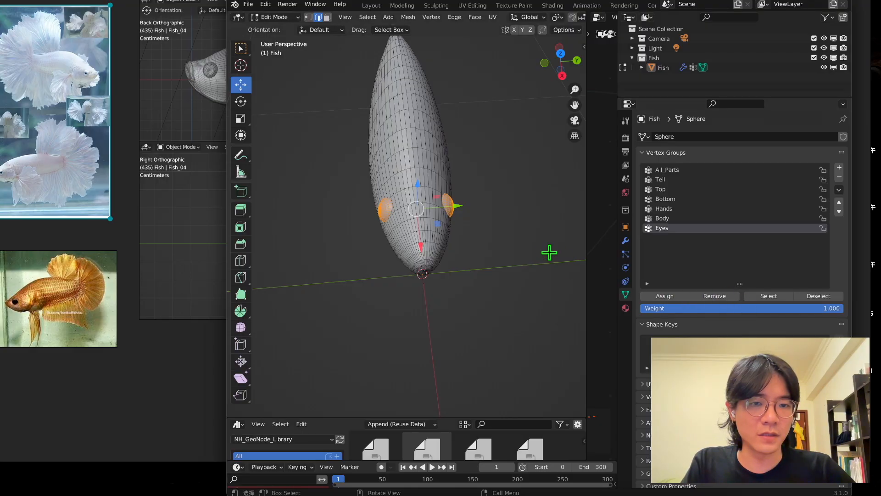
# - Check the Eyes vertex group by clearing the selection and selecting the group's vertices
pyautogui.hotkey('alt', 'a')
pyautogui.click(776, 297)
pyautogui.moveTo(551, 257); pyautogui.dragTo(399, 157, button='middle')
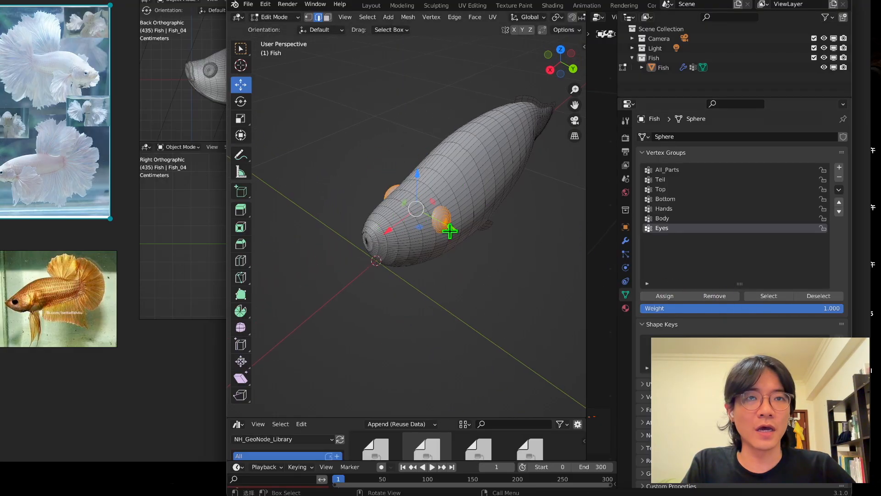
# - Select the Body vertex group's vertices to examine which parts of the fish it covers, and clear the selection
pyautogui.click(662, 219)
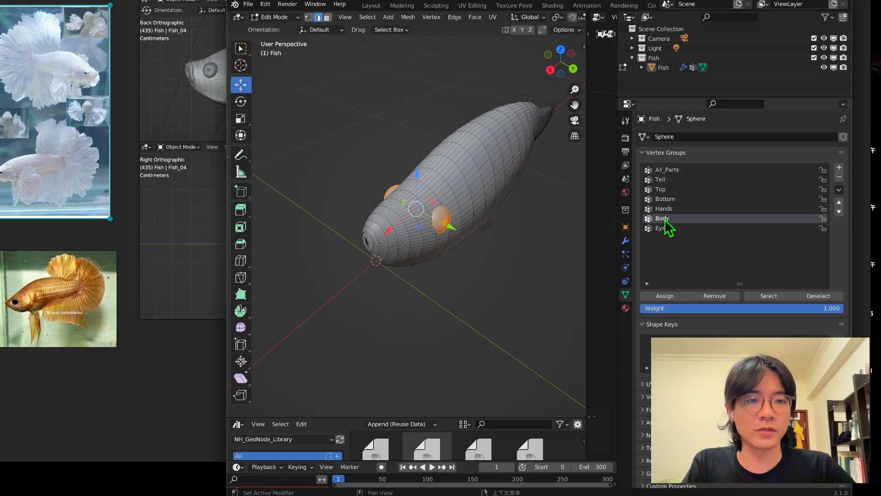
pyautogui.scroll(3, 468, 280)
pyautogui.click(769, 296)
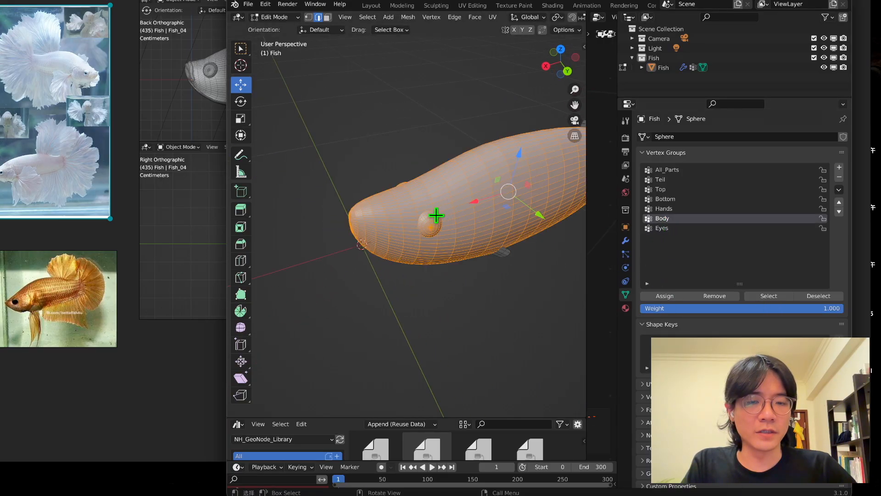
pyautogui.moveTo(436, 215); pyautogui.dragTo(587, 142, button='middle')
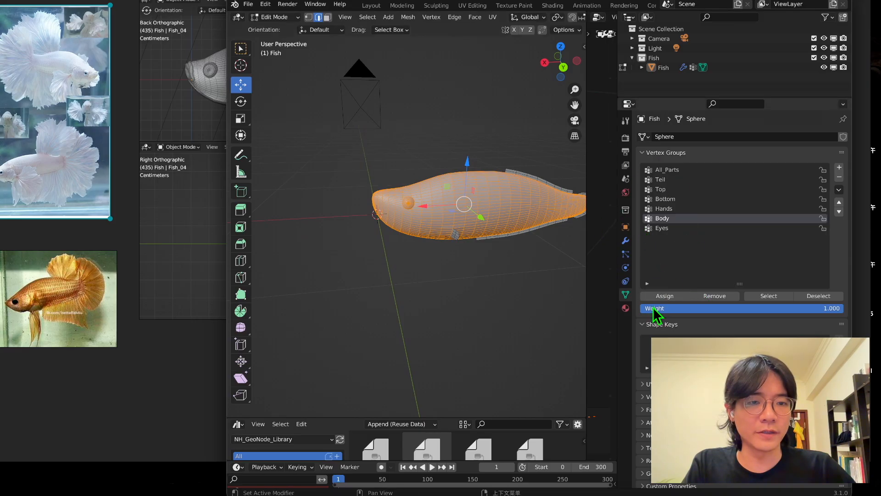
pyautogui.click(433, 292)
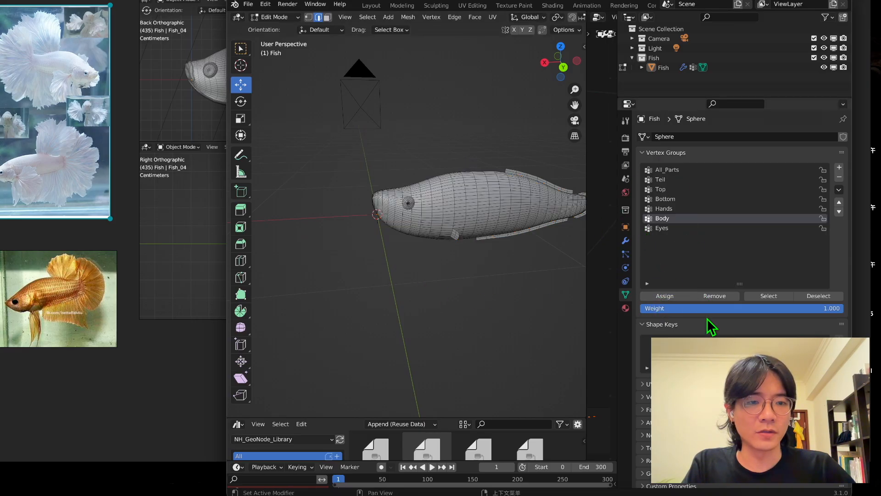
pyautogui.click(760, 297)
pyautogui.scroll(2, 530, 260)
pyautogui.click(399, 298)
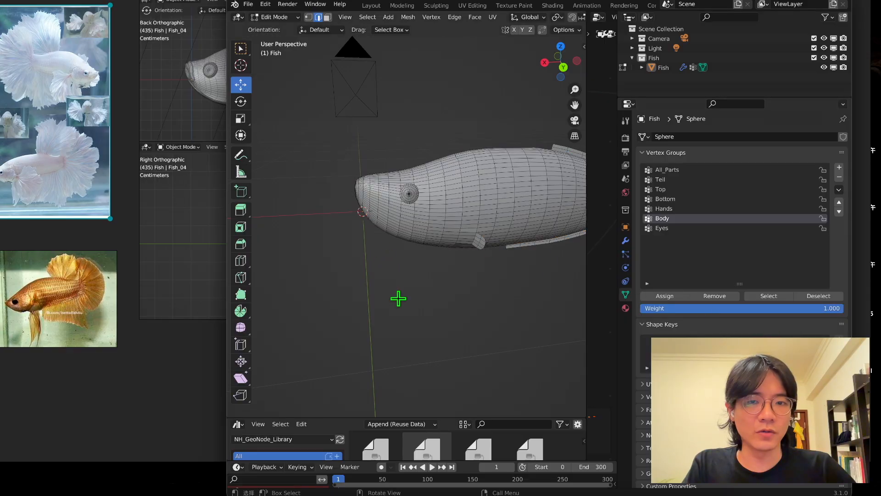
# - Return the fish to Object Mode and widen the geometry node editor for the Fish node tree
pyautogui.press('a')
pyautogui.moveTo(398, 298); pyautogui.dragTo(491, 202, button='middle')
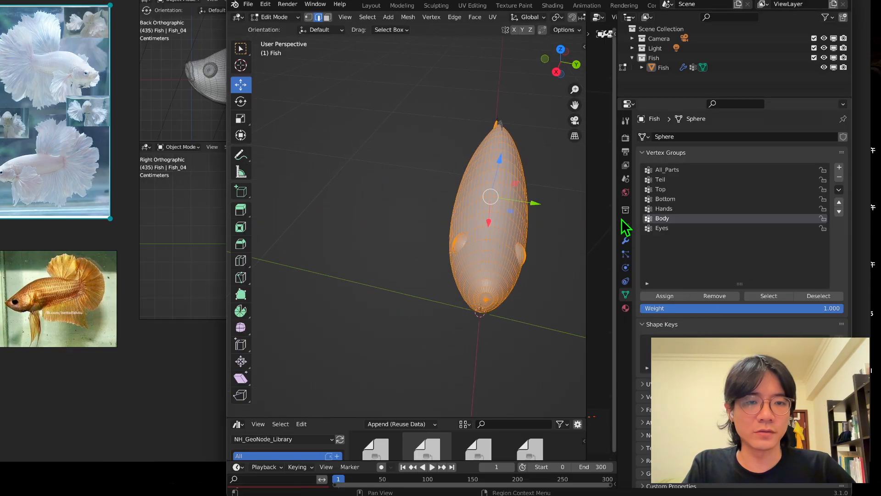
pyautogui.moveTo(616, 216); pyautogui.dragTo(703, 220)
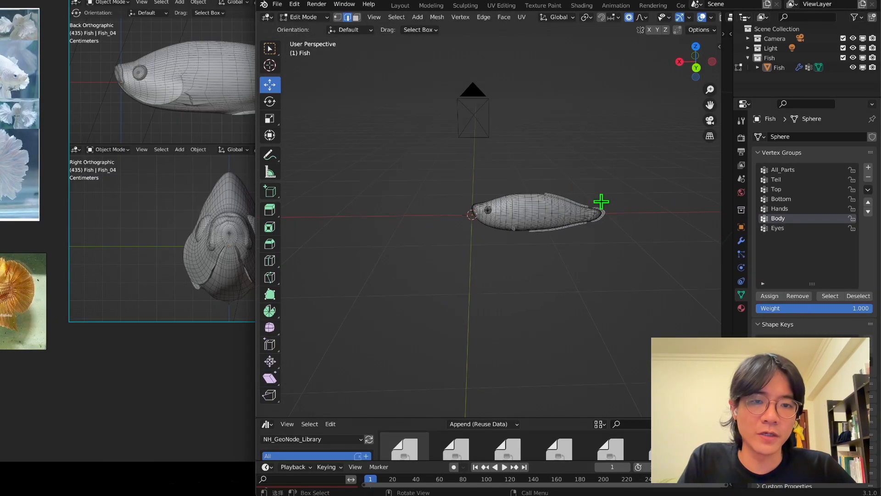
pyautogui.scroll(5, 602, 201)
pyautogui.moveTo(602, 197); pyautogui.dragTo(620, 195, button='middle')
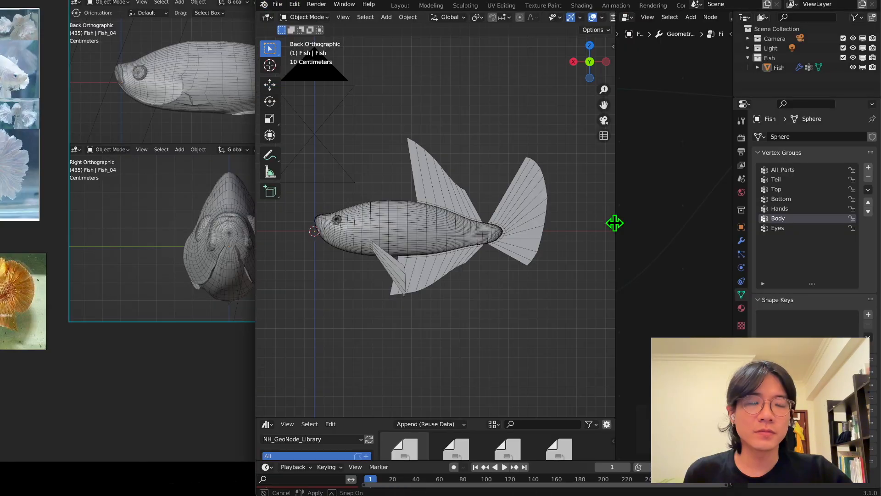
pyautogui.moveTo(615, 222); pyautogui.dragTo(531, 222)
pyautogui.press('Home')
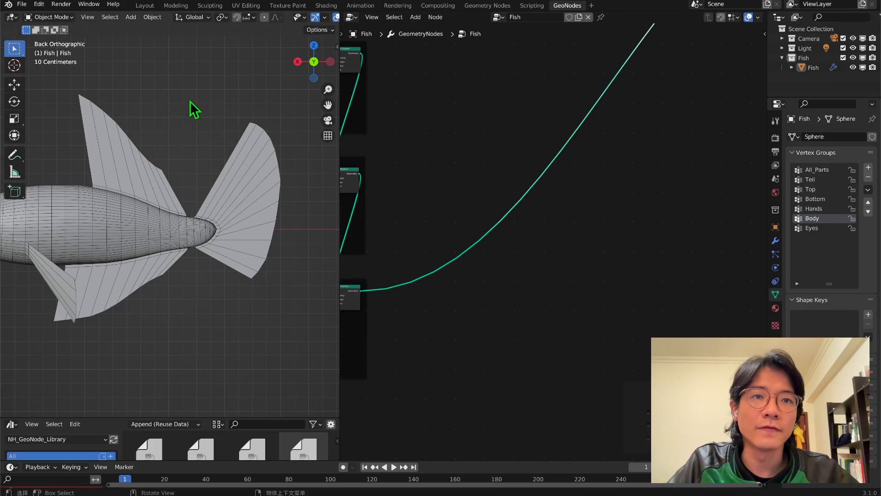
# - Add a Set Position node on the geometry link after the last Fish_offset frame
pyautogui.hotkey('shift', 'a')
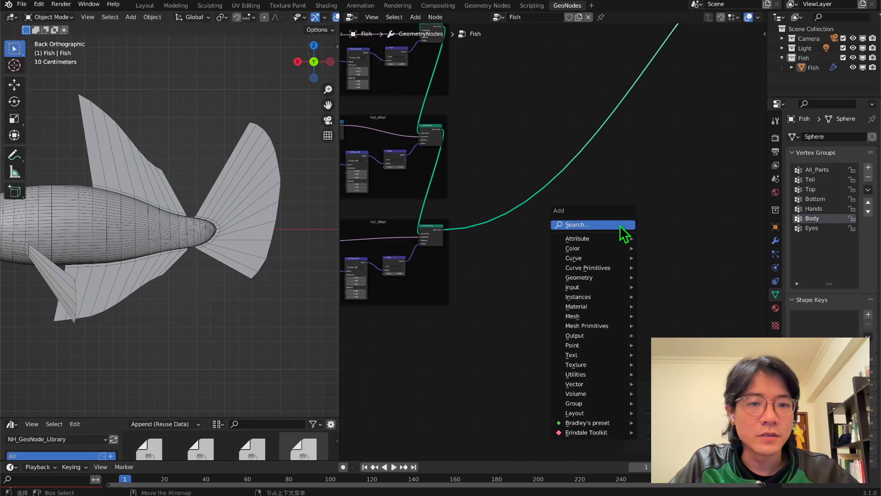
pyautogui.click(620, 224)
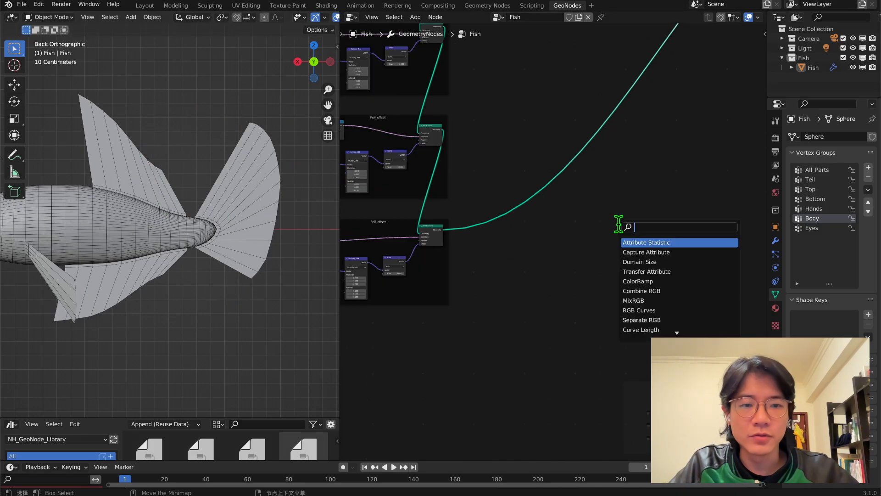
pyautogui.write('set pos')
pyautogui.press('Return')
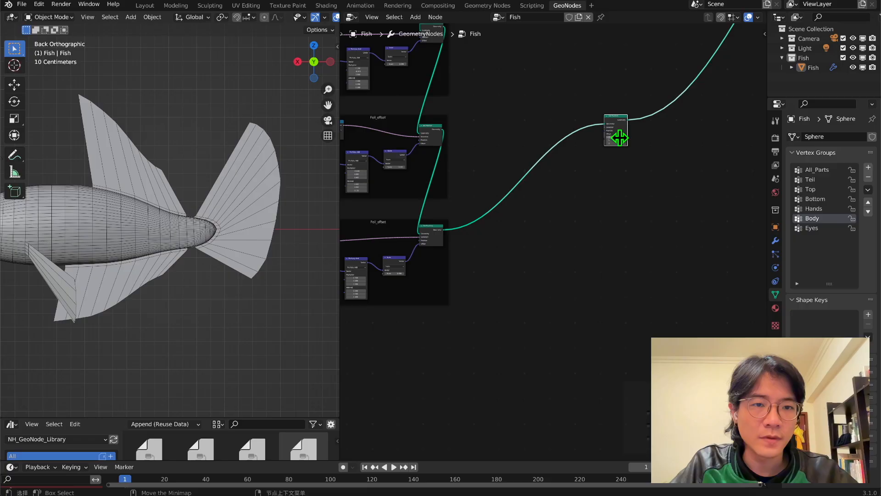
pyautogui.scroll(-4, 680, 179)
pyautogui.moveTo(691, 188); pyautogui.dragTo(519, 232, button='middle')
pyautogui.moveTo(429, 200); pyautogui.dragTo(479, 288)
# - Add a Noise Texture node and connect its Color output to the new Set Position node's Offset
pyautogui.scroll(-3, 478, 288)
pyautogui.scroll(6, 485, 277)
pyautogui.moveTo(485, 278); pyautogui.dragTo(509, 208, button='middle')
pyautogui.press('Return')
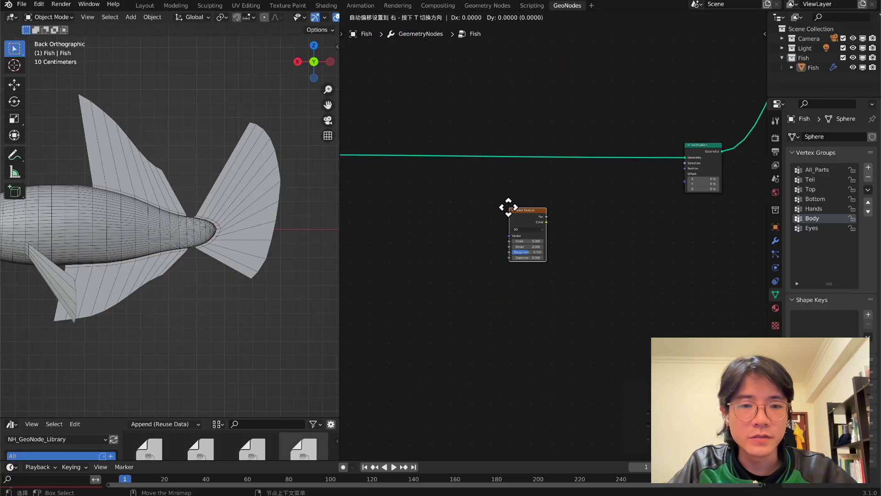
pyautogui.click(536, 190)
pyautogui.scroll(2, 536, 190)
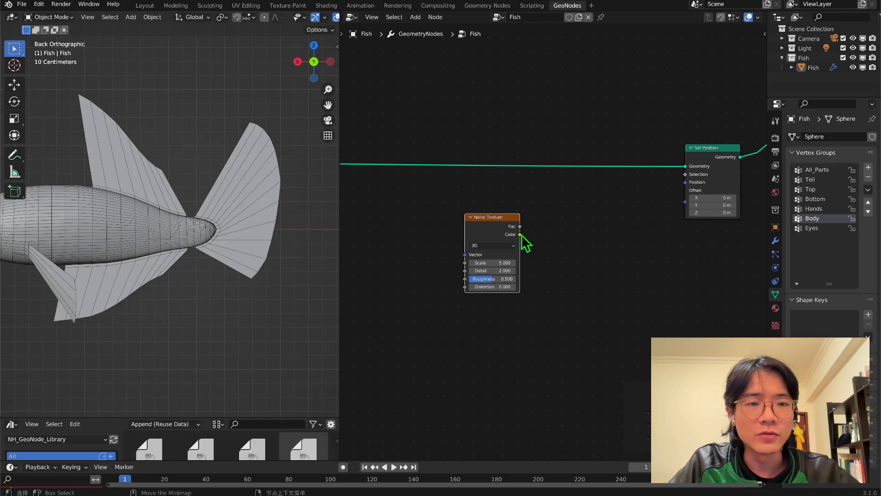
pyautogui.moveTo(520, 235); pyautogui.dragTo(682, 203)
pyautogui.moveTo(183, 218); pyautogui.dragTo(229, 242, button='middle')
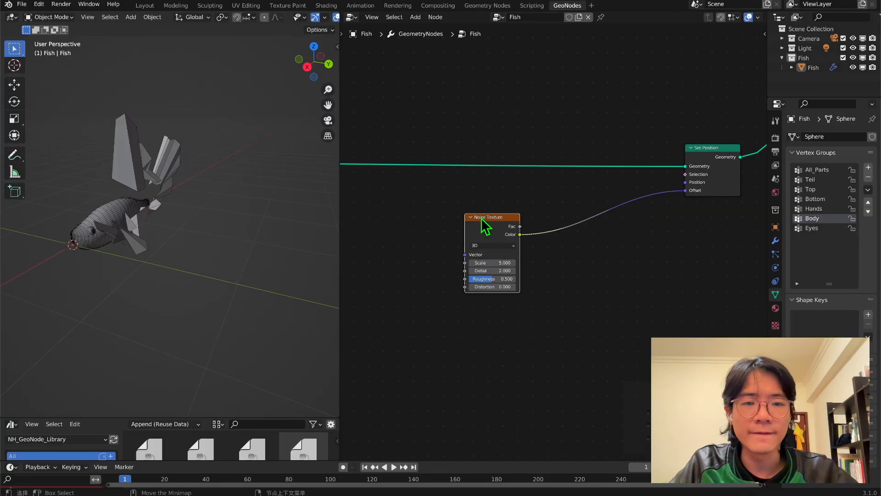
# - Make room beside the Noise Texture and add a Vector Math node set to Subtract
pyautogui.moveTo(486, 225); pyautogui.dragTo(409, 239)
pyautogui.hotkey('shift', 'a')
pyautogui.click(544, 263)
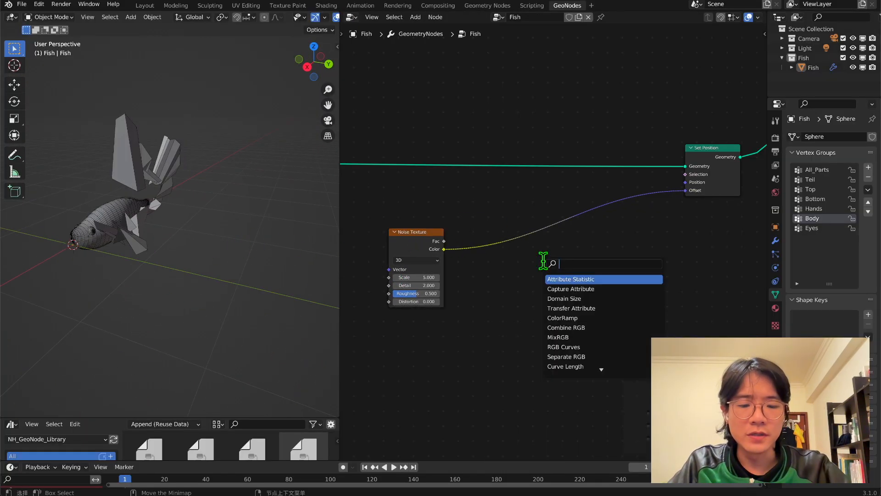
pyautogui.write('ma')
pyautogui.press('Down')
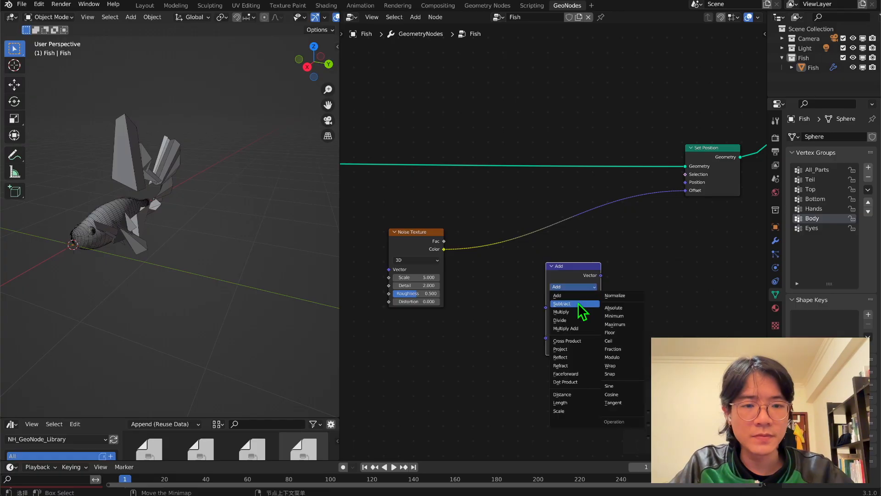
pyautogui.click(575, 305)
pyautogui.scroll(2, 587, 308)
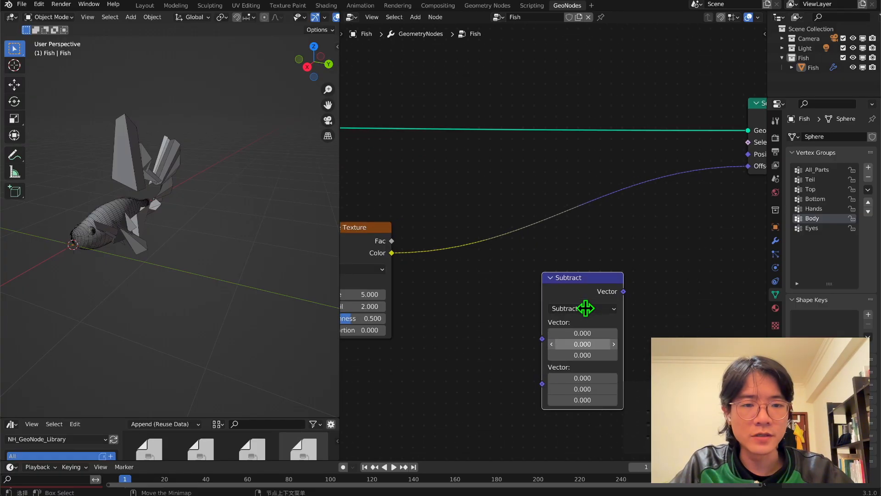
# - Set the Subtract node's second vector to 0.5 on all axes and insert it between Noise Texture Color and Offset
pyautogui.moveTo(584, 307); pyautogui.dragTo(557, 229, button='middle')
pyautogui.moveTo(553, 289); pyautogui.dragTo(553, 310)
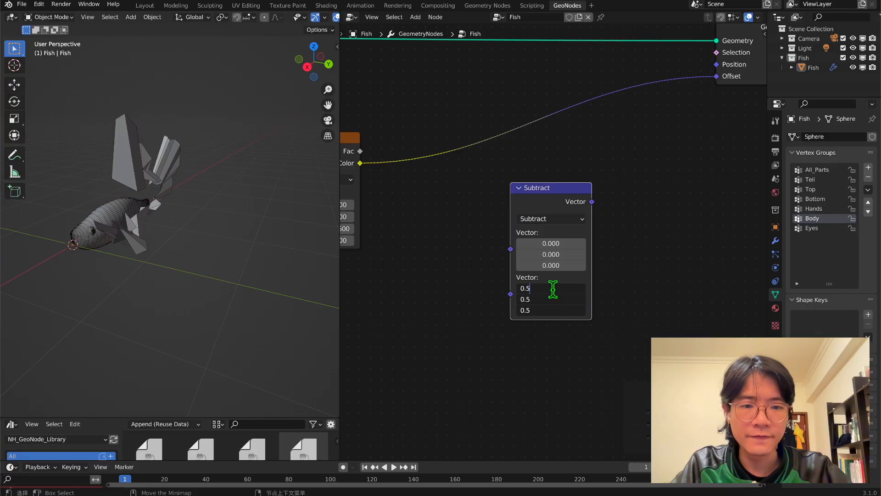
pyautogui.write('0.5')
pyautogui.press('Return')
pyautogui.moveTo(557, 197); pyautogui.dragTo(507, 146)
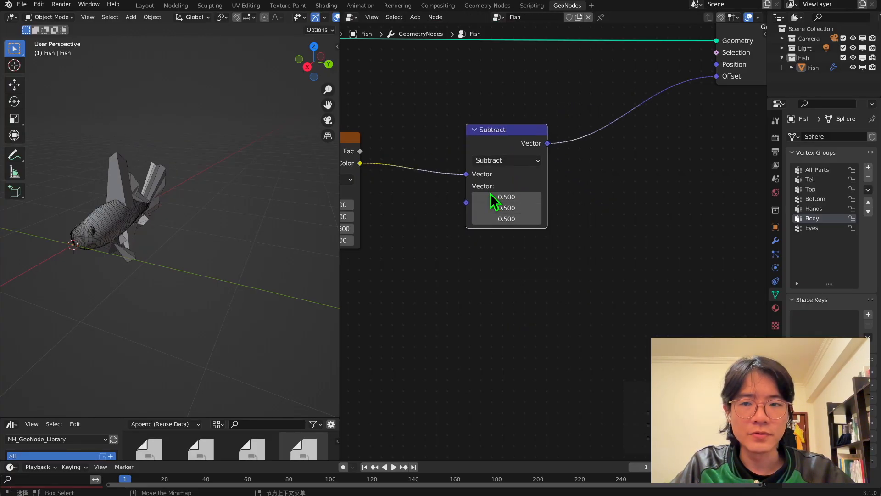
pyautogui.moveTo(172, 220)
pyautogui.mouseDown(button='middle')
pyautogui.moveTo(60, 236)
pyautogui.moveTo(163, 184)
pyautogui.moveTo(285, 226)
pyautogui.moveTo(197, 261)
pyautogui.moveTo(49, 233)
pyautogui.moveTo(395, 248)
pyautogui.moveTo(141, 200)
pyautogui.moveTo(160, 208)
pyautogui.mouseUp(button='middle')
pyautogui.scroll(-3, 160, 208)
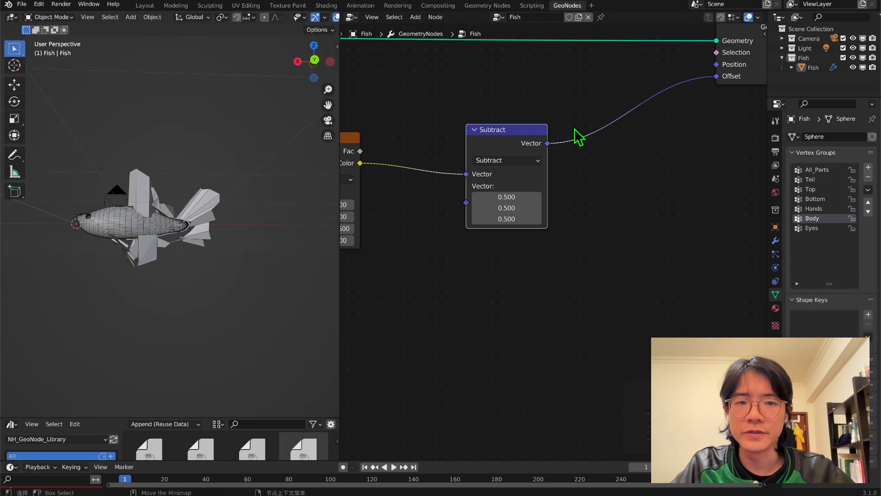
# - Arrange the Noise Texture and Subtract nodes with space below the geometry link, ahead of the Set Position node
pyautogui.moveTo(522, 142); pyautogui.dragTo(519, 177)
pyautogui.scroll(-4, 522, 172)
pyautogui.moveTo(541, 322); pyautogui.dragTo(394, 189)
pyautogui.moveTo(385, 166); pyautogui.dragTo(384, 223)
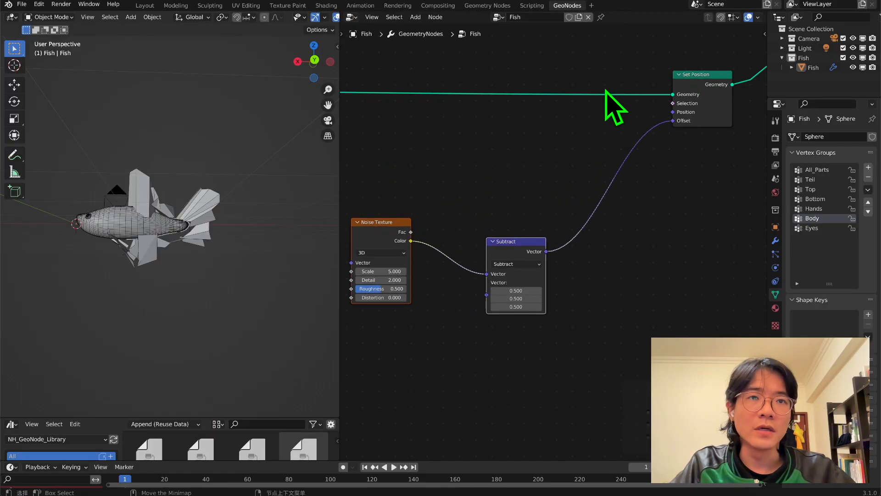
pyautogui.scroll(-2, 531, 130)
pyautogui.moveTo(372, 138); pyautogui.dragTo(519, 353)
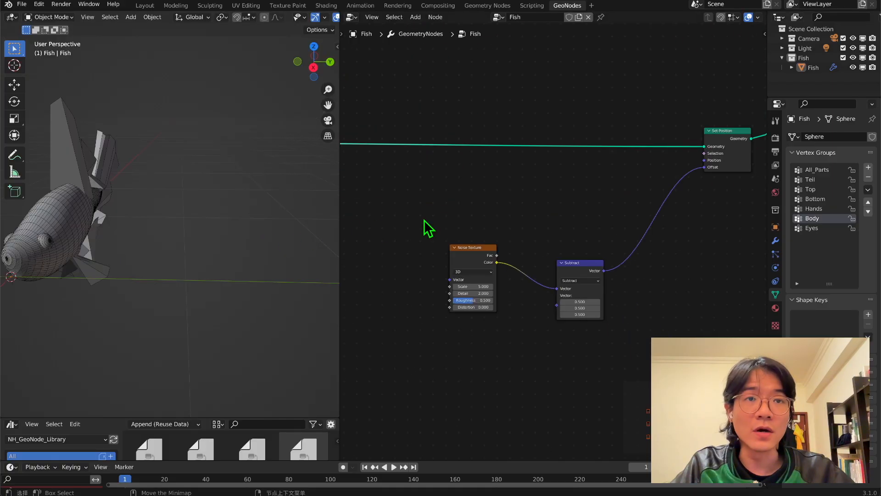
pyautogui.moveTo(183, 220); pyautogui.dragTo(194, 239, button='middle')
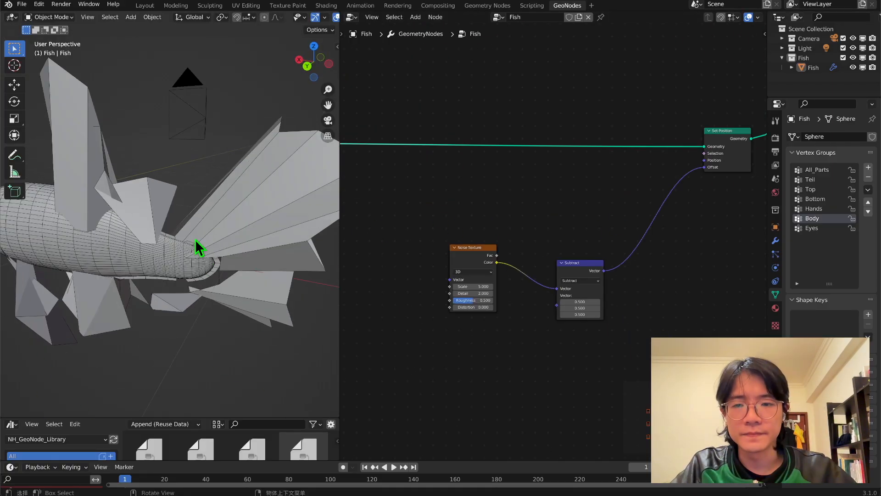
pyautogui.click(589, 275)
pyautogui.hotkey('ctrl', 'z')
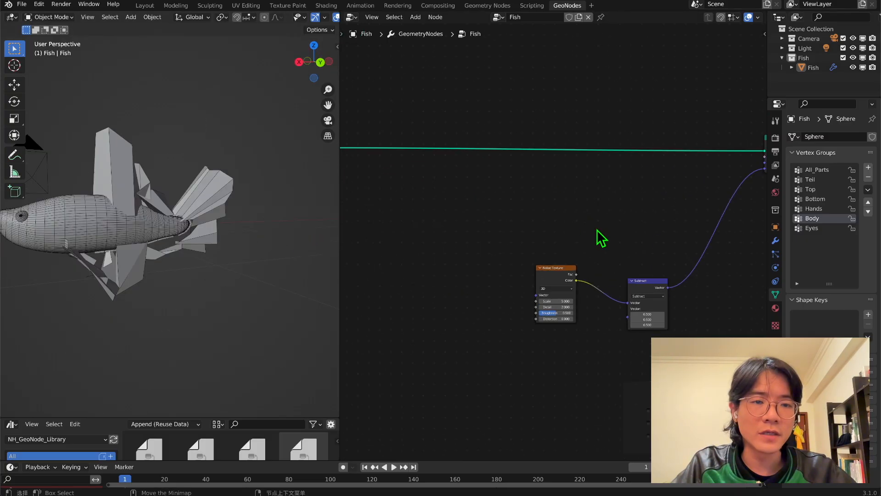
# - Add a Group Input node and connect its All_Parts output to the Set Position node's Selection
pyautogui.hotkey('shift', 'a')
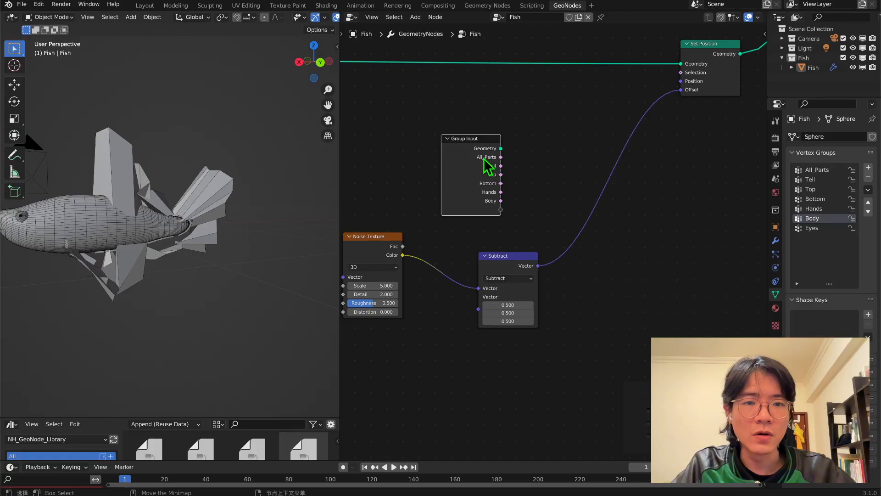
pyautogui.moveTo(532, 158); pyautogui.dragTo(531, 187, button='middle')
pyautogui.moveTo(522, 208); pyautogui.dragTo(686, 167)
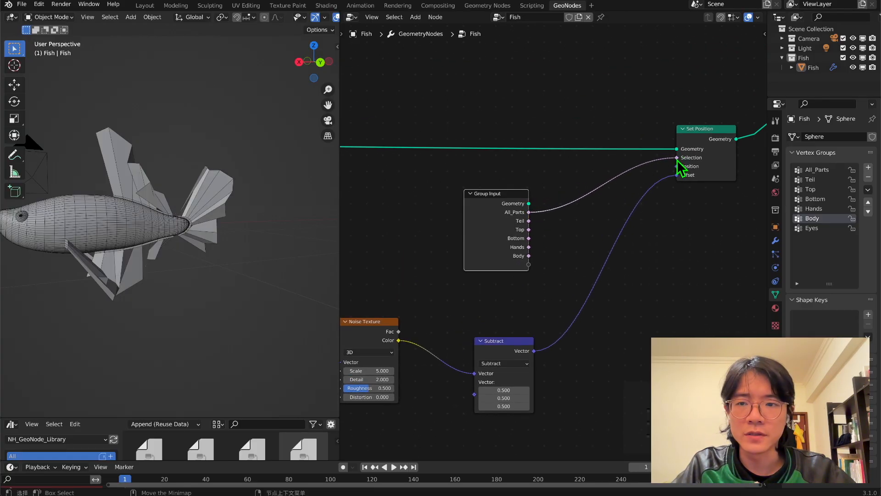
# - Widen the 3D viewport and examine the displaced fins from several angles
pyautogui.moveTo(138, 206); pyautogui.dragTo(129, 238, button='middle')
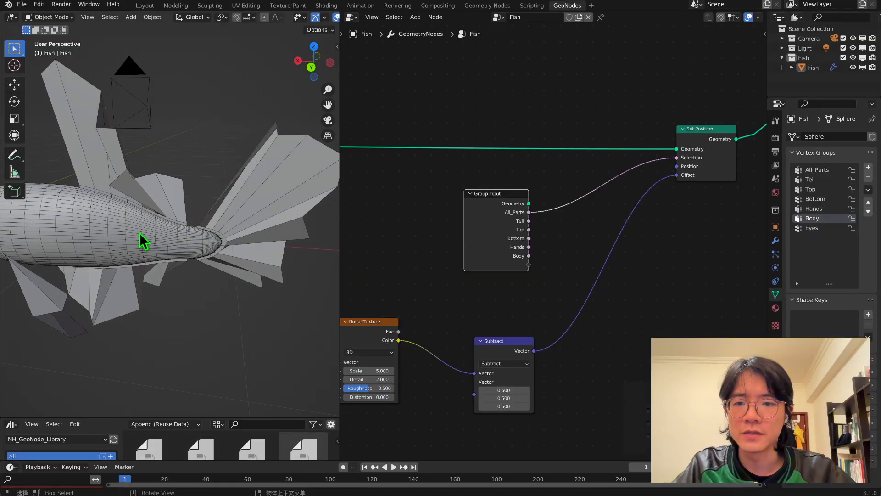
pyautogui.moveTo(338, 143); pyautogui.dragTo(456, 161)
pyautogui.moveTo(404, 220); pyautogui.dragTo(137, 176, button='middle')
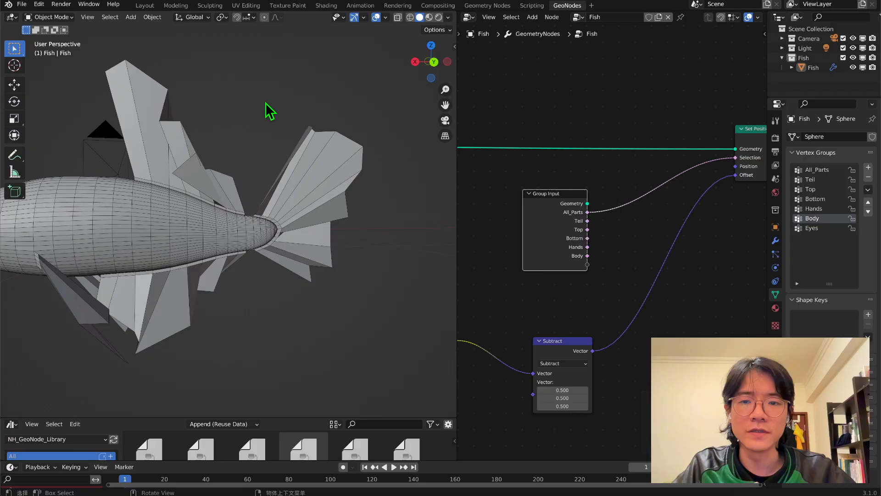
pyautogui.moveTo(270, 111); pyautogui.dragTo(148, 176, button='middle')
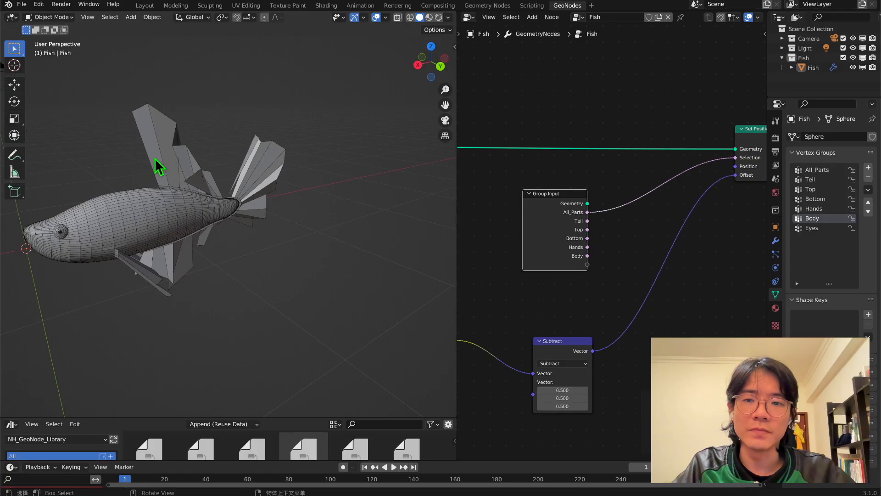
pyautogui.moveTo(155, 158); pyautogui.dragTo(184, 234, button='middle')
# - Collapse the new Group Input node and place it close to the Set Position node
pyautogui.scroll(-2, 559, 167)
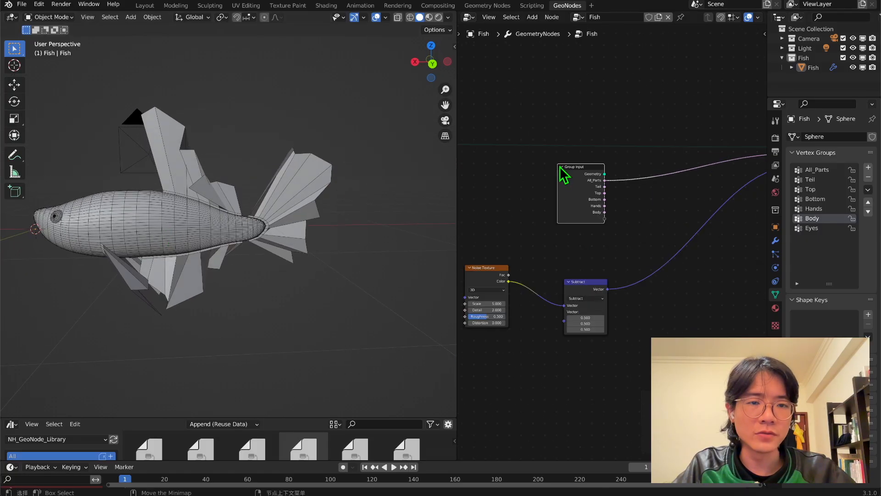
pyautogui.click(562, 167)
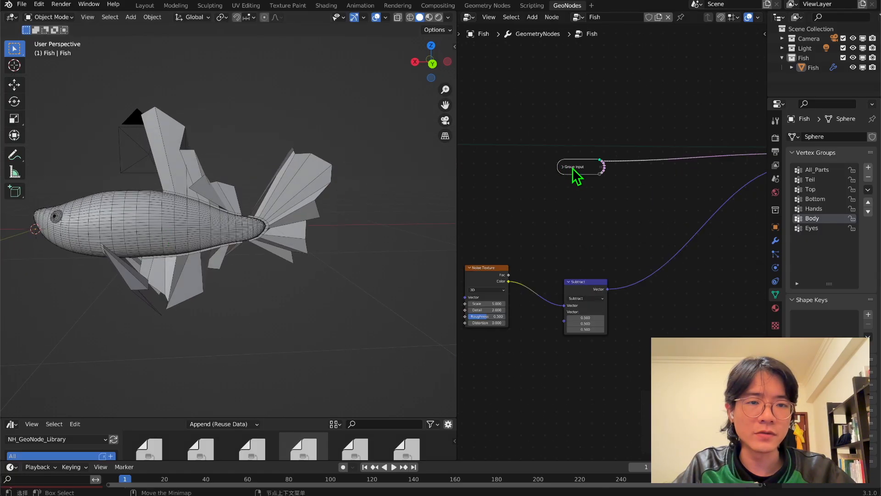
pyautogui.moveTo(572, 167); pyautogui.dragTo(557, 179)
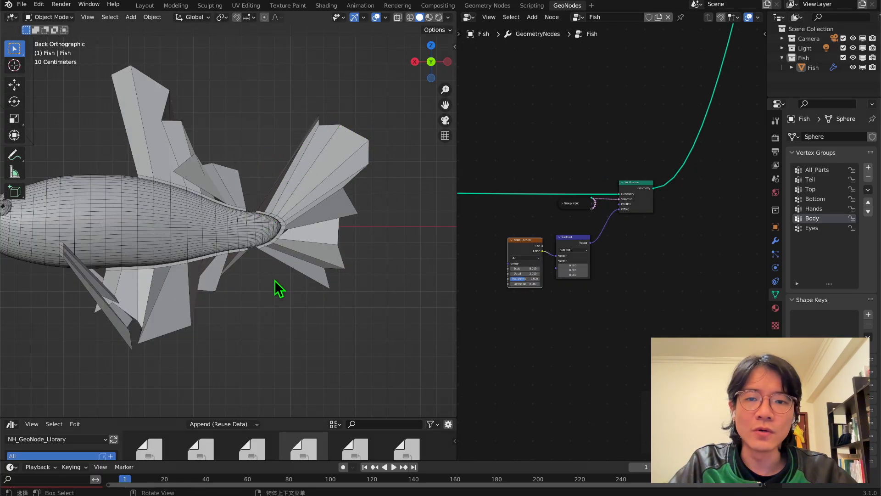
# - Insert a Subdivision Surface node on the geometry link before the noise-driven Set Position node
pyautogui.moveTo(491, 158); pyautogui.dragTo(621, 166, button='middle')
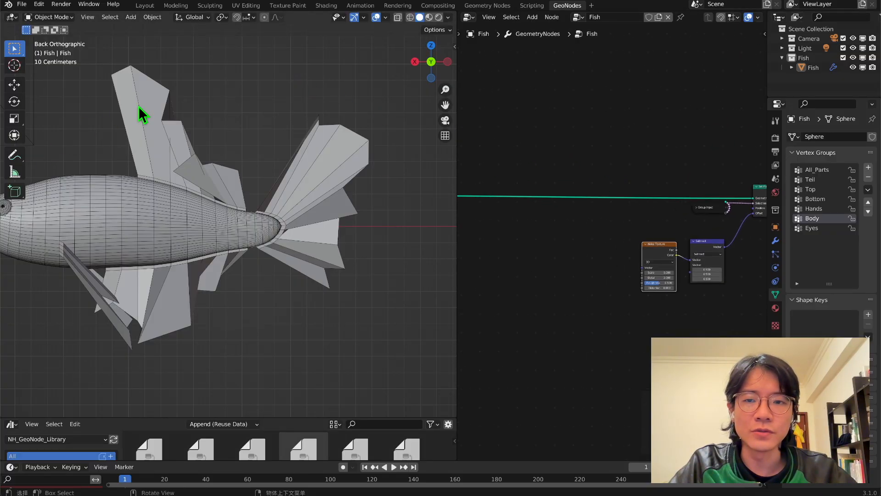
pyautogui.hotkey('shift', 'a')
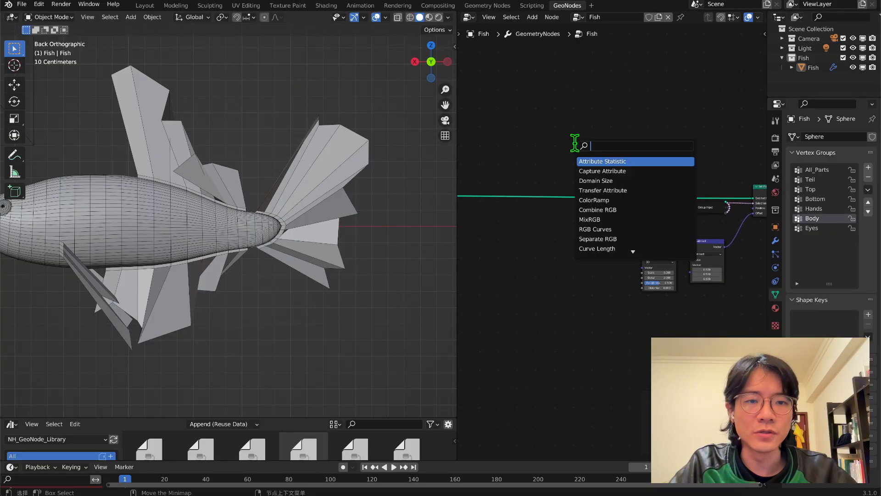
pyautogui.write('s')
pyautogui.click(626, 217)
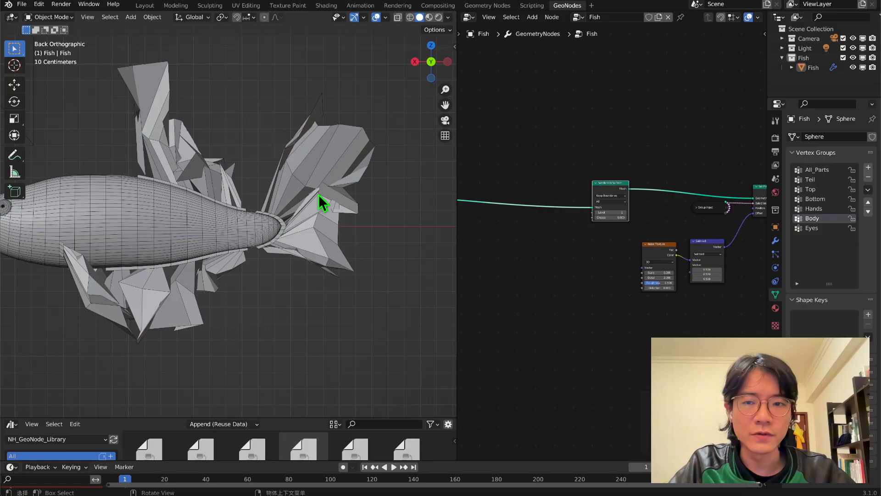
# - Set the Subdivision Surface level to 2 and check the fins from the back view
pyautogui.scroll(-3, 163, 187)
pyautogui.moveTo(163, 187); pyautogui.dragTo(382, 234, button='middle')
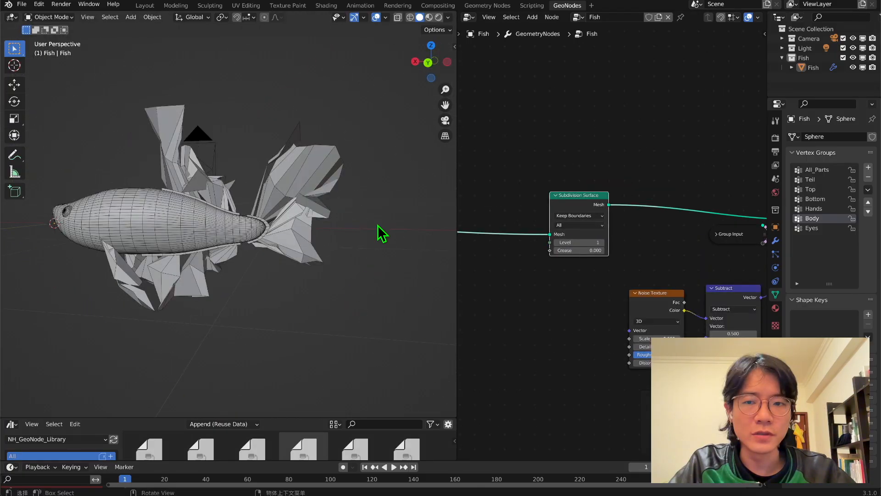
pyautogui.scroll(2, 629, 261)
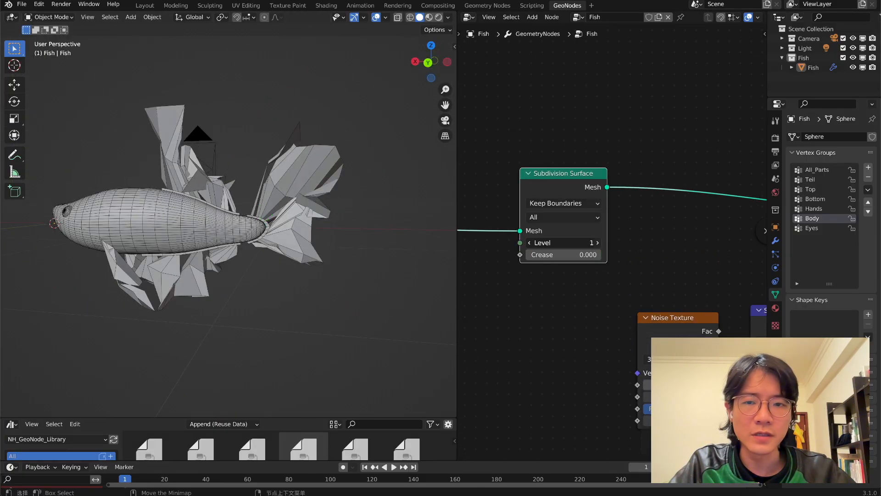
pyautogui.click(596, 243)
pyautogui.moveTo(305, 240); pyautogui.dragTo(172, 203, button='middle')
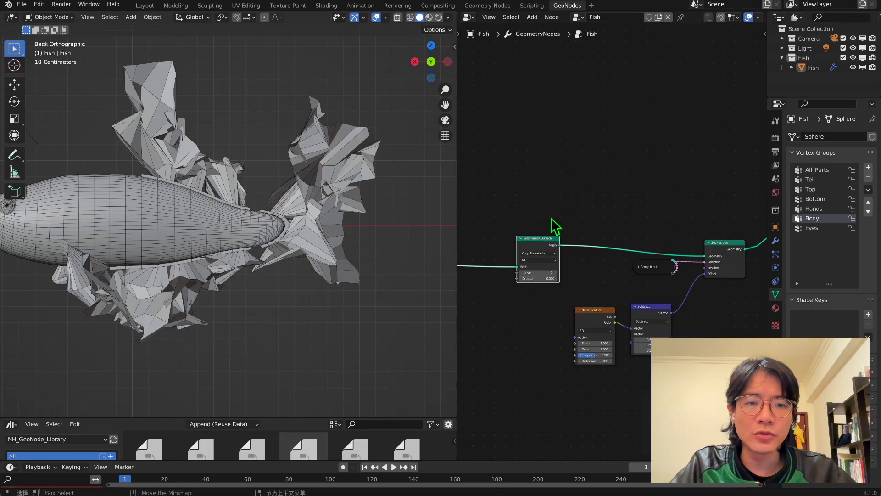
# - Trace the geometry link from the Subdivision Surface node back through the chain of offset frames
pyautogui.scroll(-1, 559, 277)
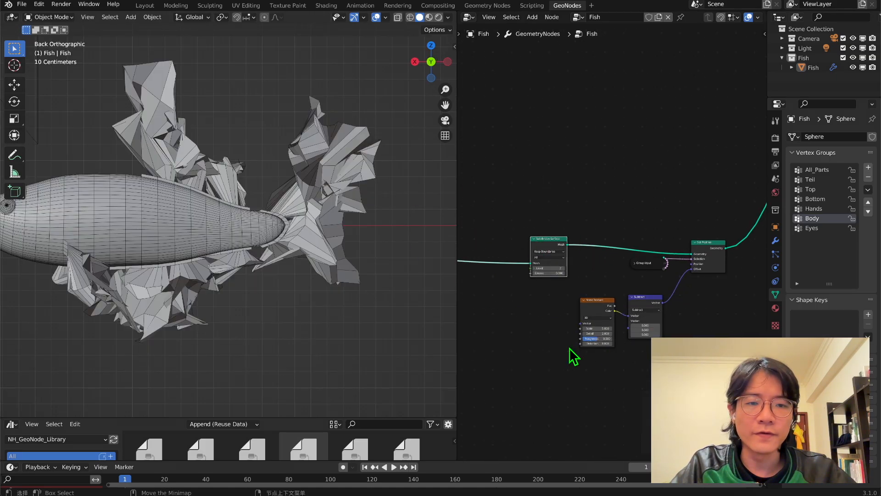
pyautogui.scroll(-7, 573, 256)
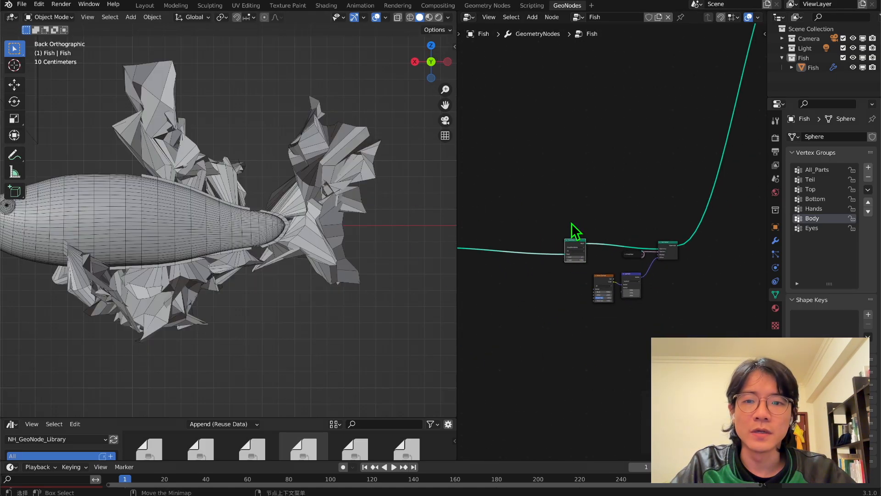
pyautogui.moveTo(571, 224); pyautogui.dragTo(474, 430, button='middle')
pyautogui.scroll(7, 620, 113)
pyautogui.moveTo(607, 108); pyautogui.dragTo(606, 120)
pyautogui.scroll(-4, 642, 208)
pyautogui.scroll(-2, 679, 241)
pyautogui.moveTo(709, 289); pyautogui.dragTo(574, 140, button='middle')
pyautogui.scroll(3, 622, 264)
pyautogui.scroll(-3, 580, 256)
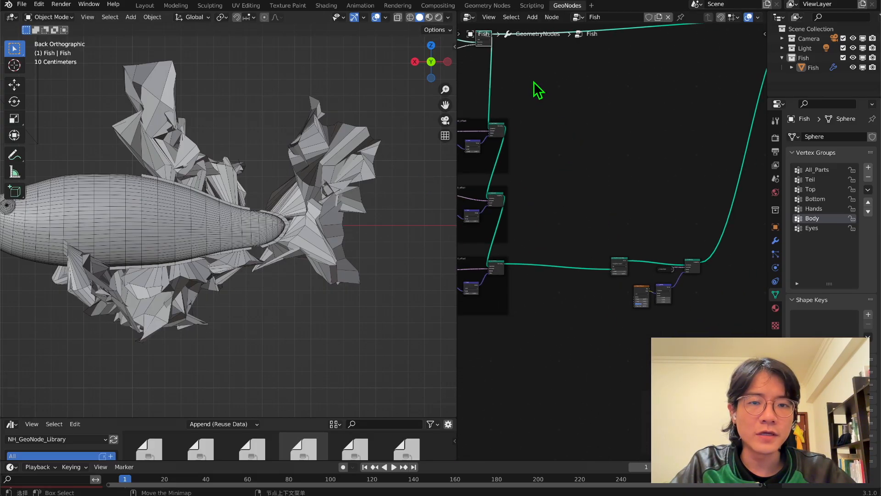
# - Try feeding the Group Input's Geometry directly into the first offset frame's Set Position, bypassing Separate Geometry
pyautogui.moveTo(534, 80); pyautogui.dragTo(616, 253, button='middle')
pyautogui.scroll(2, 616, 252)
pyautogui.moveTo(523, 222); pyautogui.dragTo(618, 194, button='middle')
pyautogui.scroll(2, 618, 194)
pyautogui.scroll(1, 620, 204)
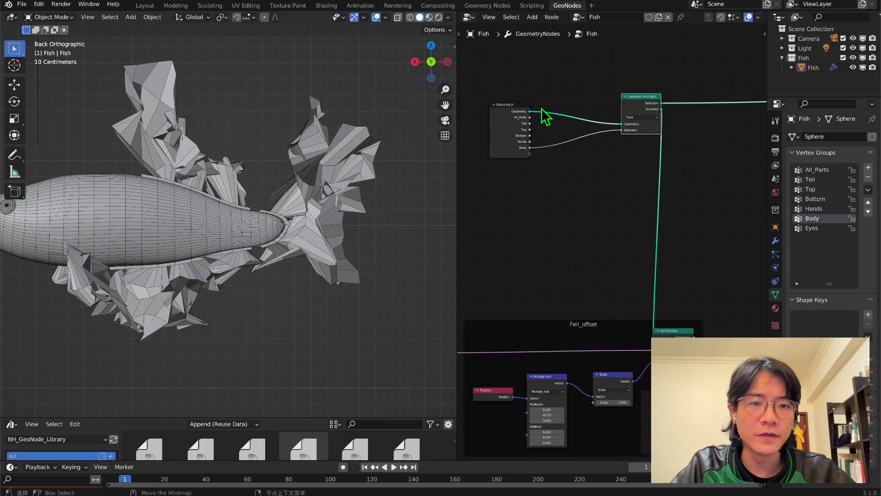
pyautogui.scroll(-2, 635, 335)
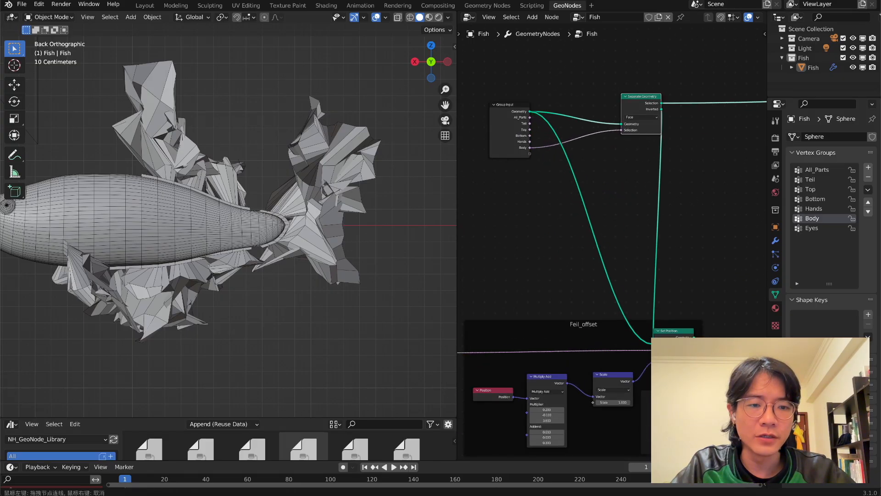
pyautogui.scroll(-2, 635, 334)
pyautogui.scroll(3, 308, 166)
pyautogui.scroll(2, 291, 261)
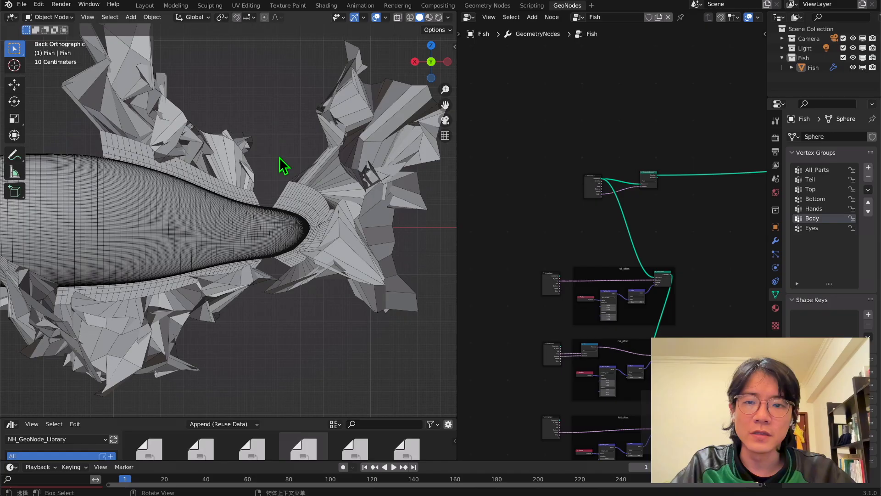
# - Reconnect Separate Geometry's Inverted output to the first offset frame's Set Position
pyautogui.scroll(3, 615, 164)
pyautogui.moveTo(613, 156); pyautogui.dragTo(622, 321)
pyautogui.scroll(-2, 355, 182)
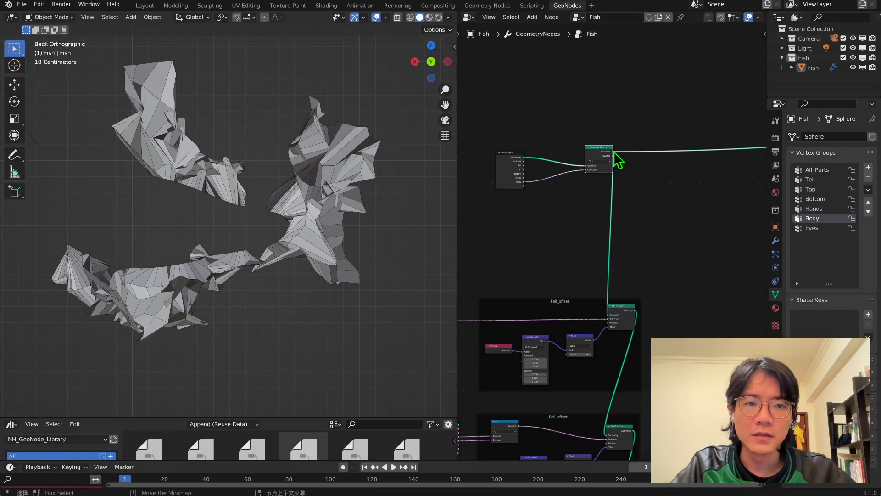
# - Bypass Separate Geometry once more with a direct Group Input Geometry link to compare the subdivided body
pyautogui.scroll(2, 507, 137)
pyautogui.moveTo(491, 127); pyautogui.dragTo(607, 342)
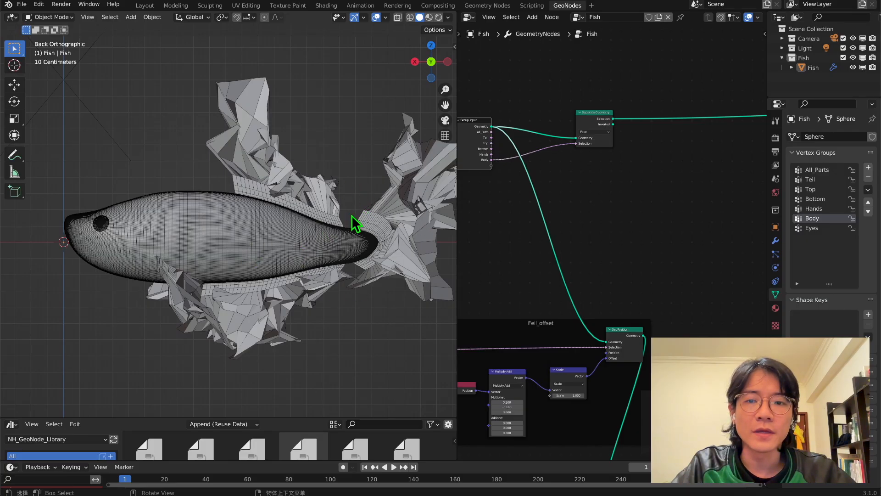
pyautogui.moveTo(605, 130); pyautogui.dragTo(588, 123)
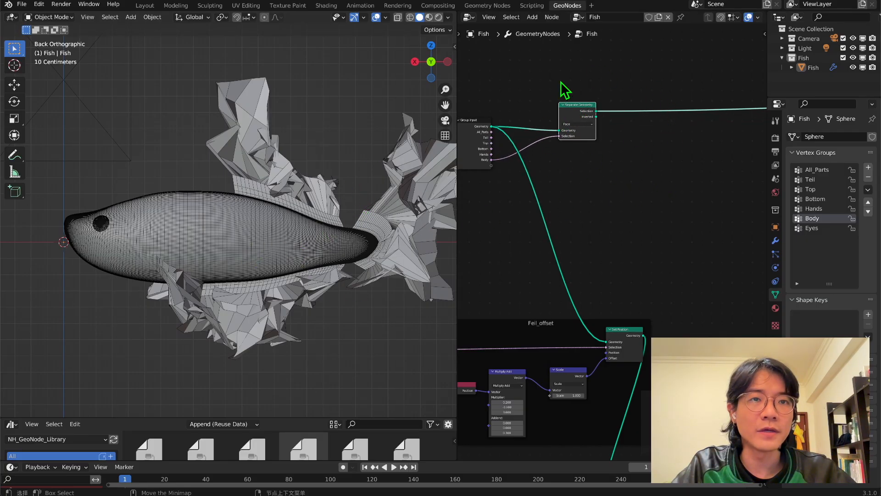
pyautogui.moveTo(349, 165); pyautogui.dragTo(312, 232, button='middle')
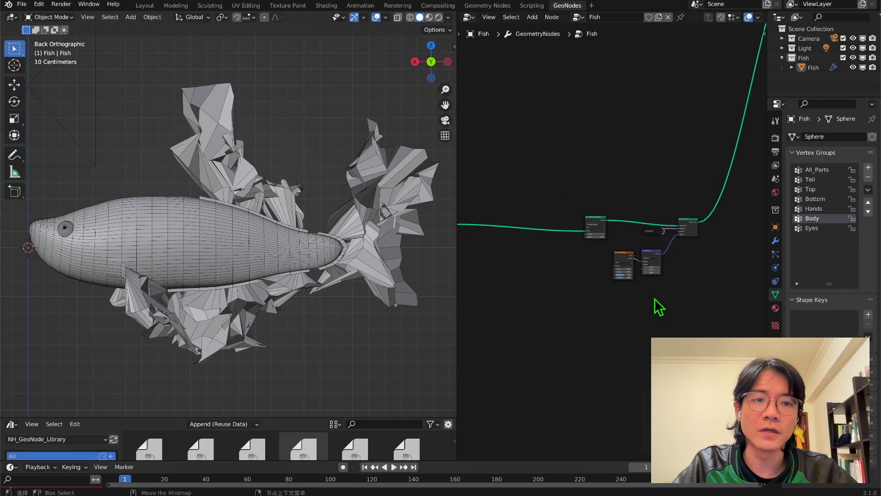
# - Switch the Noise Texture to 4D and set its W value to 2.2
pyautogui.scroll(2, 658, 299)
pyautogui.scroll(2, 697, 255)
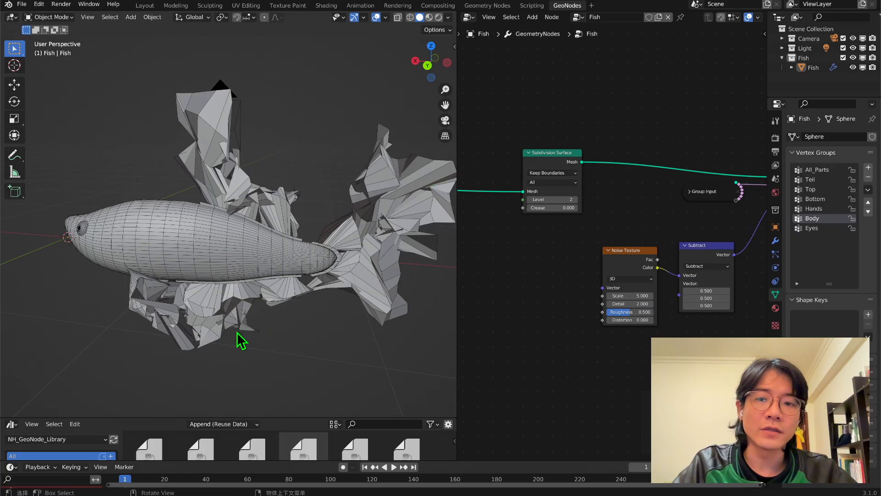
pyautogui.scroll(-3, 241, 340)
pyautogui.moveTo(332, 335); pyautogui.dragTo(494, 303, button='middle')
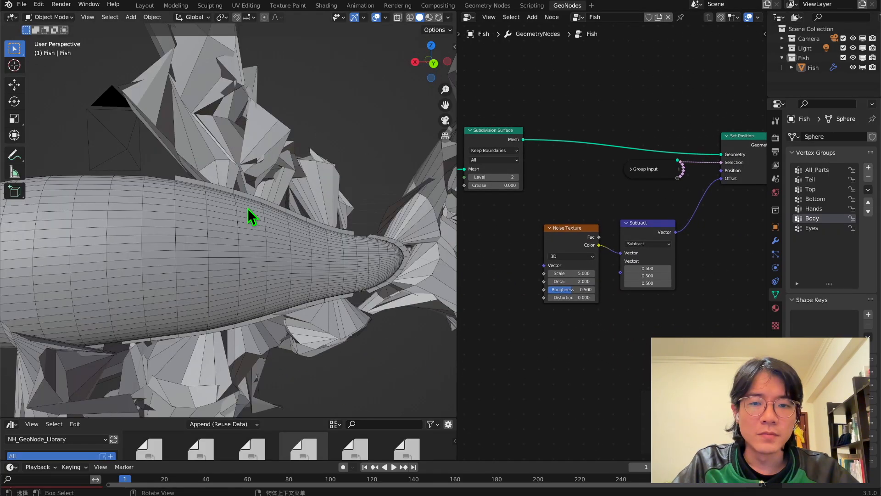
pyautogui.scroll(-3, 250, 217)
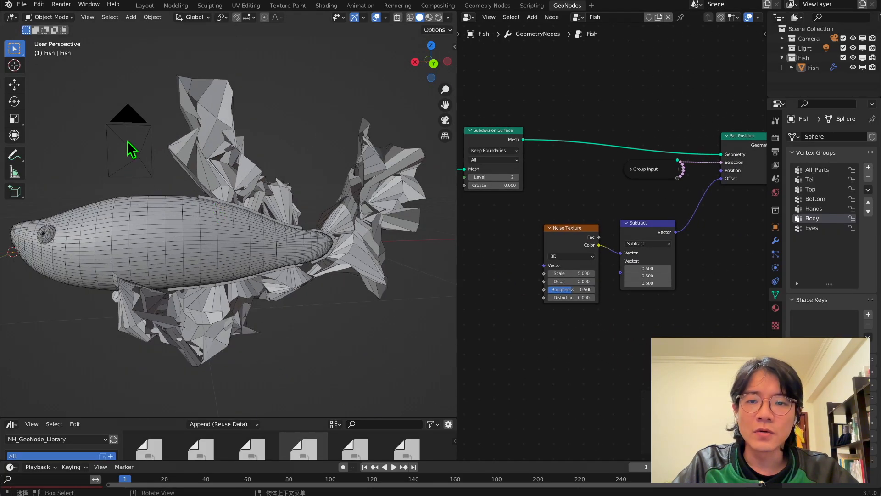
pyautogui.click(571, 256)
pyautogui.click(571, 300)
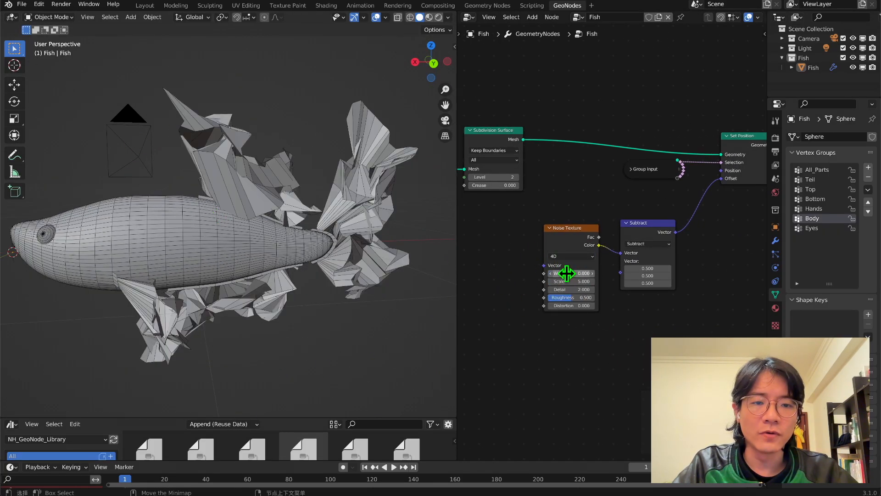
pyautogui.moveTo(567, 273); pyautogui.dragTo(601, 273)
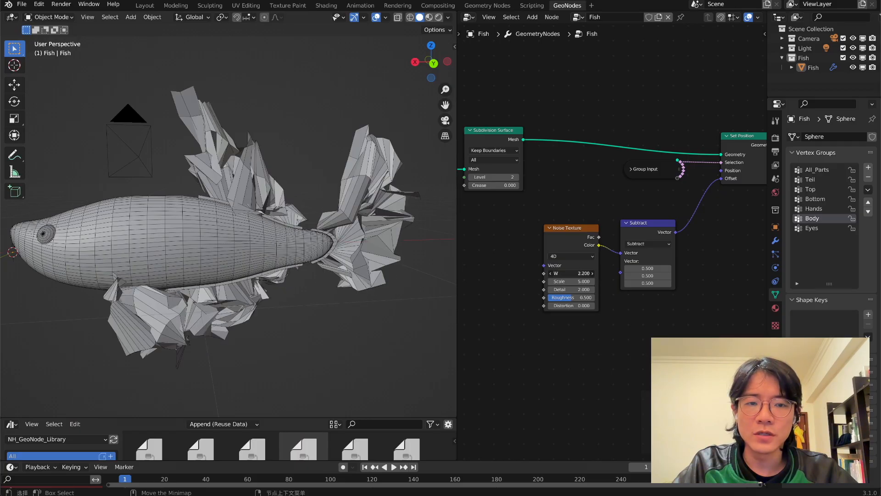
# - Move the Noise Texture and Subtract nodes back to make room, and duplicate the Subtract node beside the original
pyautogui.moveTo(572, 228); pyautogui.dragTo(517, 253)
pyautogui.moveTo(640, 235); pyautogui.dragTo(596, 264)
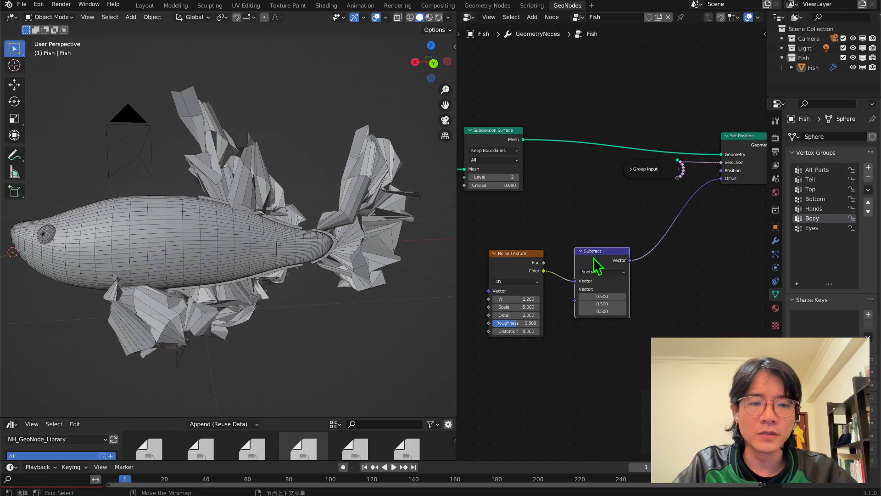
pyautogui.click(670, 239)
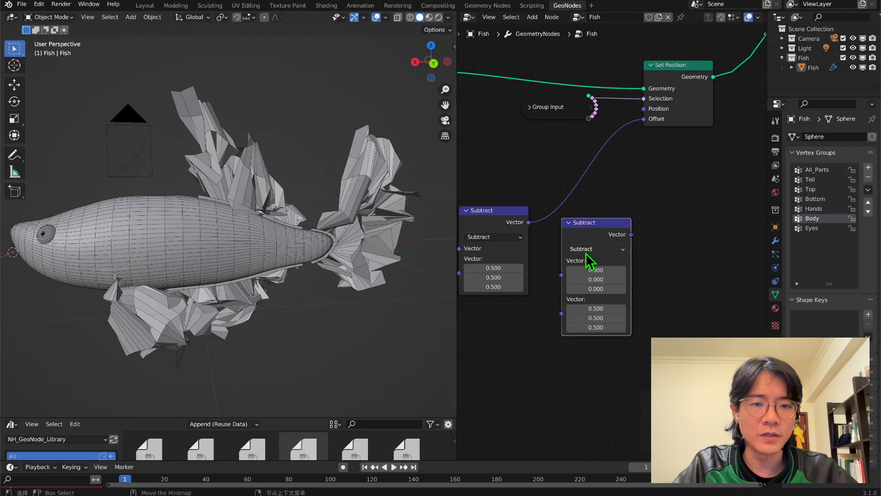
# - Change the duplicated Subtract node to Multiply and insert it between Subtract and the noise Set Position's Offset
pyautogui.click(587, 251)
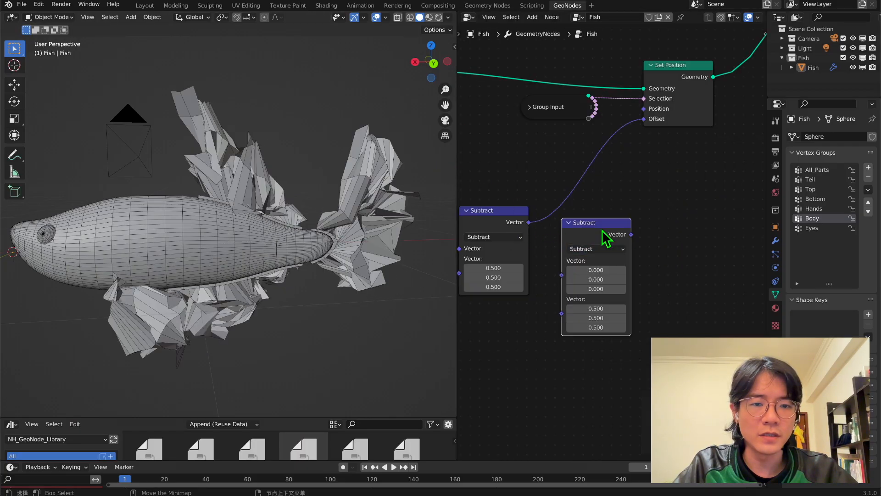
pyautogui.click(590, 249)
pyautogui.click(590, 171)
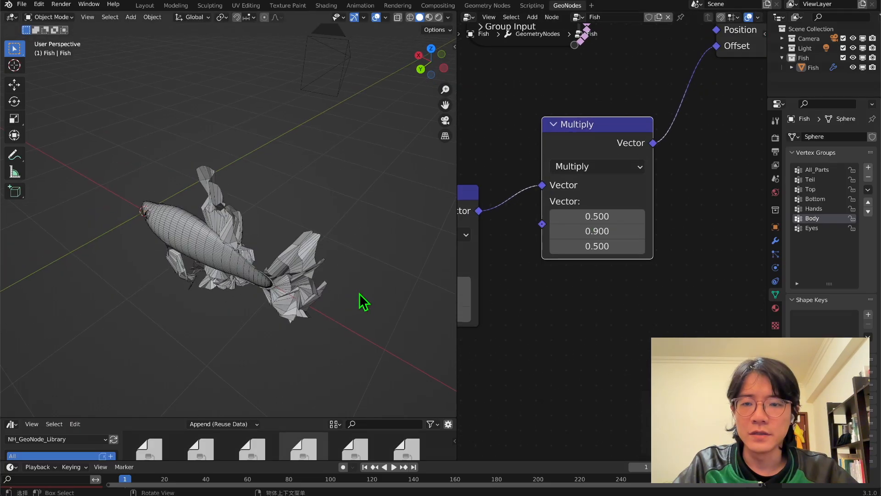
# - Set the Multiply node's Y factor to 1
pyautogui.moveTo(616, 233); pyautogui.dragTo(643, 232)
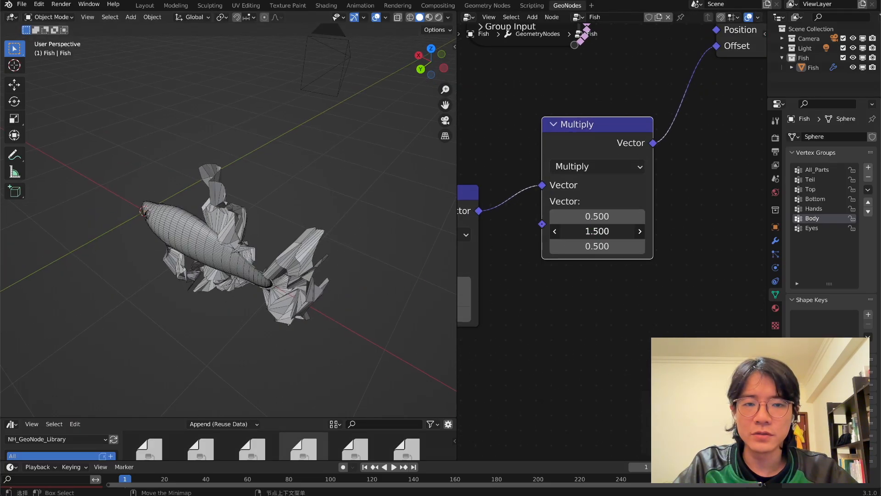
pyautogui.click(616, 234)
pyautogui.write('1')
pyautogui.press('Return')
pyautogui.moveTo(592, 258); pyautogui.dragTo(569, 245, button='middle')
pyautogui.click(569, 204)
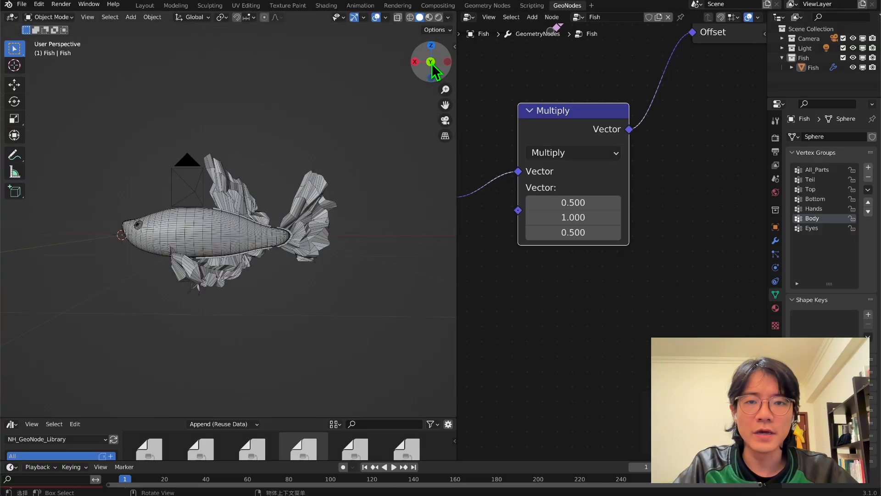
# - Check the fish in the back orthographic view and set the Multiply node's X factor to 0.2
pyautogui.click(431, 62)
pyautogui.click(432, 63)
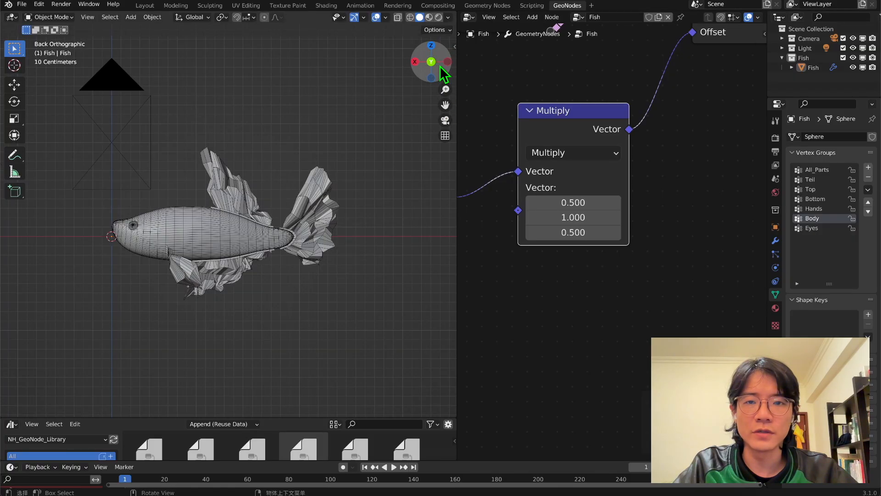
pyautogui.scroll(5, 612, 241)
pyautogui.moveTo(592, 185); pyautogui.dragTo(574, 185)
pyautogui.click(616, 186)
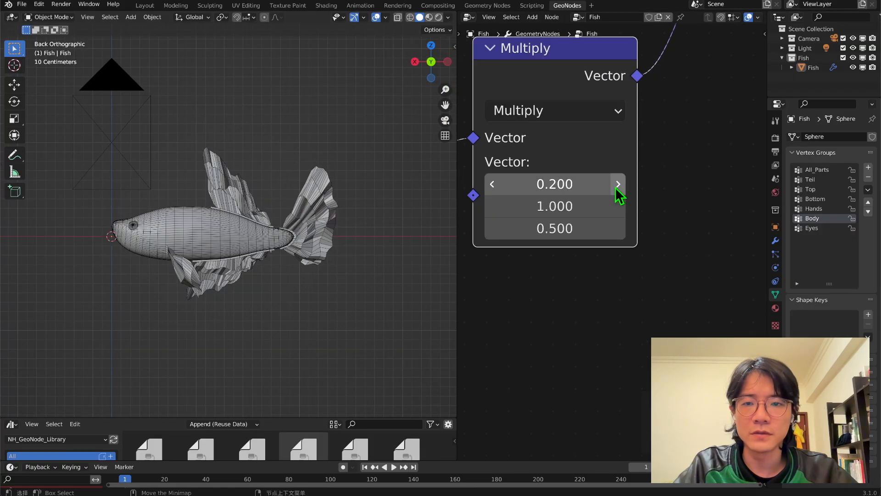
pyautogui.moveTo(556, 228); pyautogui.dragTo(519, 217)
pyautogui.moveTo(321, 211); pyautogui.dragTo(476, 109, button='middle')
# - Duplicate the Multiply node, switch the copy to Scale, and insert it between Multiply and Set Position's Offset
pyautogui.moveTo(591, 186); pyautogui.dragTo(574, 218)
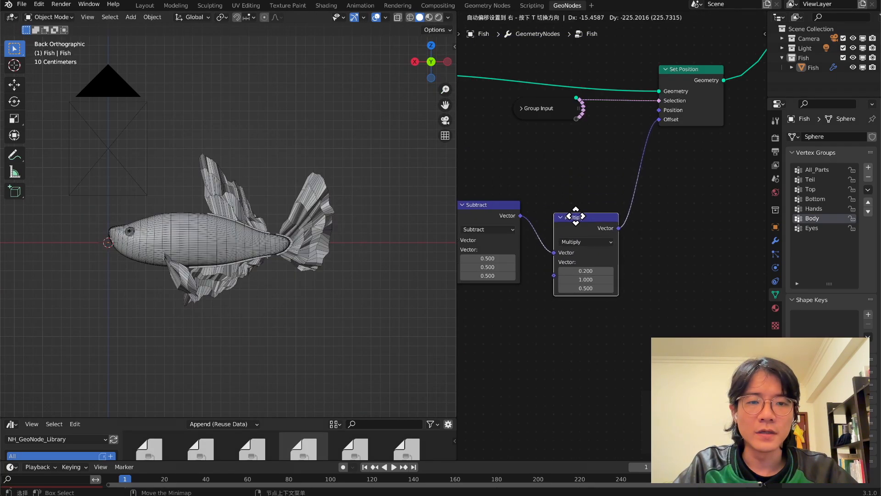
pyautogui.hotkey('shift', 'd')
pyautogui.click(687, 230)
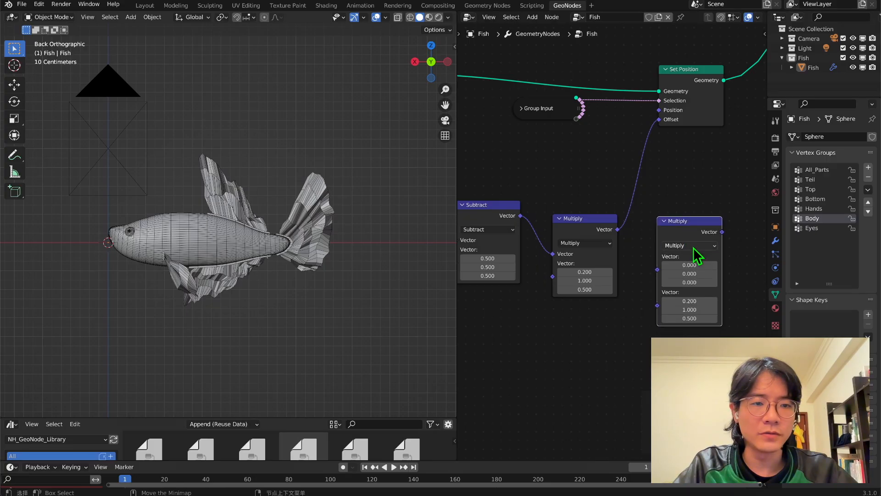
pyautogui.click(692, 248)
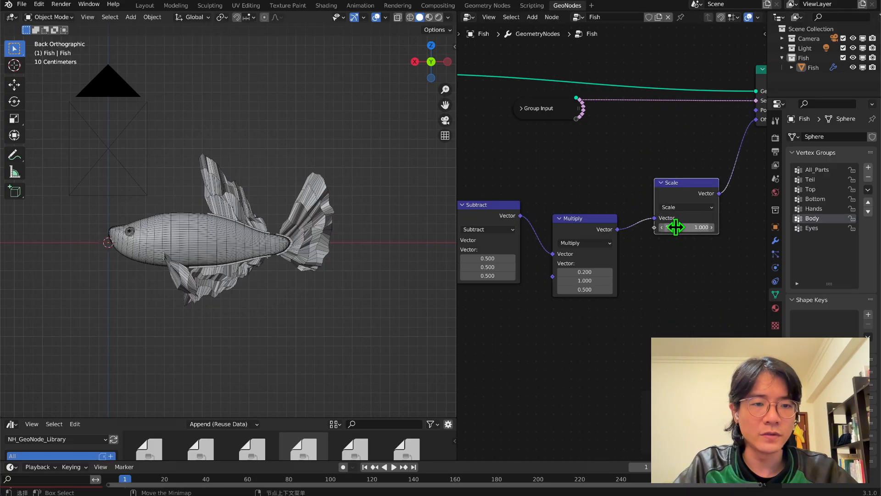
pyautogui.moveTo(676, 227); pyautogui.dragTo(702, 227)
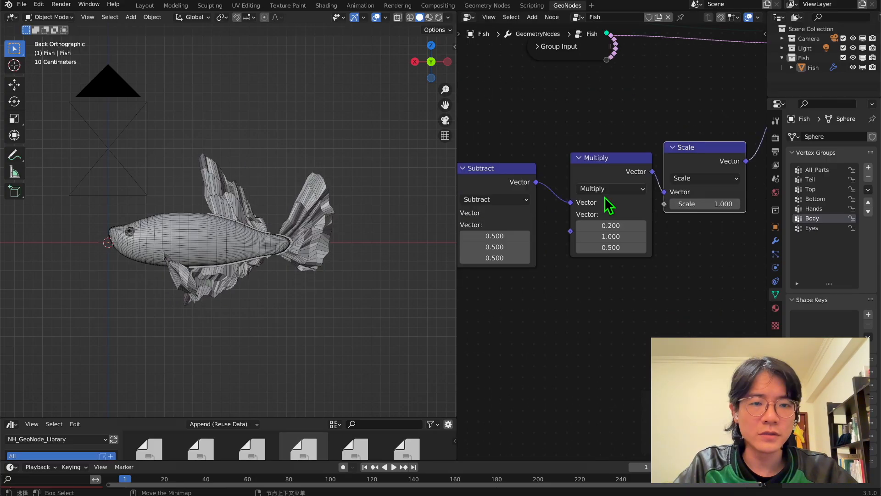
# - Change the Multiply node in the noise chain to Multiply Add
pyautogui.click(611, 188)
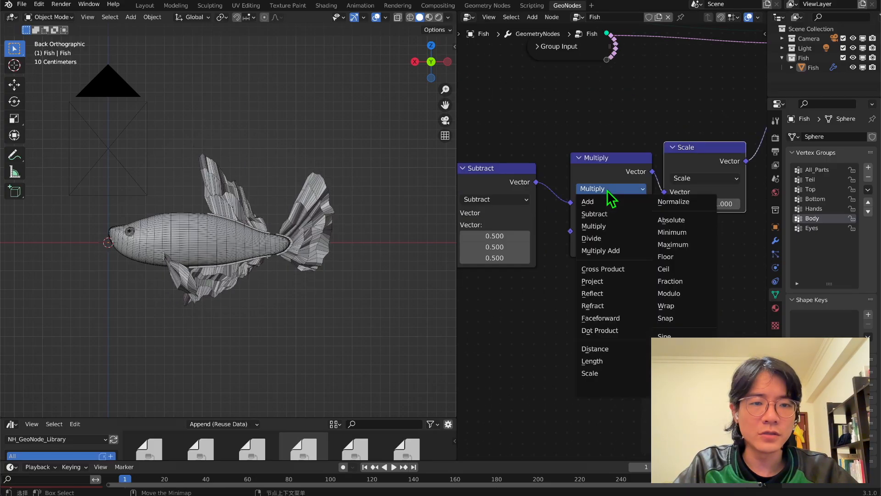
pyautogui.click(605, 249)
pyautogui.moveTo(606, 292); pyautogui.dragTo(574, 292)
pyautogui.rightClick(606, 292)
pyautogui.click(642, 273)
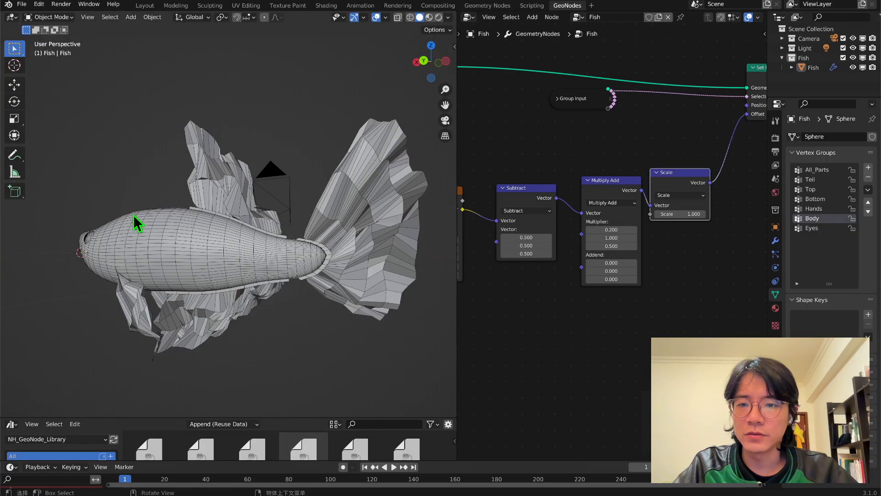
# - Examine the noise displacement on the dorsal and tail fins from the side, behind and above
pyautogui.moveTo(133, 216); pyautogui.dragTo(316, 235, button='middle')
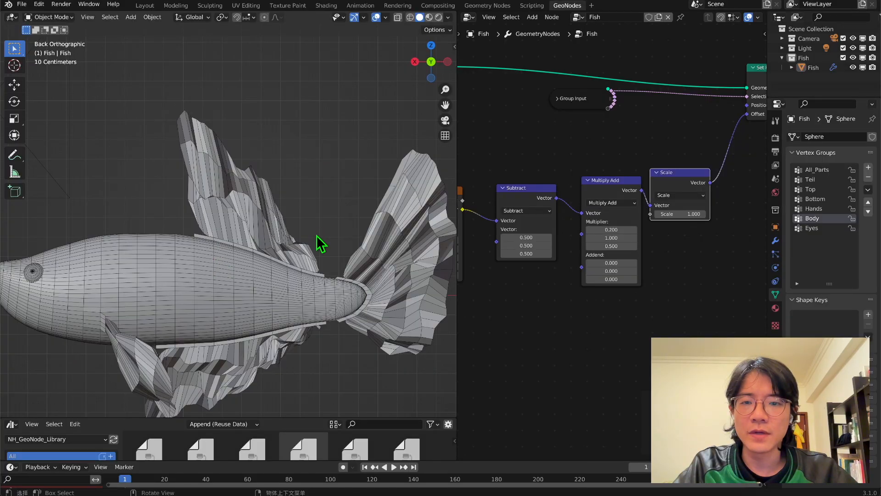
pyautogui.scroll(4, 197, 257)
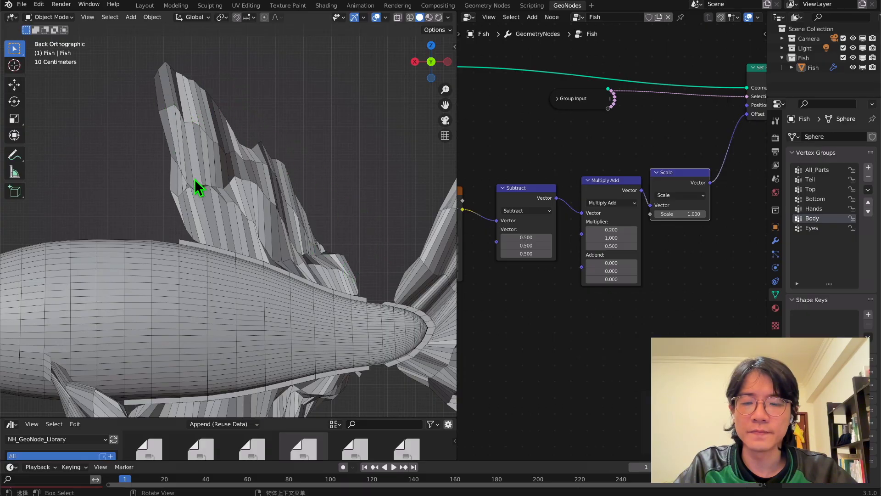
pyautogui.moveTo(195, 180); pyautogui.dragTo(220, 185, button='middle')
pyautogui.scroll(-4, 478, 195)
pyautogui.moveTo(239, 124); pyautogui.dragTo(279, 144, button='middle')
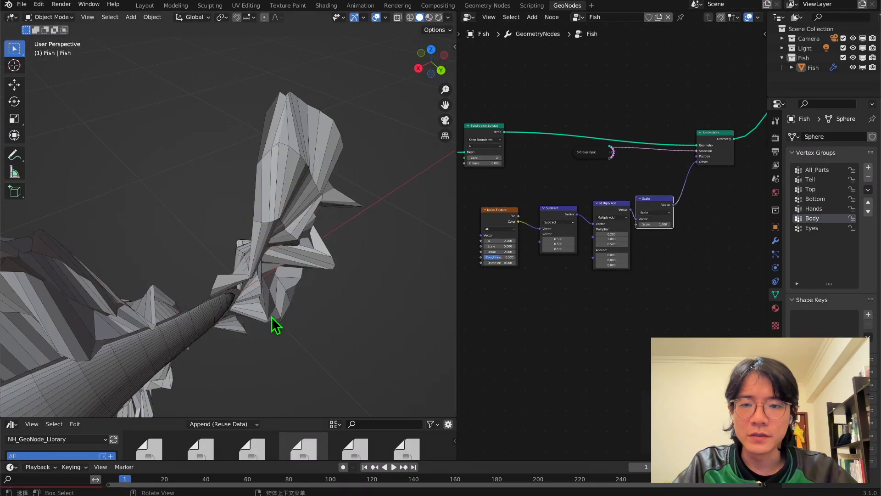
pyautogui.moveTo(272, 316); pyautogui.dragTo(219, 202, button='middle')
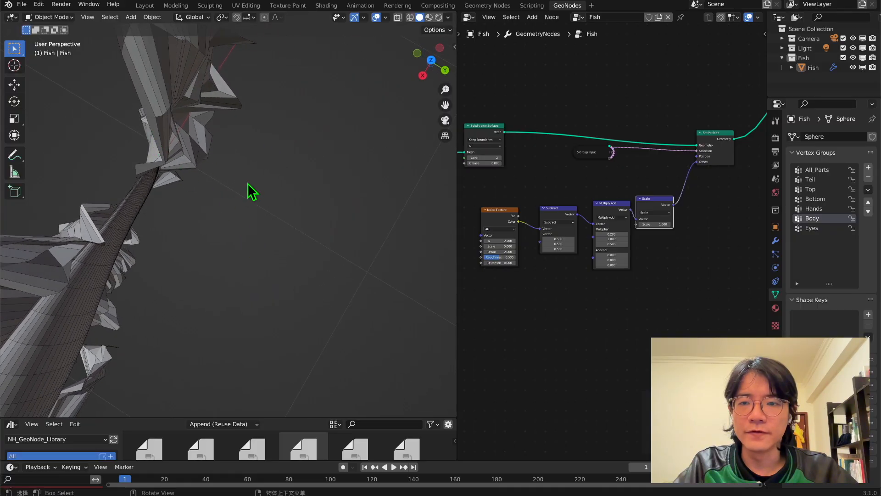
pyautogui.scroll(-4, 248, 192)
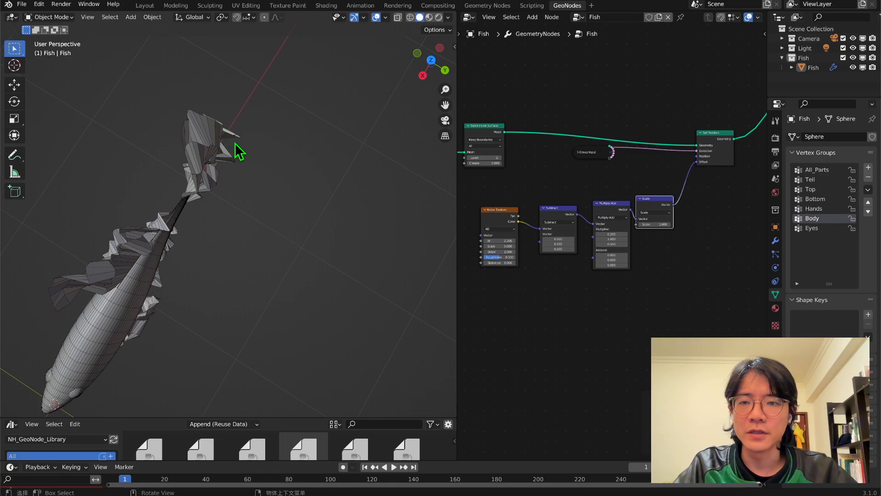
pyautogui.moveTo(227, 155); pyautogui.dragTo(232, 281, button='middle')
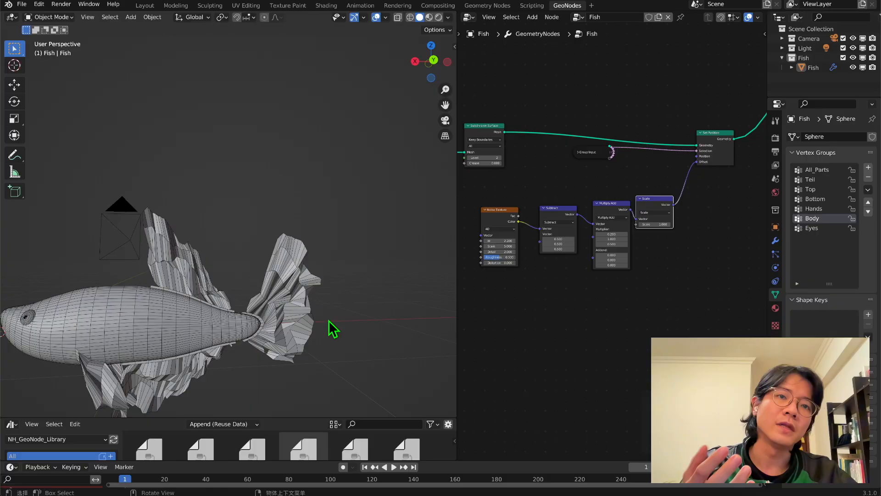
pyautogui.click(433, 60)
pyautogui.scroll(-2, 553, 297)
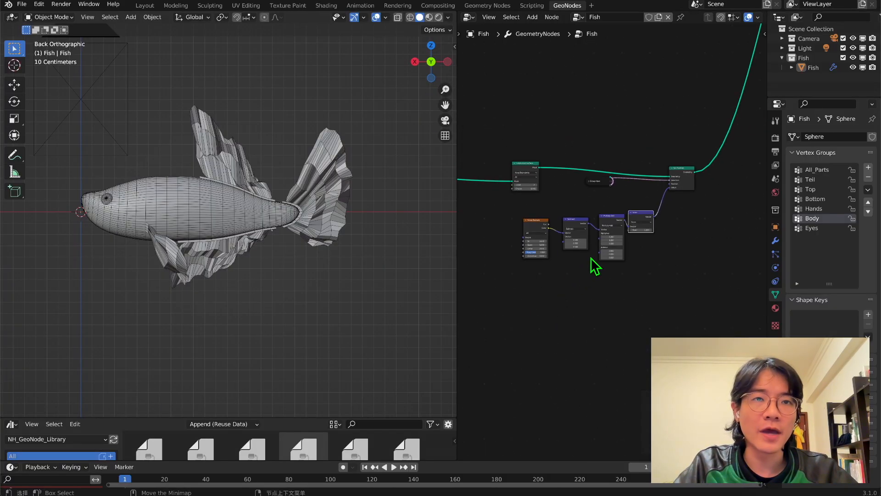
# - Add a labelled frame around the Subdivision Surface, noise chain, Group Input and Set Position nodes
pyautogui.hotkey('shift', 'a')
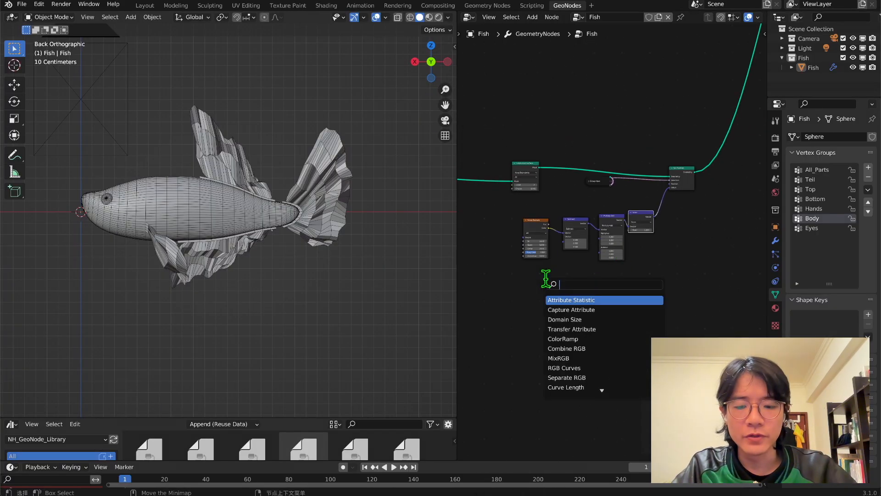
pyautogui.write('f')
pyautogui.press('Return')
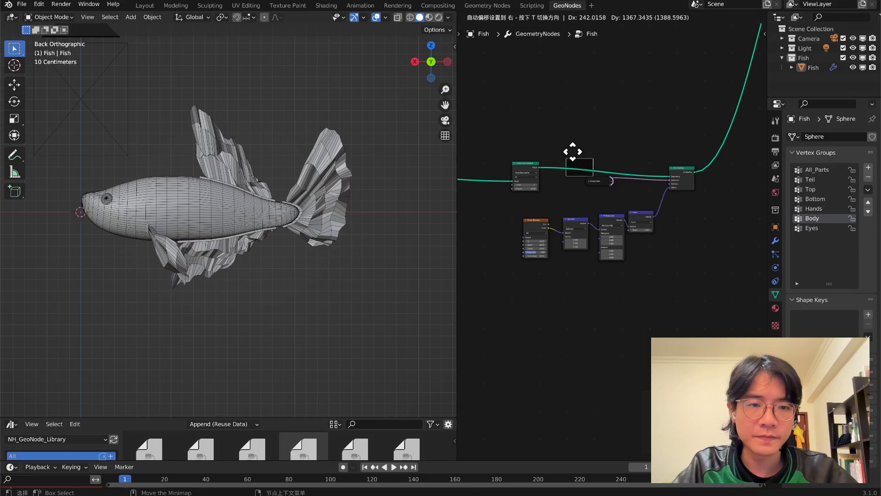
pyautogui.click(573, 152)
pyautogui.moveTo(715, 298); pyautogui.dragTo(576, 120)
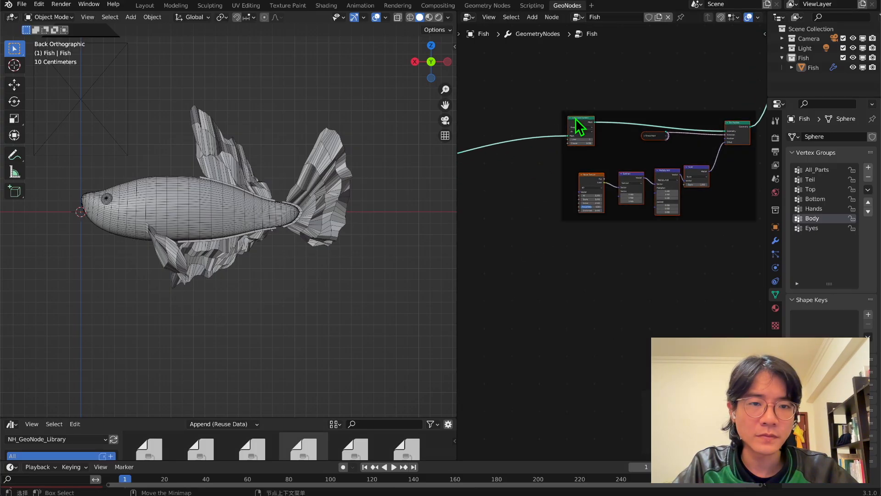
pyautogui.click(620, 115)
pyautogui.press('F2')
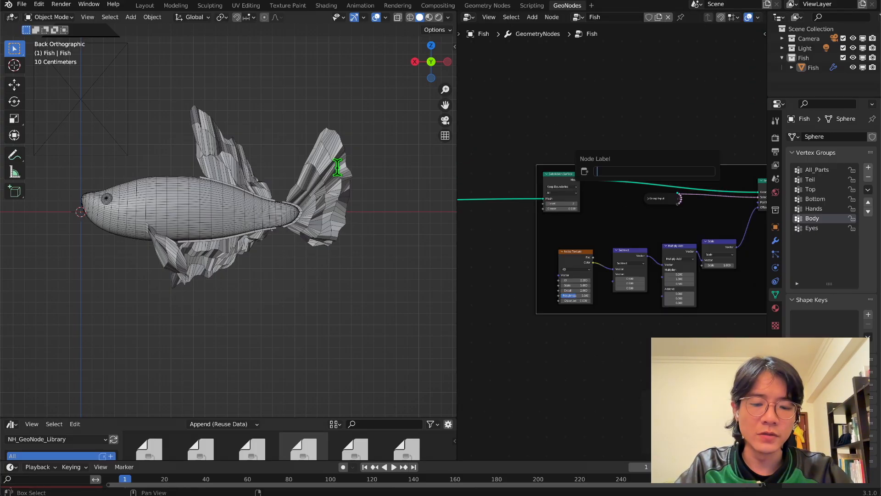
pyautogui.press('Return')
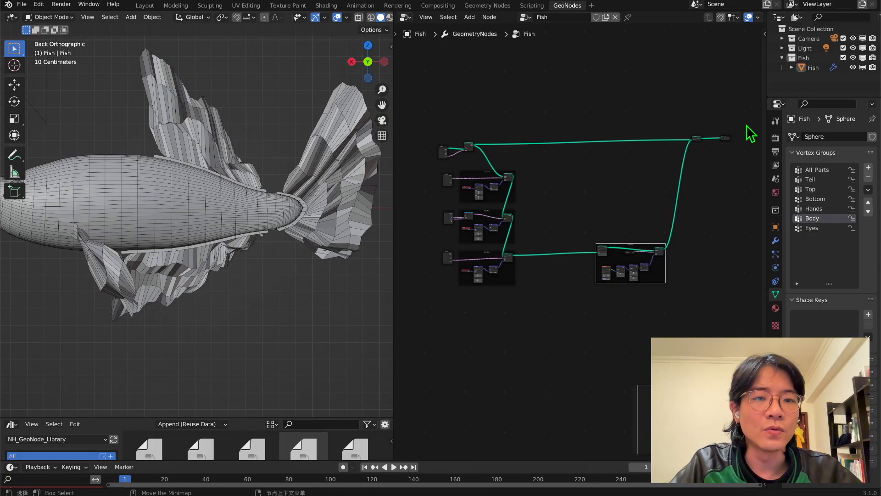
# - Insert a Capture Attribute node with Vector data type between the last offset frame's Set Position and the Subdivision Surface
pyautogui.scroll(2, 553, 243)
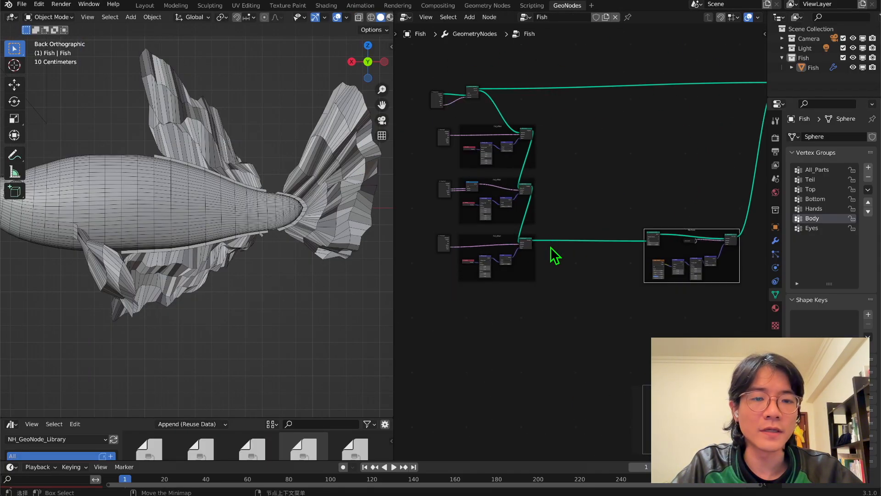
pyautogui.click(558, 248)
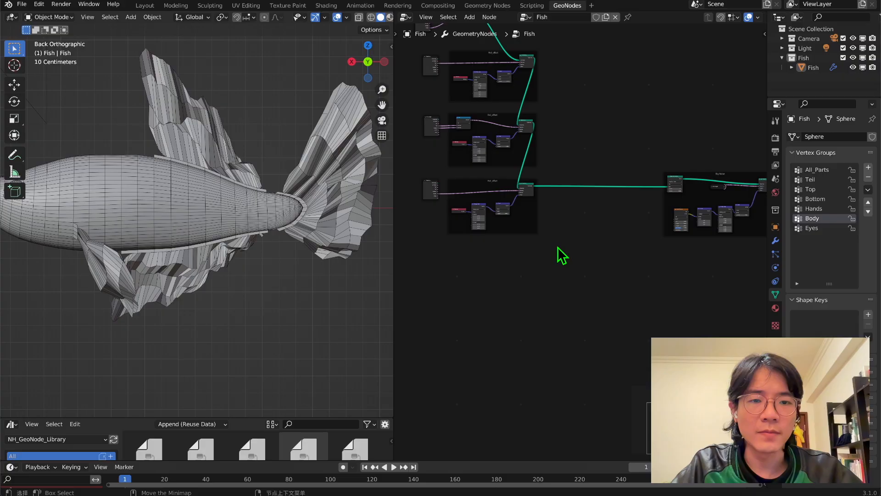
pyautogui.hotkey('shift', 'a')
pyautogui.click(557, 246)
pyautogui.write('cap')
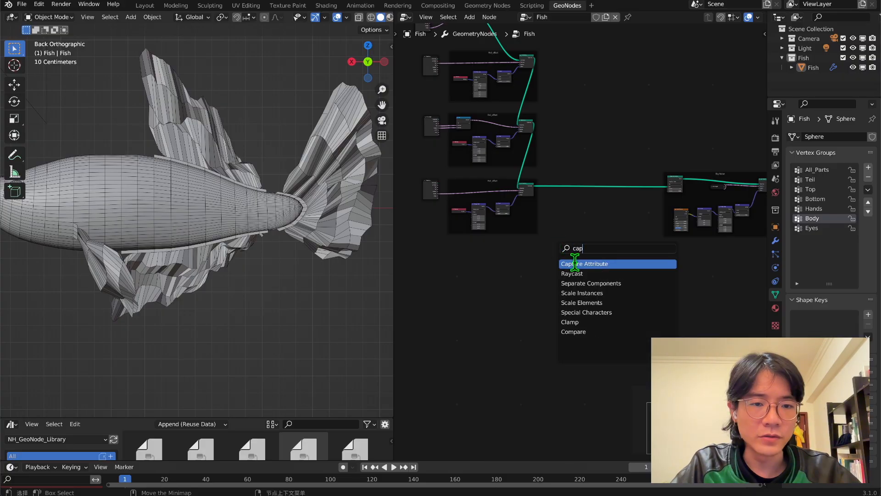
pyautogui.click(575, 262)
pyautogui.scroll(7, 580, 199)
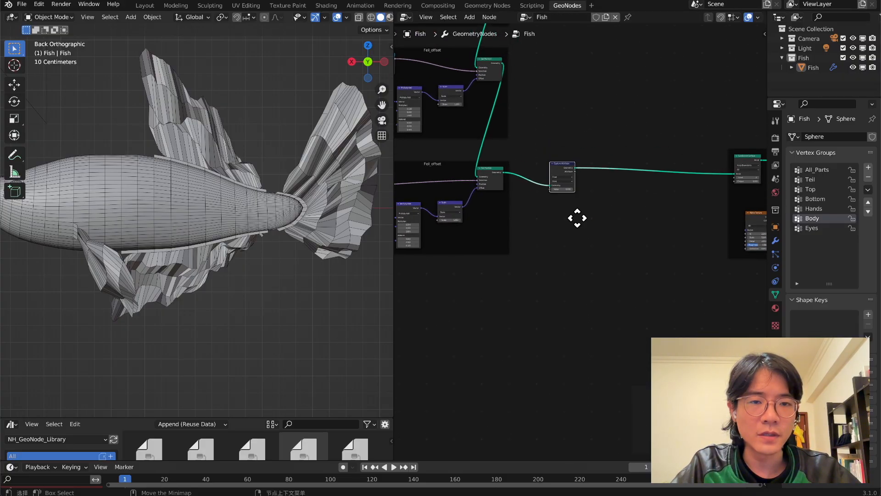
pyautogui.click(654, 201)
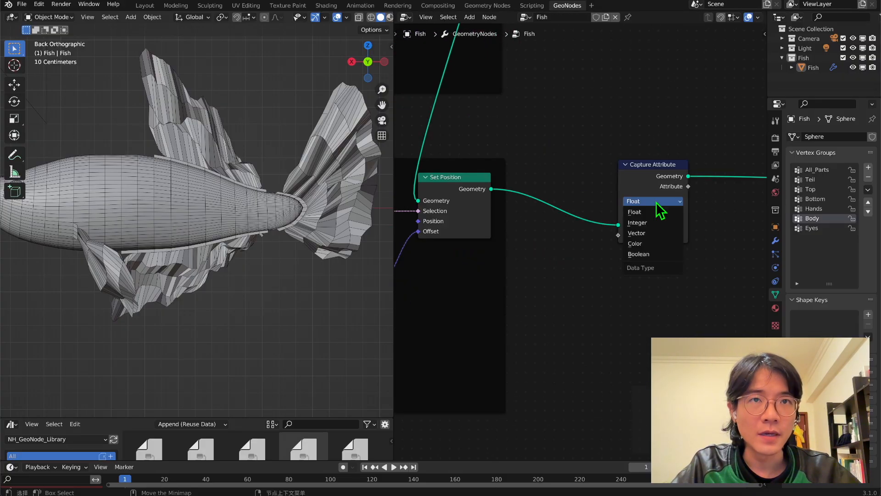
pyautogui.click(649, 233)
# - Add a Position node, connect it to Capture Attribute's Value, and move the two nodes together into place
pyautogui.moveTo(666, 249); pyautogui.dragTo(545, 258, button='middle')
pyautogui.moveTo(544, 187); pyautogui.dragTo(635, 181)
pyautogui.hotkey('shift', 'a')
pyautogui.write('s')
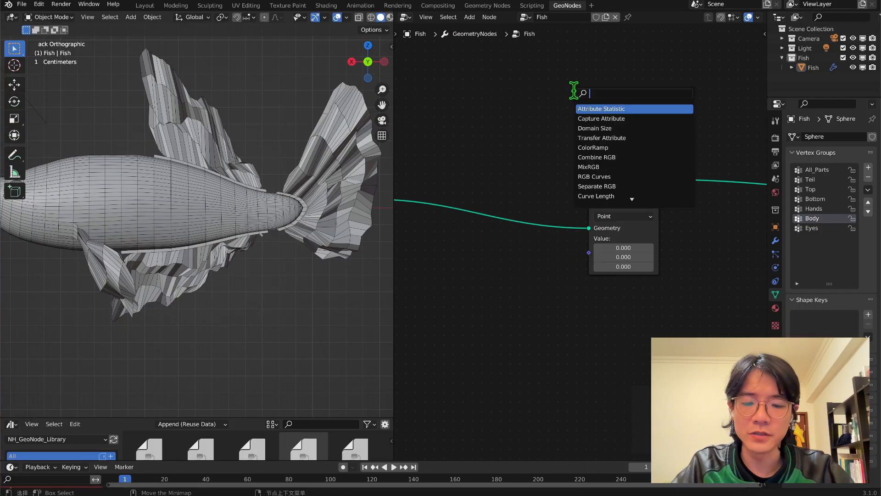
pyautogui.write('pos')
pyautogui.press('Return')
pyautogui.moveTo(548, 284); pyautogui.dragTo(589, 253)
pyautogui.scroll(-3, 521, 191)
pyautogui.moveTo(528, 179); pyautogui.dragTo(640, 330)
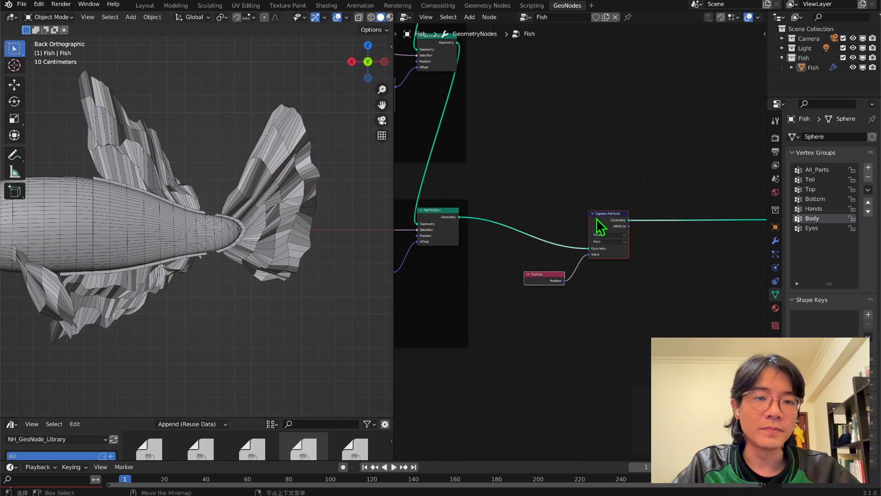
pyautogui.moveTo(597, 220); pyautogui.dragTo(608, 209)
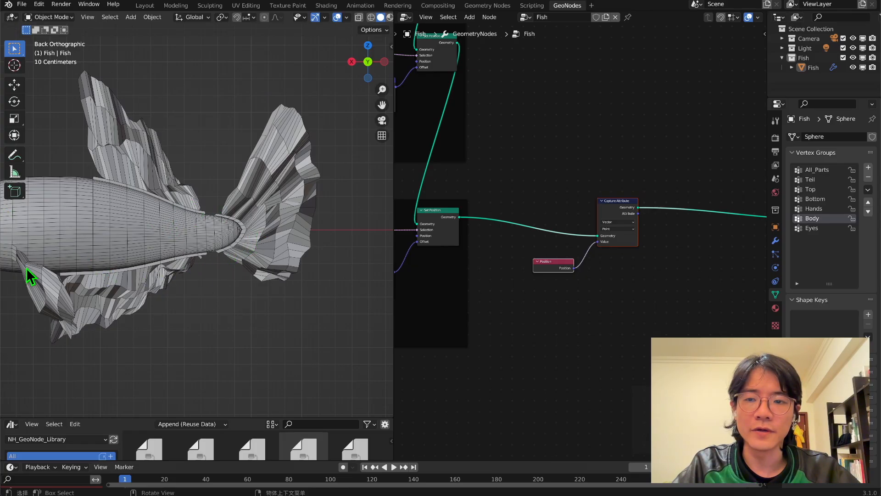
# - Duplicate the Position and Capture Attribute pair and insert the copy between Separate Geometry's Inverted output and the first offset frame's Set Position
pyautogui.scroll(-5, 592, 197)
pyautogui.moveTo(616, 255); pyautogui.dragTo(602, 269, button='middle')
pyautogui.scroll(3, 521, 252)
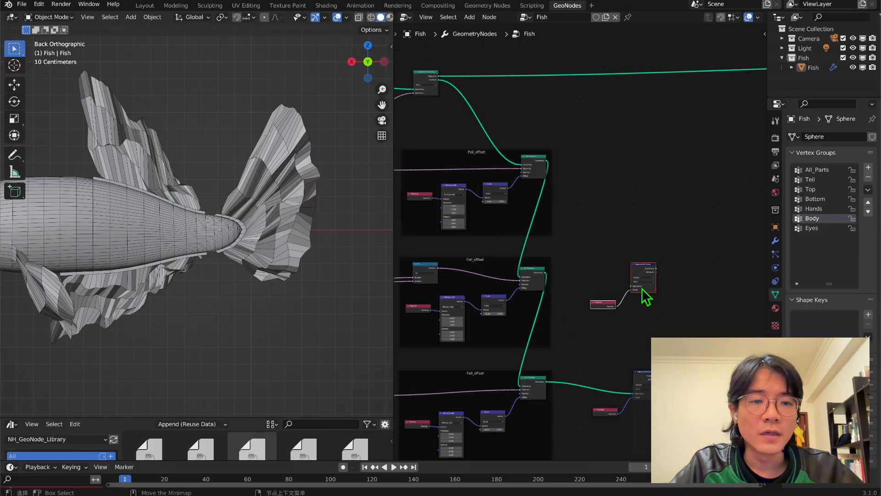
pyautogui.moveTo(641, 276); pyautogui.dragTo(461, 131)
pyautogui.scroll(3, 546, 167)
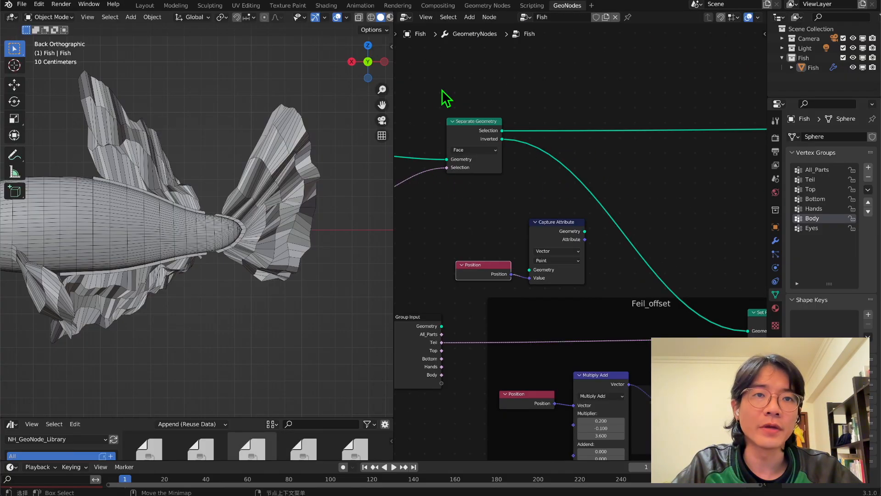
pyautogui.scroll(-5, 557, 177)
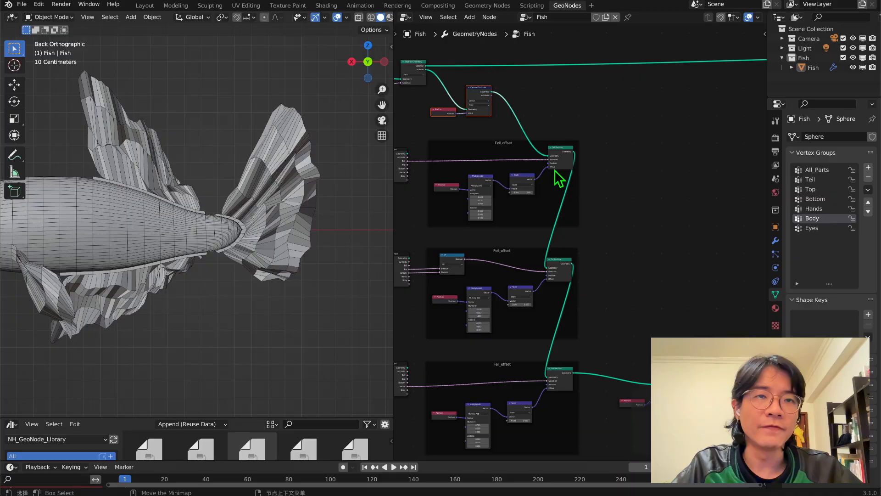
# - Add a Vector Math node set to Distance in the empty space beside the fin offset frames
pyautogui.scroll(3, 481, 131)
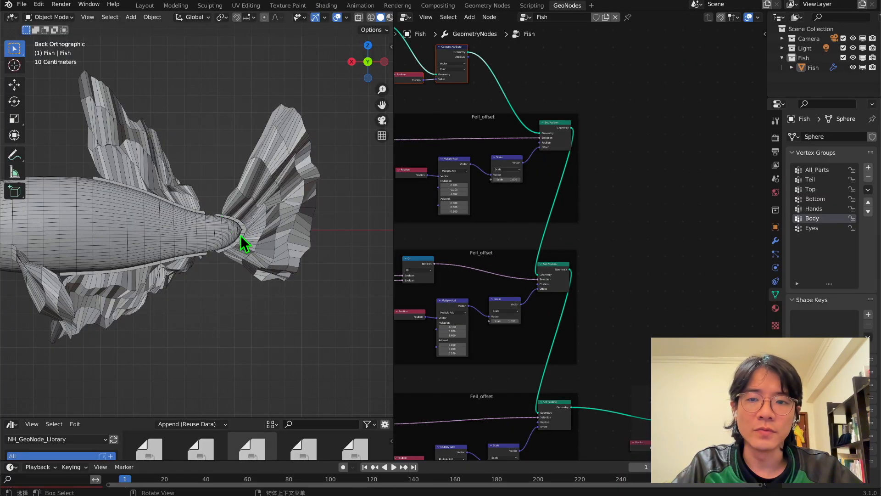
pyautogui.scroll(-2, 487, 78)
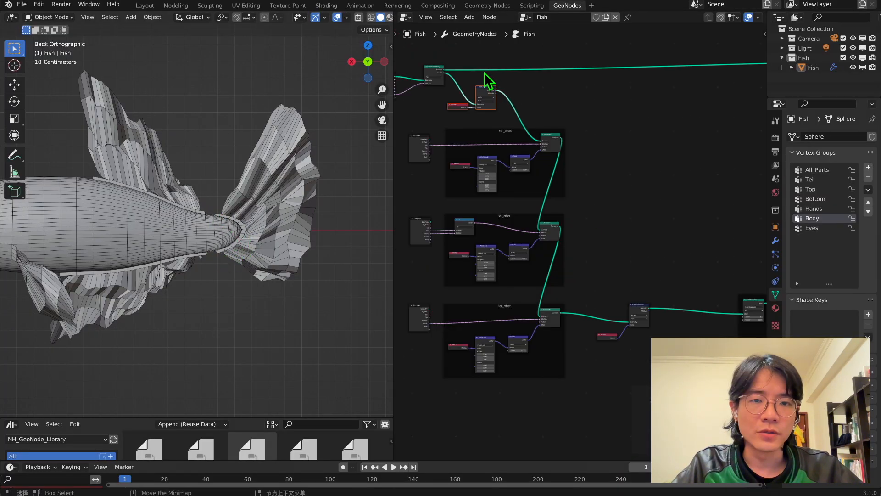
pyautogui.moveTo(676, 221); pyautogui.dragTo(616, 217, button='middle')
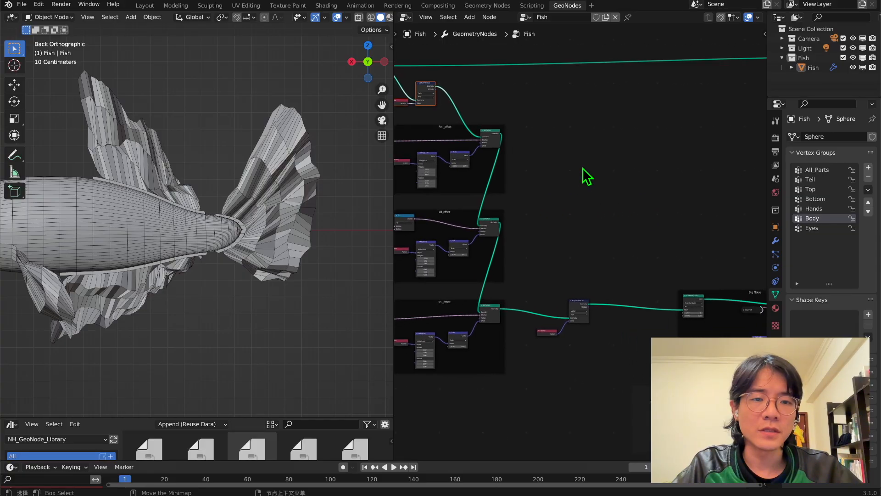
pyautogui.click(543, 140)
pyautogui.hotkey('shift', 'a')
pyautogui.write('smath')
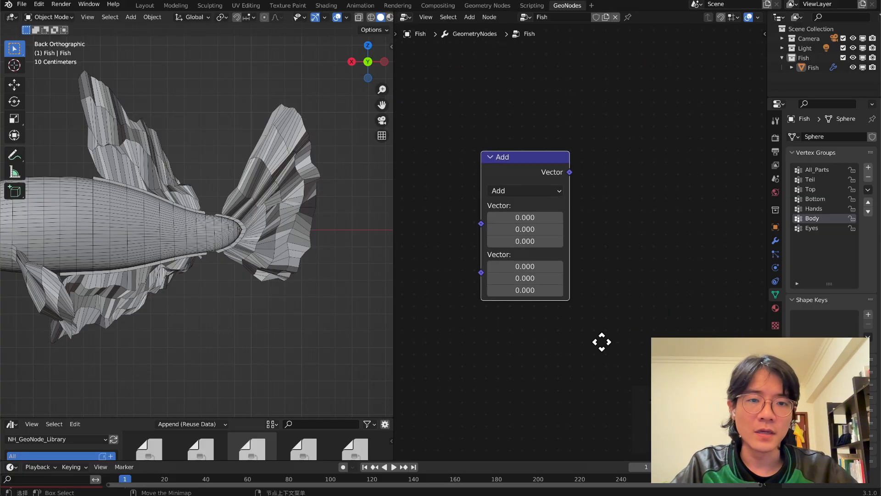
pyautogui.keyDown('ctrl'); pyautogui.moveTo(602, 343); pyautogui.dragTo(596, 333, button='middle'); pyautogui.keyUp('ctrl')
pyautogui.click(517, 196)
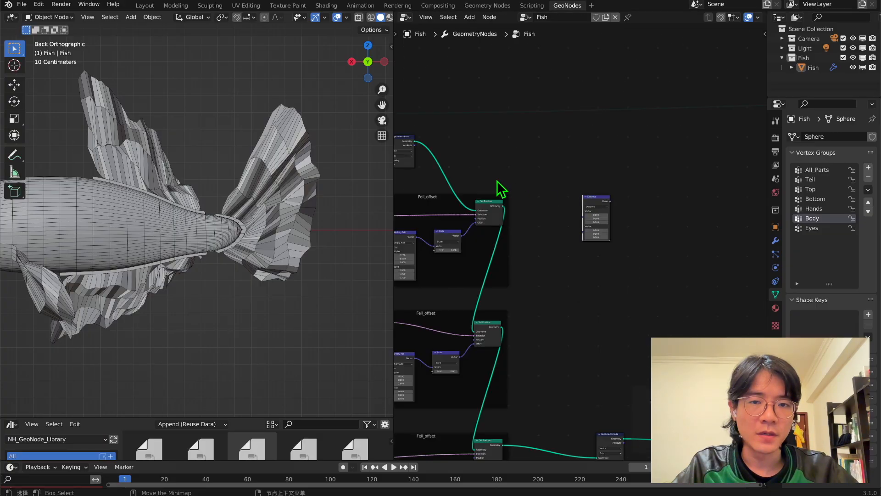
# - Connect both Capture Attribute outputs to the Distance node's vector inputs and move the node below the Big Noise frame
pyautogui.scroll(4, 497, 191)
pyautogui.moveTo(463, 182); pyautogui.dragTo(616, 364)
pyautogui.moveTo(616, 364); pyautogui.dragTo(513, 153, button='middle')
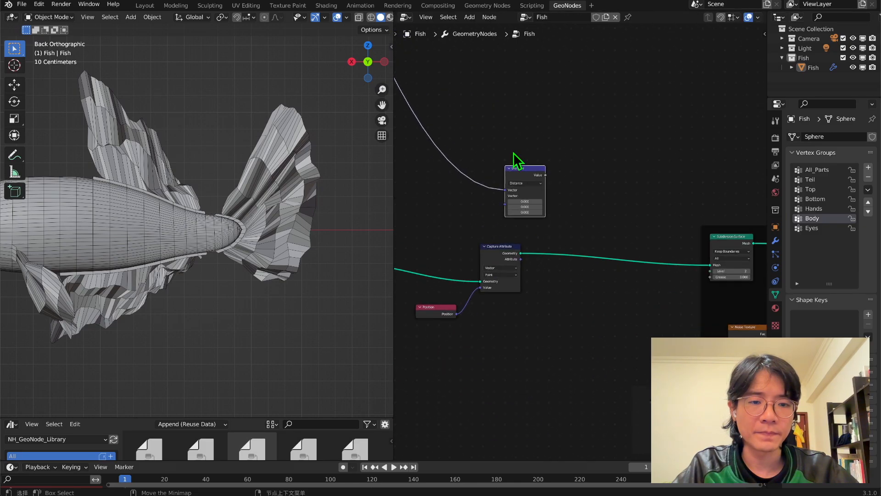
pyautogui.moveTo(525, 178); pyautogui.dragTo(571, 295)
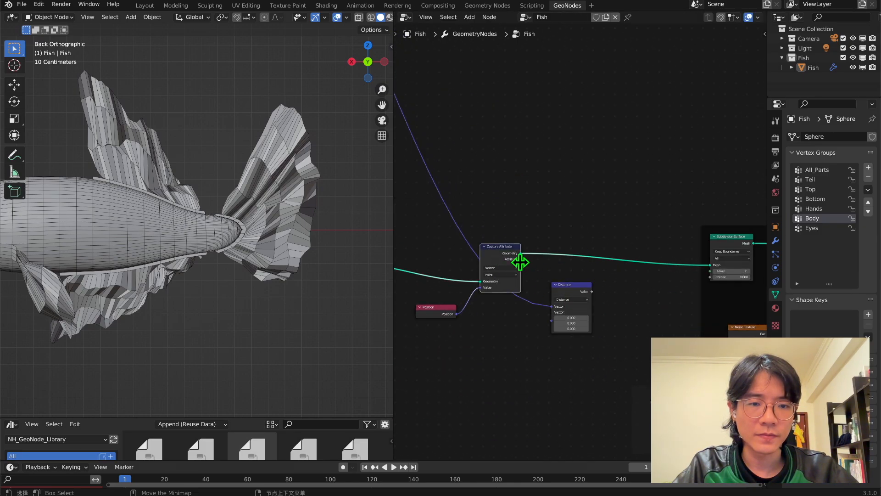
pyautogui.moveTo(521, 259); pyautogui.dragTo(552, 320)
pyautogui.scroll(-6, 571, 352)
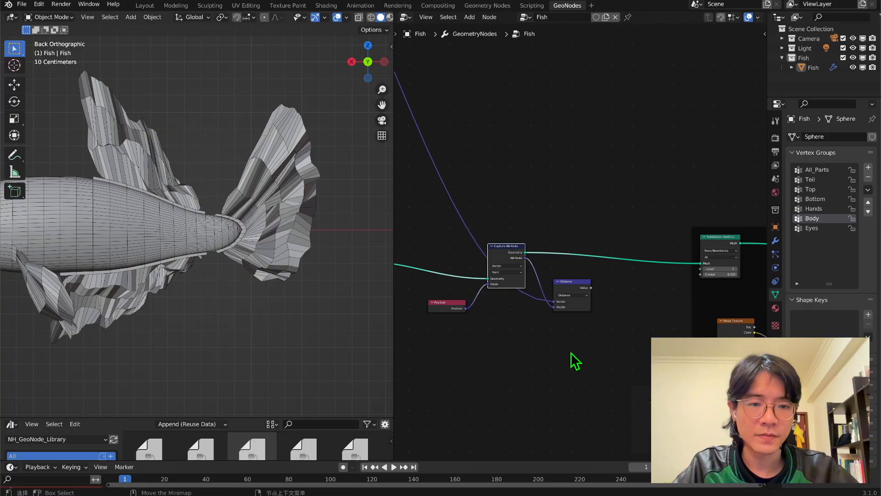
pyautogui.moveTo(571, 352); pyautogui.dragTo(530, 267, button='middle')
pyautogui.moveTo(534, 194); pyautogui.dragTo(666, 378)
pyautogui.moveTo(649, 307); pyautogui.dragTo(569, 266, button='middle')
pyautogui.moveTo(569, 266); pyautogui.dragTo(524, 235, button='middle')
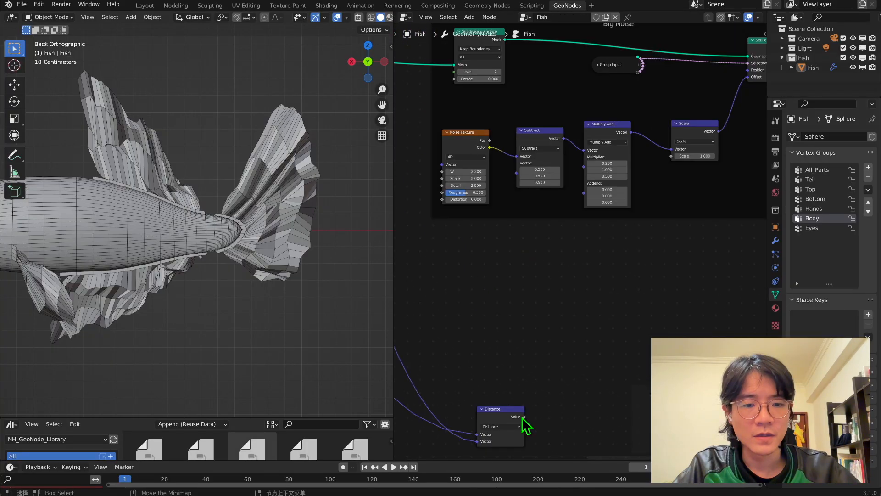
# - Try driving the final Scale node's factor in Big Noise with the Distance value and inspect the fins
pyautogui.moveTo(524, 416); pyautogui.dragTo(672, 158)
pyautogui.moveTo(276, 198); pyautogui.dragTo(305, 221, button='middle')
pyautogui.moveTo(215, 245); pyautogui.dragTo(95, 170, button='middle')
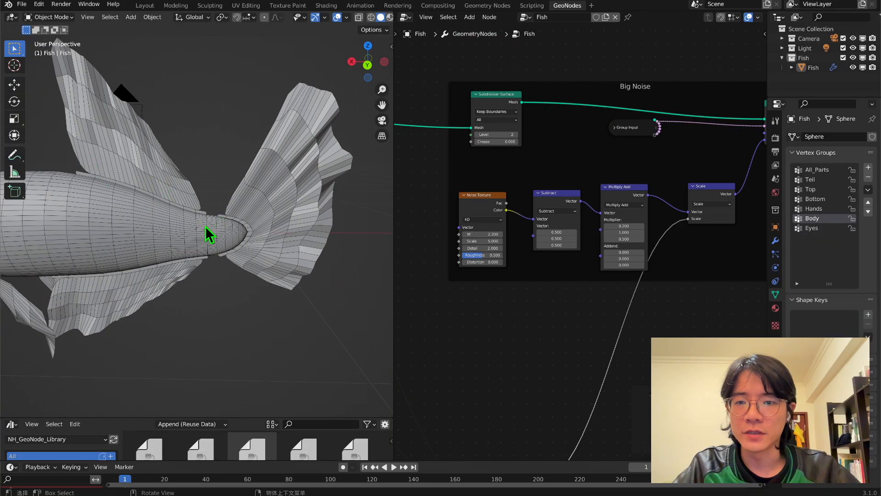
pyautogui.moveTo(59, 198); pyautogui.dragTo(236, 249, button='middle')
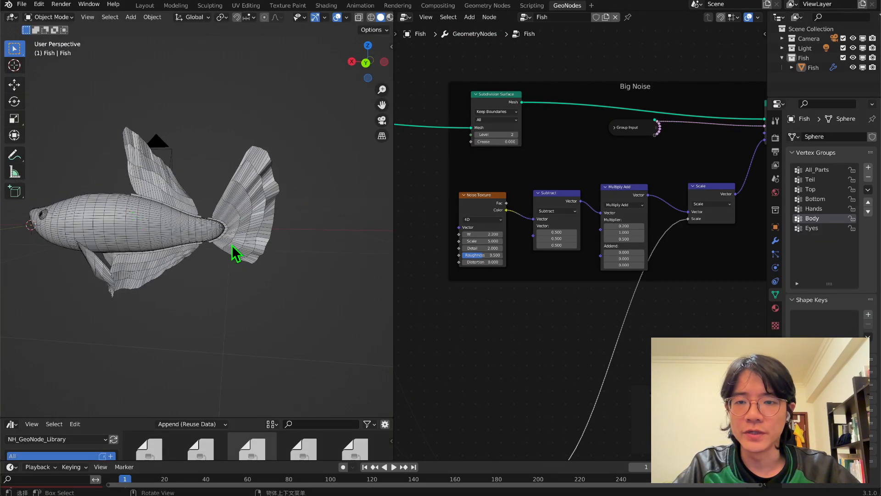
# - Insert a duplicate Scale node between Subtract and Multiply Add in Big Noise, driven by the Distance value, and check the fins
pyautogui.moveTo(676, 280); pyautogui.dragTo(661, 292, button='middle')
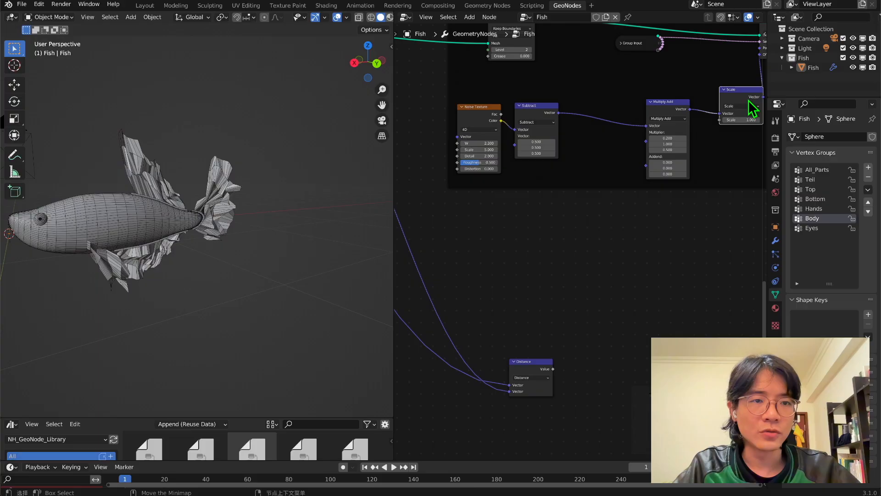
pyautogui.moveTo(749, 100); pyautogui.dragTo(728, 96)
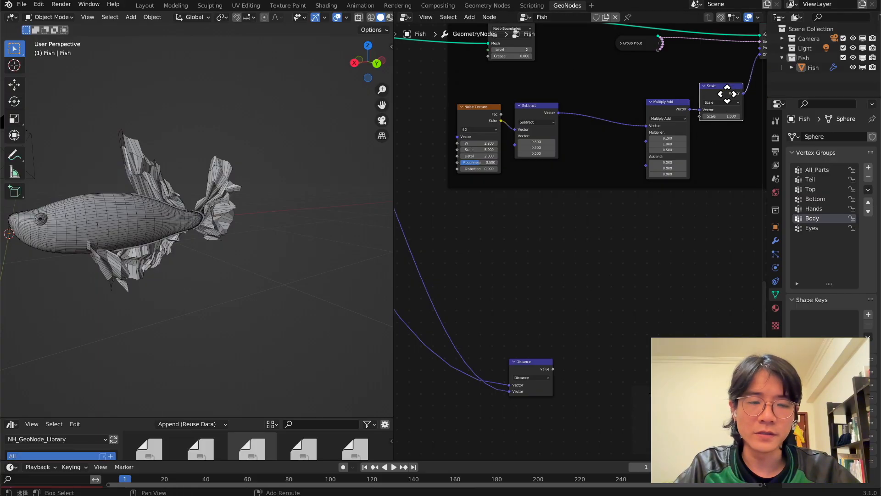
pyautogui.hotkey('shift', 'd')
pyautogui.click(616, 112)
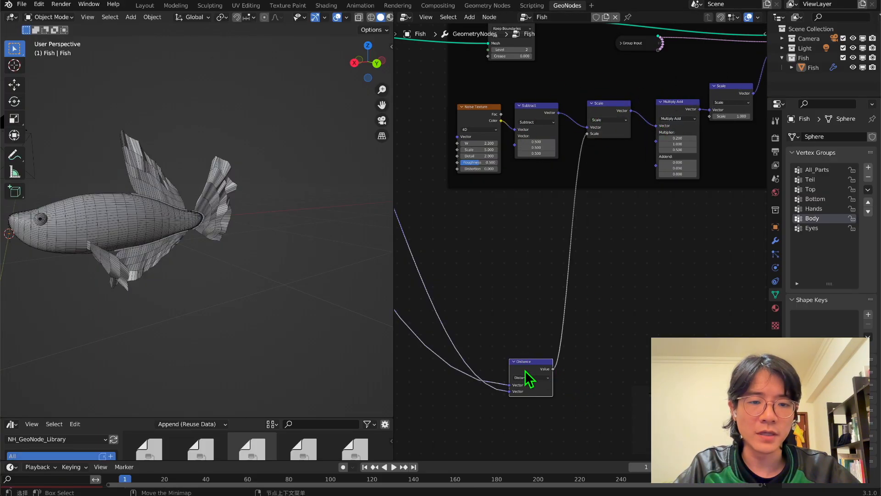
pyautogui.moveTo(527, 379); pyautogui.dragTo(480, 213)
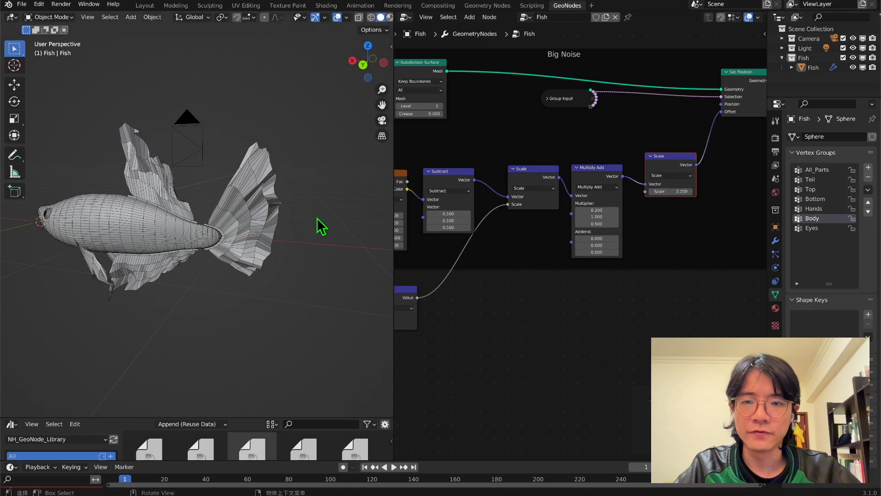
pyautogui.moveTo(317, 225); pyautogui.dragTo(217, 230, button='middle')
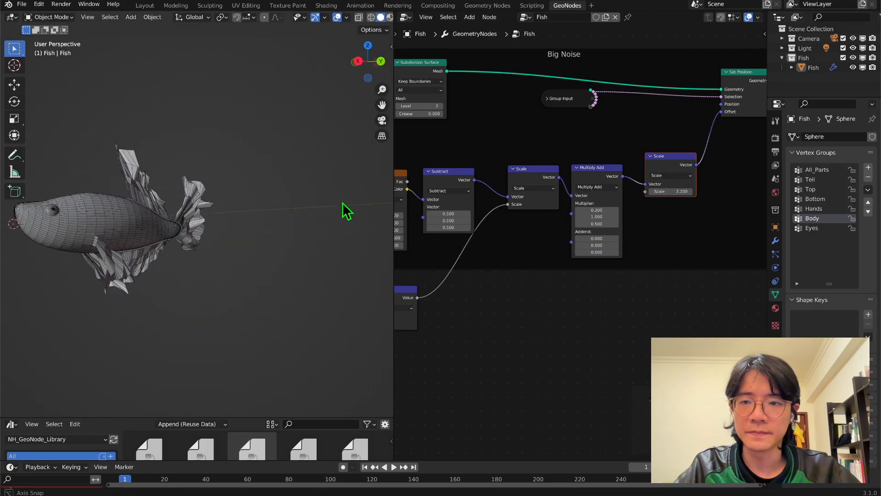
pyautogui.scroll(-3, 118, 233)
pyautogui.moveTo(147, 207); pyautogui.dragTo(220, 225, button='middle')
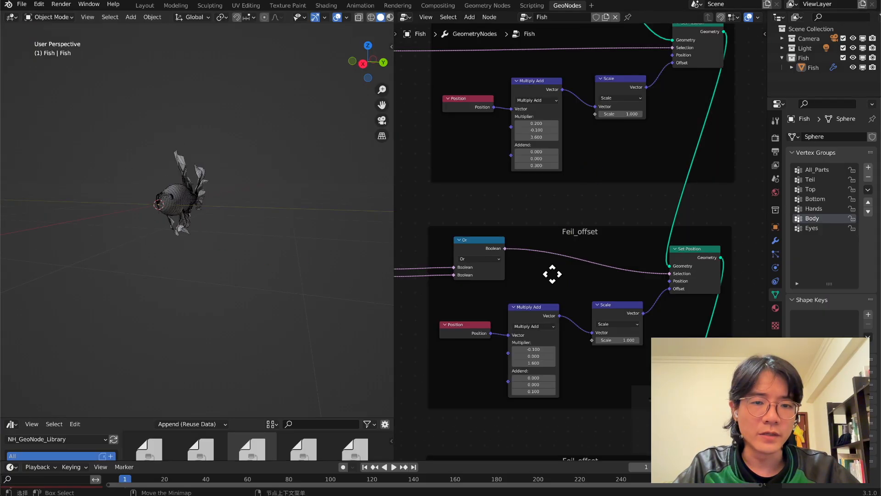
# - Relabel the offset frame driven by the Hands group input as Hands_offset
pyautogui.moveTo(552, 274); pyautogui.dragTo(648, 120, button='middle')
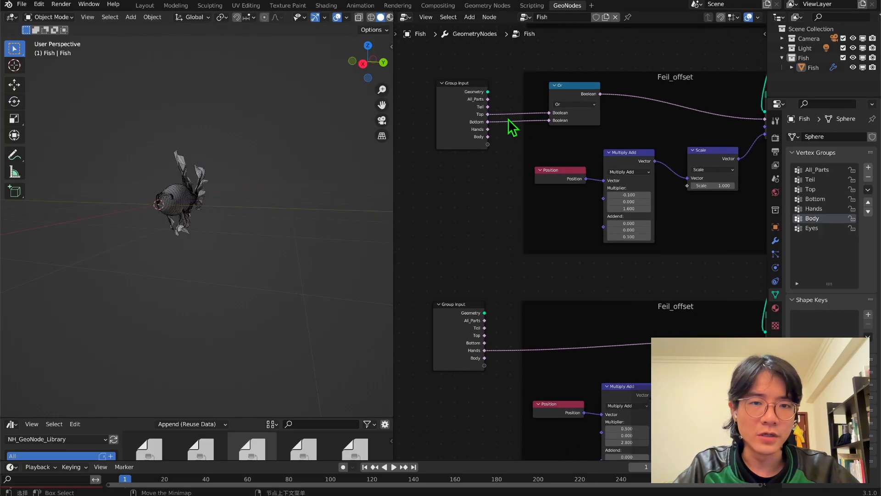
pyautogui.moveTo(483, 351); pyautogui.dragTo(481, 249, button='middle')
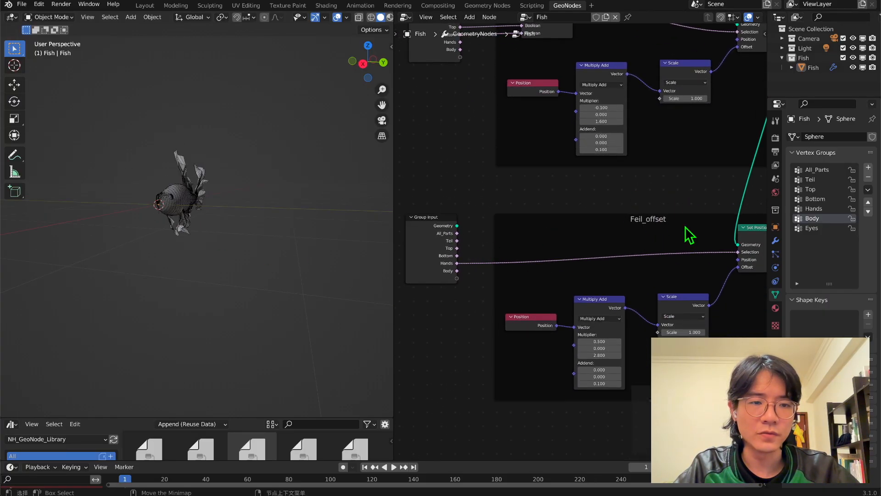
pyautogui.rightClick(637, 221)
pyautogui.click(643, 226)
pyautogui.write('Hands')
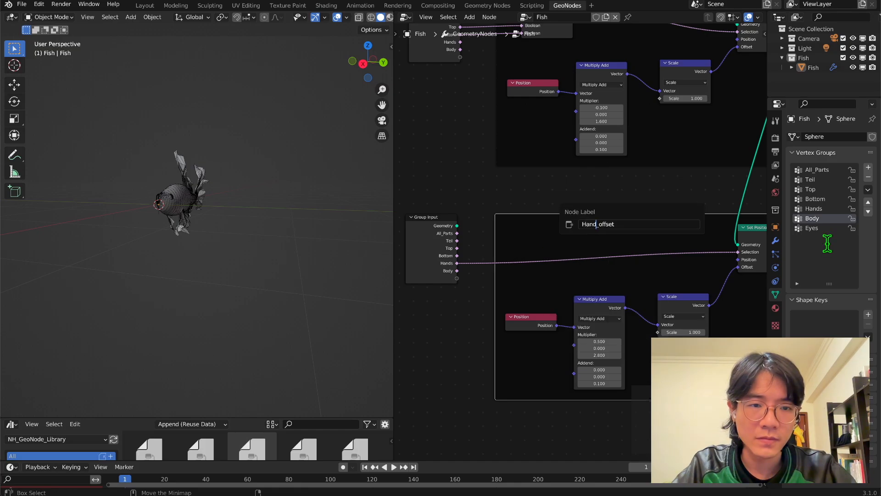
pyautogui.press('Return')
# - Relabel the offset frame containing the Or node as Top & Bottom_offset
pyautogui.scroll(5, 630, 187)
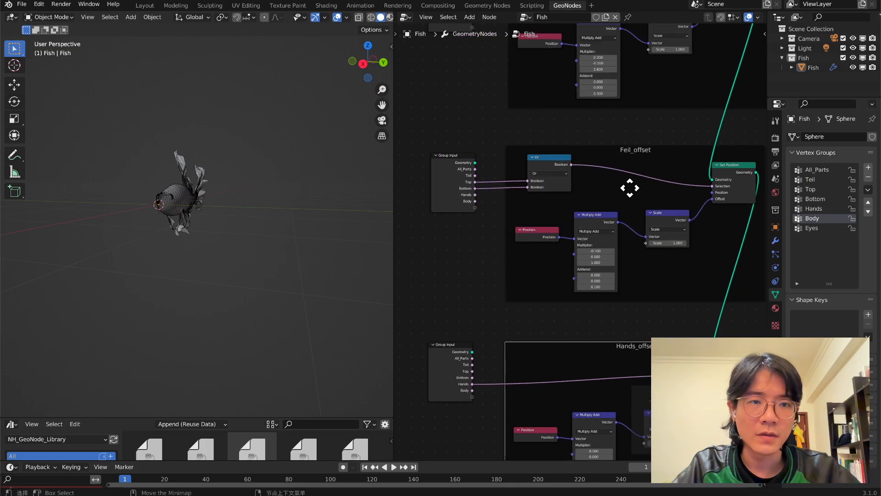
pyautogui.click(629, 149)
pyautogui.rightClick(635, 161)
pyautogui.click(631, 153)
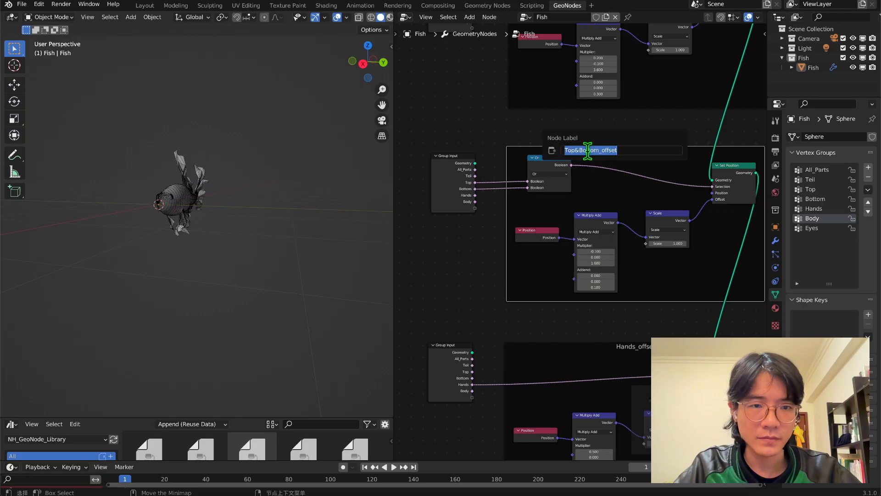
pyautogui.click(574, 149)
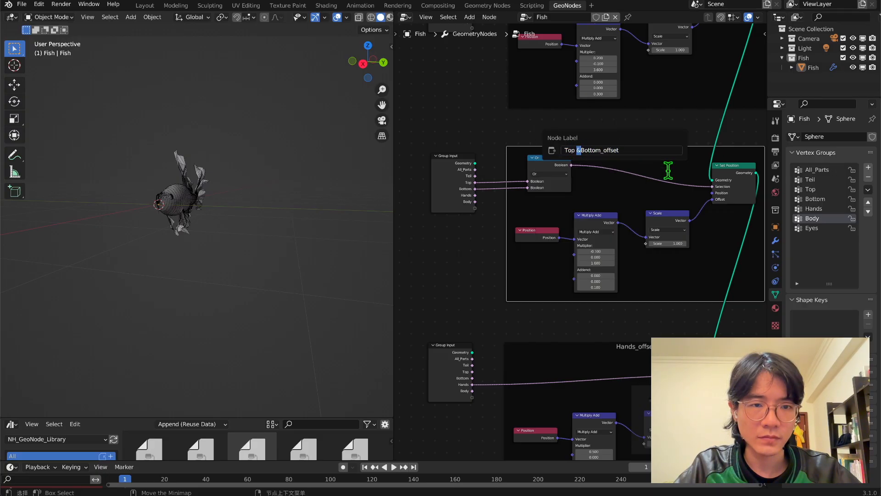
pyautogui.press('Return')
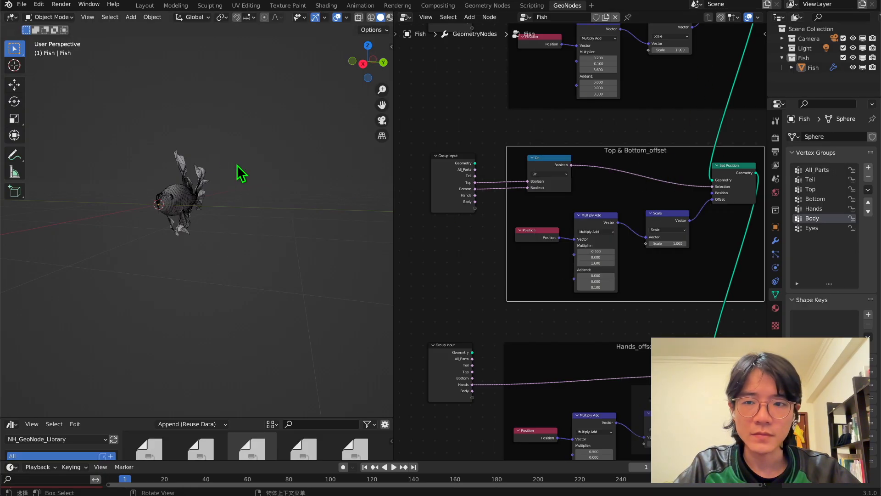
# - Set the Hands_offset Multiply Add multiplier to 0.600 in Y and 2.200 in Z, checking the fins from several angles
pyautogui.moveTo(237, 167); pyautogui.dragTo(175, 160, button='middle')
pyautogui.moveTo(637, 271); pyautogui.dragTo(635, 184, button='middle')
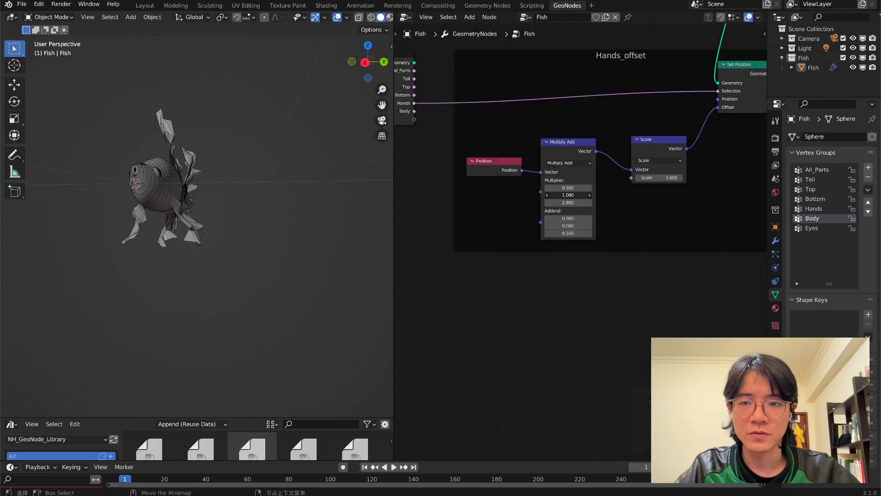
pyautogui.moveTo(568, 196); pyautogui.dragTo(576, 195)
pyautogui.moveTo(183, 197); pyautogui.dragTo(93, 200, button='middle')
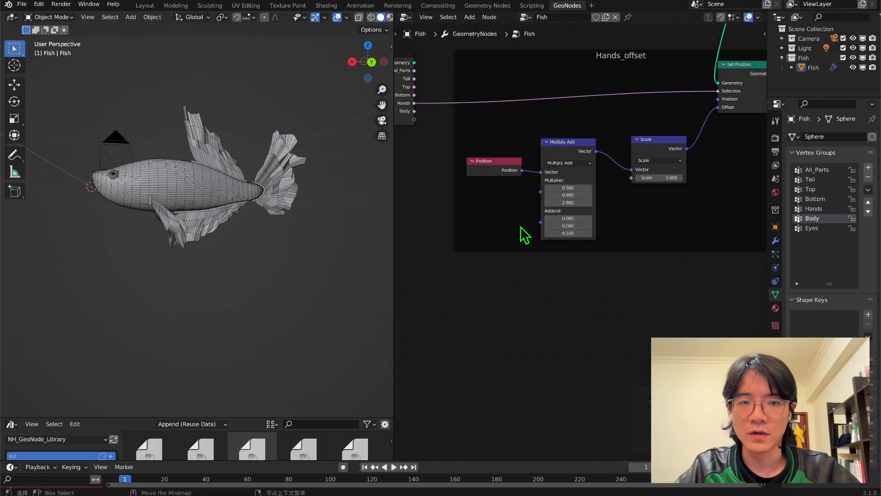
pyautogui.moveTo(385, 230); pyautogui.dragTo(351, 238, button='middle')
pyautogui.moveTo(251, 187); pyautogui.dragTo(267, 191, button='middle')
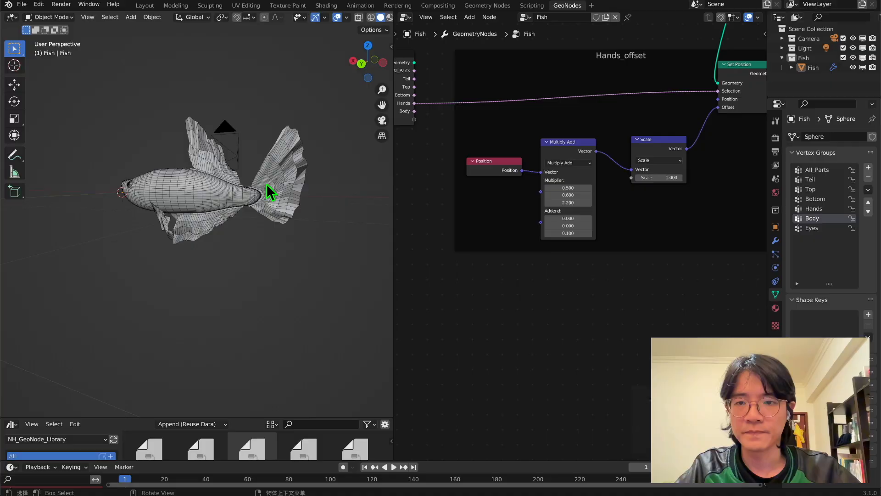
# - Insert a ColorRamp between the Distance value and the first Big Noise Scale node, with its white stop at about 0.663
pyautogui.scroll(-4, 271, 193)
pyautogui.scroll(-4, 541, 271)
pyautogui.moveTo(644, 288); pyautogui.dragTo(657, 270, button='middle')
pyautogui.scroll(3, 555, 278)
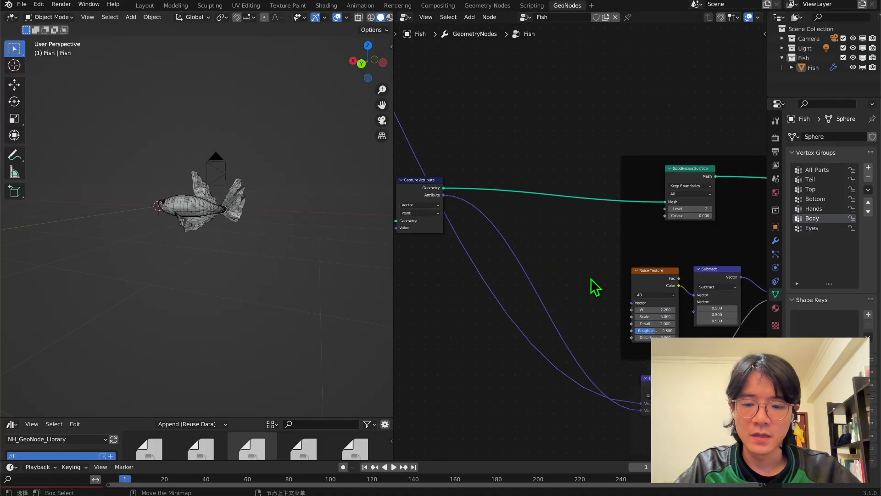
pyautogui.hotkey('shift', 'a')
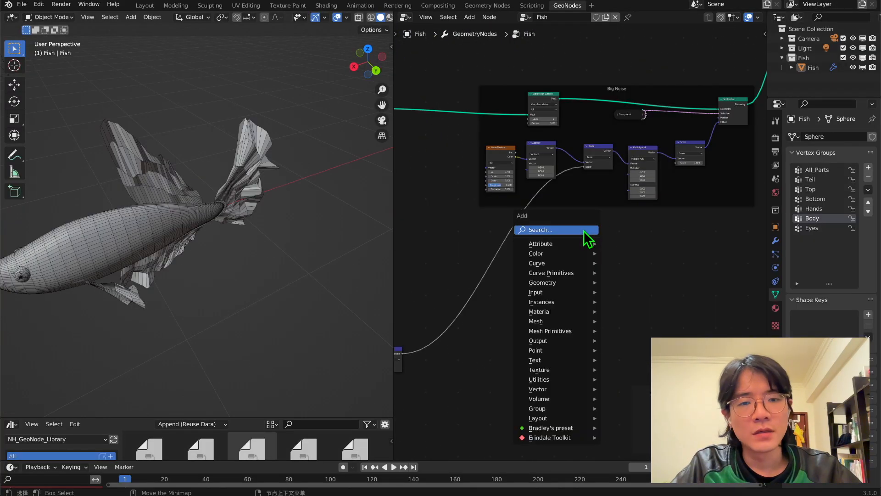
pyautogui.click(590, 232)
pyautogui.write('ram')
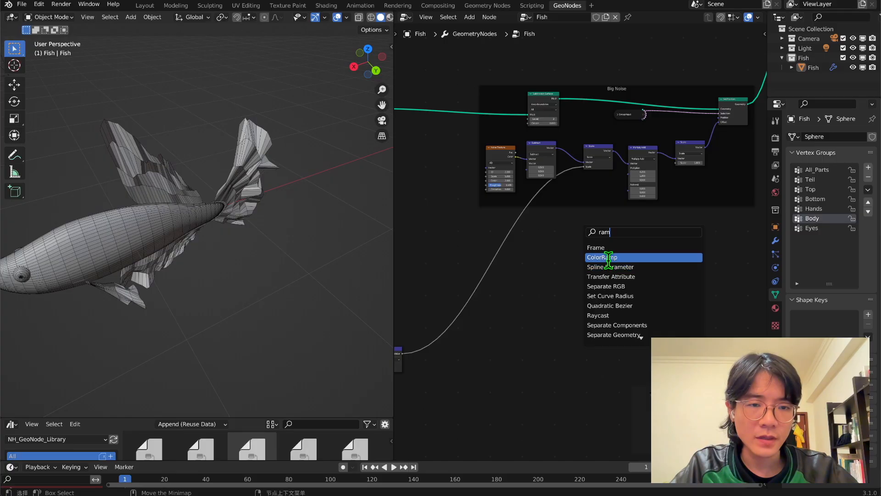
pyautogui.click(606, 257)
pyautogui.click(561, 209)
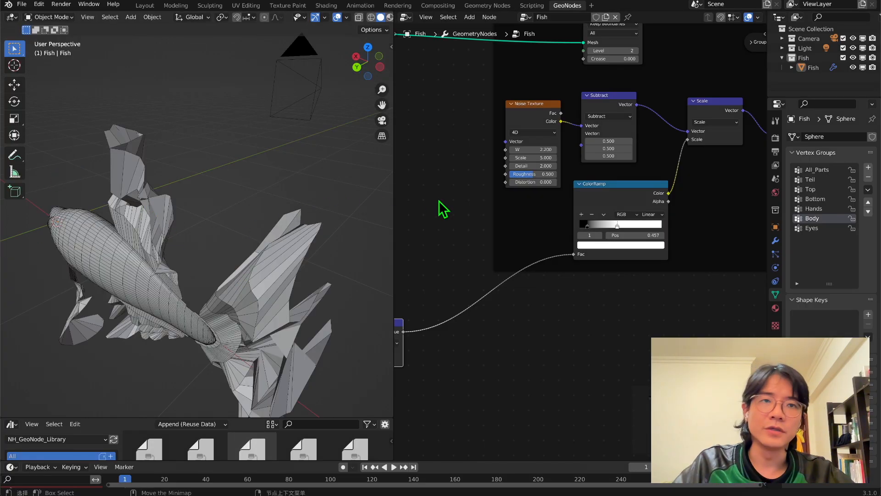
pyautogui.moveTo(590, 225); pyautogui.dragTo(602, 225)
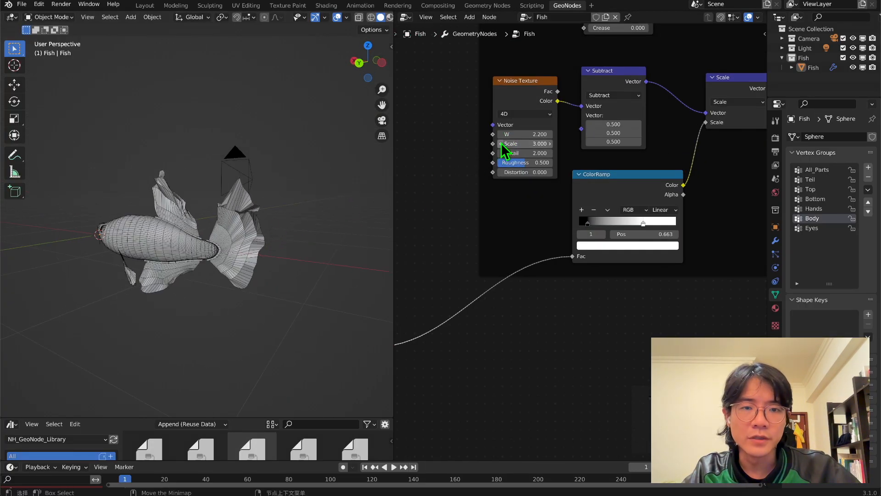
# - Shift the Noise Texture node away from Subtract and lower its Scale to 2.100 while checking the fin shapes
pyautogui.click(501, 143)
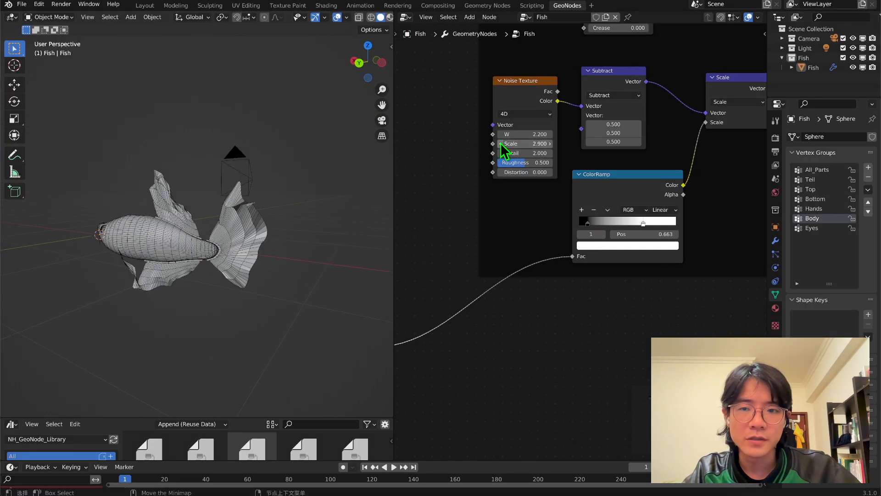
pyautogui.moveTo(288, 213); pyautogui.dragTo(271, 207, button='middle')
pyautogui.moveTo(516, 88); pyautogui.dragTo(506, 82)
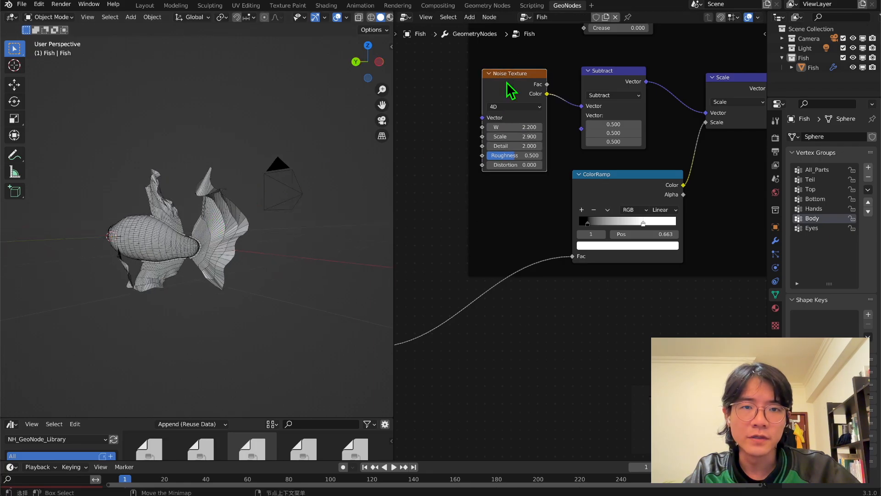
pyautogui.moveTo(291, 191); pyautogui.dragTo(296, 173, button='middle')
pyautogui.moveTo(514, 136); pyautogui.dragTo(486, 137)
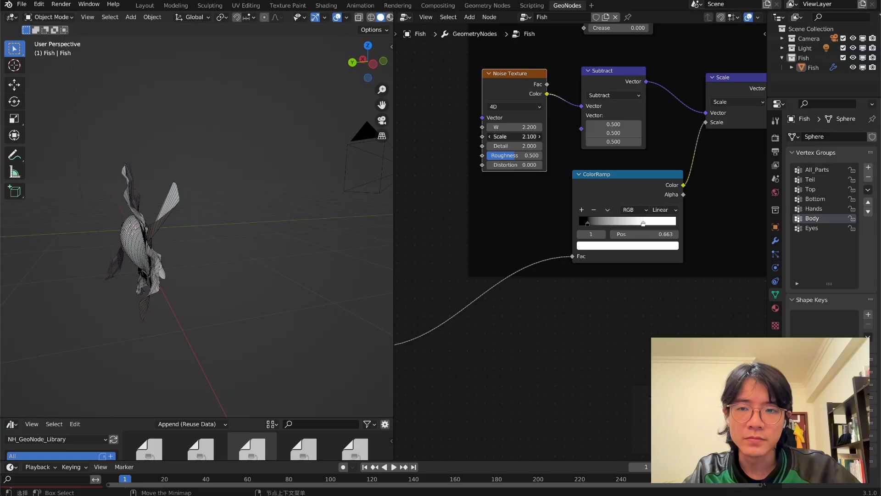
# - Set the Noise Texture's Distortion to -0.800 and its Scale to 2.200 while checking the fins' ruffles
pyautogui.moveTo(165, 270); pyautogui.dragTo(230, 233, button='middle')
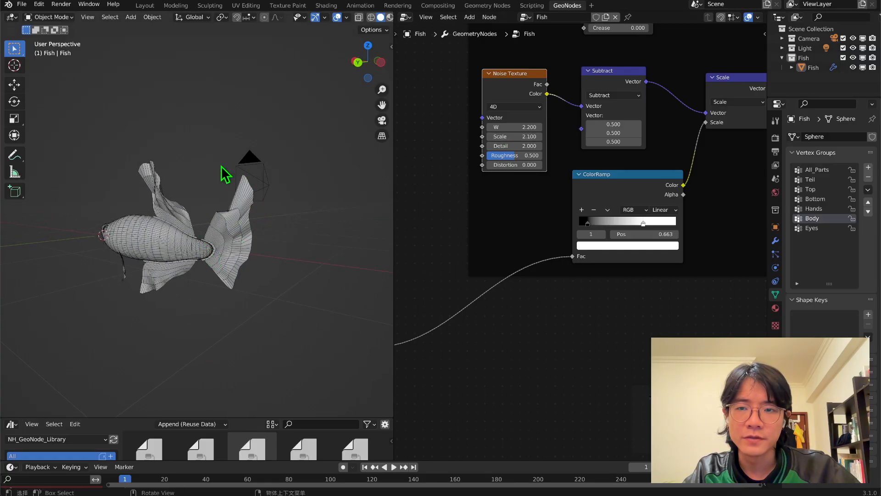
pyautogui.moveTo(225, 175); pyautogui.dragTo(213, 239, button='middle')
pyautogui.moveTo(504, 137); pyautogui.dragTo(643, 137)
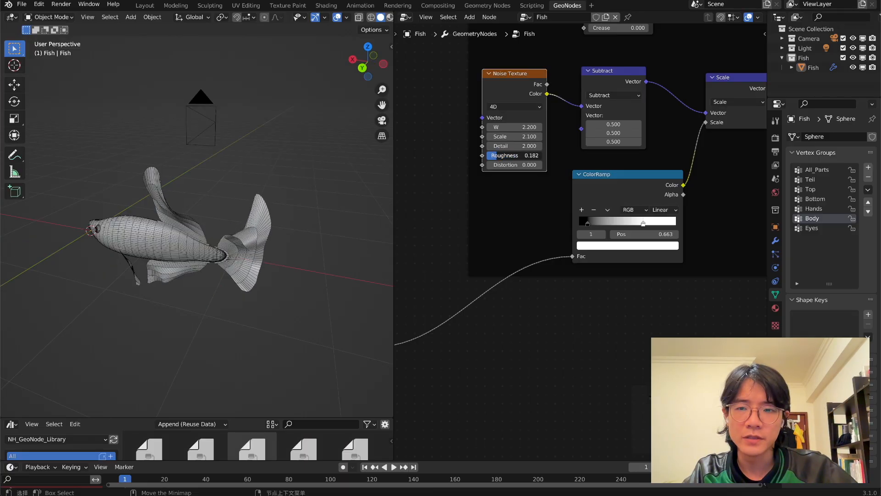
pyautogui.rightClick(503, 156)
pyautogui.moveTo(504, 165); pyautogui.dragTo(535, 163)
pyautogui.click(540, 137)
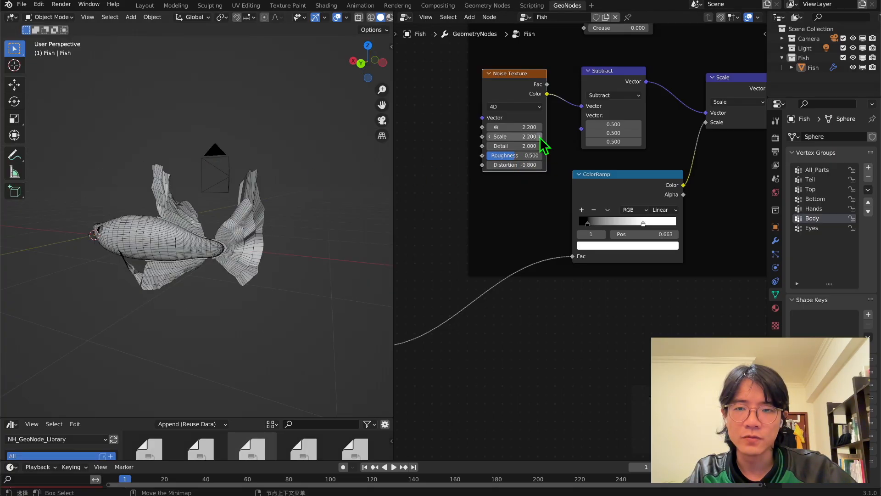
pyautogui.click(540, 137)
# - Duplicate the whole Big Noise frame with its nodes and place the copy in free space
pyautogui.press('Home')
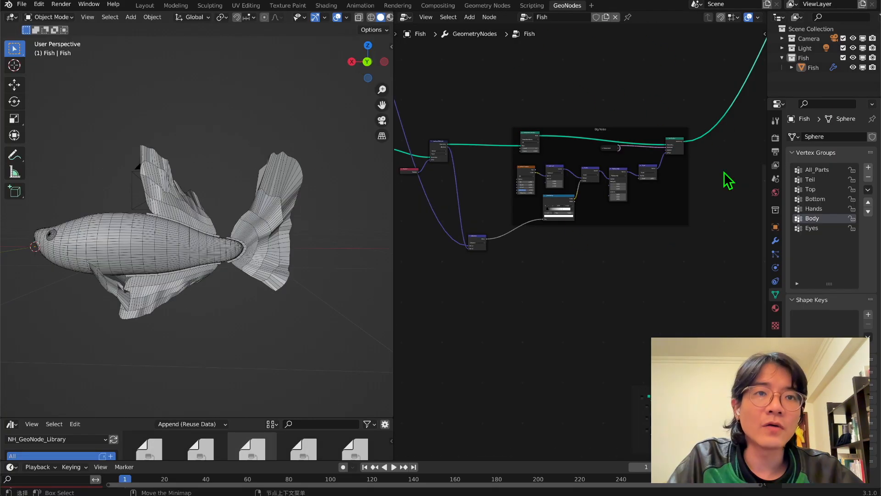
pyautogui.moveTo(517, 81); pyautogui.dragTo(698, 269)
pyautogui.hotkey('shift', 'd')
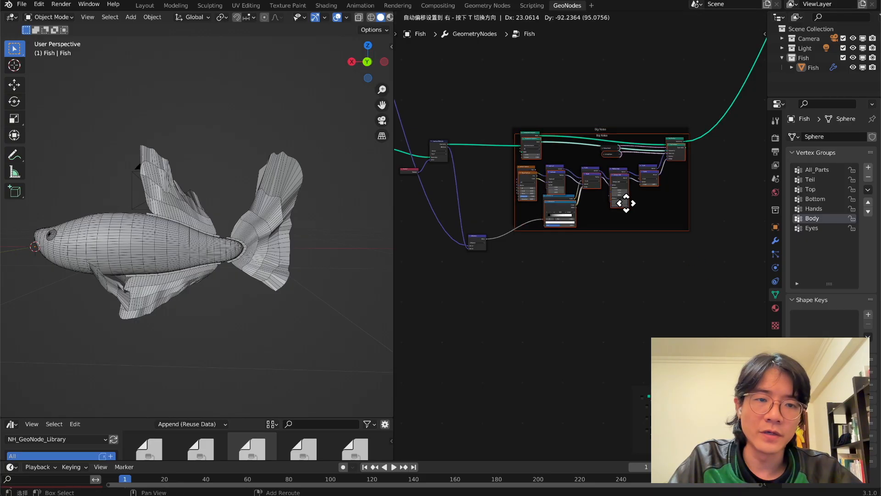
pyautogui.click(645, 305)
# - Set the duplicated Subdivision Surface level to 1 and feed its Mesh input from the first Big Noise frame's Set Position node
pyautogui.moveTo(628, 223); pyautogui.dragTo(536, 244, button='middle')
pyautogui.scroll(3, 515, 216)
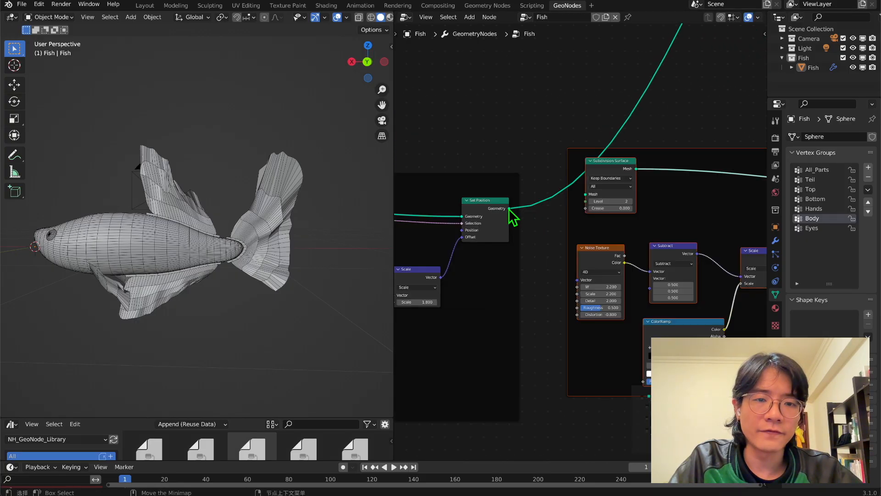
pyautogui.scroll(3, 635, 197)
pyautogui.click(598, 182)
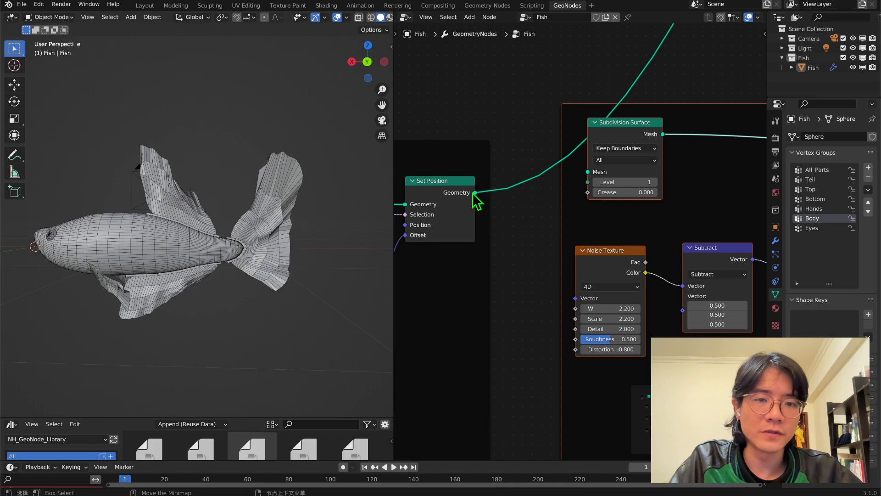
pyautogui.scroll(-8, 597, 170)
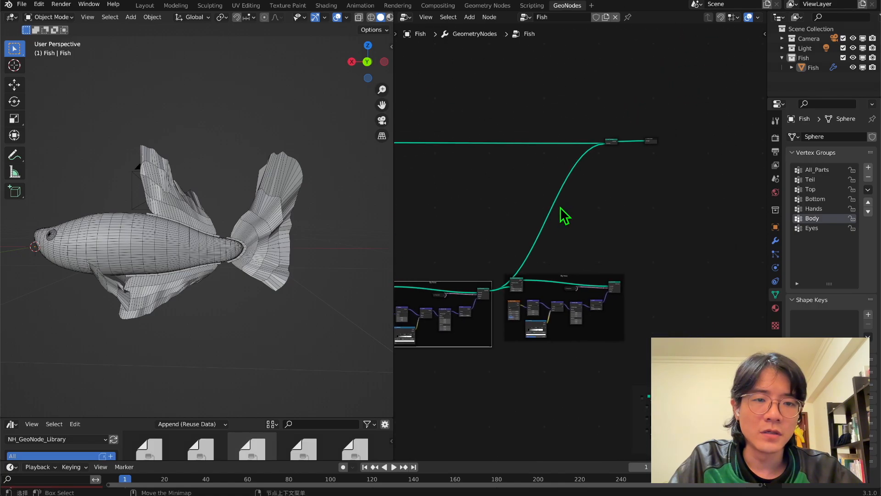
# - Replace the direct Join Geometry link with the second Big Noise output, and connect the Distance value to the second ColorRamp's Fac
pyautogui.scroll(3, 643, 137)
pyautogui.keyDown('ctrl'); pyautogui.moveTo(558, 142); pyautogui.dragTo(595, 164, button='right'); pyautogui.keyUp('ctrl')
pyautogui.scroll(1, 645, 299)
pyautogui.moveTo(665, 358); pyautogui.dragTo(710, 43)
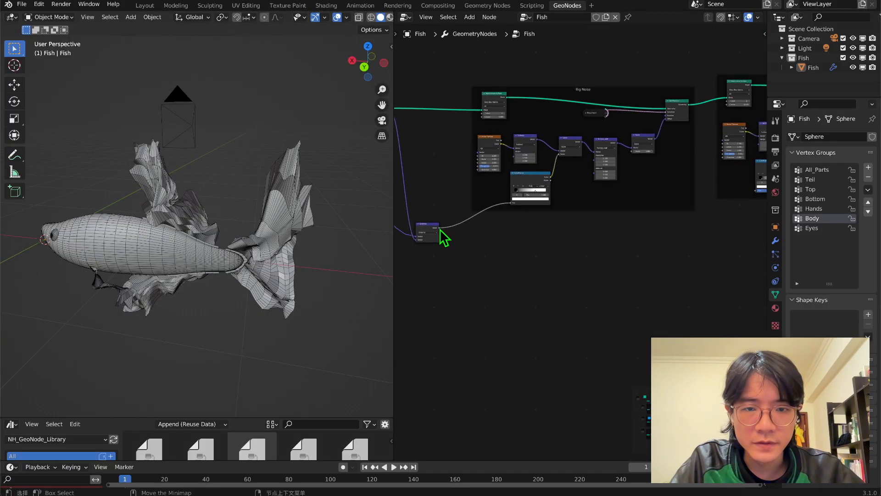
pyautogui.moveTo(440, 228); pyautogui.dragTo(661, 191)
# - Set W to 4.000 on the second Big Noise frame's Noise Texture and check the fins
pyautogui.scroll(4, 539, 244)
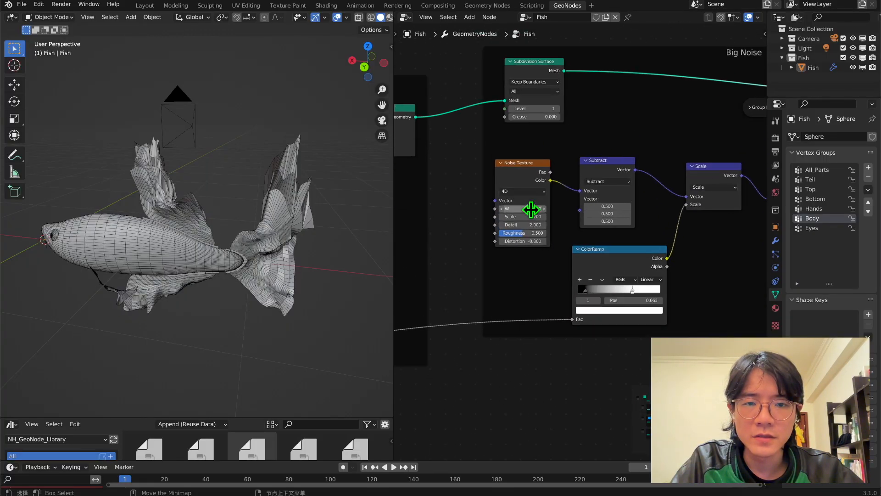
pyautogui.moveTo(523, 208); pyautogui.dragTo(537, 216)
pyautogui.moveTo(266, 216); pyautogui.dragTo(286, 220, button='middle')
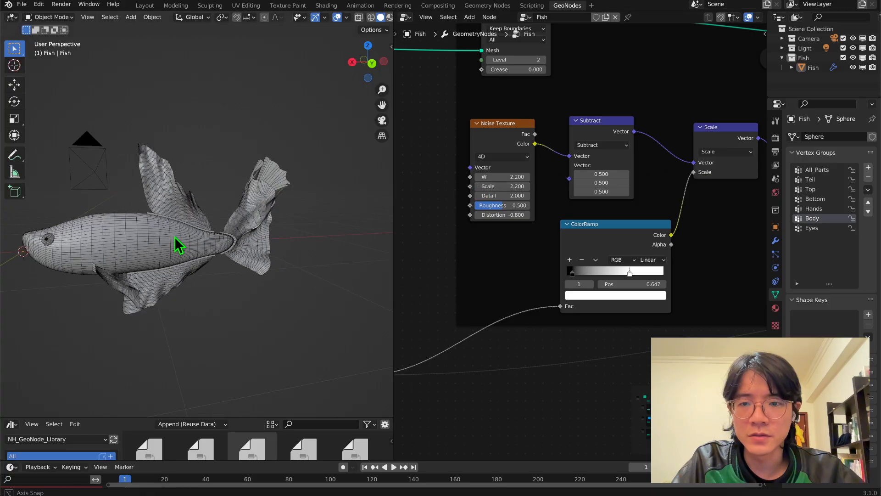
# - Try a higher Scale such as 3.000 on the first Big Noise frame's Noise Texture
pyautogui.moveTo(176, 239); pyautogui.dragTo(141, 232, button='middle')
pyautogui.moveTo(498, 187)
pyautogui.mouseDown()
pyautogui.moveTo(528, 186)
pyautogui.moveTo(505, 188)
pyautogui.mouseUp()
pyautogui.rightClick(499, 188)
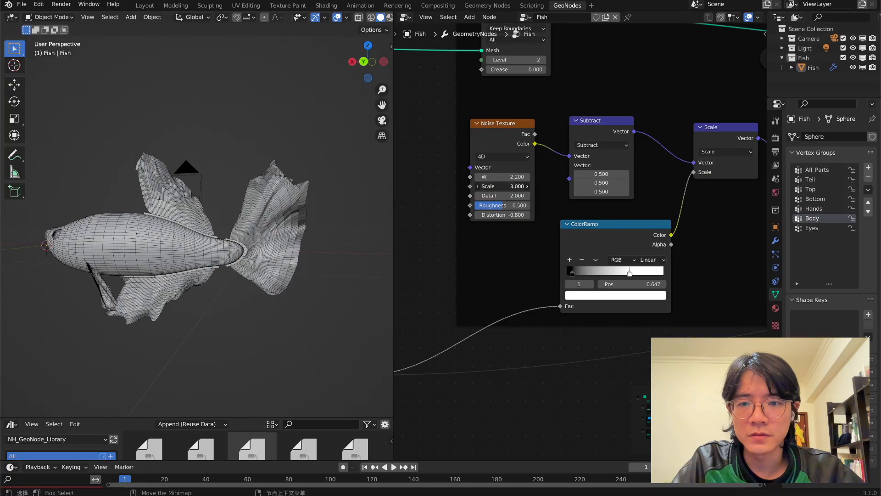
pyautogui.rightClick(494, 188)
# - Inspect the jagged tail fin up close, widen the Properties editor and add a Smooth modifier to the fish
pyautogui.moveTo(229, 193); pyautogui.dragTo(180, 197, button='middle')
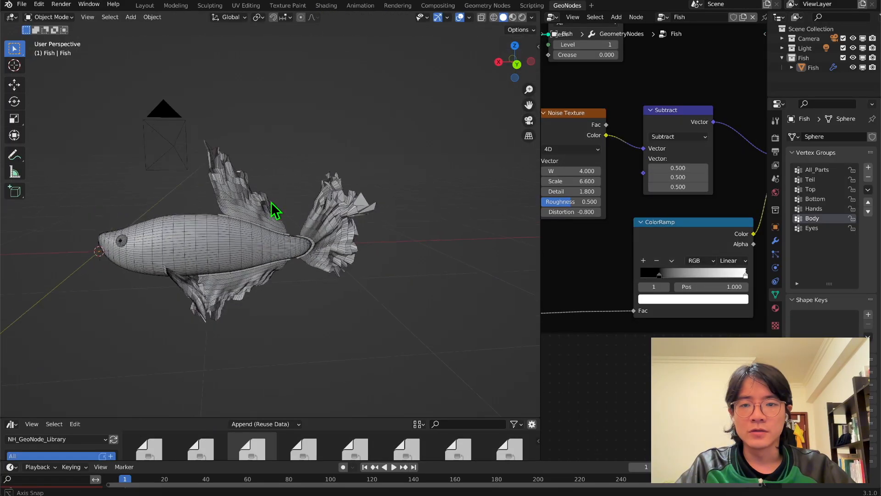
pyautogui.moveTo(271, 202); pyautogui.dragTo(191, 203, button='middle')
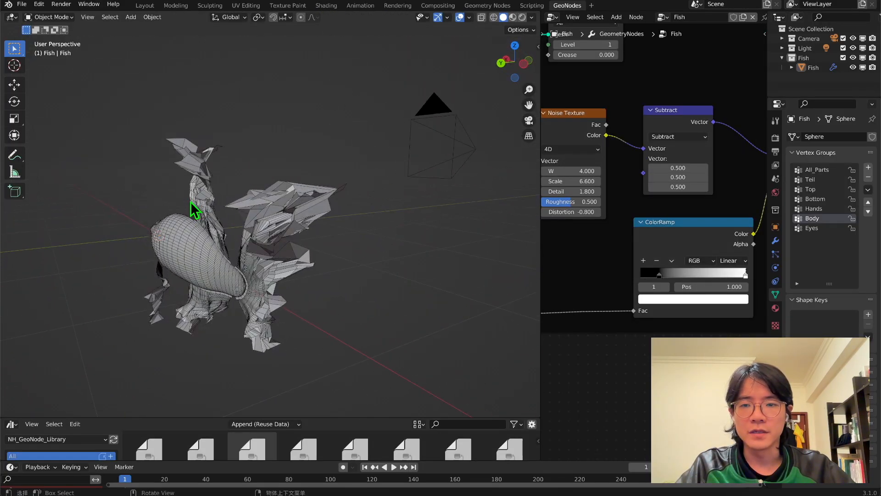
pyautogui.moveTo(125, 171); pyautogui.dragTo(340, 284, button='middle')
pyautogui.scroll(2, 415, 214)
pyautogui.scroll(3, 306, 265)
pyautogui.keyDown('shift'); pyautogui.moveTo(281, 214); pyautogui.dragTo(324, 282, button='middle'); pyautogui.keyUp('shift')
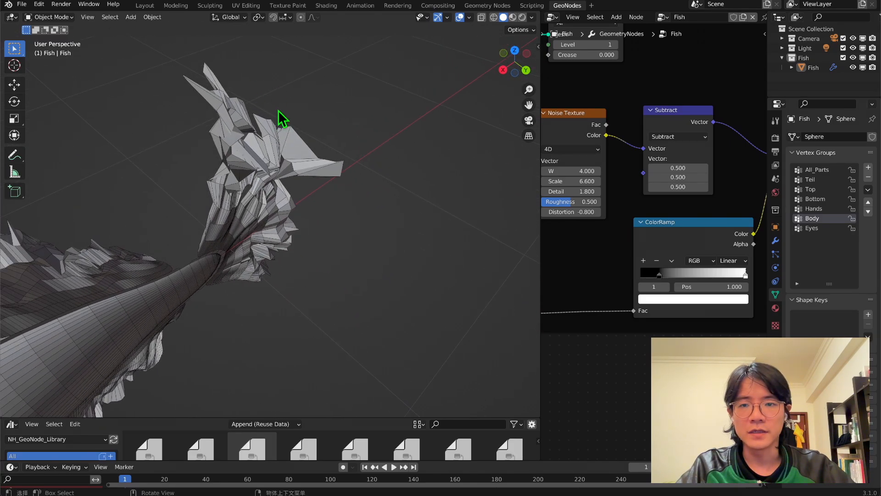
pyautogui.moveTo(541, 201); pyautogui.dragTo(413, 203)
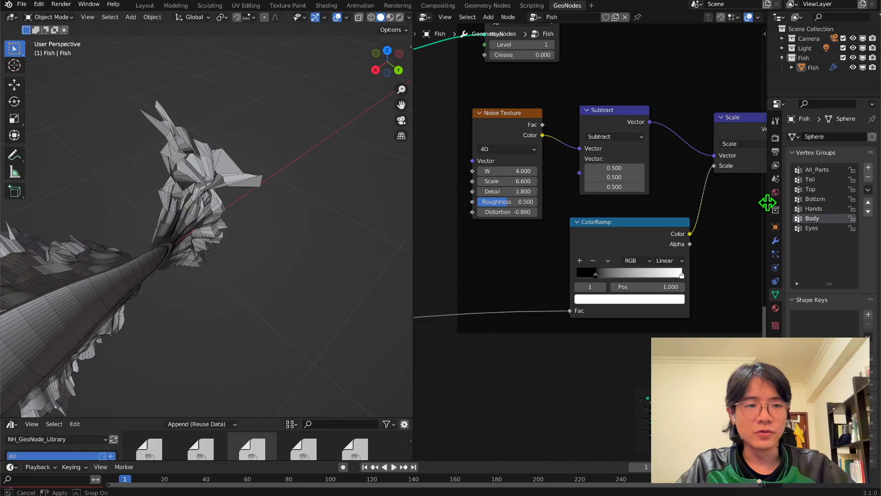
pyautogui.moveTo(768, 203); pyautogui.dragTo(610, 208)
pyautogui.click(617, 241)
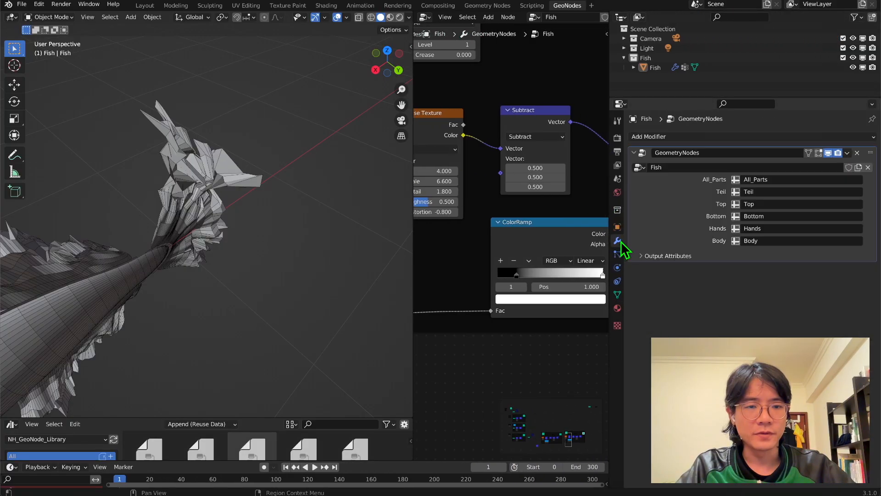
pyautogui.click(661, 136)
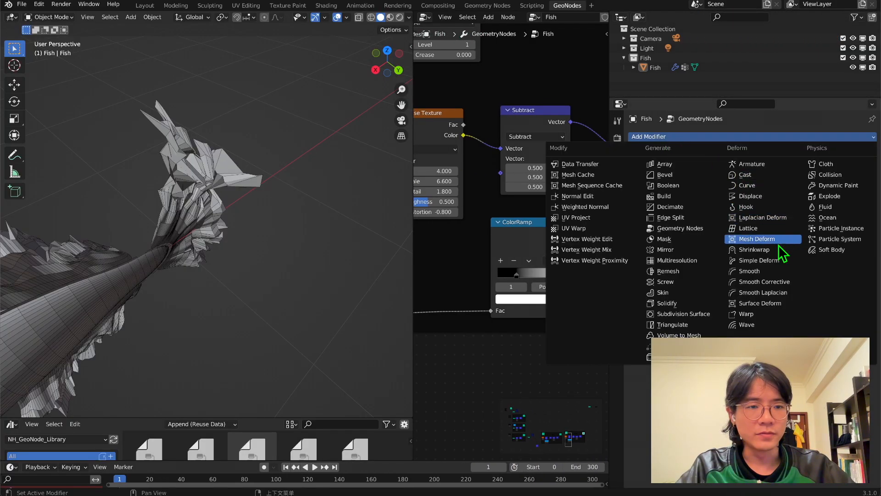
pyautogui.click(762, 272)
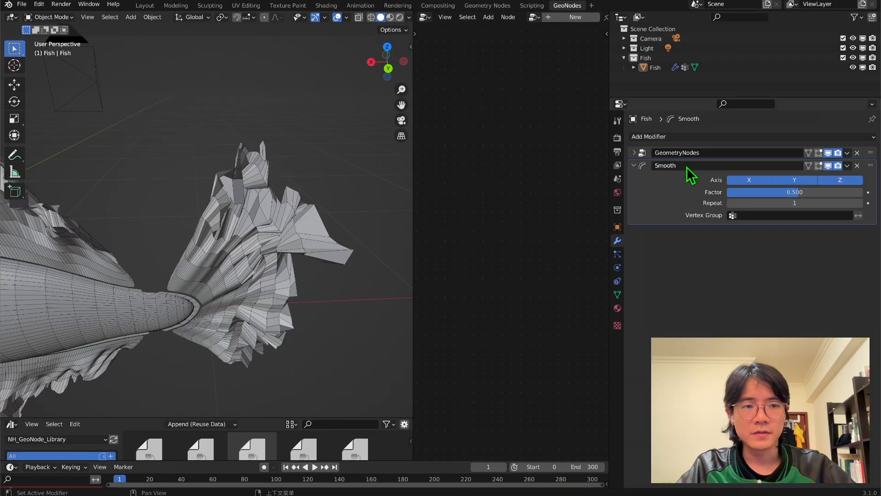
# - Set the Smooth modifier's Factor to 1.000 and Repeat to 2, and make the GeometryNodes modifier active again
pyautogui.click(836, 192)
pyautogui.write('1')
pyautogui.press('Return')
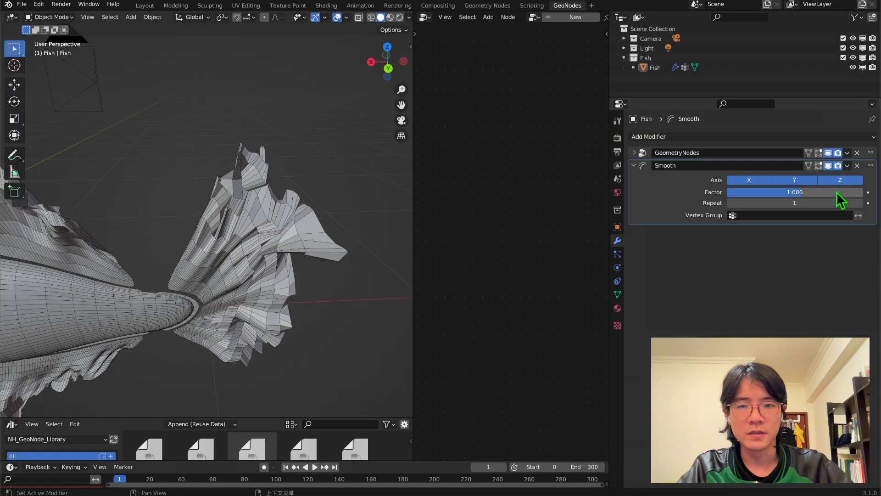
pyautogui.click(860, 203)
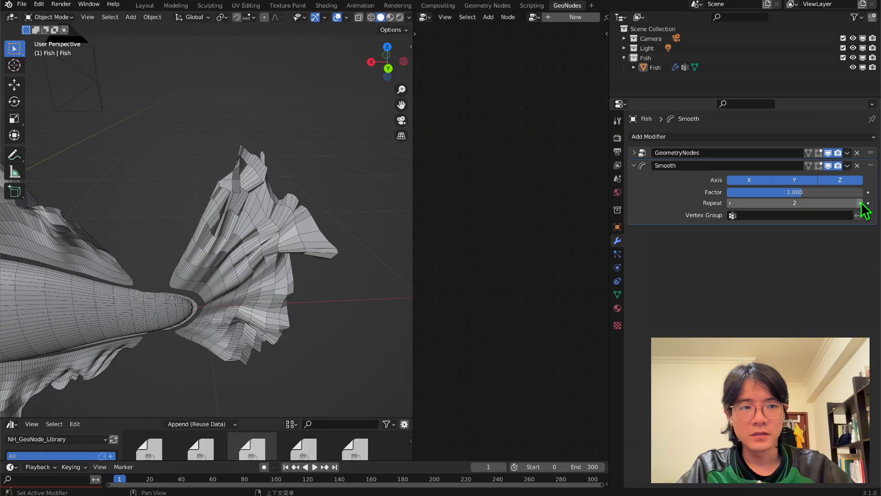
pyautogui.moveTo(173, 261); pyautogui.dragTo(153, 220, button='middle')
pyautogui.click(669, 151)
# - Limit the Smooth modifier to the All_Parts vertex group and raise its Repeat to 3
pyautogui.scroll(3, 179, 219)
pyautogui.scroll(-1, 154, 221)
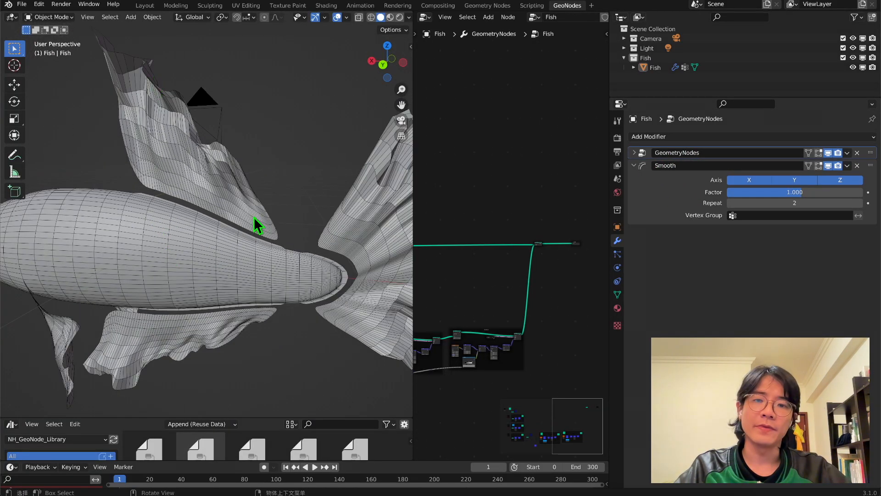
pyautogui.moveTo(259, 225); pyautogui.dragTo(269, 203, button='middle')
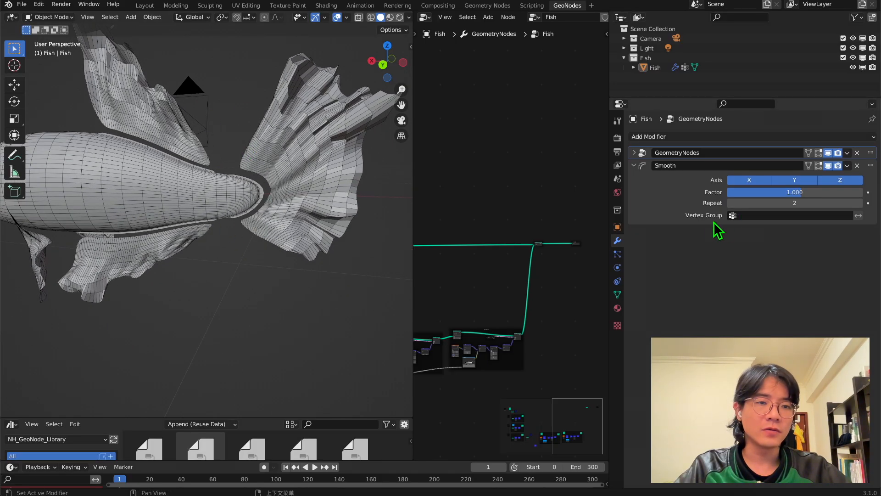
pyautogui.click(813, 218)
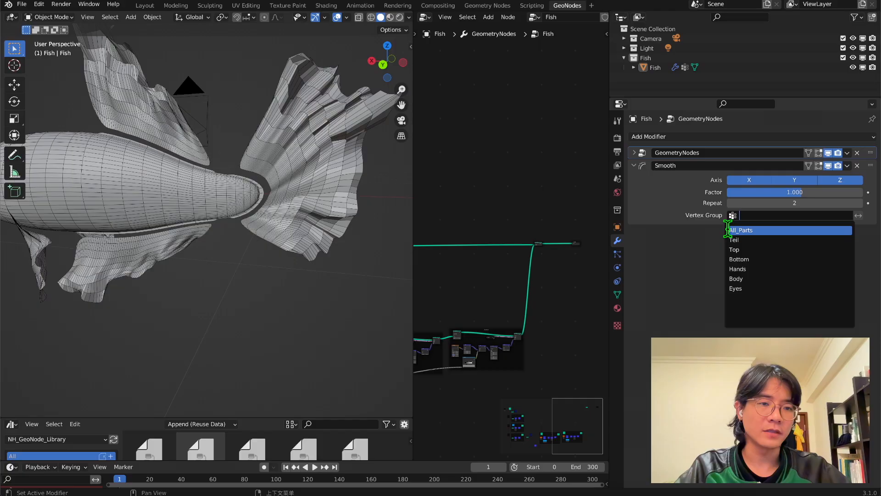
pyautogui.click(745, 230)
pyautogui.moveTo(257, 221); pyautogui.dragTo(205, 216, button='middle')
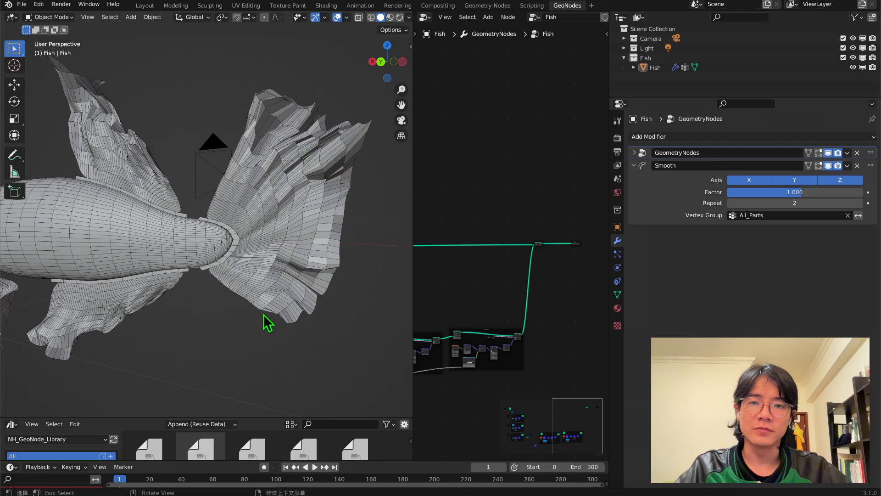
pyautogui.moveTo(315, 47); pyautogui.dragTo(342, 166, button='middle')
pyautogui.click(822, 202)
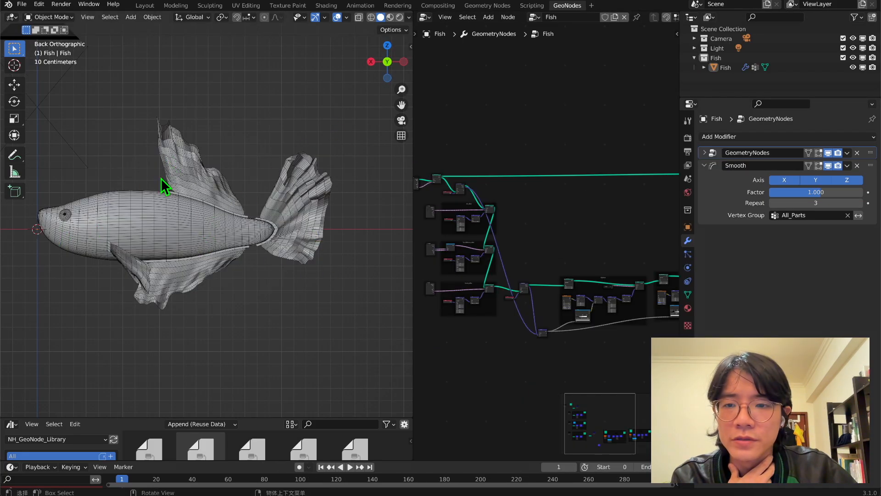
# - Adjust the Scale node's value in the Hands_offset frame to 1.100
pyautogui.scroll(6, 476, 291)
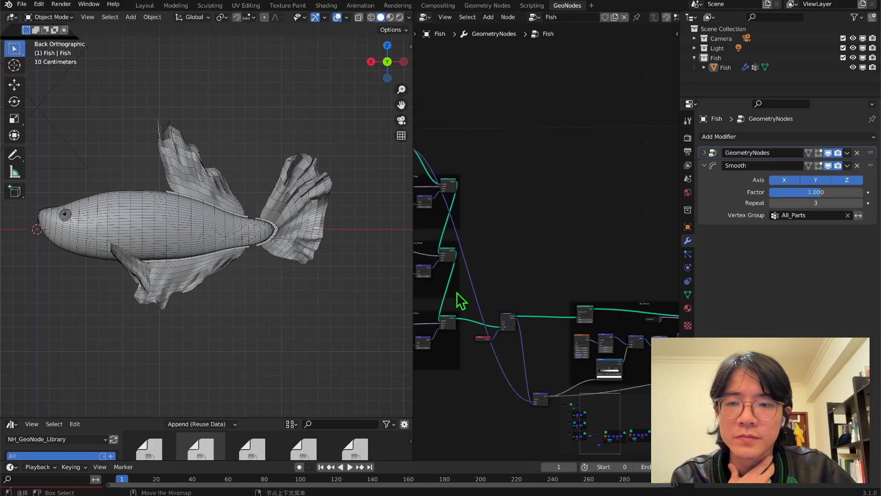
pyautogui.click(595, 215)
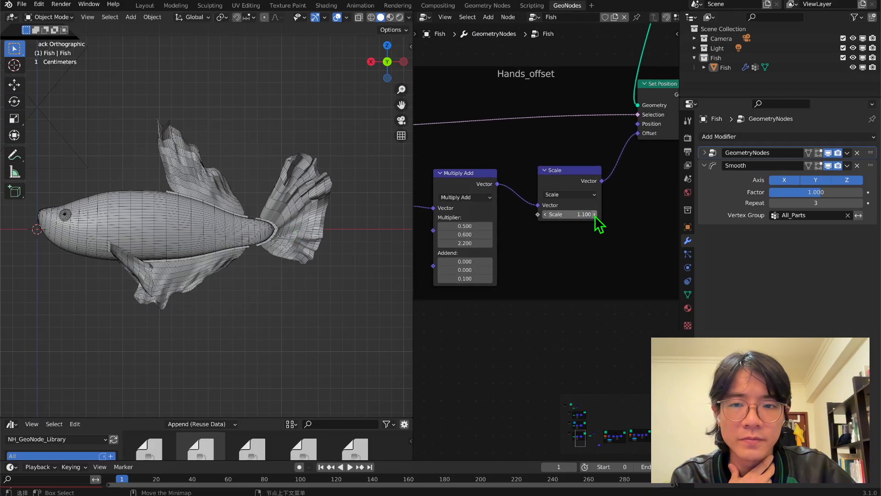
pyautogui.click(595, 216)
pyautogui.click(546, 215)
# - In the Top & Bottom_offset frame, raise the Scale value to 1.900 and set the Multiply Add X multiplier to 0.100
pyautogui.moveTo(545, 166); pyautogui.dragTo(504, 401, button='middle')
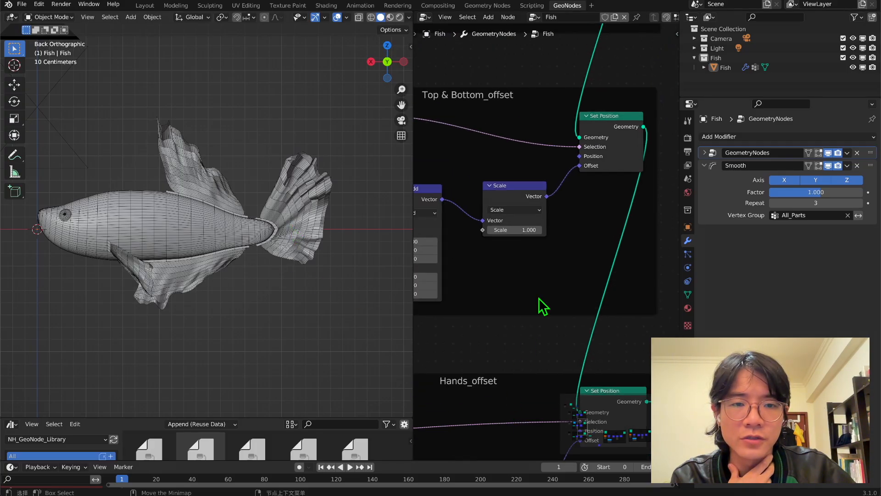
pyautogui.click(539, 230)
pyautogui.click(539, 230)
pyautogui.click(539, 230)
pyautogui.click(539, 230)
pyautogui.click(540, 230)
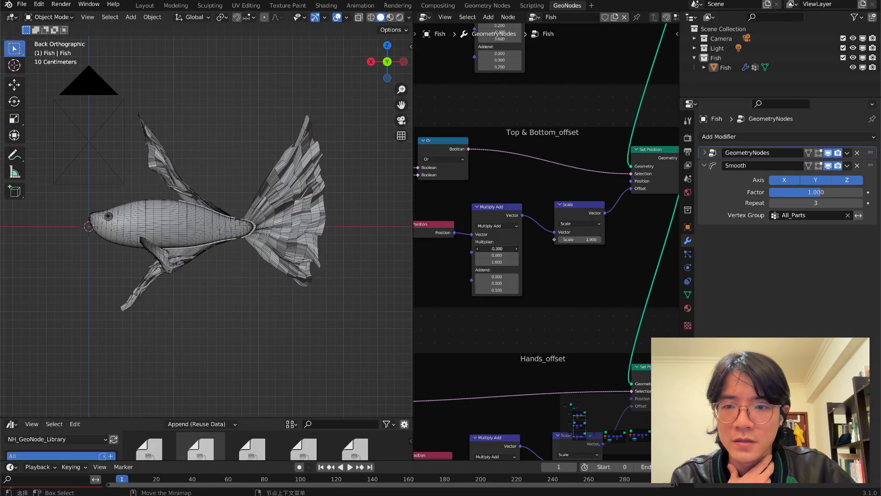
pyautogui.moveTo(497, 248); pyautogui.dragTo(515, 249)
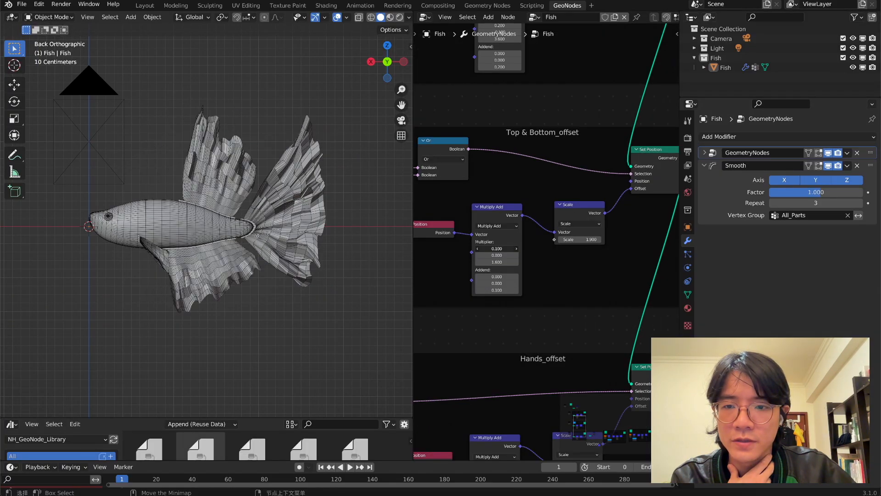
# - Insert a Set Shade Smooth node between the Join Geometry node and the Group Output
pyautogui.scroll(4, 488, 248)
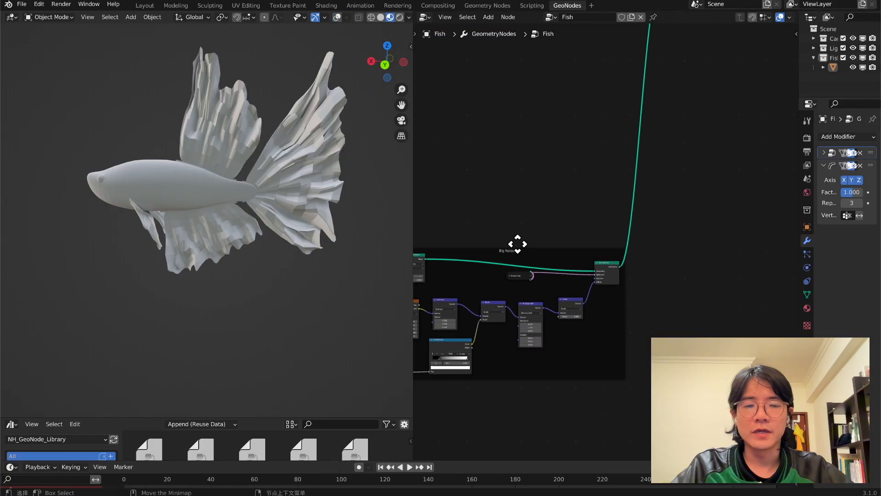
pyautogui.scroll(-3, 450, 404)
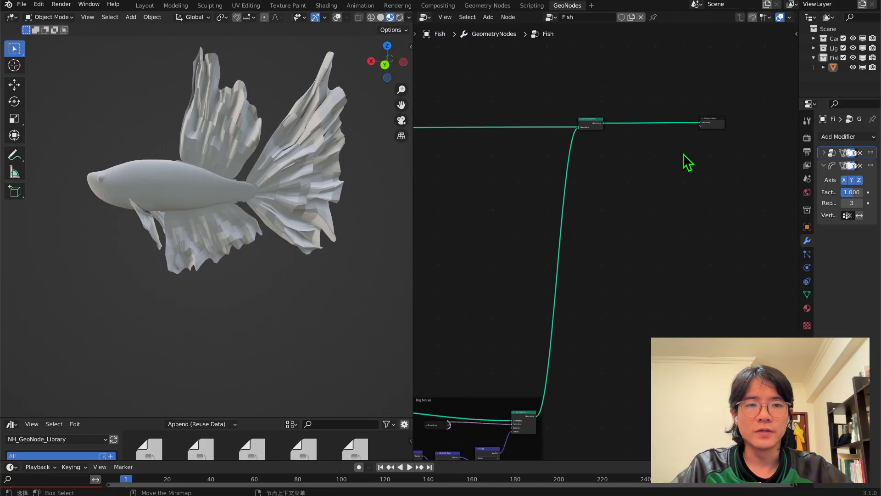
pyautogui.hotkey('shift', 'a')
pyautogui.click(662, 183)
pyautogui.write('set smo')
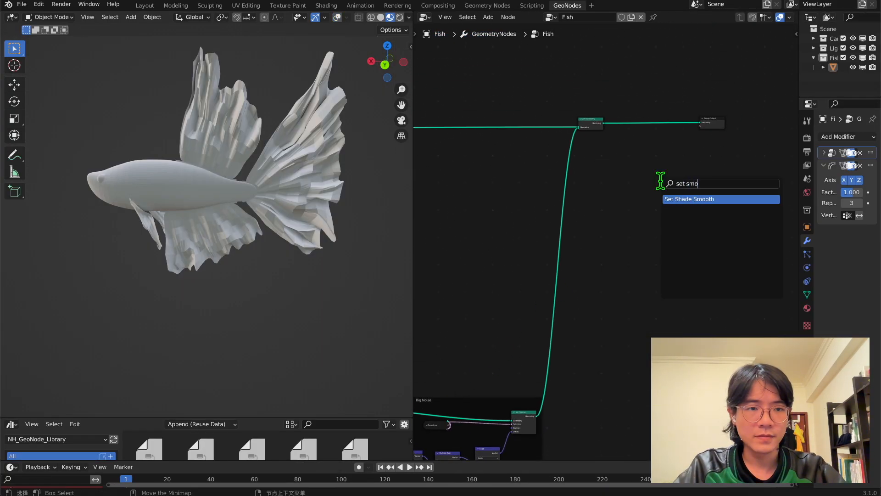
pyautogui.click(670, 198)
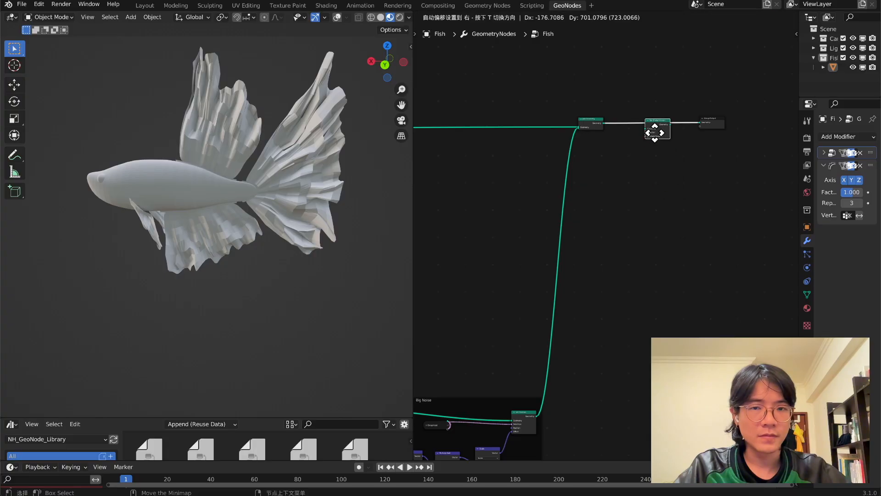
pyautogui.click(656, 132)
# - Inspect the smooth-shaded fish from both sides, then examine the fin folds at an angle in solid shading
pyautogui.moveTo(165, 189); pyautogui.dragTo(200, 163, button='middle')
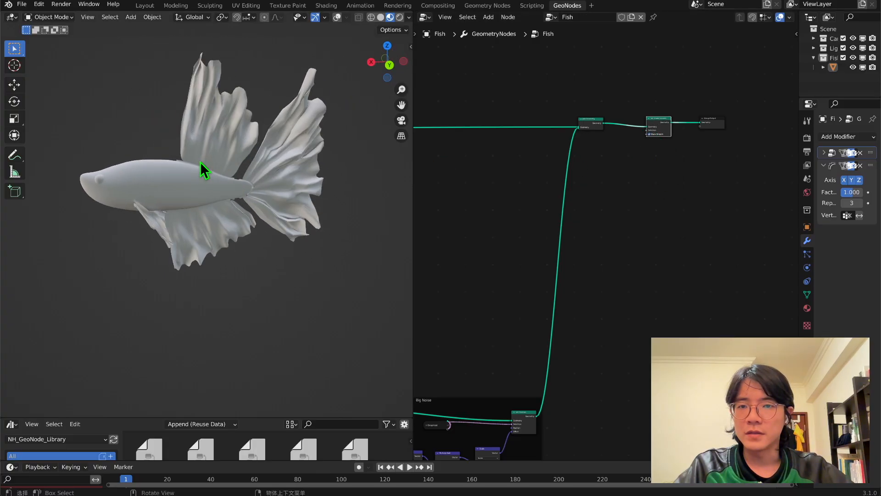
pyautogui.click(386, 61)
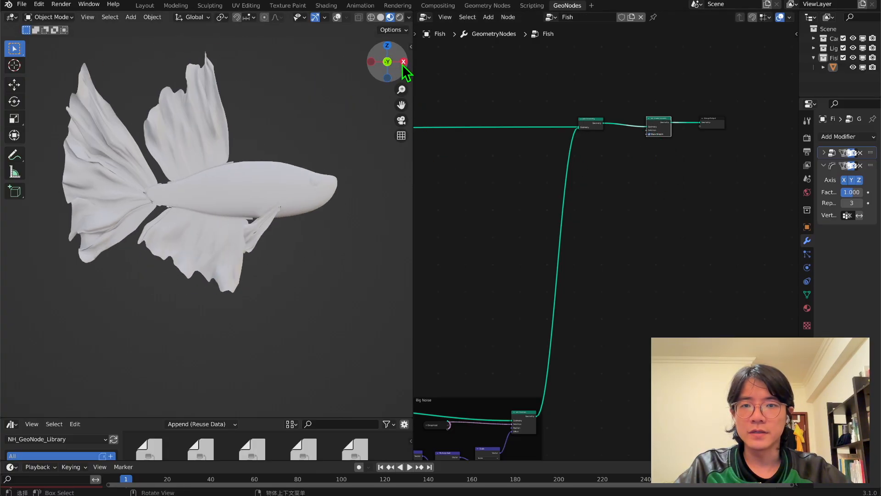
pyautogui.click(403, 65)
pyautogui.click(404, 66)
pyautogui.scroll(4, 320, 204)
pyautogui.scroll(-4, 340, 213)
pyautogui.scroll(-5, 554, 340)
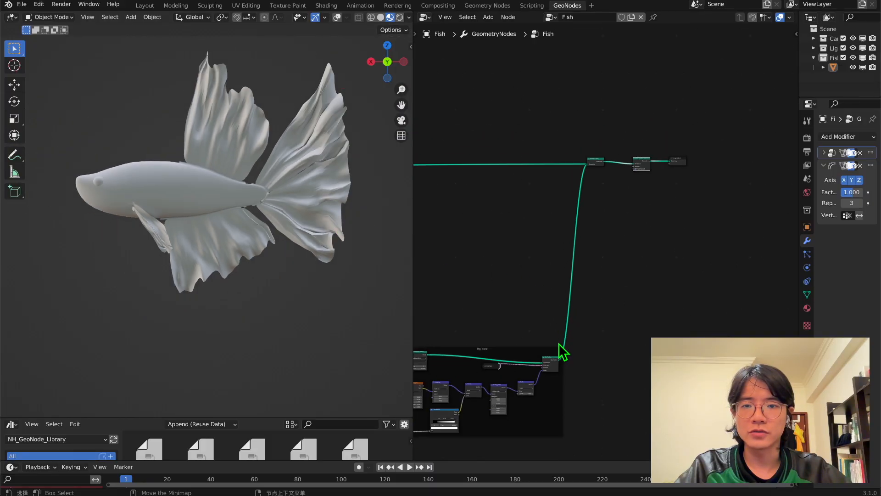
pyautogui.scroll(6, 564, 353)
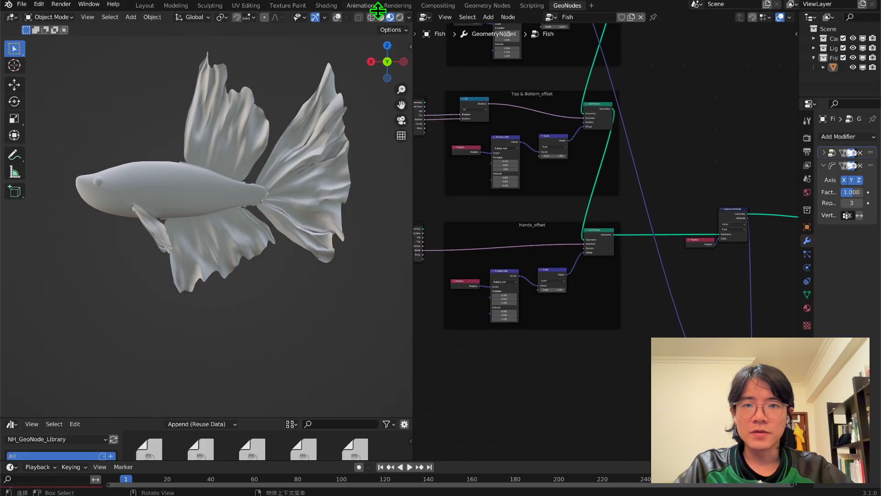
pyautogui.click(381, 17)
pyautogui.moveTo(239, 135); pyautogui.dragTo(282, 167, button='middle')
pyautogui.scroll(3, 282, 166)
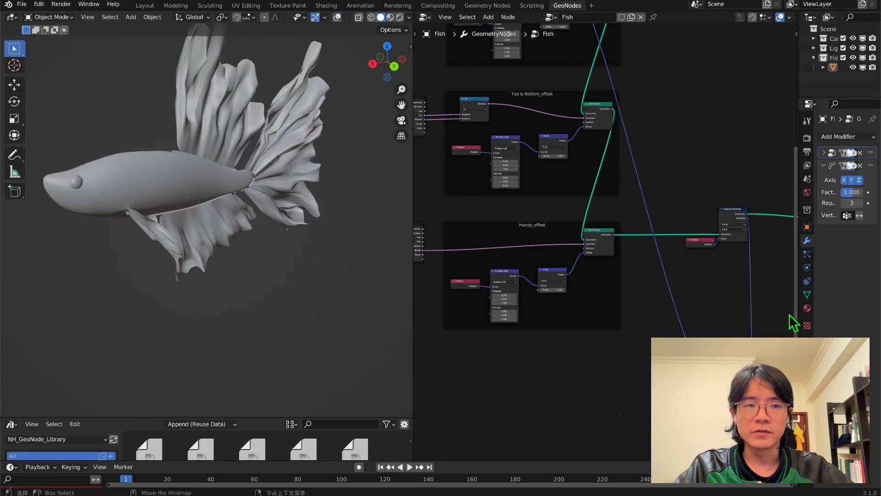
# - Add a Triangulate node in the free space above the Capture Attribute node
pyautogui.moveTo(793, 323); pyautogui.dragTo(633, 321, button='middle')
pyautogui.hotkey('shift', 'a')
pyautogui.write('tr')
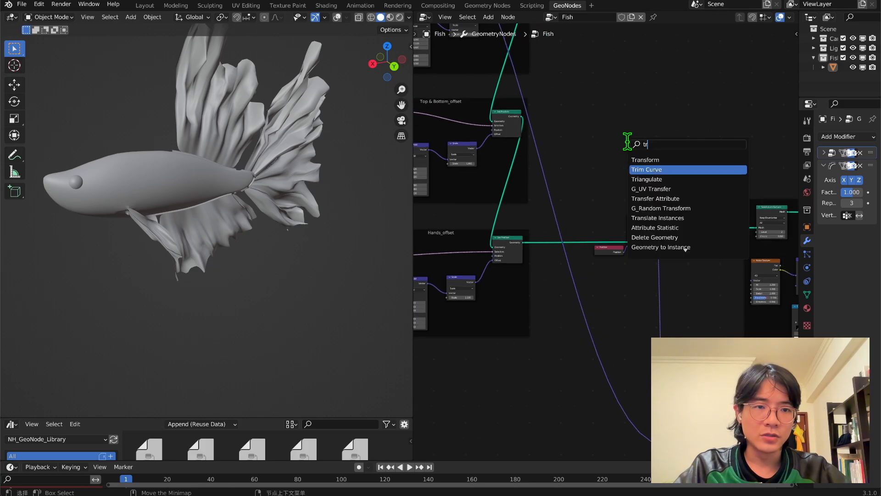
pyautogui.press('Down')
pyautogui.press('Return')
pyautogui.click(592, 171)
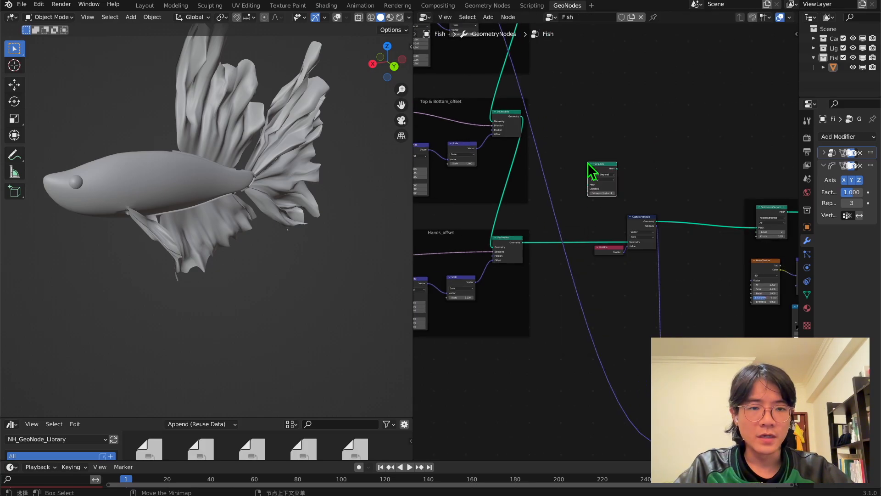
# - Shift the Position and Capture Attribute nodes aside and insert Triangulate between the Hands_offset Set Position and Capture Attribute
pyautogui.scroll(3, 623, 220)
pyautogui.moveTo(603, 271); pyautogui.dragTo(651, 222)
pyautogui.press('g')
pyautogui.click(678, 226)
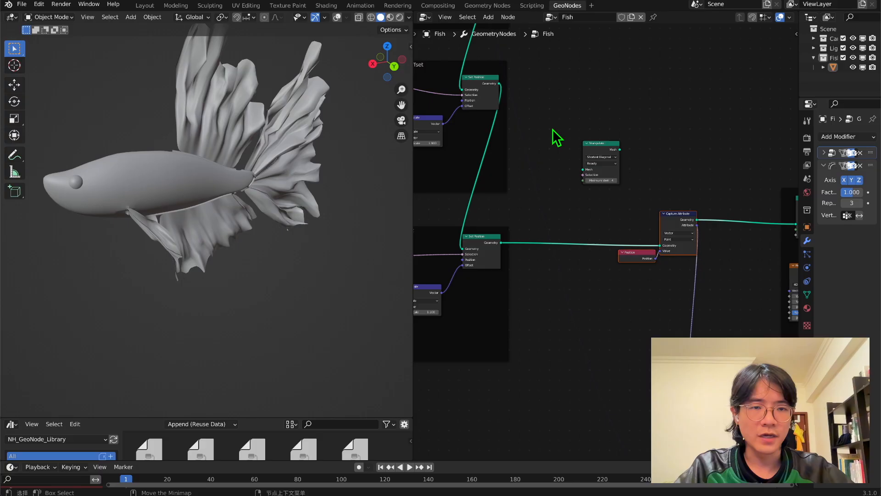
pyautogui.moveTo(610, 155); pyautogui.dragTo(596, 229)
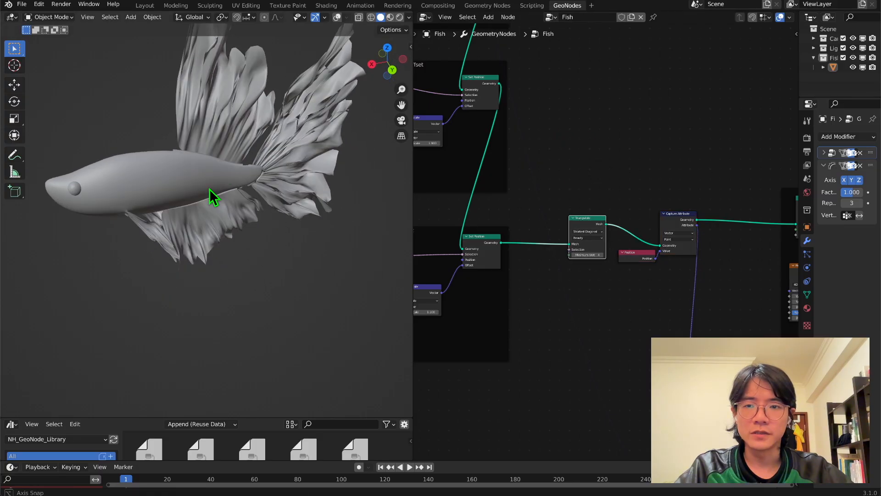
# - Compare the folds of the tail and neighbouring fins with the Triangulate node muted and enabled
pyautogui.moveTo(219, 172); pyautogui.dragTo(185, 170, button='middle')
pyautogui.scroll(2, 279, 155)
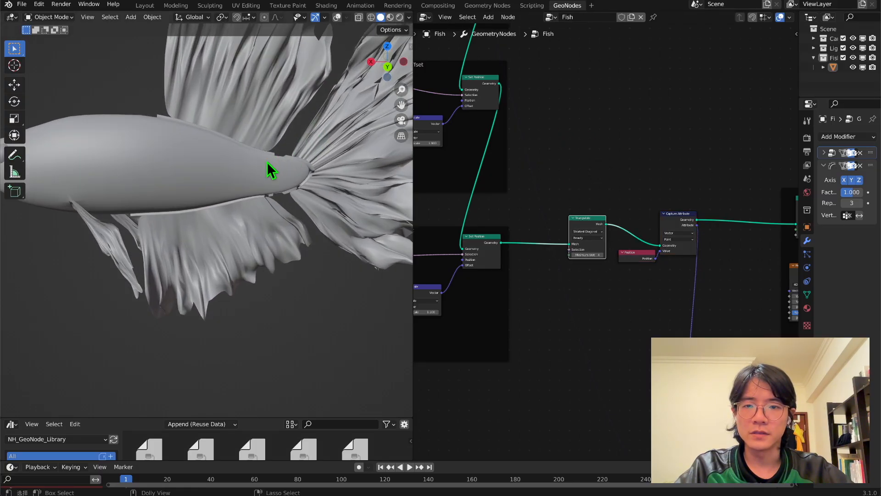
pyautogui.keyDown('shift'); pyautogui.moveTo(266, 162); pyautogui.dragTo(280, 243, button='middle'); pyautogui.keyUp('shift')
pyautogui.press('m')
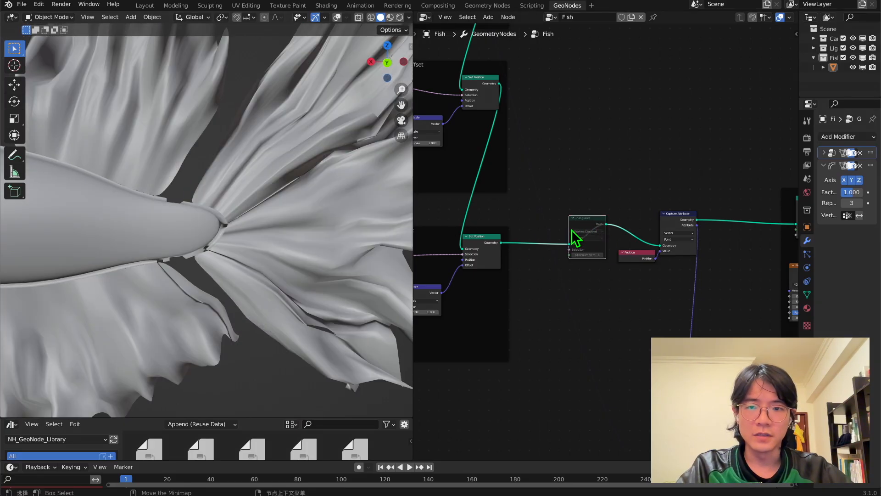
pyautogui.moveTo(158, 238); pyautogui.dragTo(197, 250, button='middle')
pyautogui.scroll(2, 603, 225)
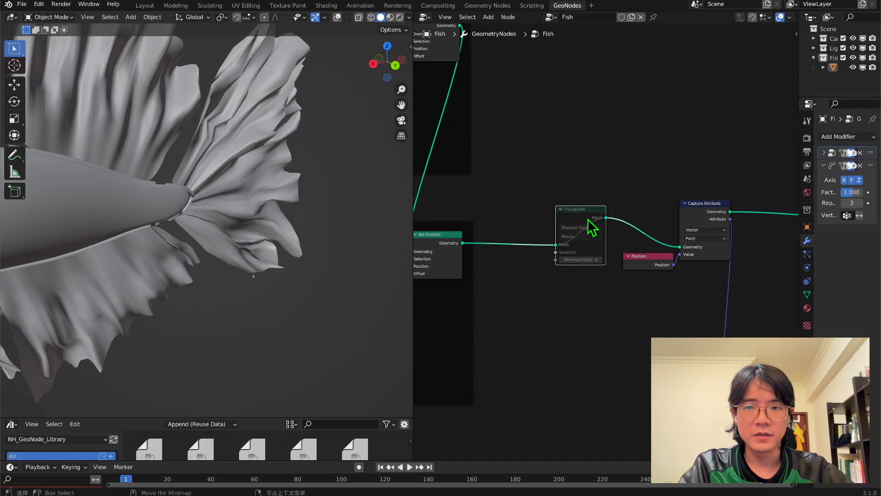
pyautogui.press('m')
pyautogui.moveTo(153, 217); pyautogui.dragTo(179, 183, button='middle')
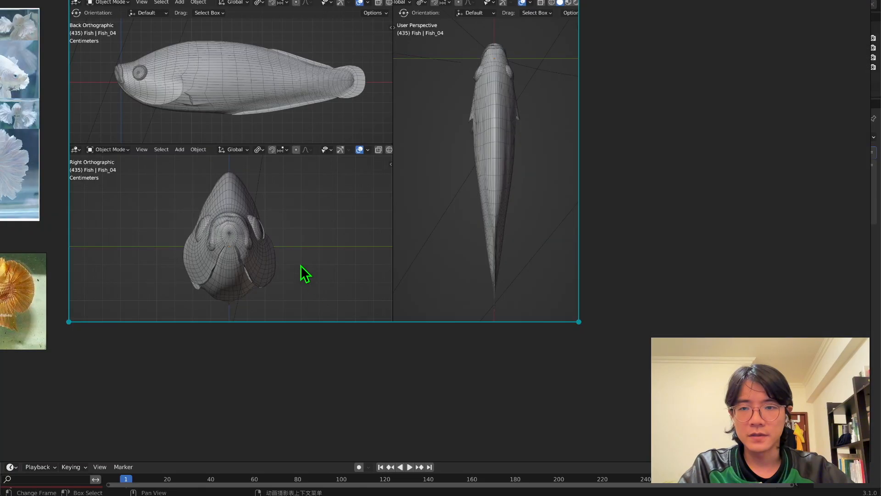
# - Switch to the reference board and examine the betta fish photos
pyautogui.moveTo(301, 265); pyautogui.dragTo(541, 353, button='middle')
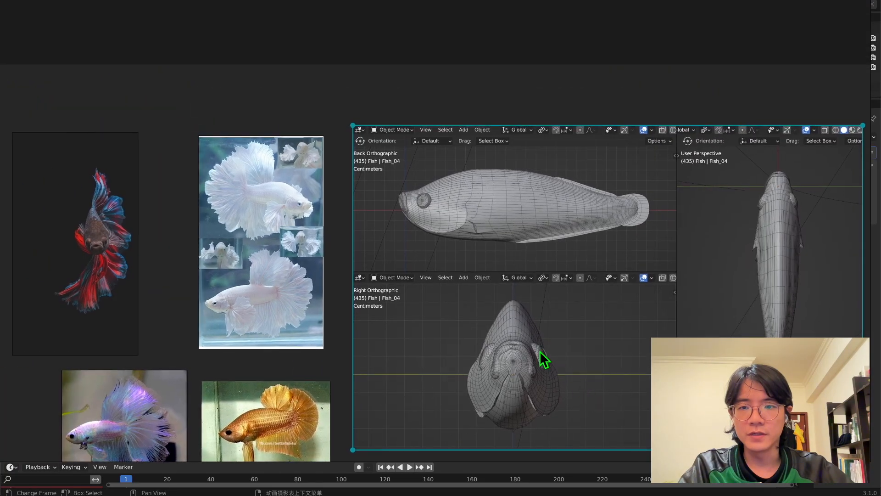
pyautogui.scroll(8, 317, 252)
pyautogui.moveTo(227, 172); pyautogui.dragTo(637, 390, button='middle')
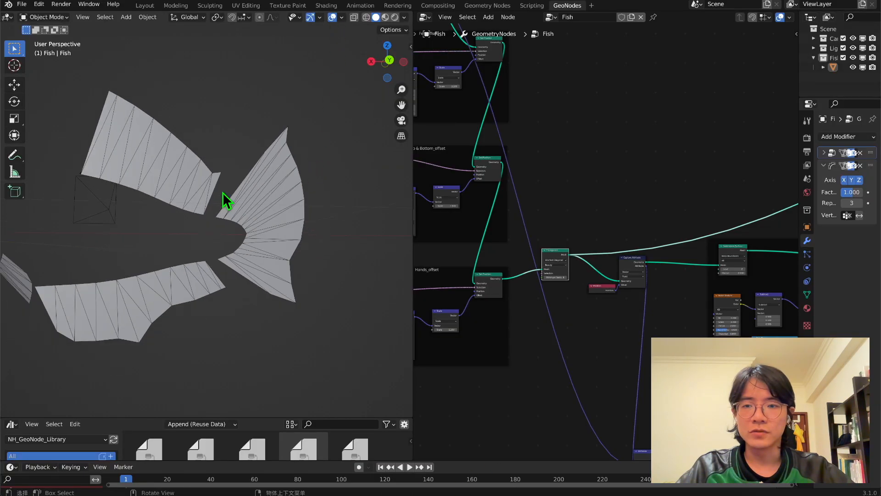
# - Compare the flat fins' edge layout in the wireframe preview with Triangulate enabled and muted, leaving it enabled
pyautogui.scroll(3, 574, 297)
pyautogui.moveTo(543, 255); pyautogui.dragTo(542, 266)
pyautogui.scroll(2, 163, 203)
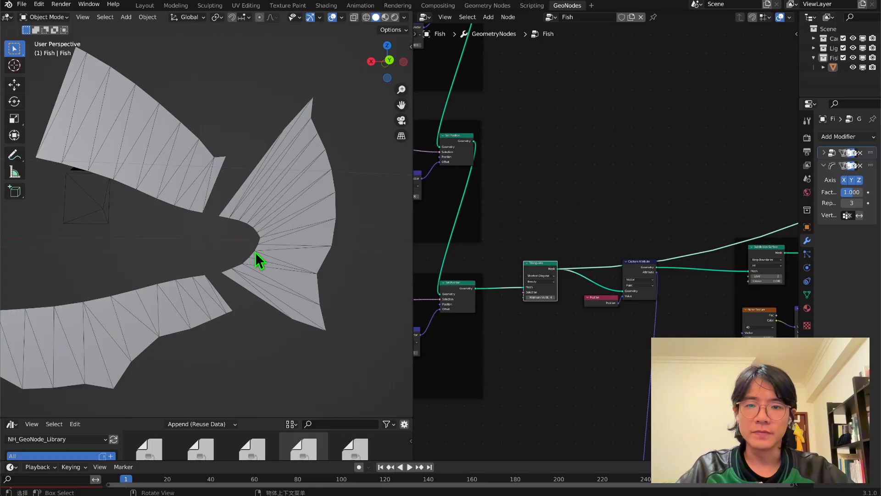
pyautogui.moveTo(543, 274); pyautogui.dragTo(533, 249)
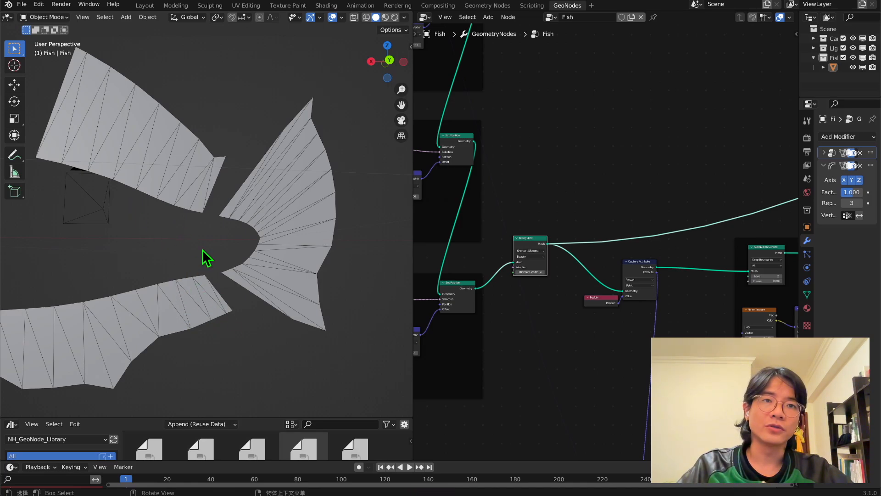
pyautogui.scroll(4, 211, 247)
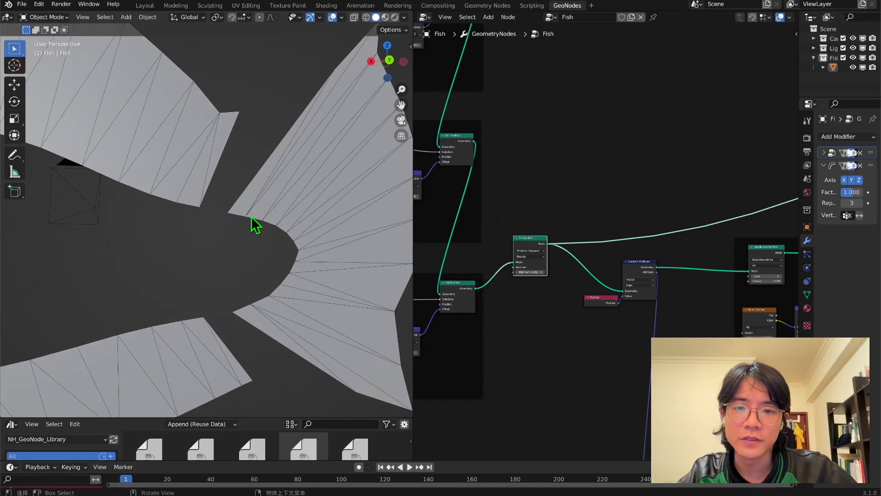
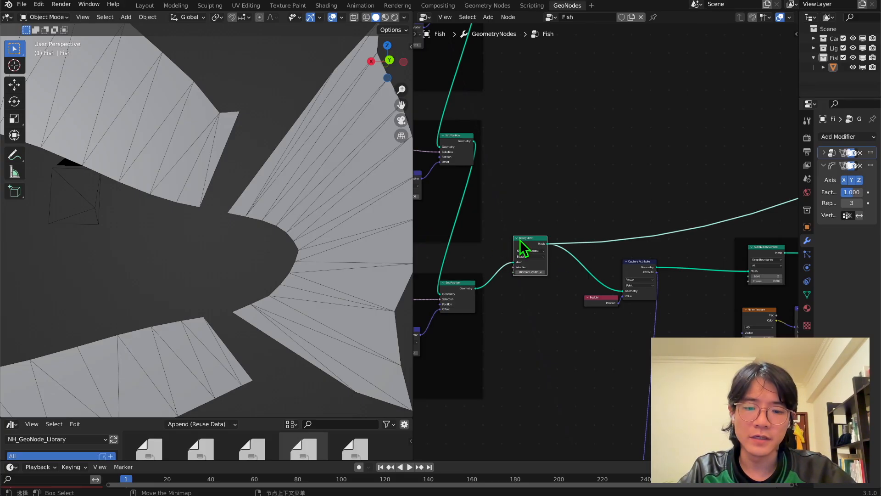
pyautogui.press('m')
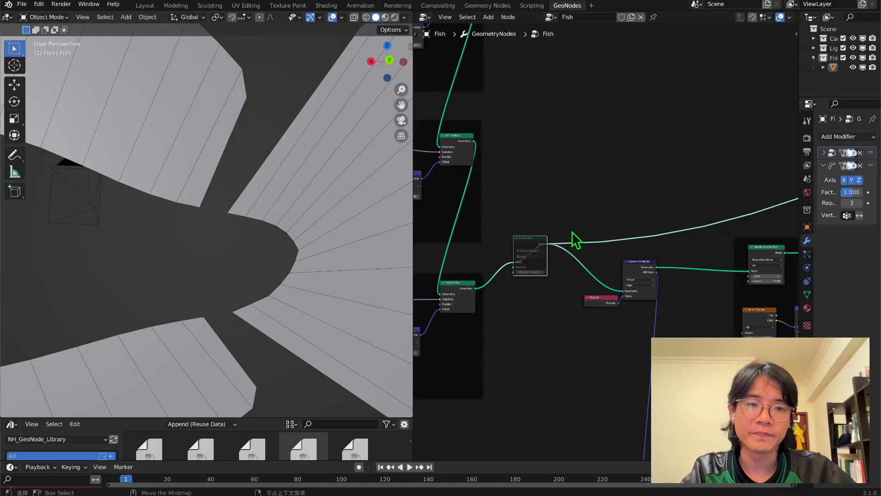
pyautogui.moveTo(529, 241); pyautogui.dragTo(550, 246)
pyautogui.press('m')
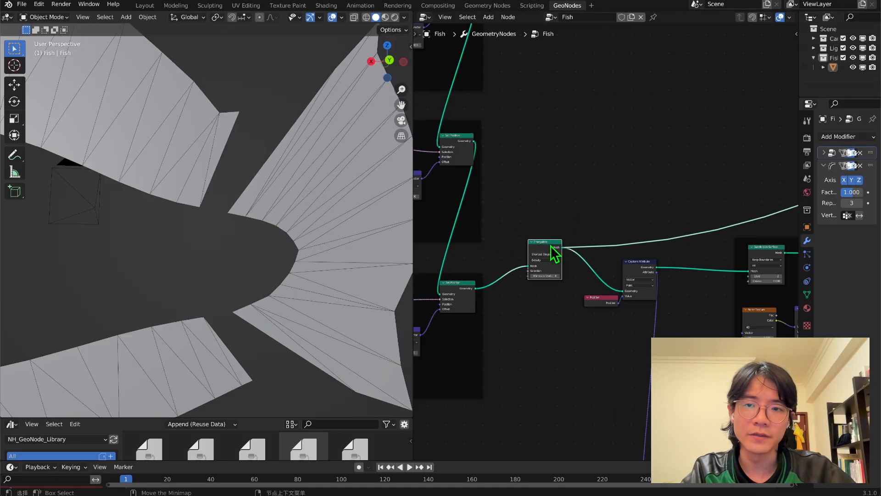
# - Show the complete fish without the wireframe overlay and review the fins and the whole node tree
pyautogui.scroll(-2, 275, 211)
pyautogui.scroll(-9, 659, 233)
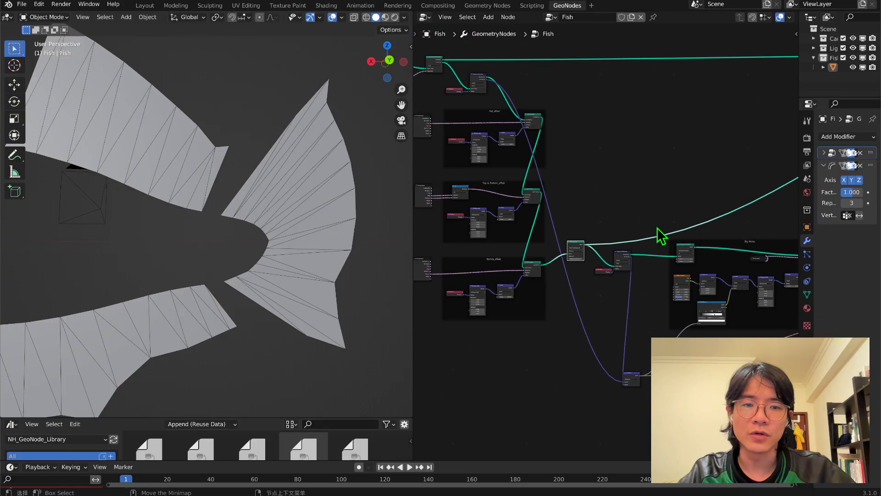
pyautogui.moveTo(640, 223); pyautogui.dragTo(670, 251, button='middle')
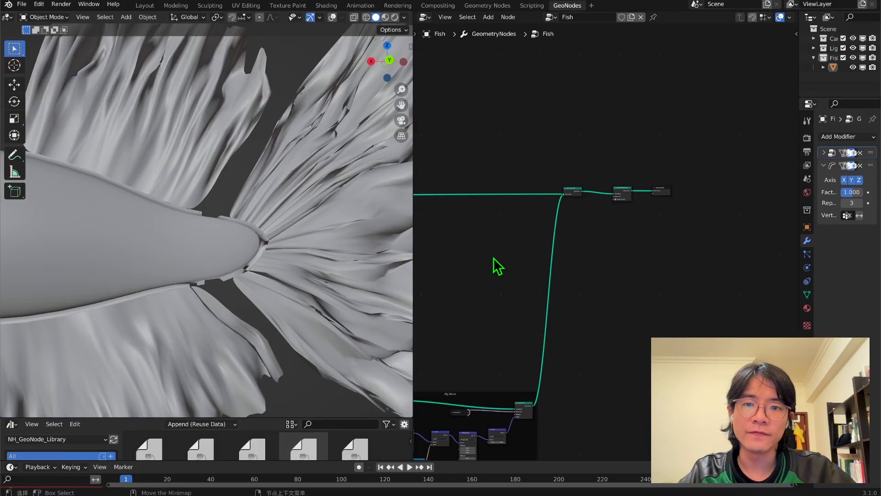
pyautogui.scroll(-3, 494, 265)
pyautogui.moveTo(498, 262)
pyautogui.mouseDown(button='middle')
pyautogui.moveTo(496, 290)
pyautogui.moveTo(544, 300)
pyautogui.mouseUp(button='middle')
pyautogui.moveTo(584, 277); pyautogui.dragTo(633, 253, button='middle')
pyautogui.moveTo(539, 297); pyautogui.dragTo(641, 241, button='middle')
pyautogui.scroll(-2, 209, 195)
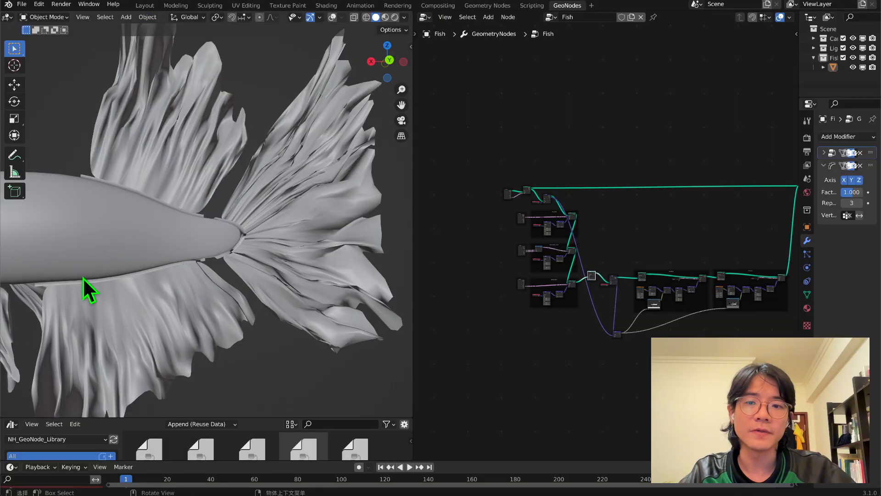
pyautogui.scroll(-3, 138, 199)
pyautogui.moveTo(138, 199); pyautogui.dragTo(284, 168, button='middle')
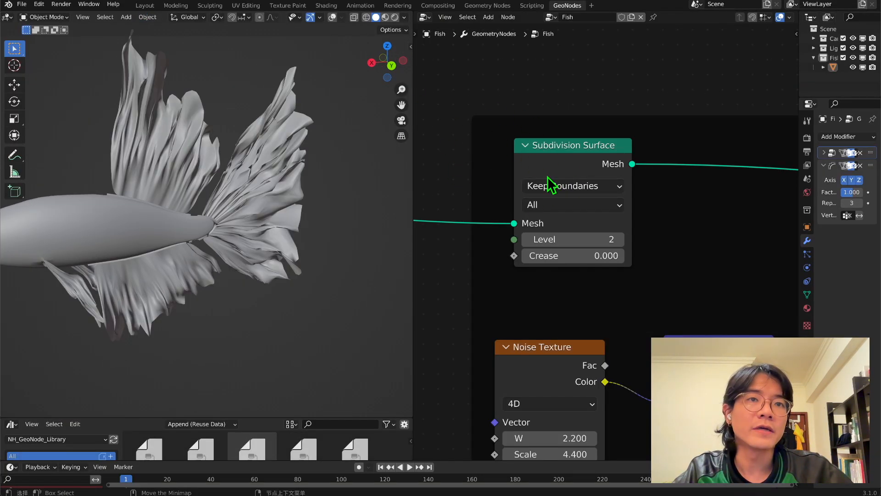
# - Try a Crease of 1.000 on the first noise layer's Subdivision Surface node and adjust the Crease on the second layer's node
pyautogui.moveTo(563, 158); pyautogui.dragTo(561, 148)
pyautogui.keyDown('ctrl'); pyautogui.moveTo(560, 115); pyautogui.dragTo(528, 180, button='middle'); pyautogui.keyUp('ctrl')
pyautogui.moveTo(566, 191); pyautogui.dragTo(498, 187, button='middle')
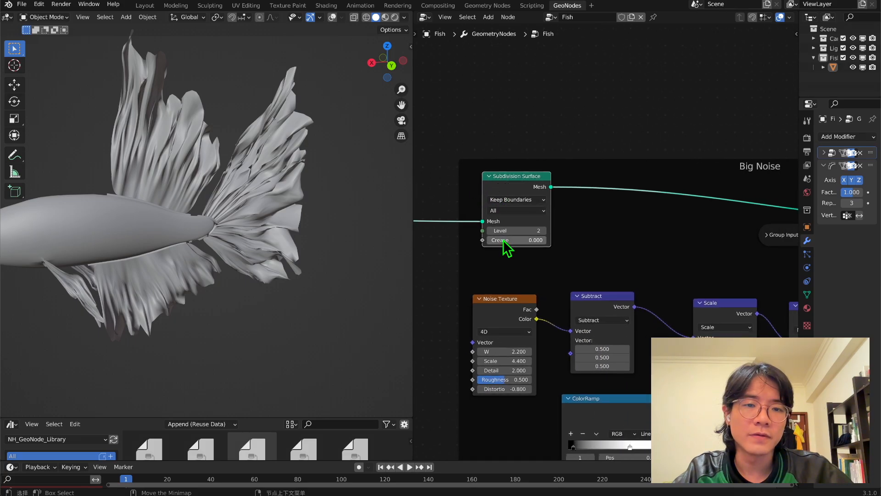
pyautogui.moveTo(502, 242); pyautogui.dragTo(545, 241)
pyautogui.moveTo(205, 221); pyautogui.dragTo(172, 209, button='middle')
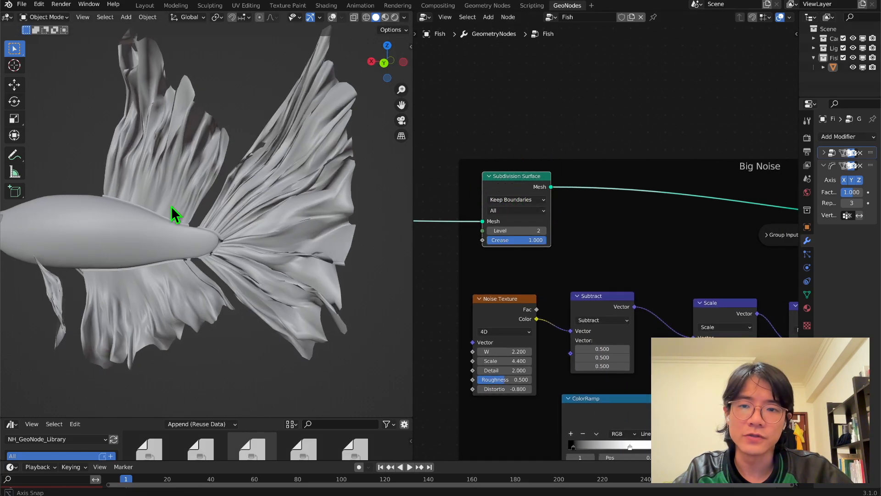
pyautogui.moveTo(533, 241)
pyautogui.mouseDown()
pyautogui.moveTo(477, 241)
pyautogui.moveTo(527, 241)
pyautogui.mouseUp()
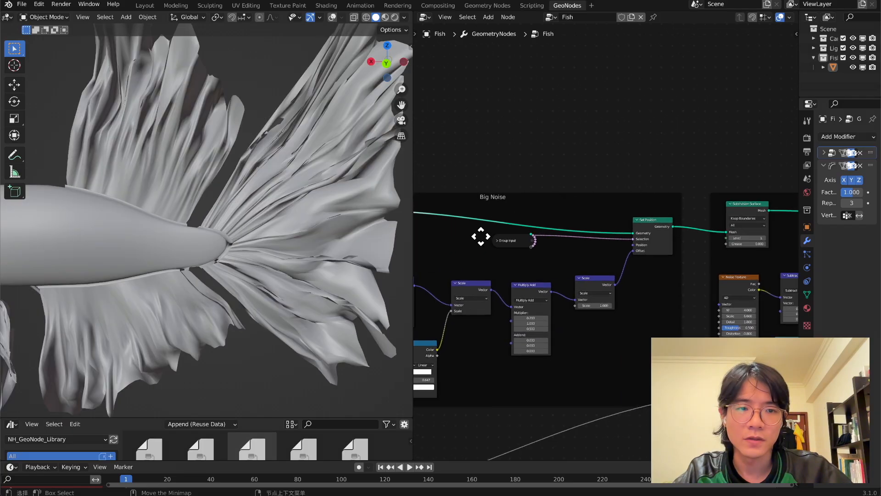
pyautogui.moveTo(478, 236); pyautogui.dragTo(587, 236, button='middle')
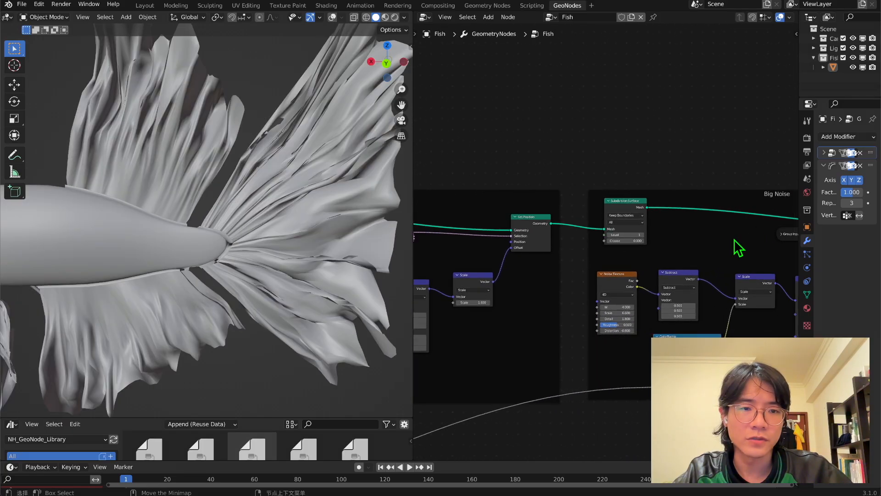
pyautogui.moveTo(621, 244); pyautogui.dragTo(661, 233)
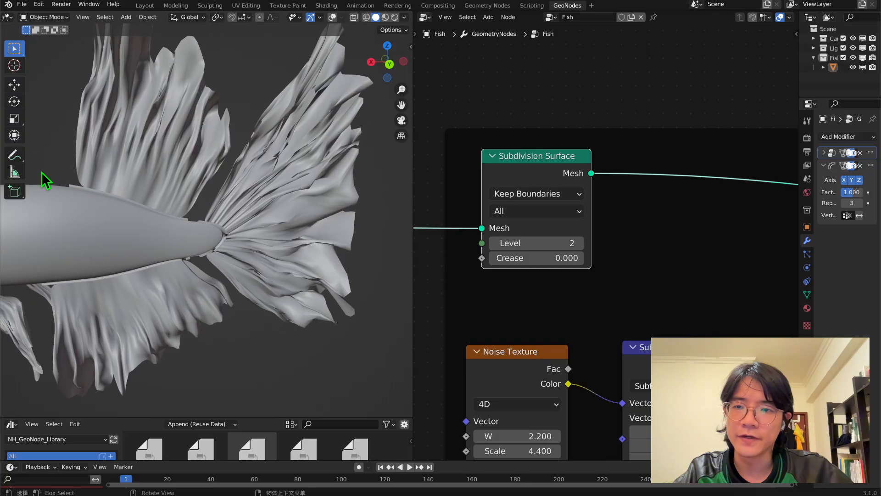
# - Compare the fins in wireframe, solid and material preview shading, then adjust the Crease on the first noise layer's Subdivision Surface node
pyautogui.click(366, 17)
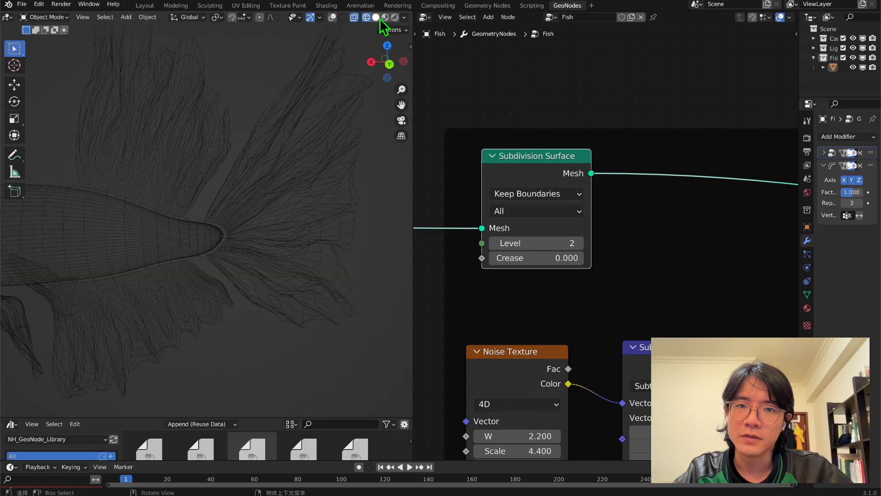
pyautogui.click(377, 18)
pyautogui.click(385, 19)
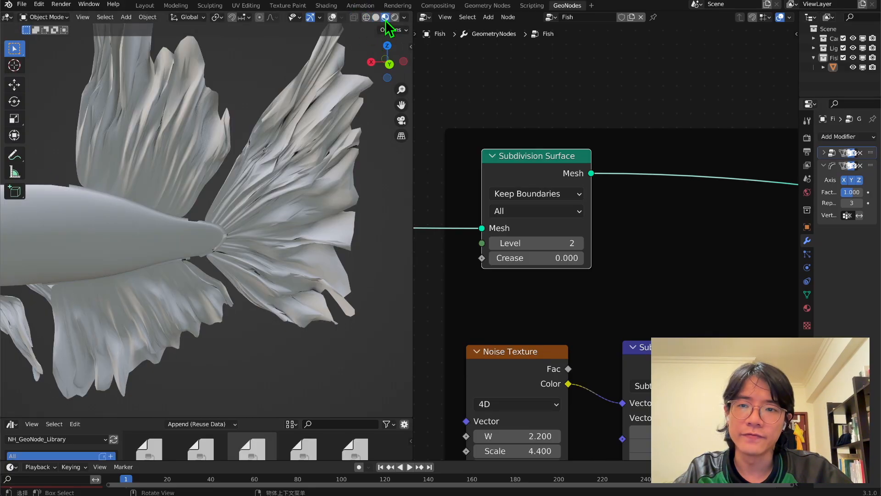
pyautogui.click(369, 18)
pyautogui.moveTo(537, 258)
pyautogui.mouseDown()
pyautogui.moveTo(583, 258)
pyautogui.moveTo(528, 258)
pyautogui.mouseUp()
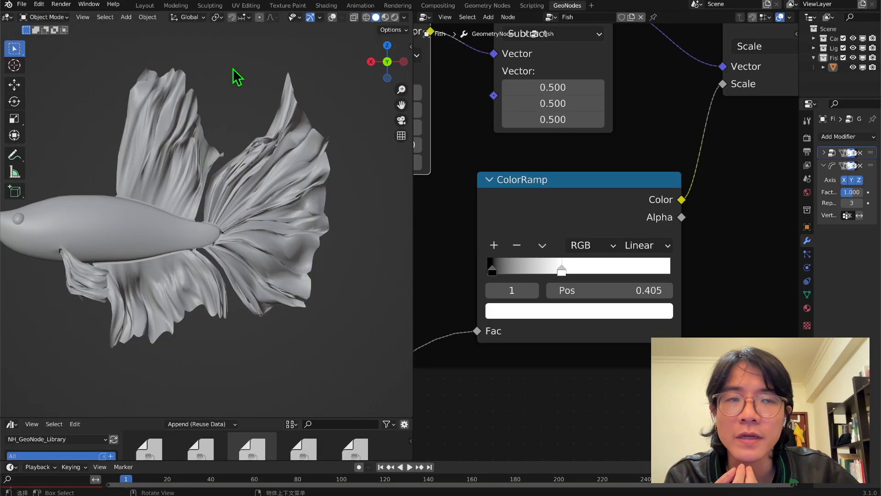
# - Label the frame around the second noise layer "Mid Noise"
pyautogui.scroll(-5, 766, 202)
pyautogui.moveTo(709, 201); pyautogui.dragTo(448, 264, button='middle')
pyautogui.scroll(-5, 551, 253)
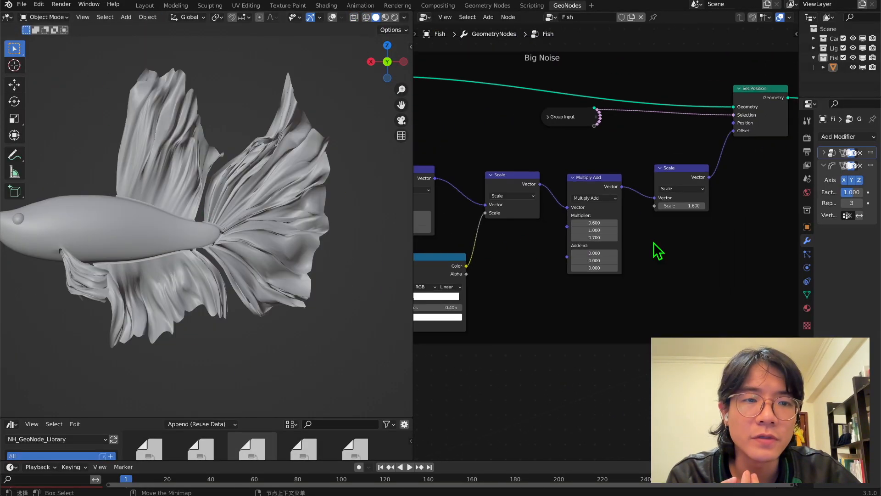
pyautogui.scroll(-8, 654, 242)
pyautogui.moveTo(655, 242); pyautogui.dragTo(449, 267, button='middle')
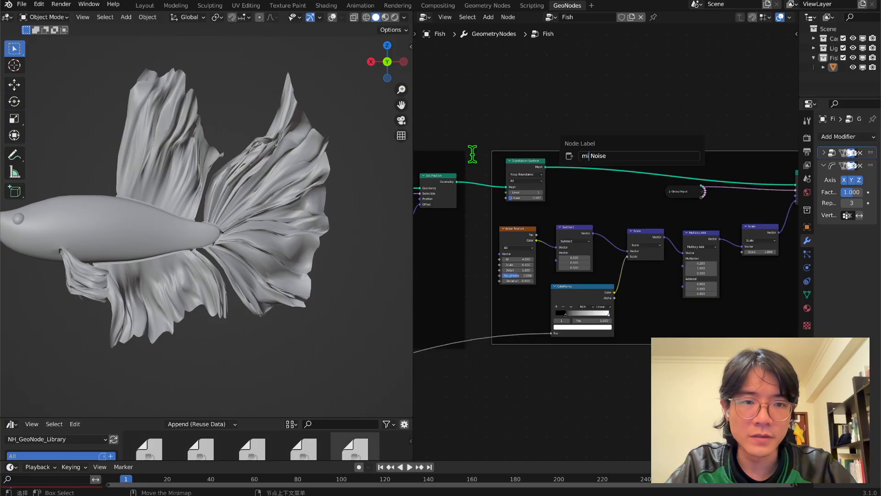
pyautogui.press('BackSpace')
pyautogui.press('BackSpace')
pyautogui.write('Mid')
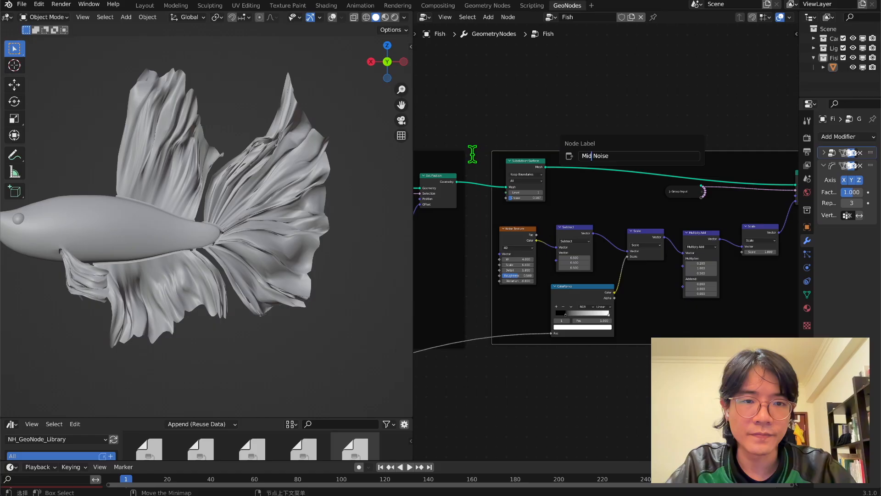
pyautogui.press('Return')
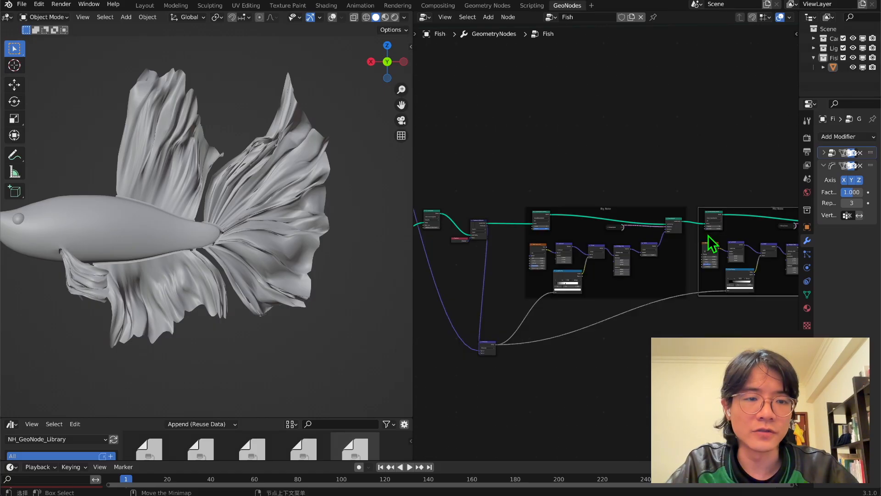
# - Duplicate the Mid Noise frame with all its nodes and place the copy beside it as a third noise layer
pyautogui.moveTo(714, 239); pyautogui.dragTo(540, 207, button='middle')
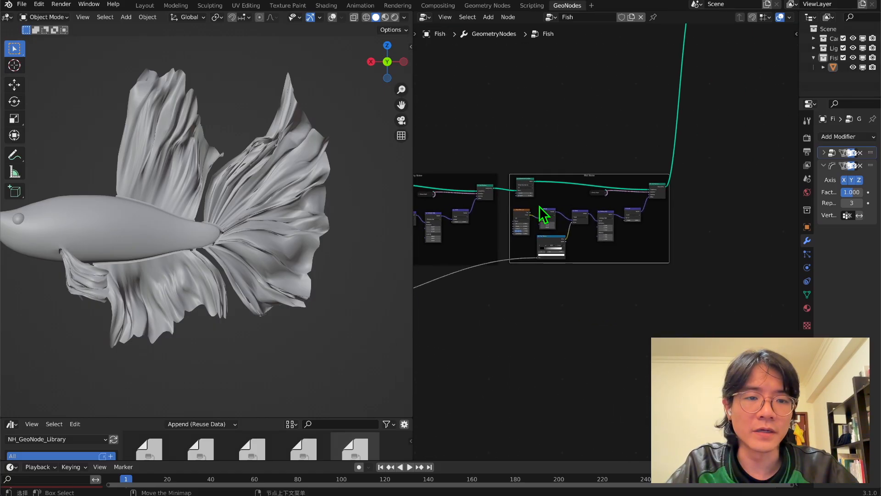
pyautogui.moveTo(689, 290); pyautogui.dragTo(511, 155)
pyautogui.hotkey('shift', 'd')
pyautogui.click(727, 148)
pyautogui.moveTo(698, 167); pyautogui.dragTo(510, 319, button='middle')
pyautogui.moveTo(659, 198); pyautogui.dragTo(506, 112)
pyautogui.moveTo(522, 143); pyautogui.dragTo(653, 145)
pyautogui.scroll(1, 528, 266)
pyautogui.moveTo(530, 267); pyautogui.dragTo(623, 164, button='middle')
pyautogui.scroll(3, 612, 245)
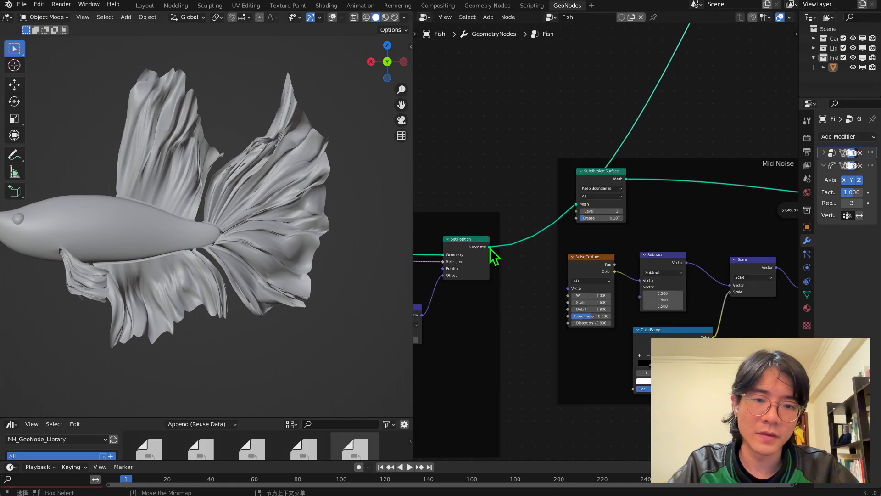
# - Chain the duplicated layer after the Mid Noise layer's Set Position, cutting the old link and routing the copy's geometry into the downstream node
pyautogui.moveTo(491, 248); pyautogui.dragTo(576, 205)
pyautogui.scroll(-8, 686, 179)
pyautogui.moveTo(718, 145); pyautogui.dragTo(539, 248, button='middle')
pyautogui.keyDown('ctrl'); pyautogui.moveTo(515, 125); pyautogui.dragTo(561, 157, button='right'); pyautogui.keyUp('ctrl')
pyautogui.scroll(3, 615, 243)
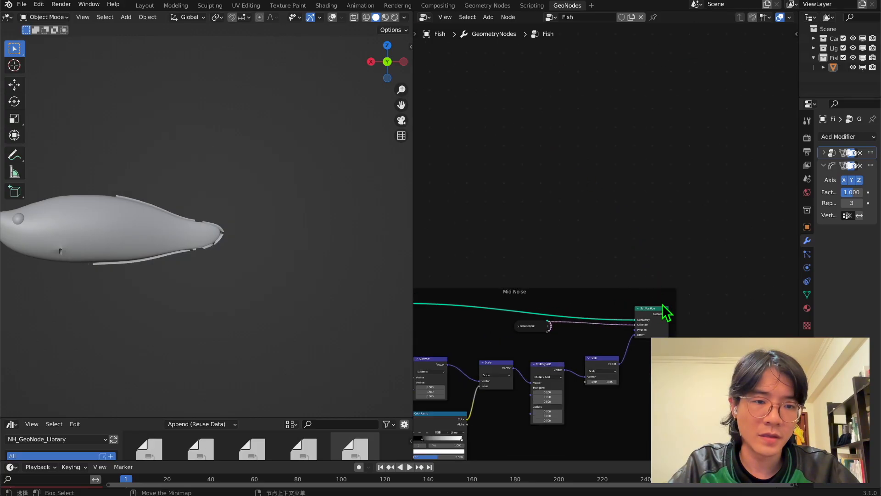
pyautogui.scroll(-3, 665, 308)
pyautogui.moveTo(640, 280); pyautogui.dragTo(617, 95)
pyautogui.scroll(3, 680, 119)
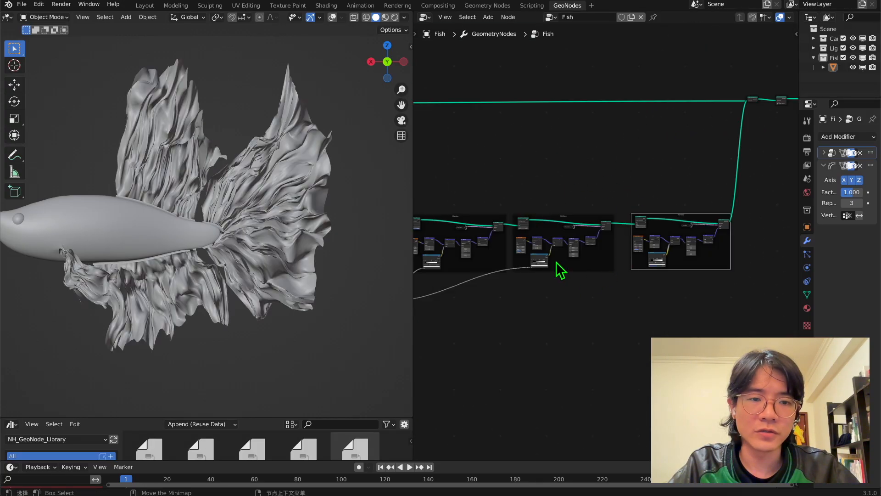
# - Feed the shared Distance node's value into the Fac input of the duplicated layer's ColorRamp
pyautogui.scroll(5, 592, 260)
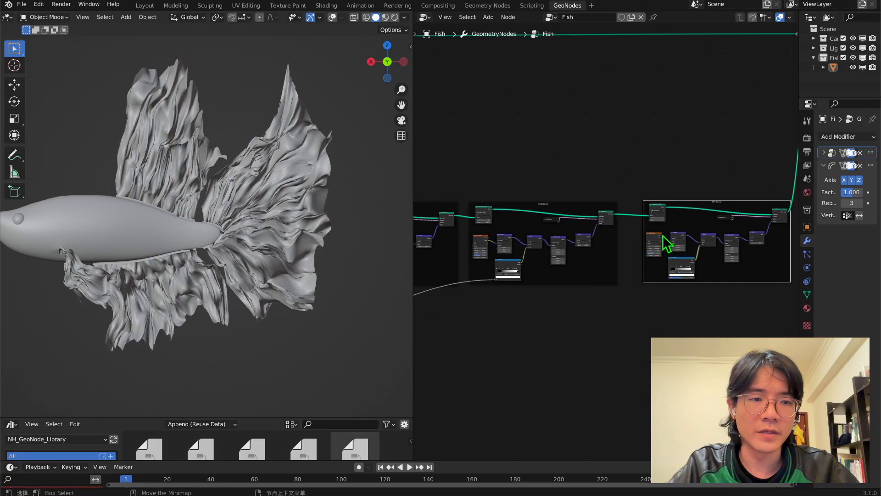
pyautogui.scroll(2, 666, 243)
pyautogui.moveTo(665, 244); pyautogui.dragTo(433, 209, button='middle')
pyautogui.scroll(-1, 516, 292)
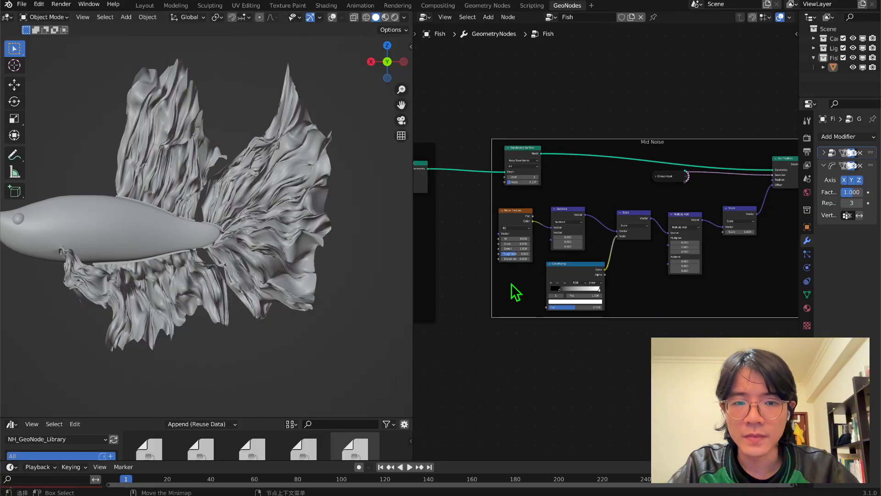
pyautogui.scroll(-12, 508, 277)
pyautogui.moveTo(507, 276); pyautogui.dragTo(735, 225, button='middle')
pyautogui.scroll(10, 508, 258)
pyautogui.moveTo(508, 258); pyautogui.dragTo(665, 242, button='middle')
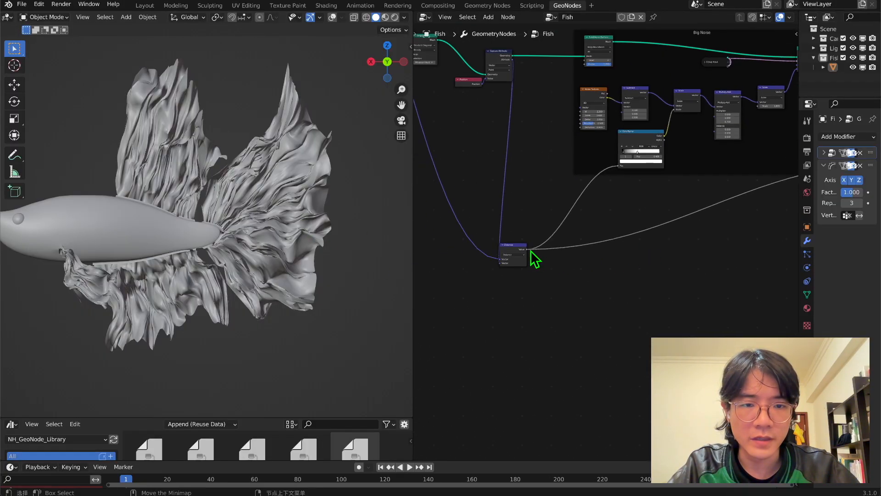
pyautogui.moveTo(528, 253); pyautogui.dragTo(634, 161)
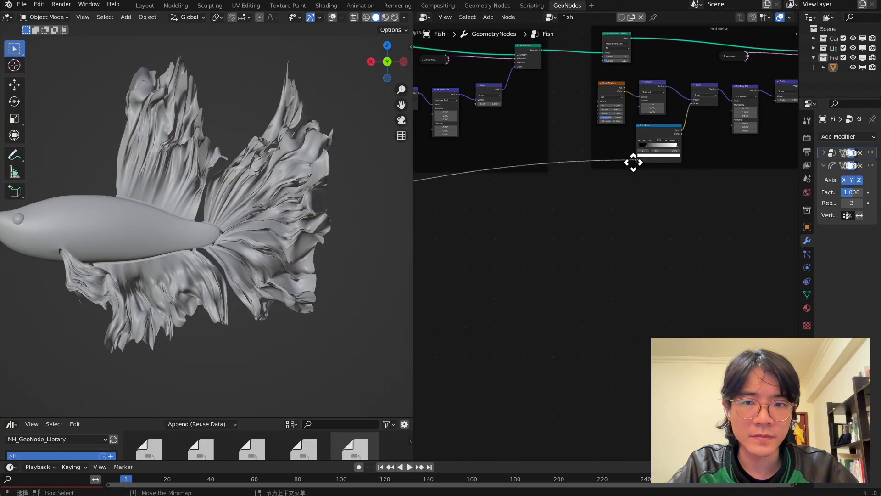
# - Set the duplicated layer's Noise Texture Scale to 37.400 and its ColorRamp black stop to 0.864, checking the fins from both sides
pyautogui.scroll(4, 641, 326)
pyautogui.moveTo(635, 317)
pyautogui.mouseDown()
pyautogui.moveTo(655, 327)
pyautogui.moveTo(642, 320)
pyautogui.mouseUp()
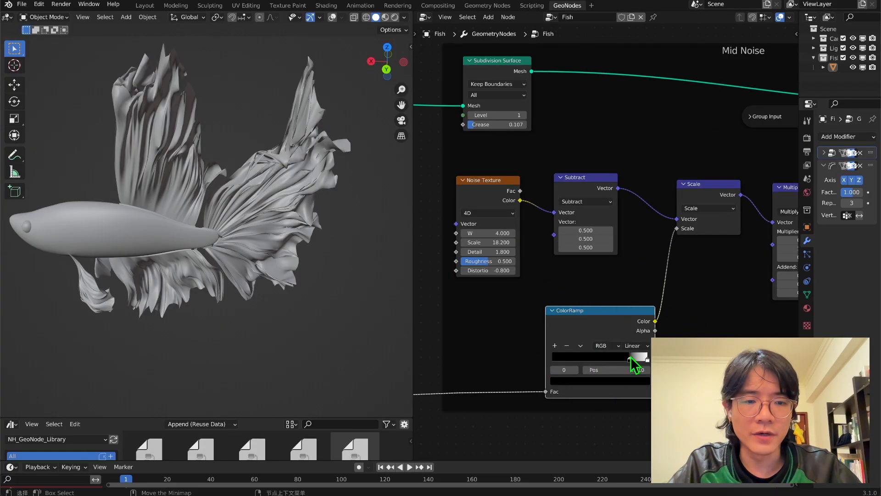
pyautogui.moveTo(632, 359); pyautogui.dragTo(645, 363)
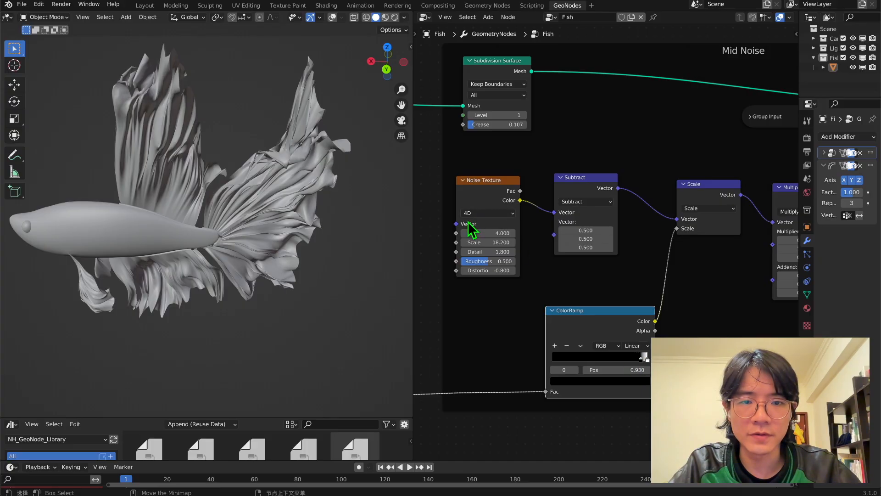
pyautogui.moveTo(478, 242); pyautogui.dragTo(532, 243)
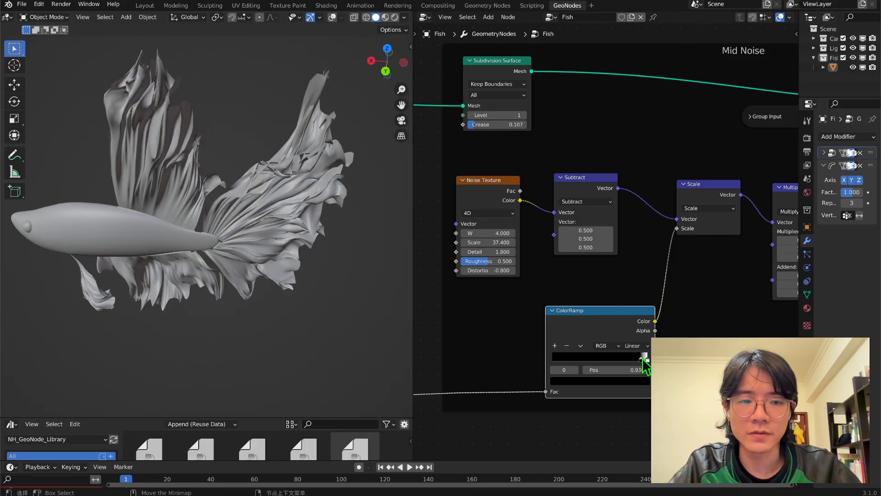
pyautogui.moveTo(642, 360)
pyautogui.mouseDown()
pyautogui.moveTo(592, 363)
pyautogui.moveTo(628, 369)
pyautogui.mouseUp()
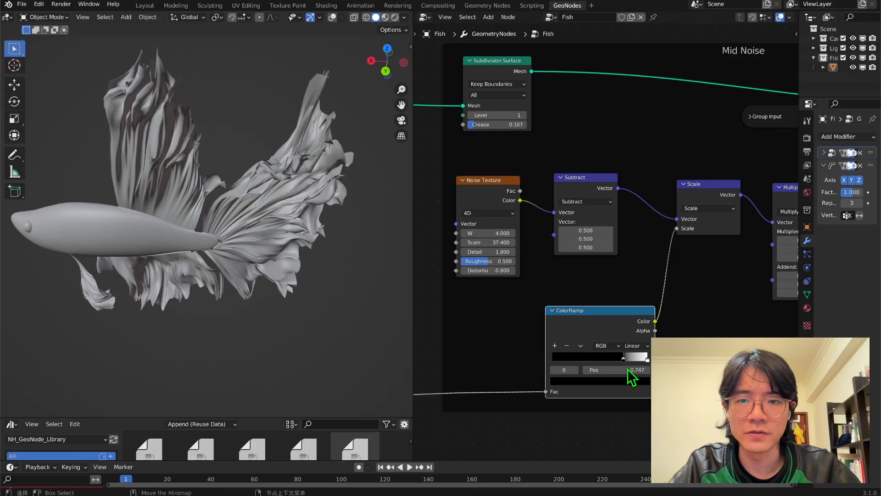
pyautogui.moveTo(628, 370); pyautogui.dragTo(639, 370)
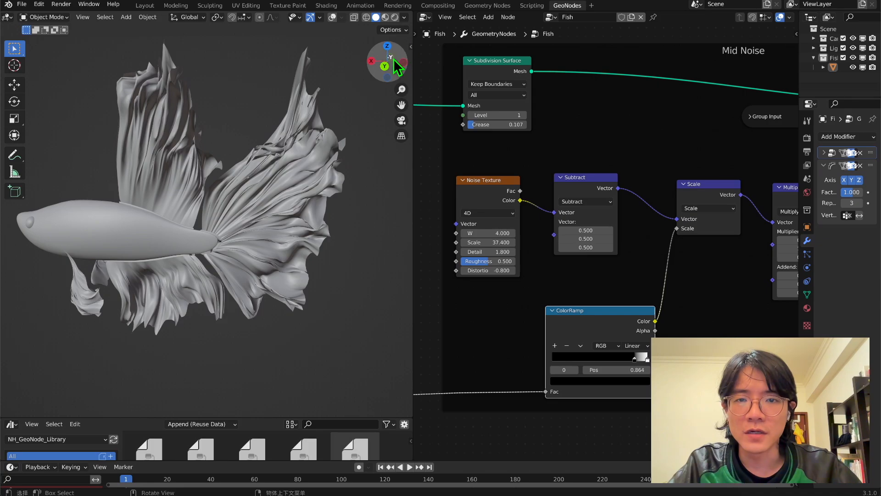
pyautogui.click(392, 59)
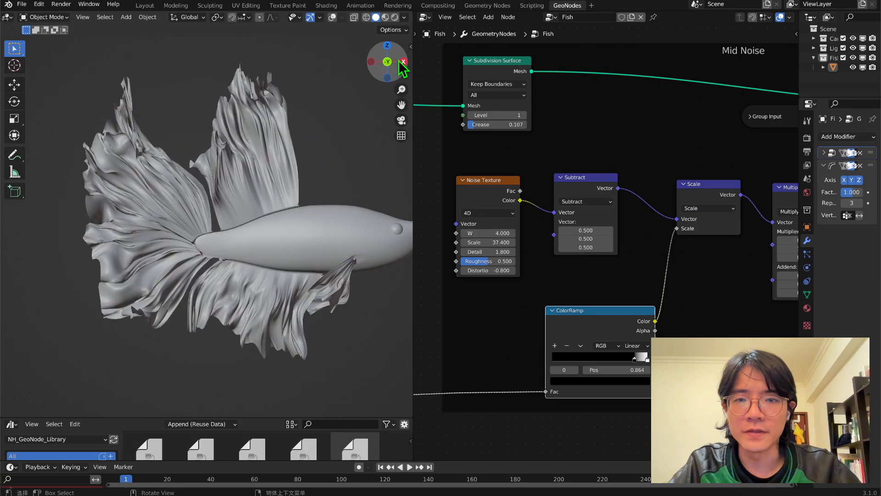
pyautogui.click(403, 62)
pyautogui.click(403, 62)
pyautogui.scroll(1, 305, 163)
pyautogui.scroll(-4, 225, 224)
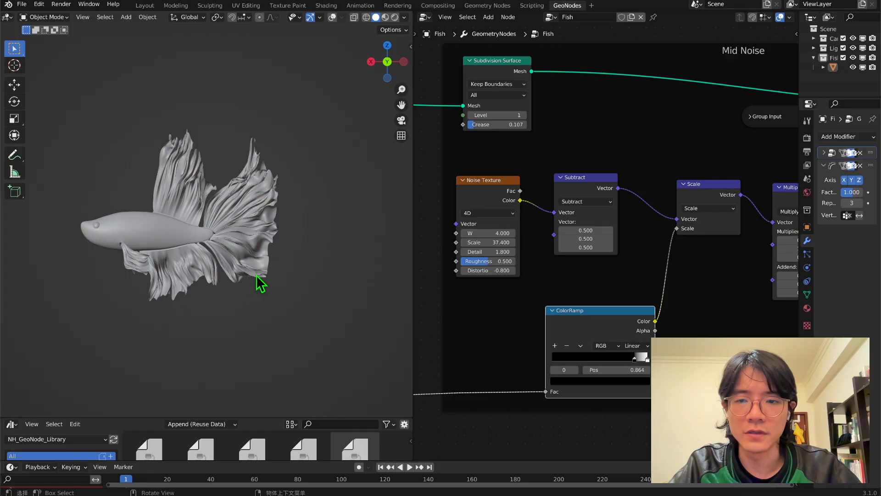
pyautogui.scroll(-2, 629, 264)
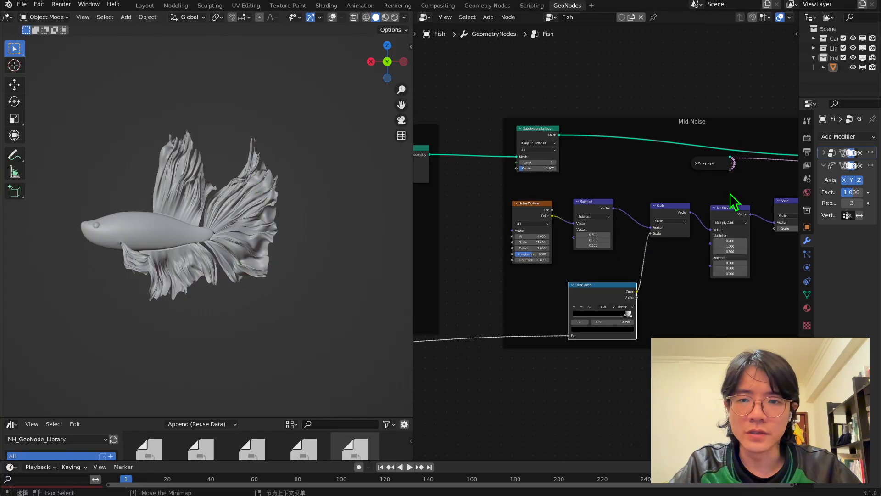
# - Expand the duplicated layer's Group Input node and add an Edge Neighbors node above the frame
pyautogui.moveTo(731, 195); pyautogui.dragTo(567, 282, button='middle')
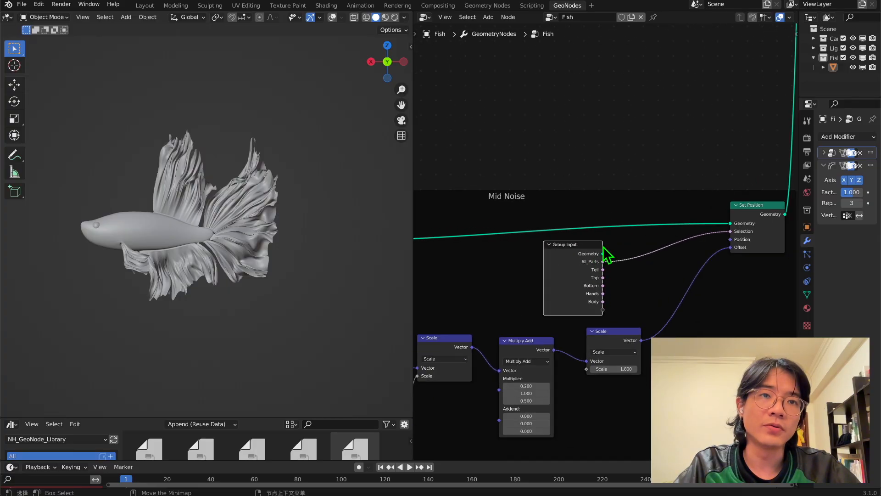
pyautogui.moveTo(606, 252); pyautogui.dragTo(627, 312, button='middle')
pyautogui.hotkey('shift', 'a')
pyautogui.click(564, 204)
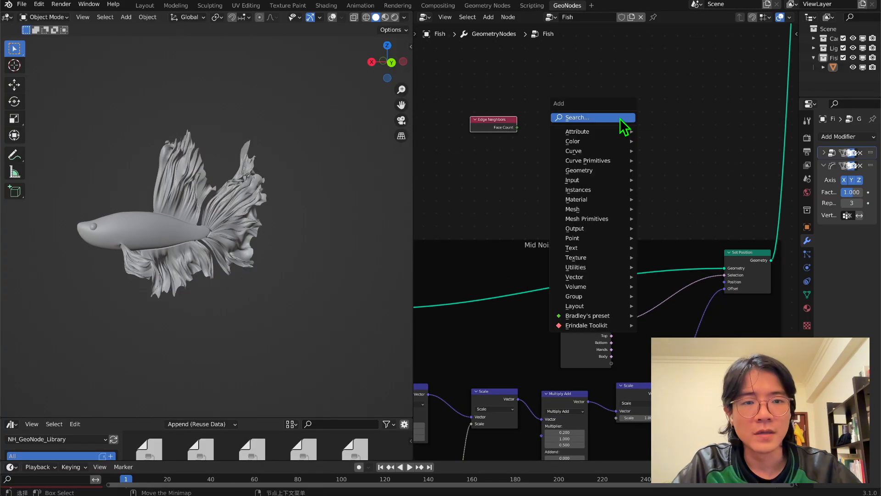
# - Add a Compare node set to Less Than or Equal with B at 1.000, and connect the Edge Neighbors Face Count to A
pyautogui.click(619, 117)
pyautogui.write('com')
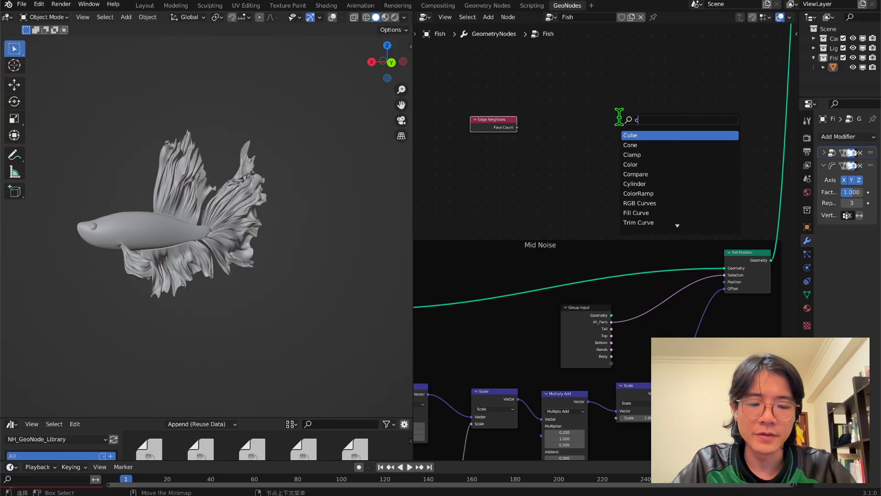
pyautogui.press('Return')
pyautogui.click(597, 133)
pyautogui.click(597, 132)
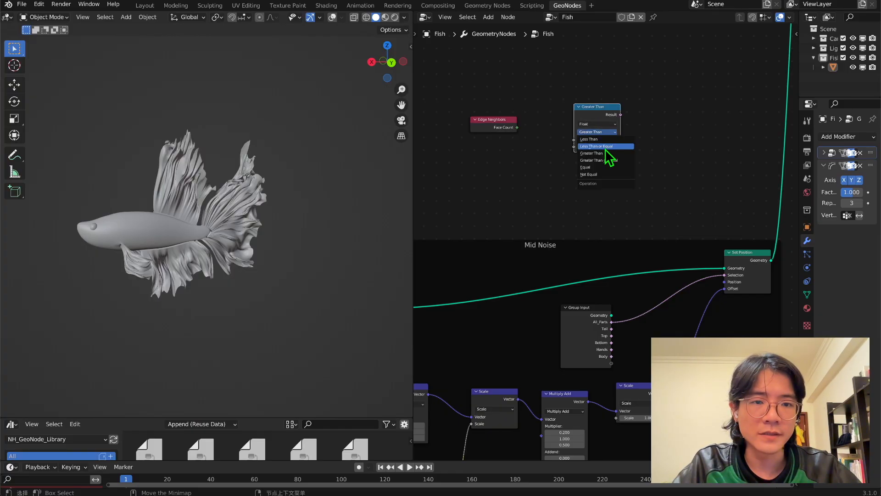
pyautogui.click(609, 146)
pyautogui.moveTo(518, 127); pyautogui.dragTo(577, 146)
pyautogui.click(610, 147)
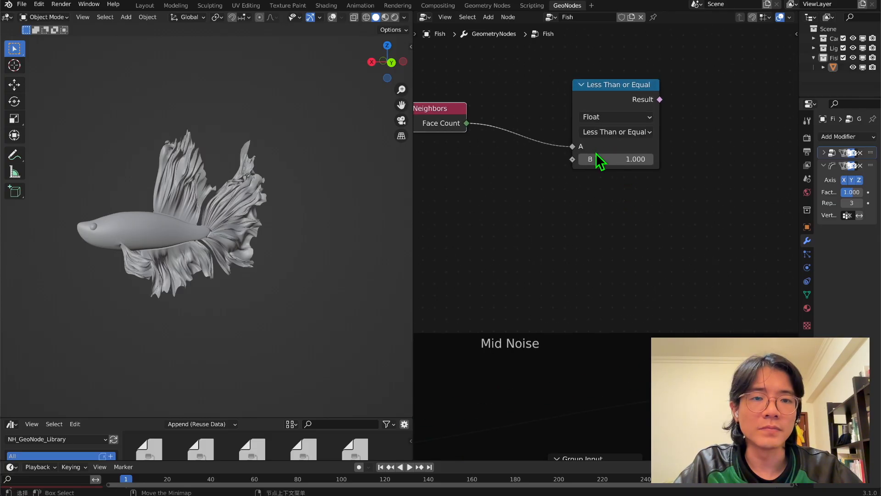
# - Combine the comparison result and All_Parts in a Boolean Math And node, and link it to the duplicated layer's Set Position Selection
pyautogui.scroll(-3, 638, 174)
pyautogui.hotkey('shift', 'a')
pyautogui.write('math')
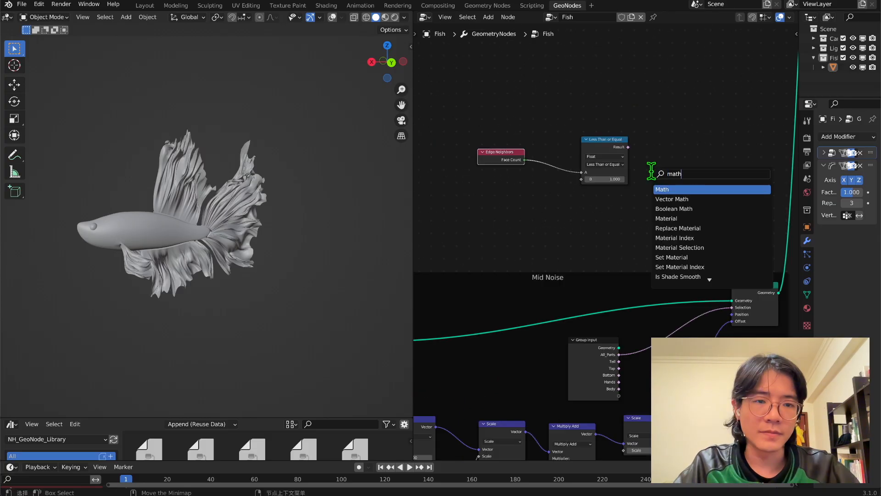
pyautogui.press('Down')
pyautogui.press('Down')
pyautogui.press('Return')
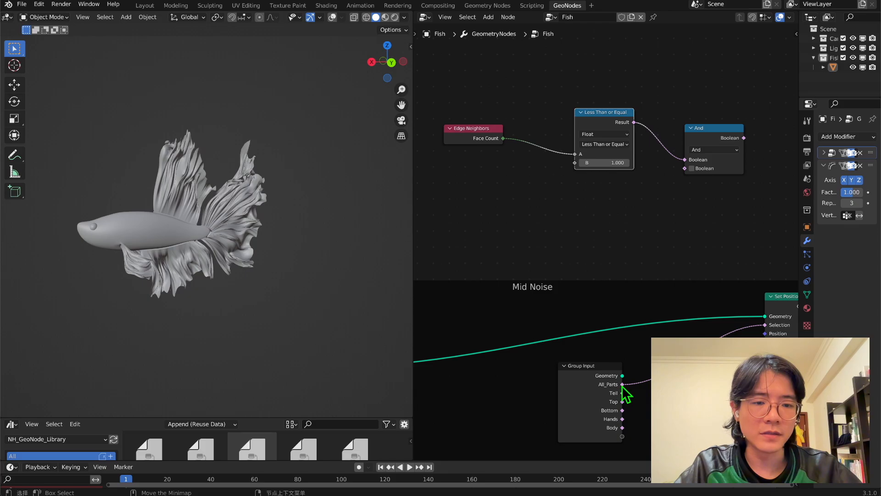
pyautogui.click(626, 391)
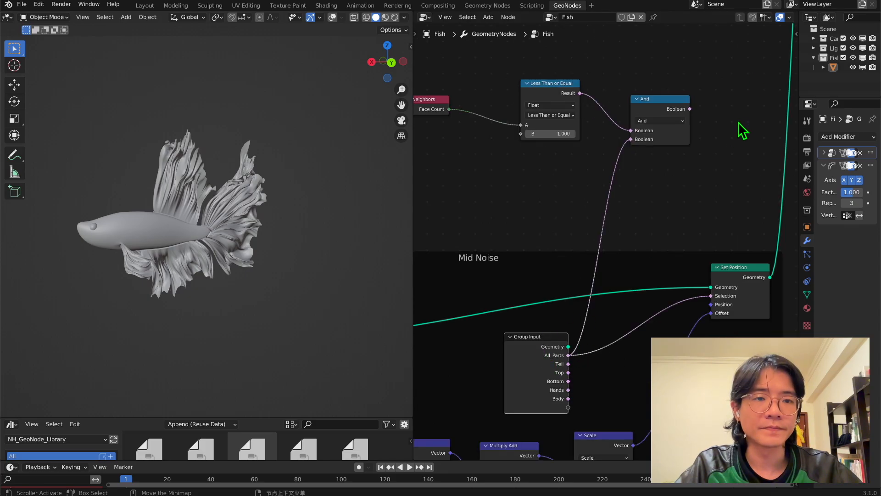
pyautogui.moveTo(691, 110); pyautogui.dragTo(693, 137)
pyautogui.moveTo(697, 282); pyautogui.dragTo(710, 295)
# - Set the duplicated layer's Noise Texture Scale to 58.800 and move its ColorRamp black stop to 0.233
pyautogui.scroll(-3, 578, 278)
pyautogui.scroll(-4, 577, 277)
pyautogui.moveTo(556, 309); pyautogui.dragTo(610, 238, button='middle')
pyautogui.scroll(6, 603, 243)
pyautogui.scroll(3, 585, 274)
pyautogui.moveTo(574, 276); pyautogui.dragTo(713, 128, button='middle')
pyautogui.moveTo(664, 239); pyautogui.dragTo(553, 244)
pyautogui.moveTo(495, 203); pyautogui.dragTo(520, 204)
pyautogui.moveTo(496, 204); pyautogui.dragTo(522, 204)
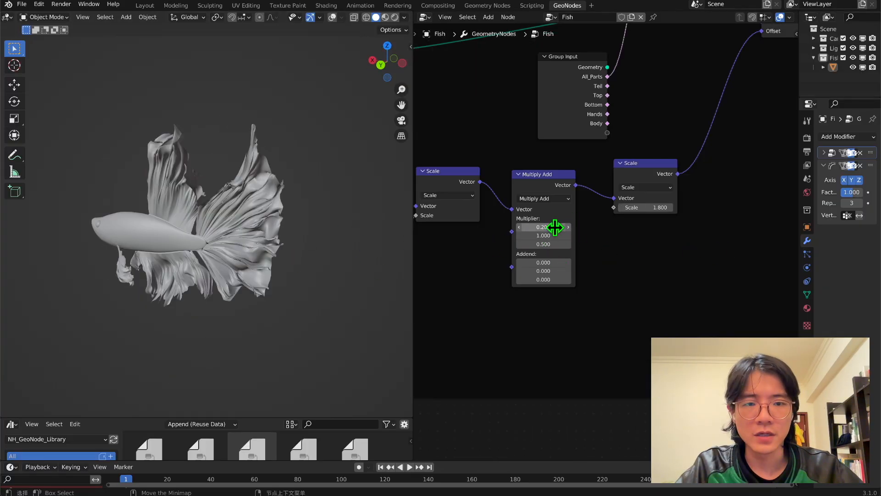
# - Set the duplicated layer's Multiply Add multiplier to 2.200, 1.000, -2.200 and its ColorRamp black stop to 0.299
pyautogui.moveTo(554, 227)
pyautogui.mouseDown()
pyautogui.moveTo(542, 226)
pyautogui.moveTo(554, 226)
pyautogui.mouseUp()
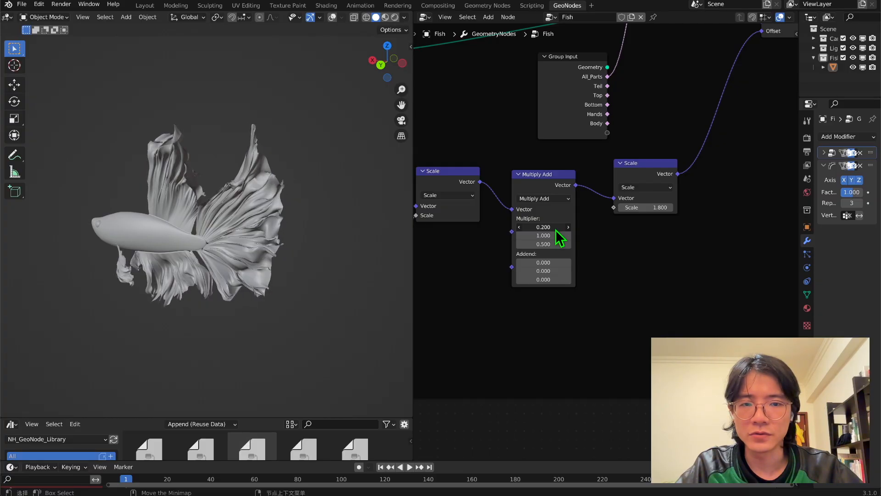
pyautogui.moveTo(651, 208); pyautogui.dragTo(635, 208)
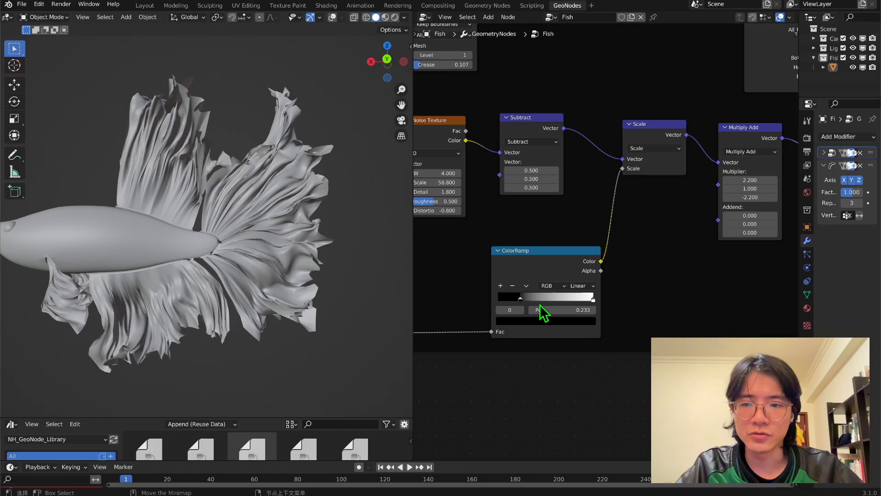
pyautogui.moveTo(541, 305); pyautogui.dragTo(470, 307)
pyautogui.moveTo(529, 265); pyautogui.dragTo(525, 252)
pyautogui.moveTo(500, 286); pyautogui.dragTo(527, 290)
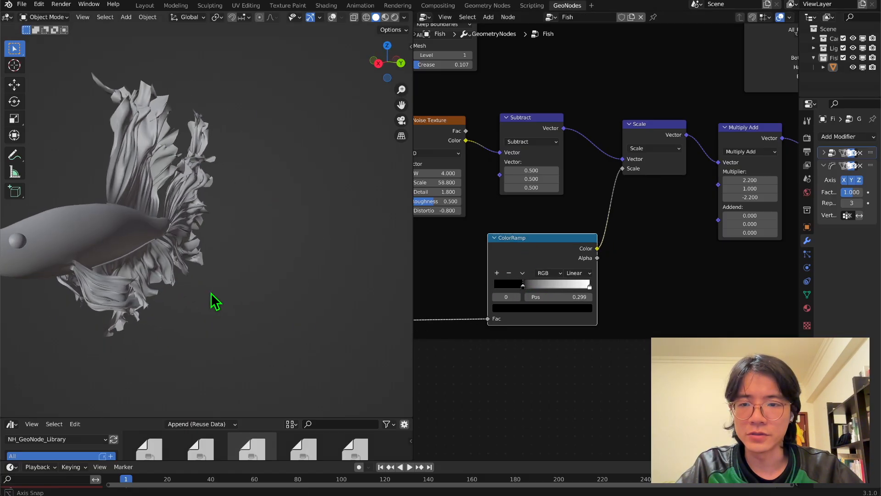
# - Examine the ruffled fins in the viewport with the overlays and wireframe shown, from the tail fin to the whole fish
pyautogui.scroll(-3, 210, 299)
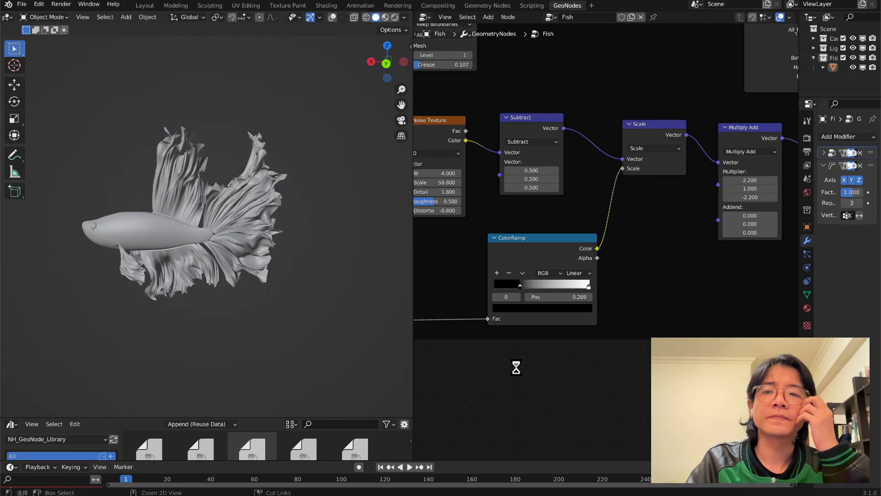
pyautogui.scroll(-4, 631, 285)
pyautogui.click(332, 17)
pyautogui.scroll(5, 332, 97)
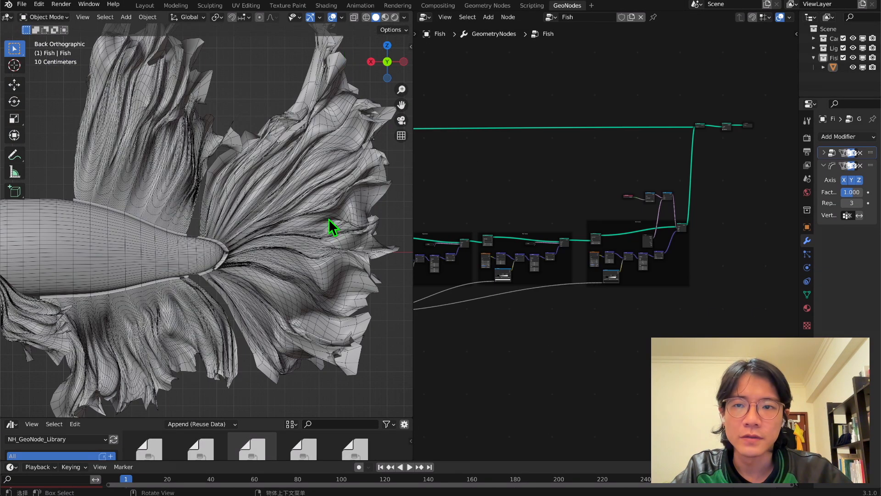
pyautogui.scroll(-2, 329, 218)
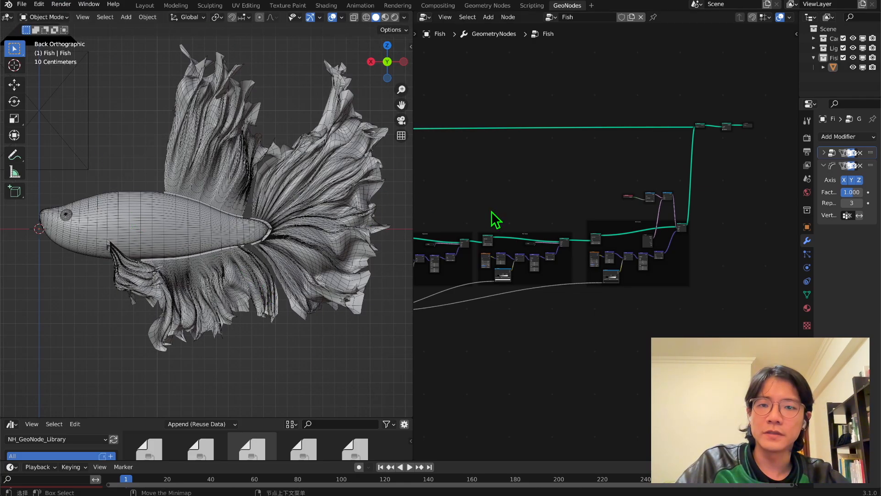
pyautogui.scroll(2, 617, 193)
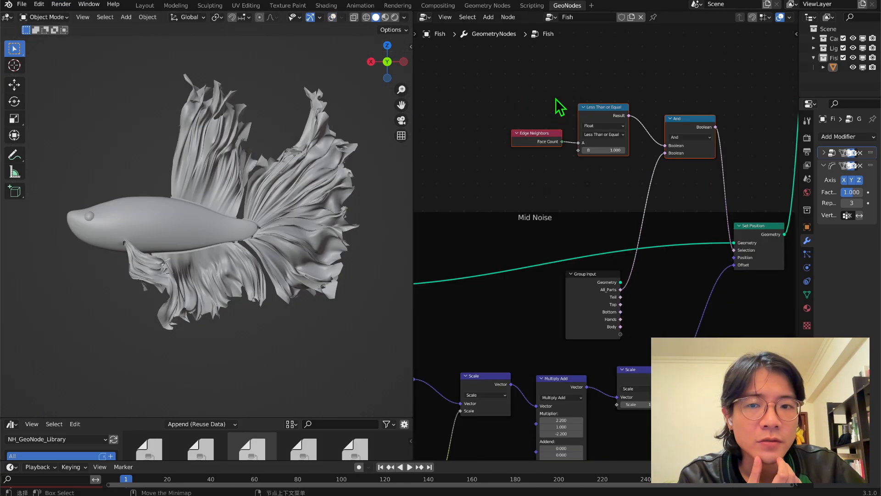
# - Move the Edge Neighbors, Less Than or Equal and And nodes together closer to the duplicated Mid Noise frame
pyautogui.moveTo(494, 64); pyautogui.dragTo(682, 166)
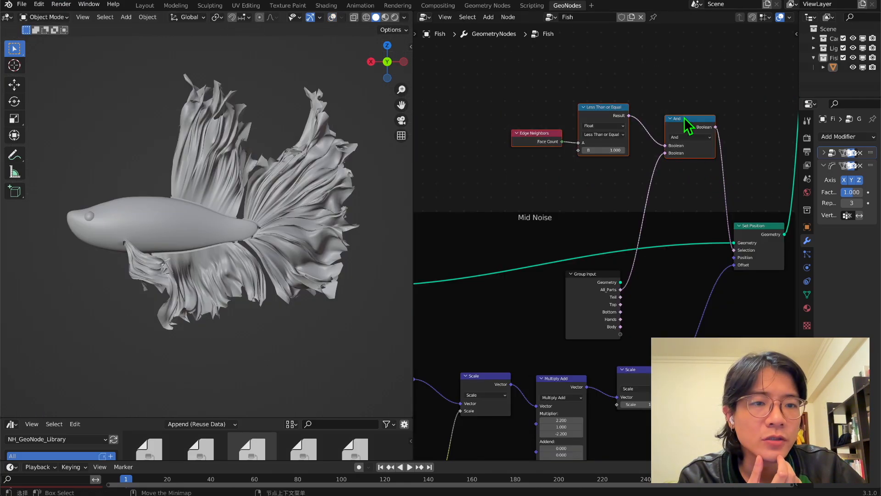
pyautogui.moveTo(687, 125); pyautogui.dragTo(689, 138)
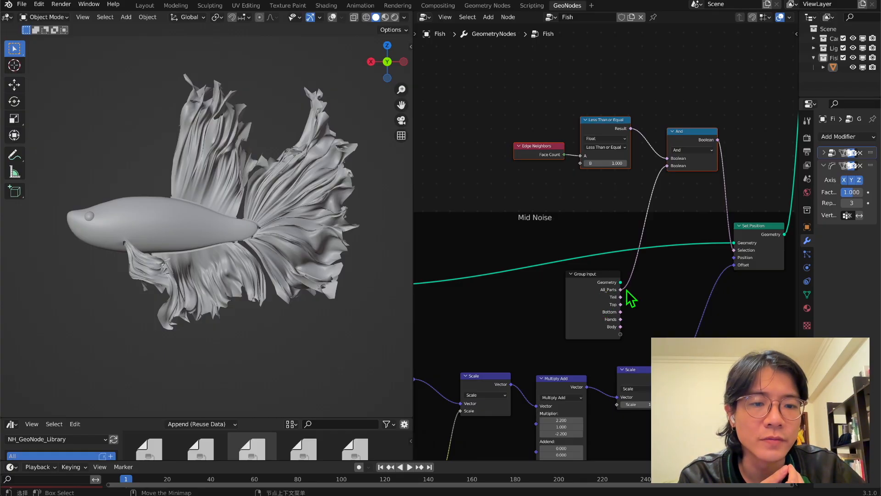
pyautogui.scroll(2, 627, 292)
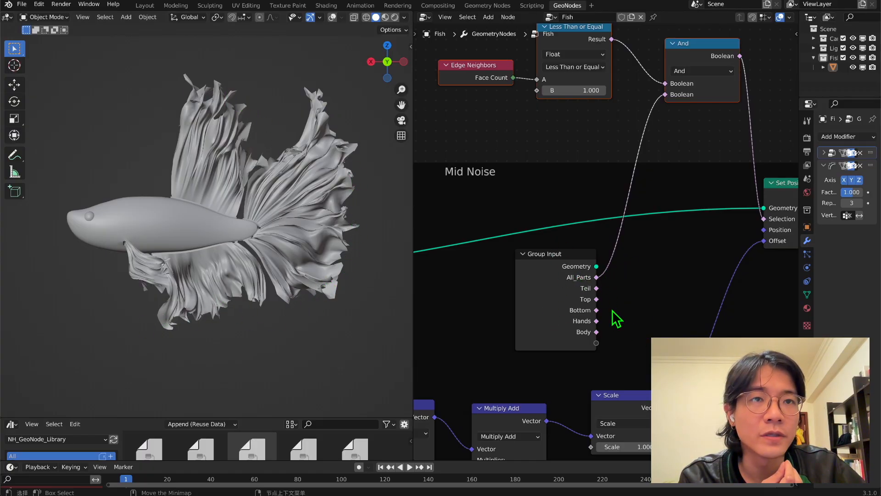
pyautogui.scroll(-5, 603, 280)
pyautogui.scroll(-5, 557, 275)
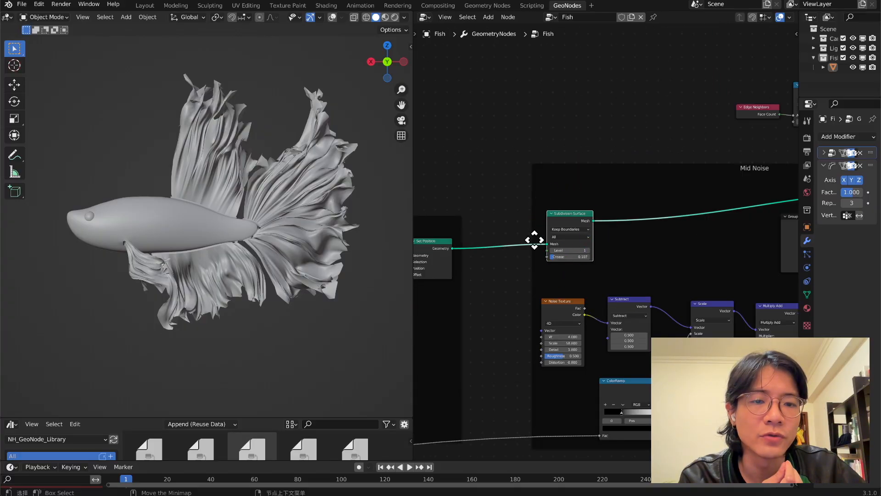
pyautogui.moveTo(563, 275); pyautogui.dragTo(462, 216, button='middle')
pyautogui.scroll(-1, 473, 206)
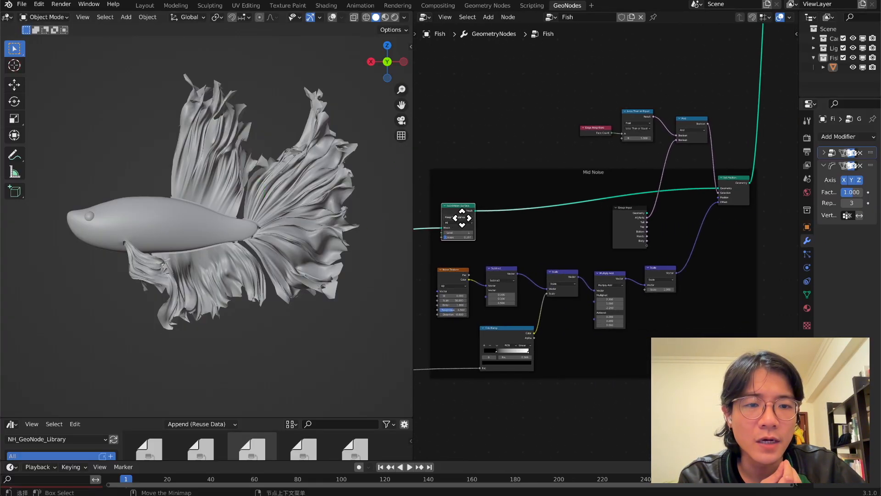
pyautogui.scroll(2, 461, 215)
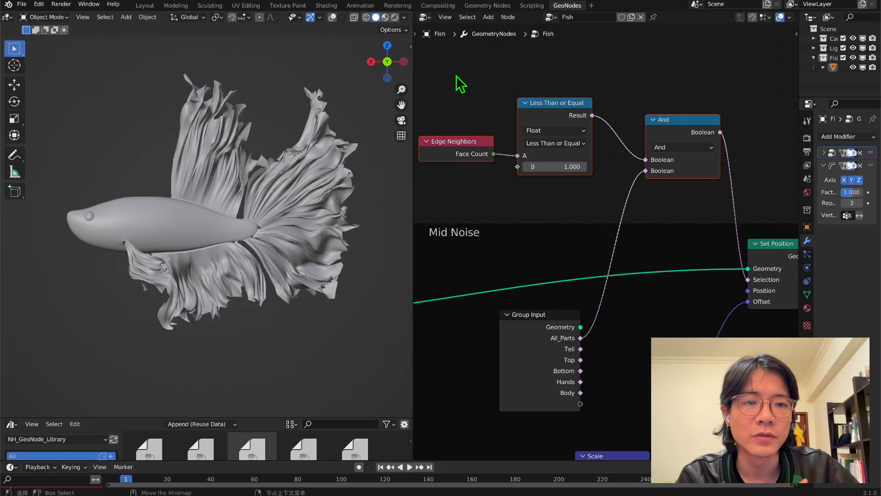
# - Reposition the edge-selection nodes above the duplicated Mid Noise frame, placing Edge Neighbors up and away from the Less Than or Equal node
pyautogui.moveTo(456, 75); pyautogui.dragTo(682, 178)
pyautogui.moveTo(667, 131); pyautogui.dragTo(689, 134)
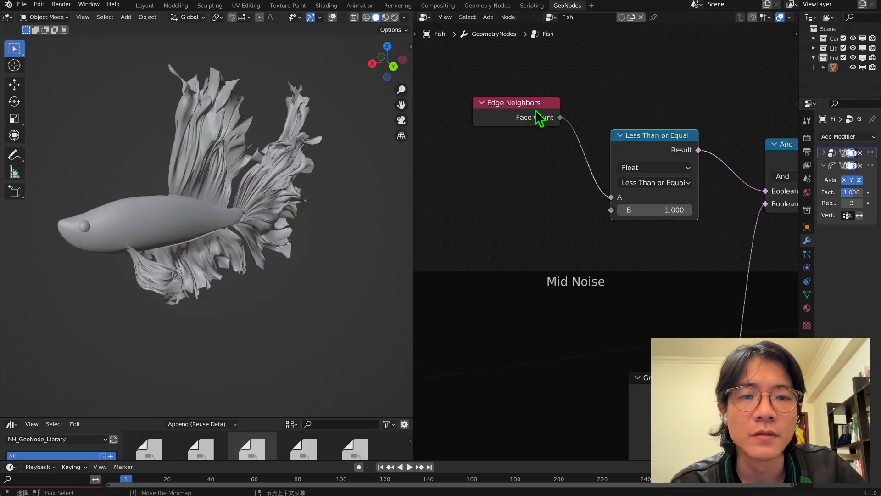
pyautogui.moveTo(489, 118); pyautogui.dragTo(473, 88)
pyautogui.press('Escape')
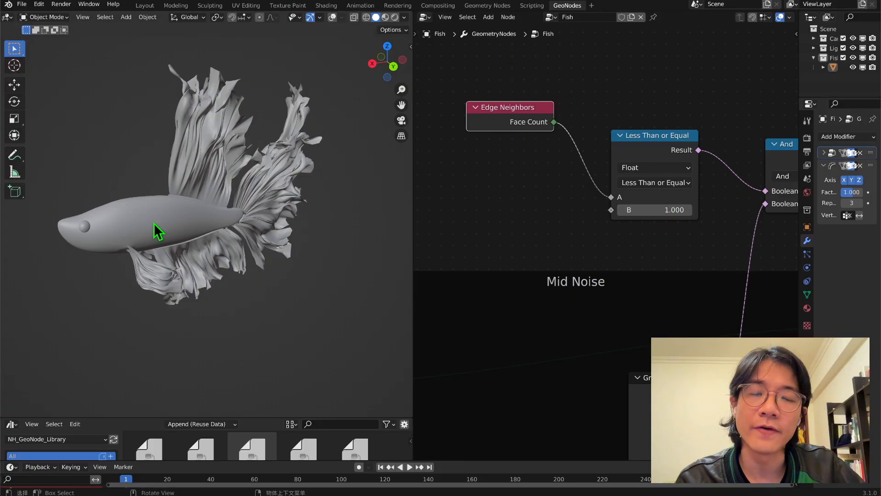
pyautogui.moveTo(606, 183); pyautogui.dragTo(538, 183, button='middle')
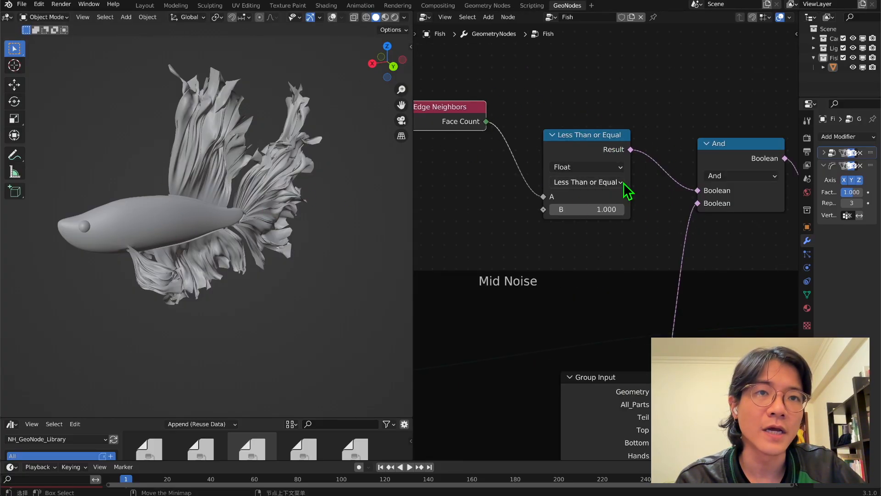
pyautogui.scroll(6, 261, 228)
pyautogui.scroll(-5, 189, 124)
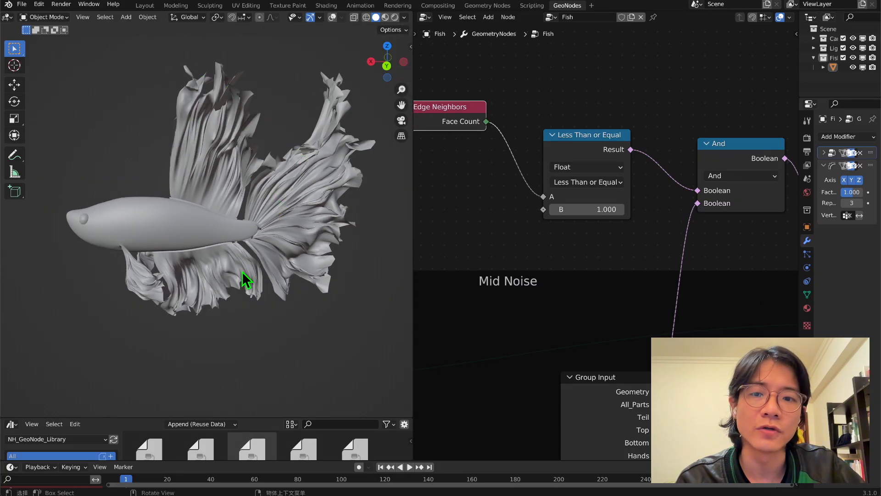
# - Try feeding the Less Than or Equal result directly into the Set Position Selection, and restore the And node's link
pyautogui.moveTo(630, 147); pyautogui.dragTo(515, 96, button='middle')
pyautogui.scroll(-1, 515, 96)
pyautogui.moveTo(521, 88); pyautogui.dragTo(709, 249)
pyautogui.moveTo(635, 104); pyautogui.dragTo(709, 248)
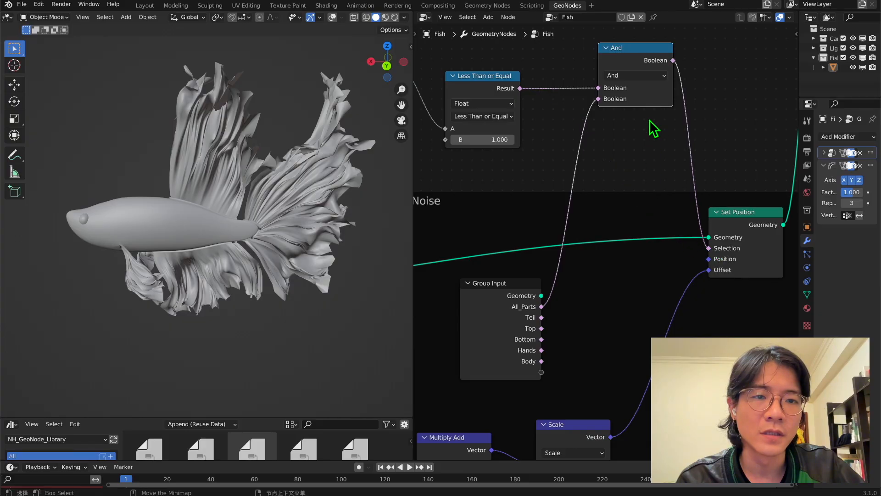
pyautogui.moveTo(652, 88); pyautogui.dragTo(621, 144)
pyautogui.moveTo(301, 216); pyautogui.dragTo(63, 212, button='middle')
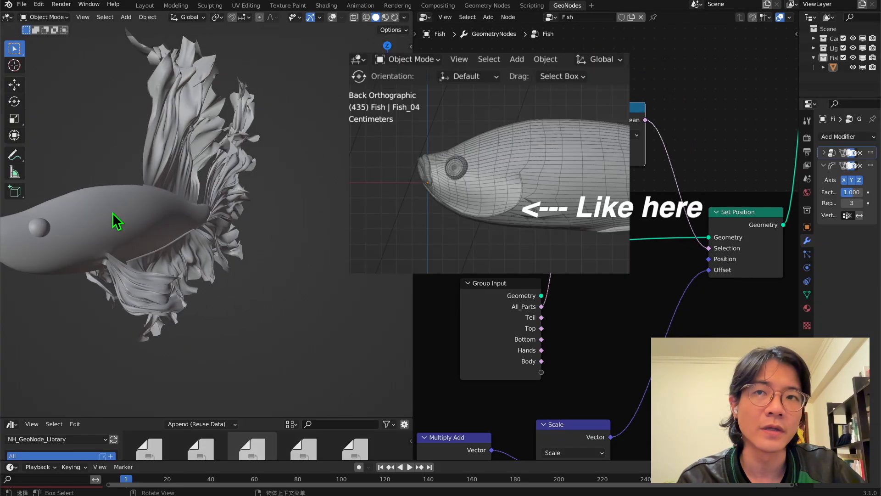
pyautogui.moveTo(163, 207); pyautogui.dragTo(114, 199, button='middle')
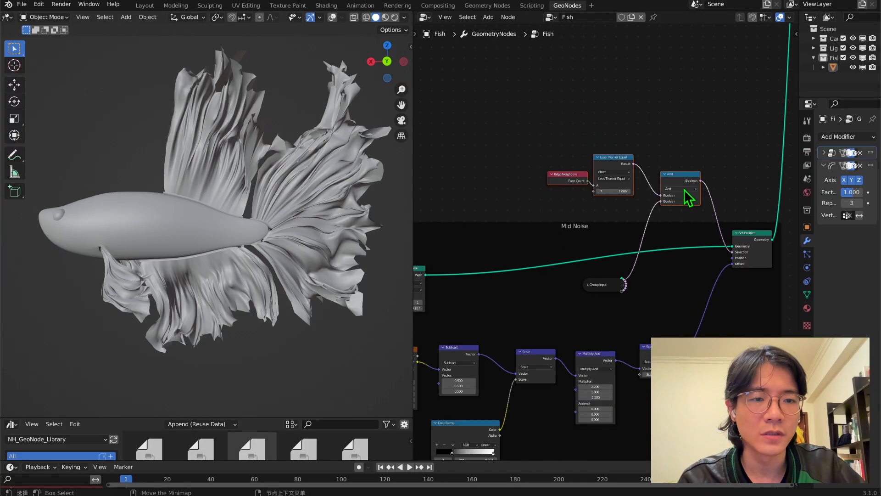
# - Move the Edge Neighbors, Less Than or Equal and And nodes inside the duplicated Mid Noise frame, beside its Set Position node
pyautogui.moveTo(679, 179); pyautogui.dragTo(679, 265)
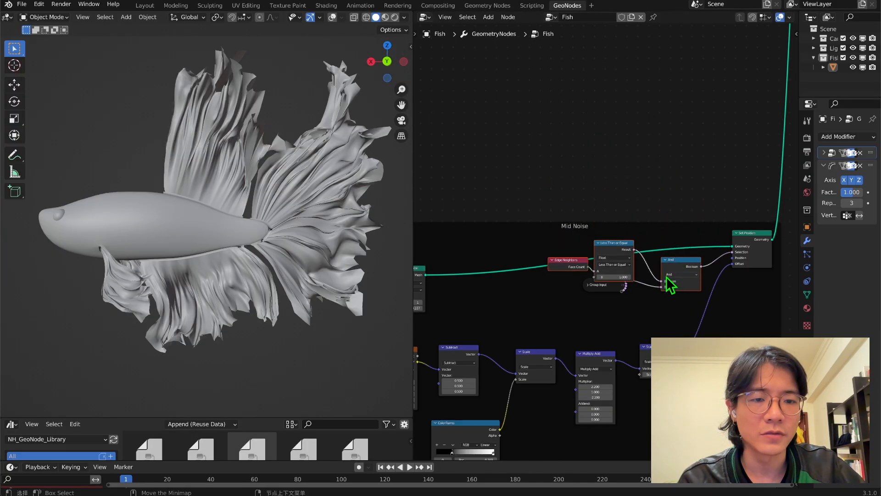
pyautogui.scroll(4, 557, 262)
pyautogui.scroll(-5, 627, 282)
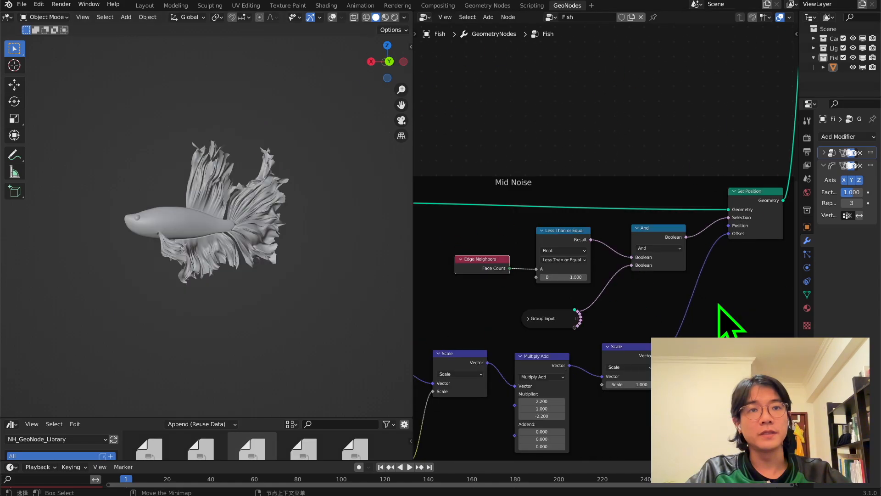
pyautogui.scroll(2, 544, 209)
# - Collapse the Less Than or Equal and And nodes, and arrange them compactly with the Group Input and Edge Neighbors nodes
pyautogui.click(510, 225)
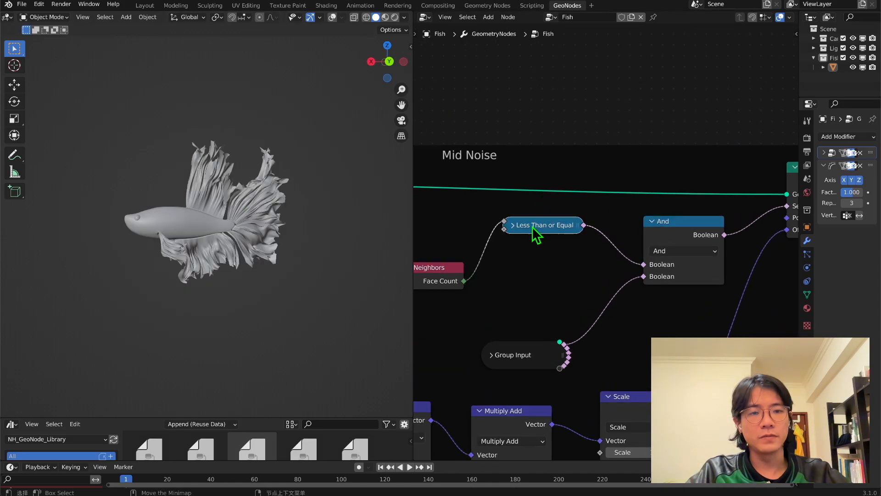
pyautogui.click(652, 222)
pyautogui.moveTo(682, 224); pyautogui.dragTo(698, 237)
pyautogui.moveTo(555, 228); pyautogui.dragTo(582, 227)
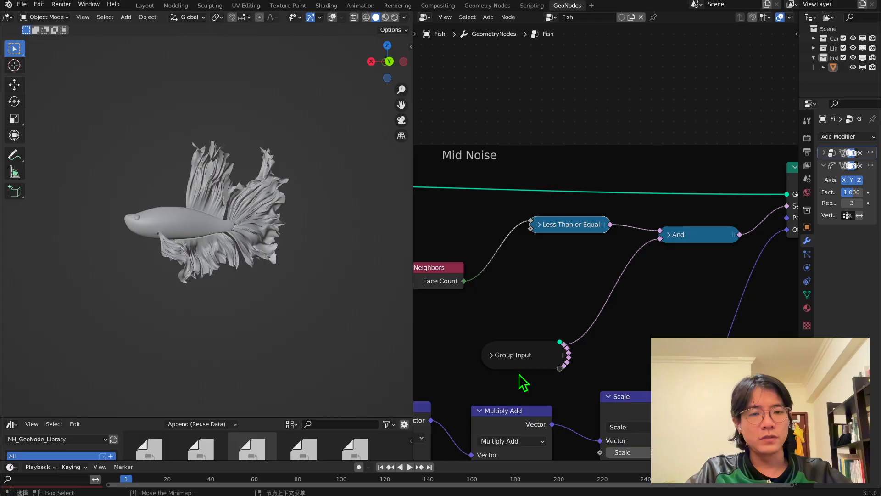
pyautogui.moveTo(520, 375); pyautogui.dragTo(555, 281)
pyautogui.moveTo(548, 353); pyautogui.dragTo(578, 257)
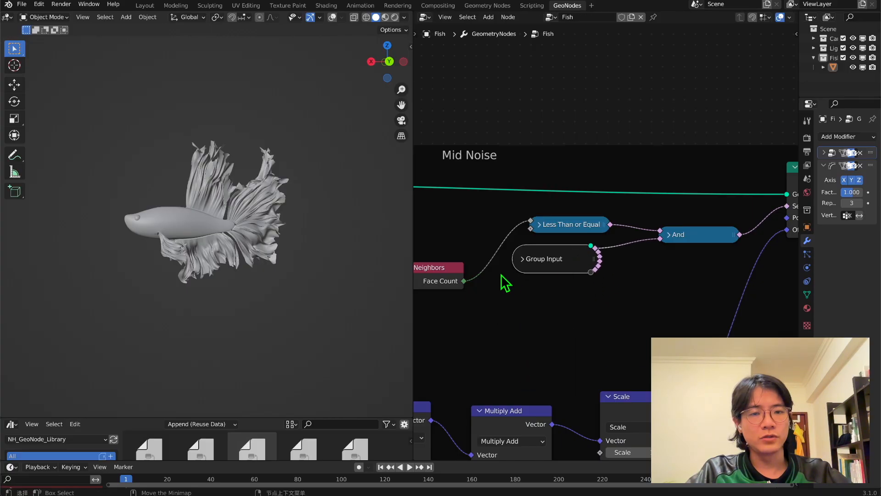
pyautogui.moveTo(518, 270); pyautogui.dragTo(555, 276, button='middle')
pyautogui.moveTo(488, 290); pyautogui.dragTo(526, 236)
# - Place the Capture Attribute and Position nodes after Triangulate in a frame labelled "After offset"
pyautogui.scroll(-12, 560, 266)
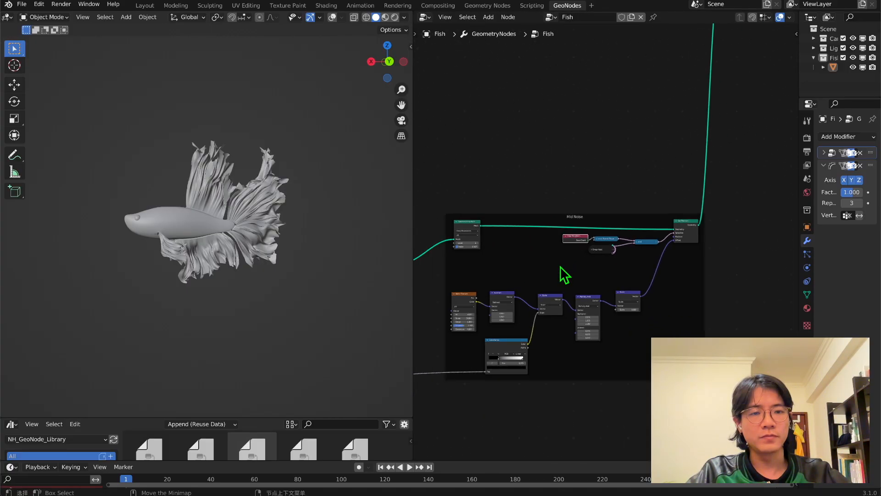
pyautogui.scroll(-2, 565, 276)
pyautogui.moveTo(565, 275); pyautogui.dragTo(611, 252, button='middle')
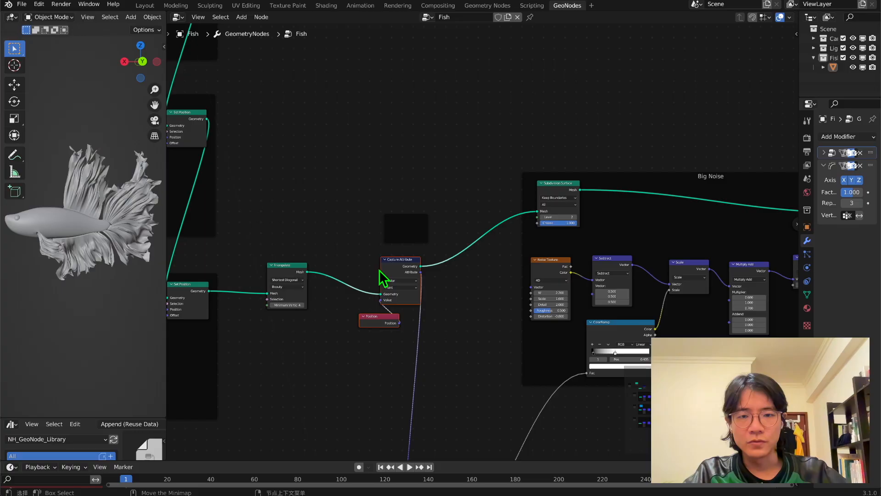
pyautogui.moveTo(379, 270); pyautogui.dragTo(401, 240)
pyautogui.moveTo(377, 301); pyautogui.dragTo(430, 314, button='middle')
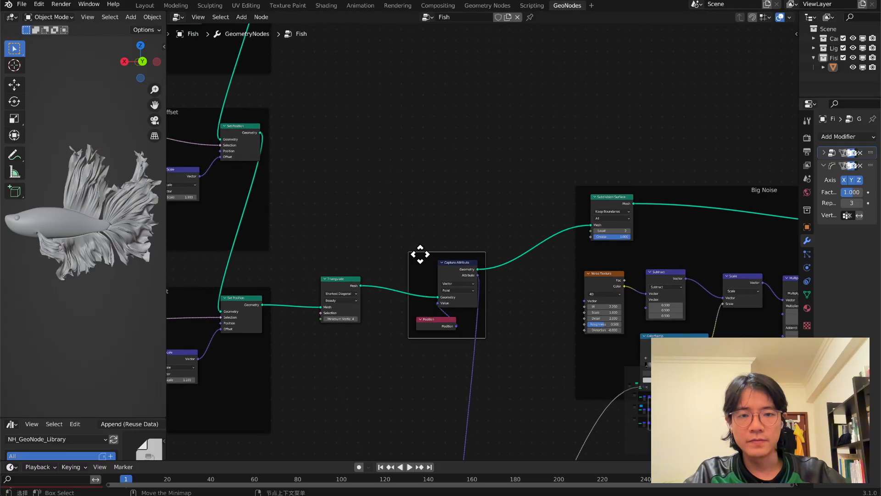
pyautogui.rightClick(442, 258)
pyautogui.click(445, 257)
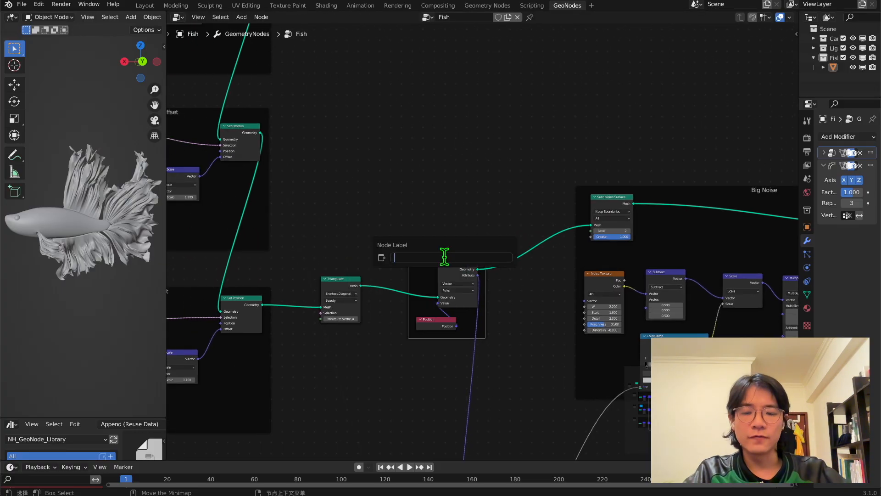
pyautogui.write('After offset')
pyautogui.press('Return')
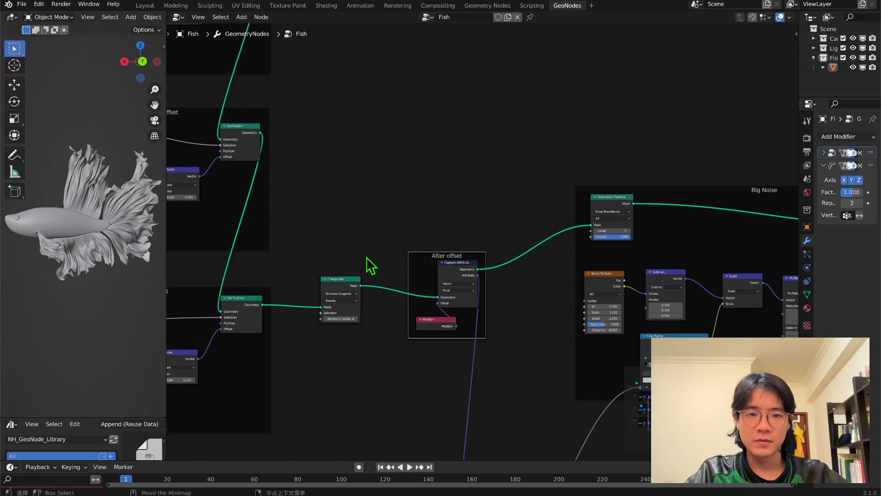
# - Frame the Capture Attribute and Position nodes after Separate Geometry, and label the frame "Befor offset"
pyautogui.scroll(-2, 482, 245)
pyautogui.moveTo(384, 101); pyautogui.dragTo(565, 433, button='middle')
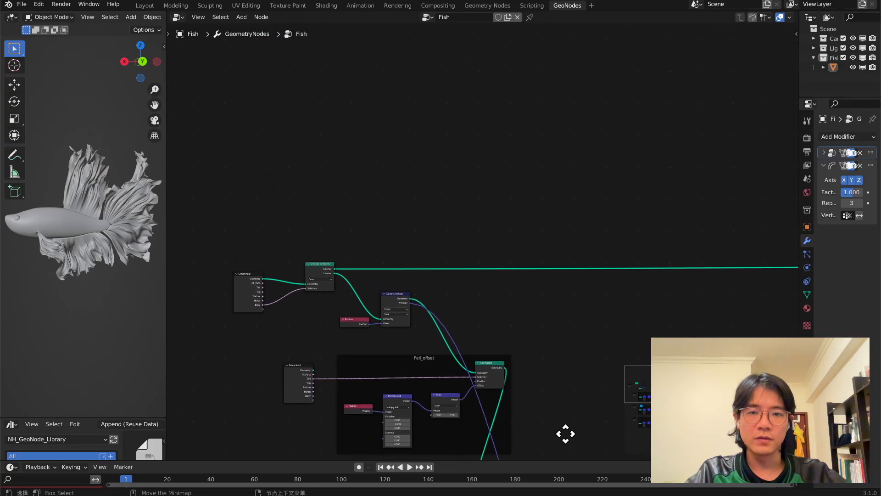
pyautogui.scroll(5, 398, 358)
pyautogui.hotkey('shift', 'a')
pyautogui.click(396, 281)
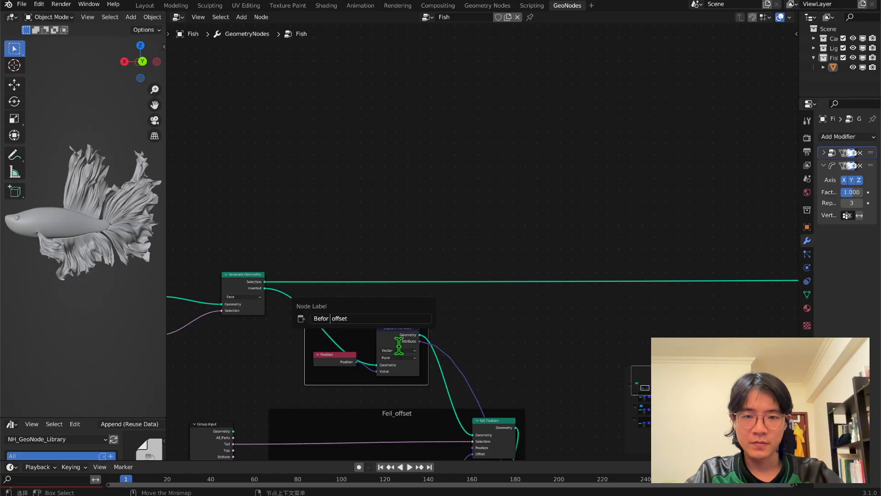
pyautogui.press('Return')
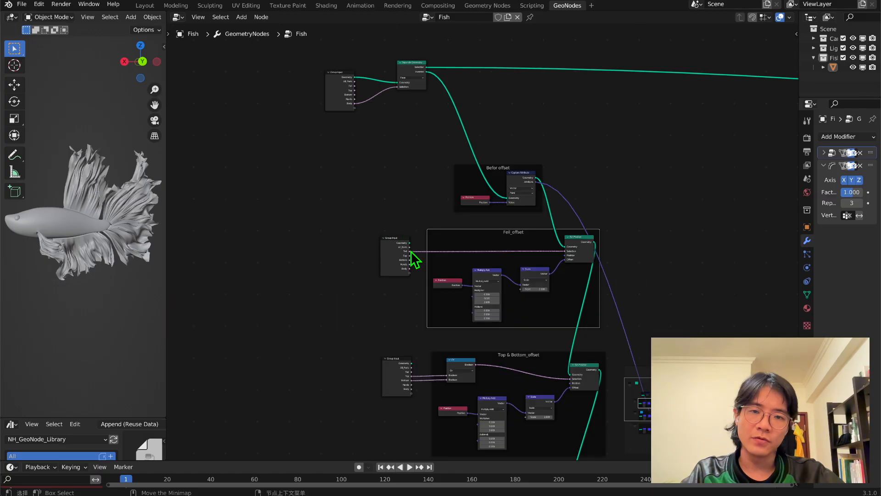
# - Move the Group Input nodes into their offset frames, and align the main Group Input with Separate Geometry
pyautogui.moveTo(396, 253); pyautogui.dragTo(438, 240)
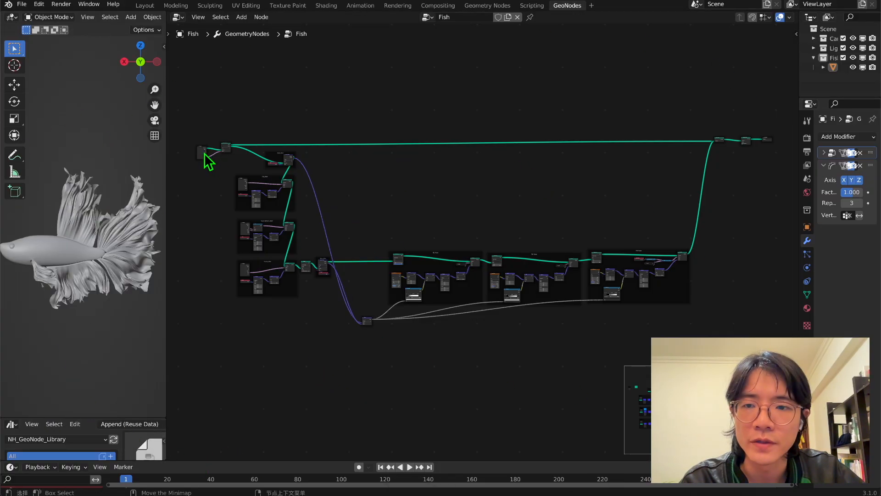
pyautogui.moveTo(204, 155); pyautogui.dragTo(204, 147)
# - Look over the three offset frames, the three noise frames and the resulting fish
pyautogui.moveTo(235, 183); pyautogui.dragTo(376, 177, button='middle')
pyautogui.scroll(8, 367, 173)
pyautogui.moveTo(348, 156); pyautogui.dragTo(523, 430)
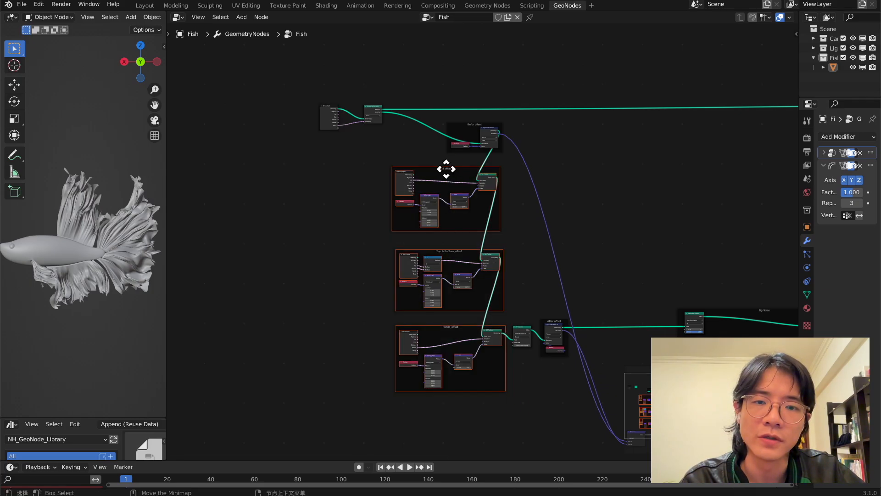
pyautogui.moveTo(446, 169); pyautogui.dragTo(428, 181)
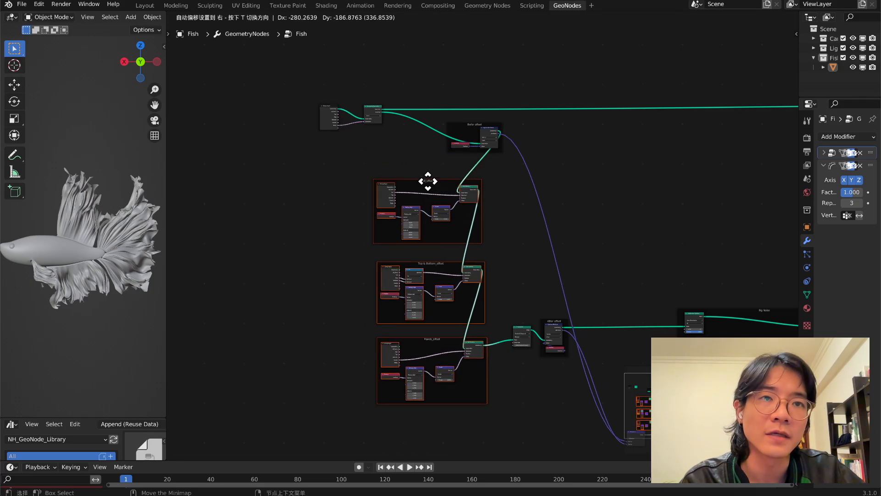
pyautogui.rightClick(428, 181)
pyautogui.scroll(-3, 623, 222)
pyautogui.moveTo(623, 222); pyautogui.dragTo(280, 107, button='middle')
pyautogui.moveTo(241, 124); pyautogui.dragTo(617, 337)
pyautogui.press('g')
pyautogui.rightClick(554, 176)
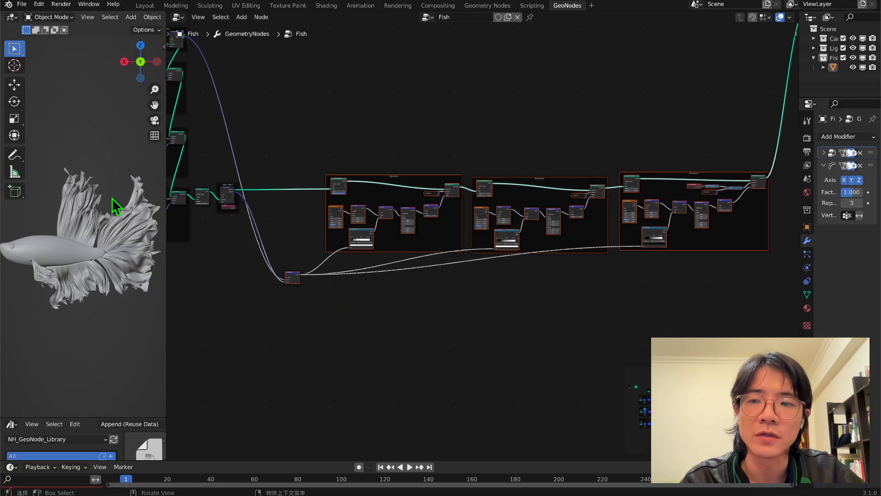
pyautogui.moveTo(112, 198); pyautogui.dragTo(59, 224, button='middle')
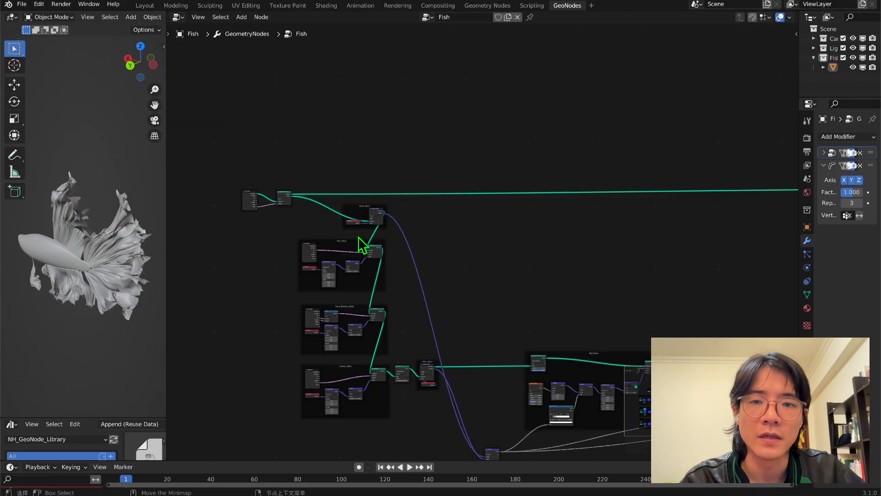
# - Move the Position node beneath the Capture Attribute node in the "Befor offset" frame
pyautogui.moveTo(360, 206); pyautogui.dragTo(335, 166, button='middle')
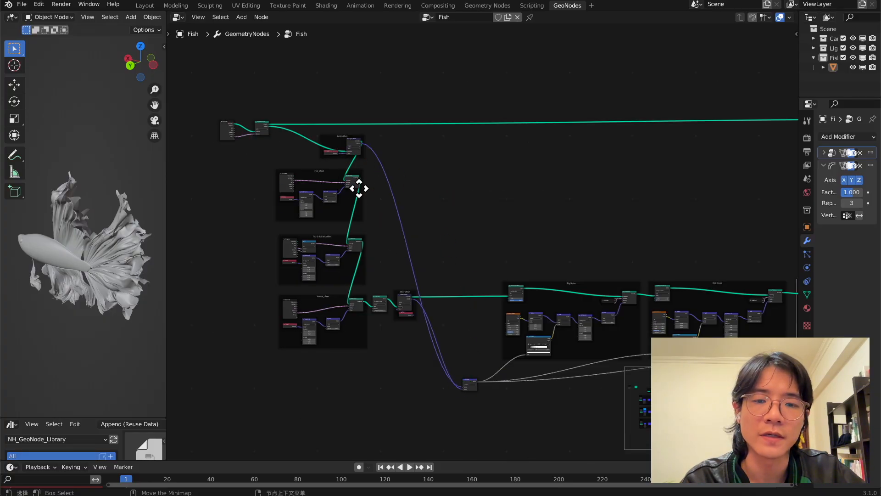
pyautogui.moveTo(332, 154); pyautogui.dragTo(355, 161)
# - Review the whole fish node tree, from the group input to the output, together with the finished model
pyautogui.moveTo(483, 202); pyautogui.dragTo(461, 145, button='middle')
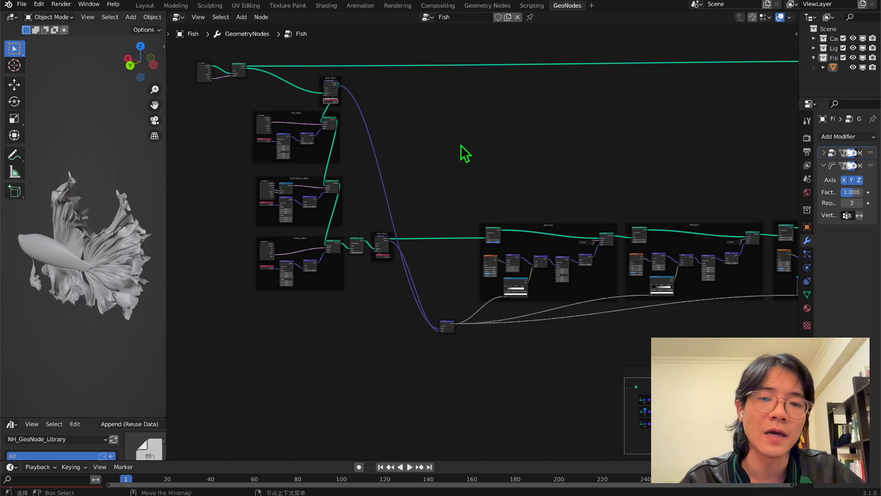
pyautogui.press('Home')
pyautogui.moveTo(177, 84); pyautogui.dragTo(787, 360)
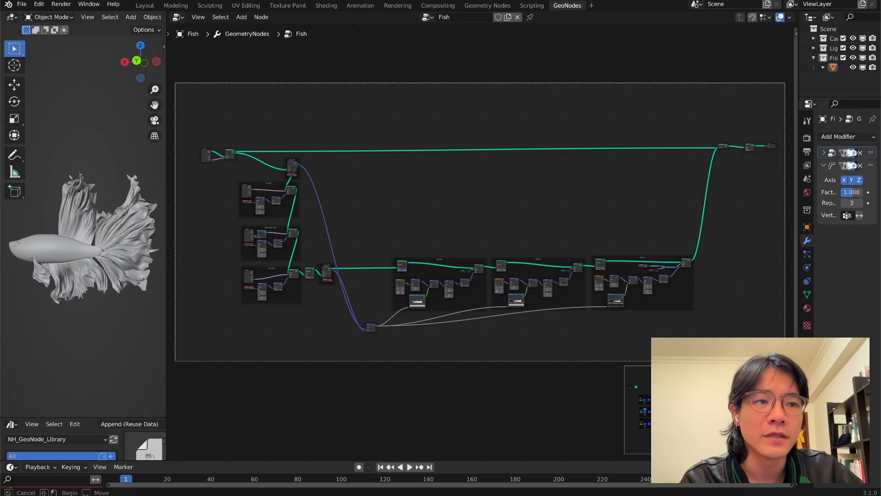
pyautogui.hotkey('alt', 'a')
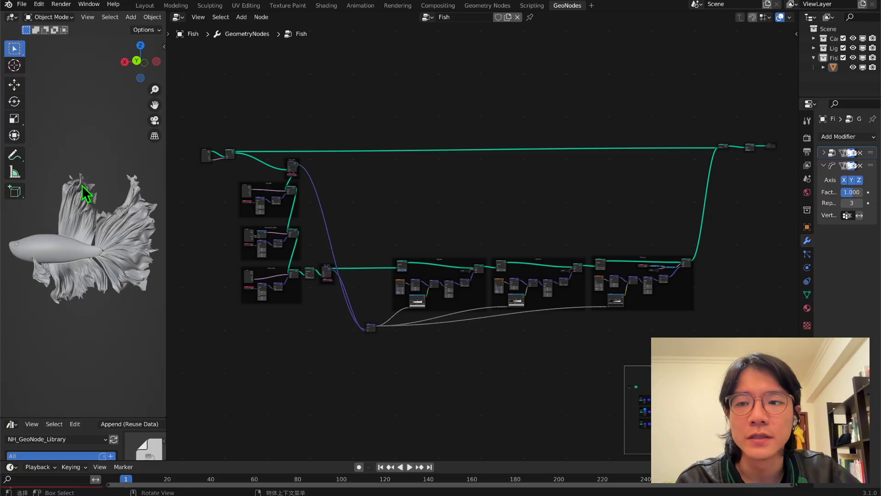
pyautogui.scroll(2, 323, 297)
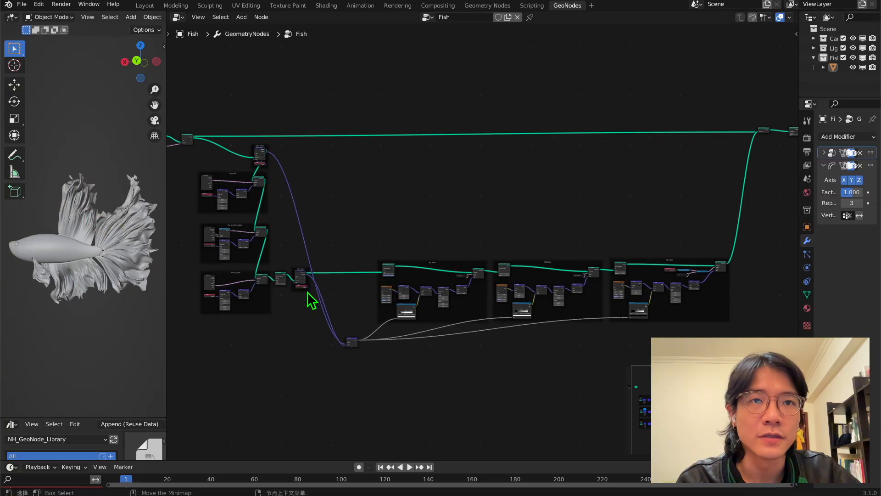
pyautogui.moveTo(307, 293); pyautogui.dragTo(203, 302, button='middle')
pyautogui.scroll(2, 58, 251)
pyautogui.moveTo(57, 252)
pyautogui.mouseDown(button='middle')
pyautogui.moveTo(66, 272)
pyautogui.moveTo(62, 250)
pyautogui.mouseUp(button='middle')
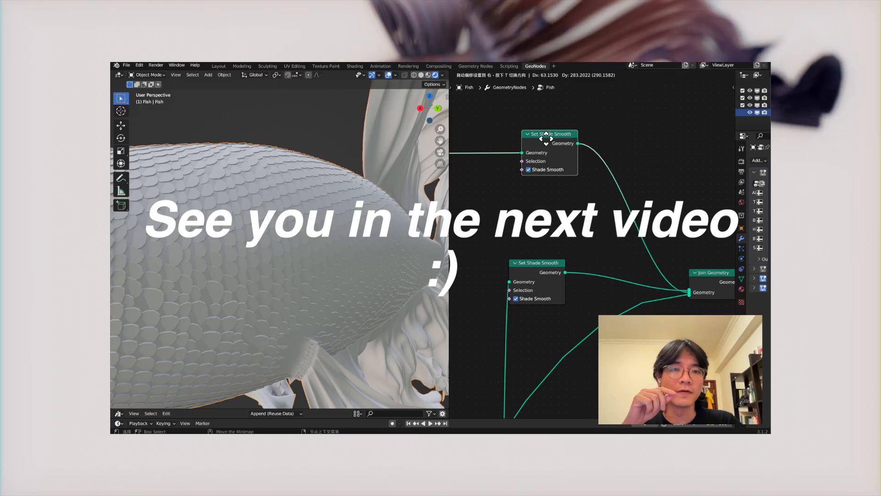